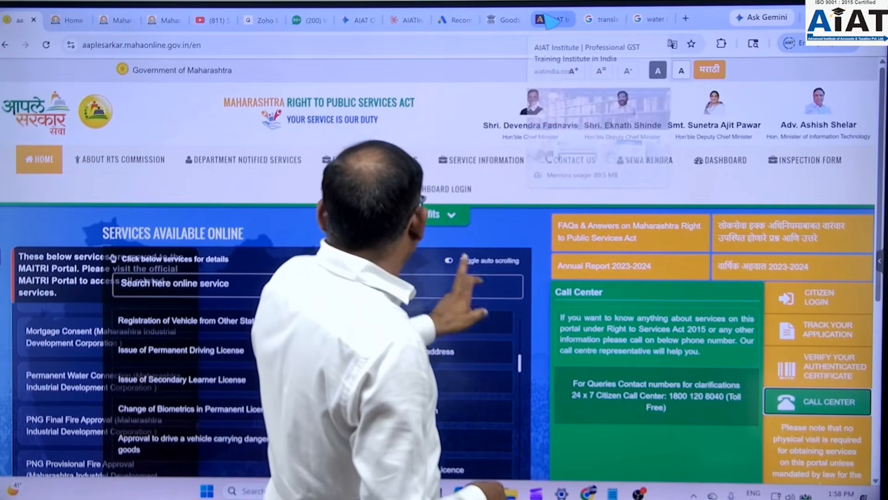
- Leave the Aaple Sarkar citizen login page for the MAITRI Maharashtra home page tab
click(74, 20)
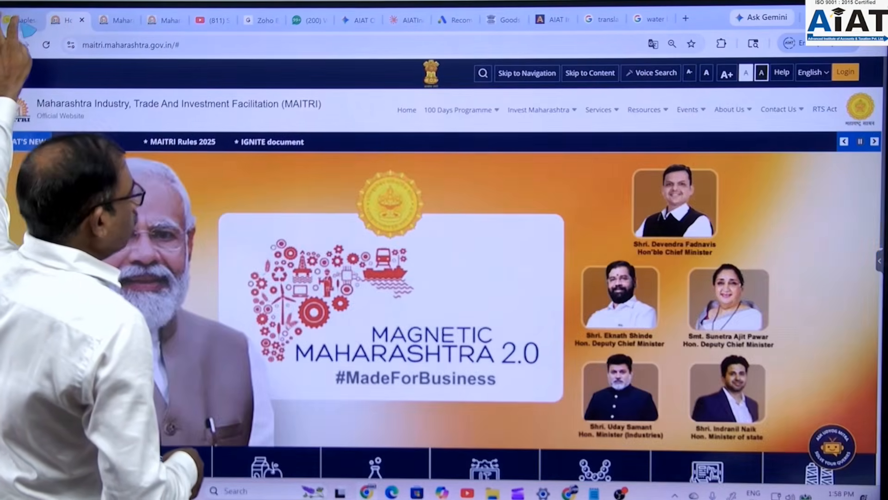
click(21, 21)
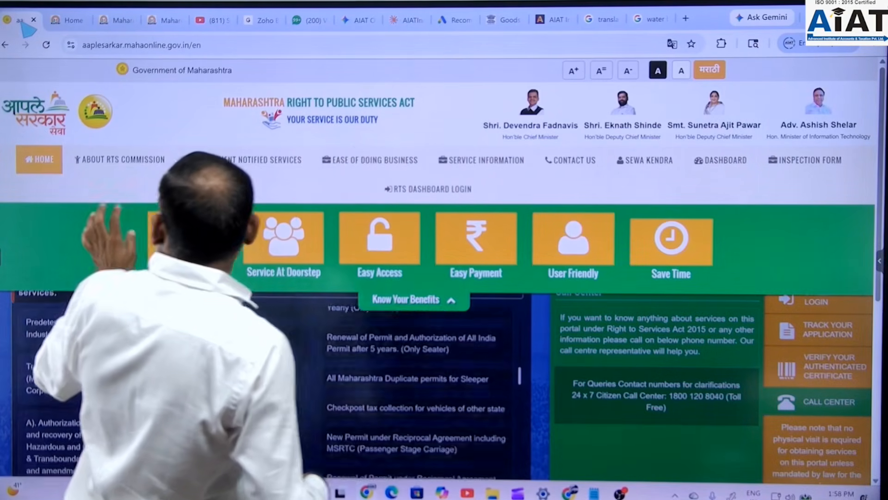
click(39, 159)
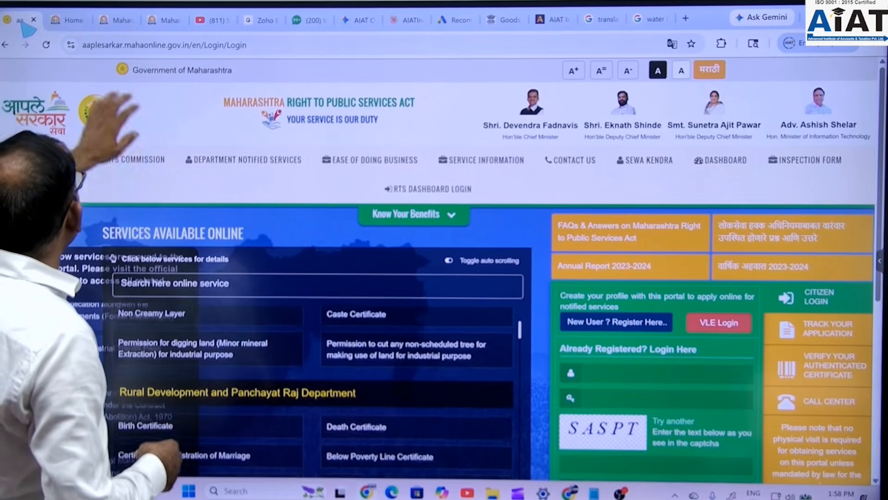
click(74, 20)
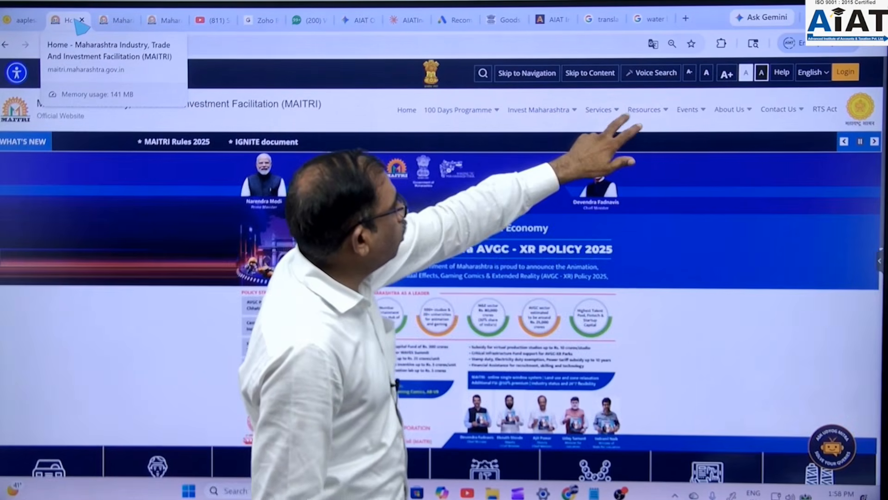
- Choose Apply Here from the MAITRI Services menu to reach the portal login page
click(602, 110)
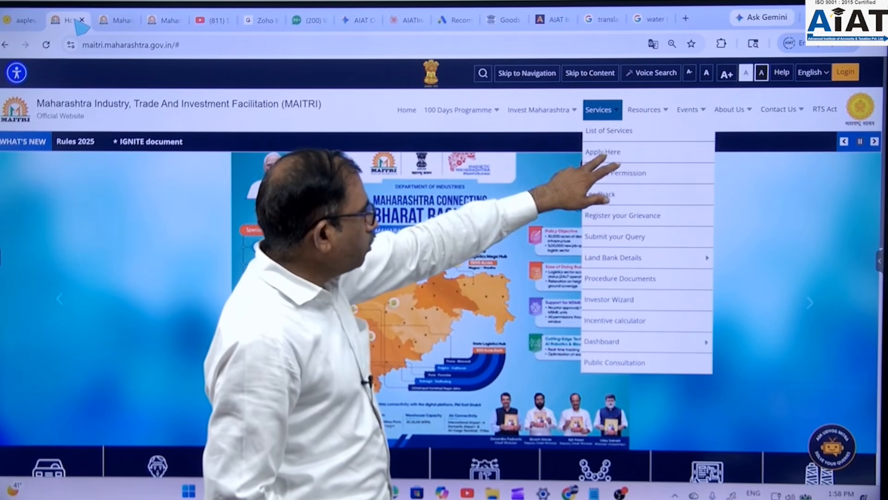
click(603, 153)
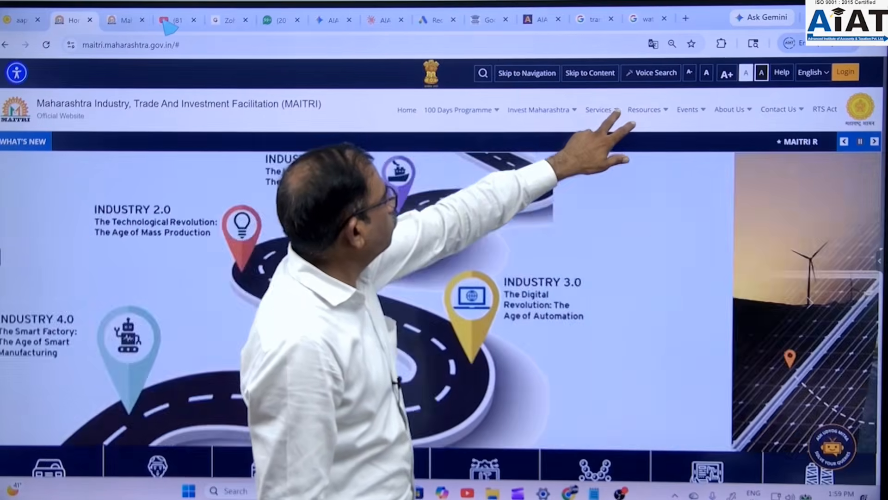
click(598, 110)
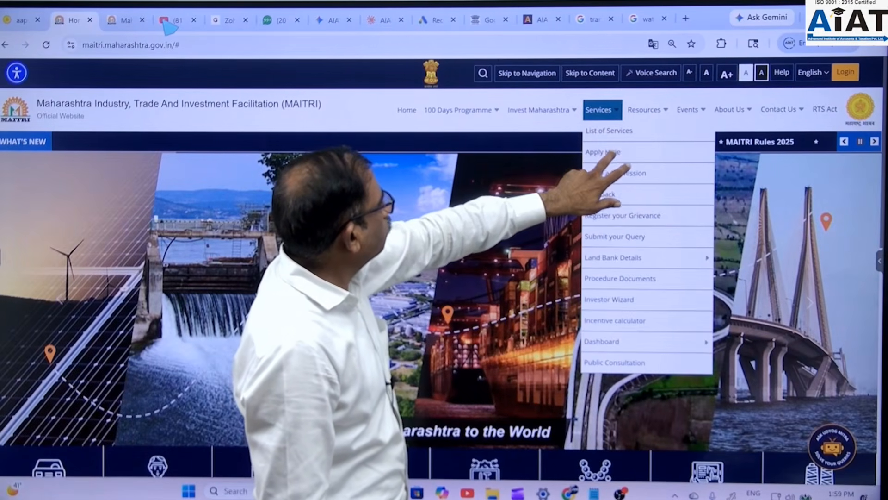
click(603, 152)
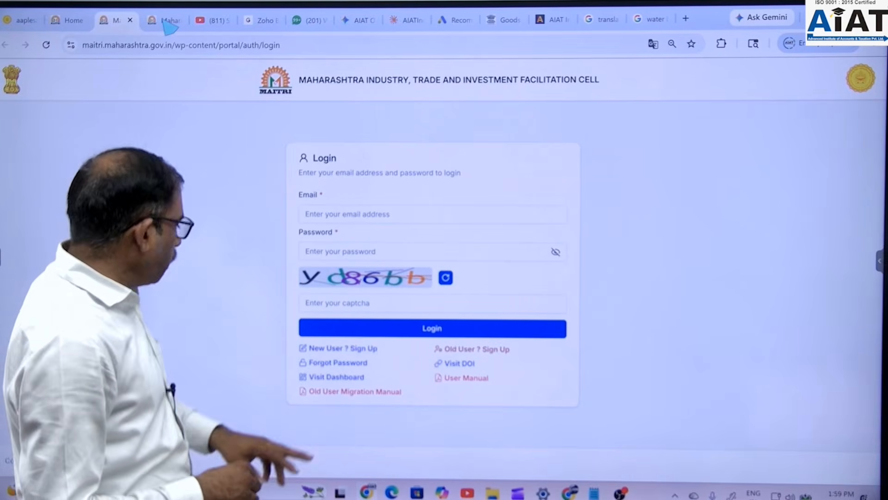
- Start a new-user sign-up and advance to step 2, Verify Your Email and Mobile
click(327, 348)
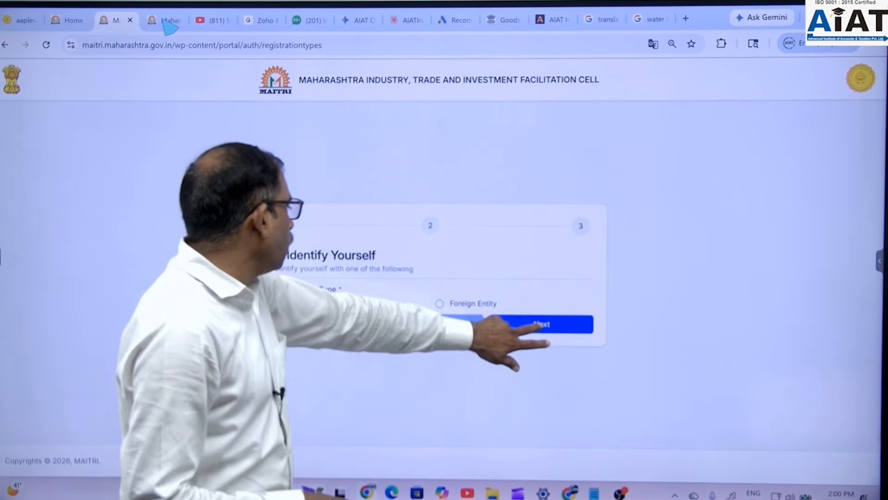
click(518, 323)
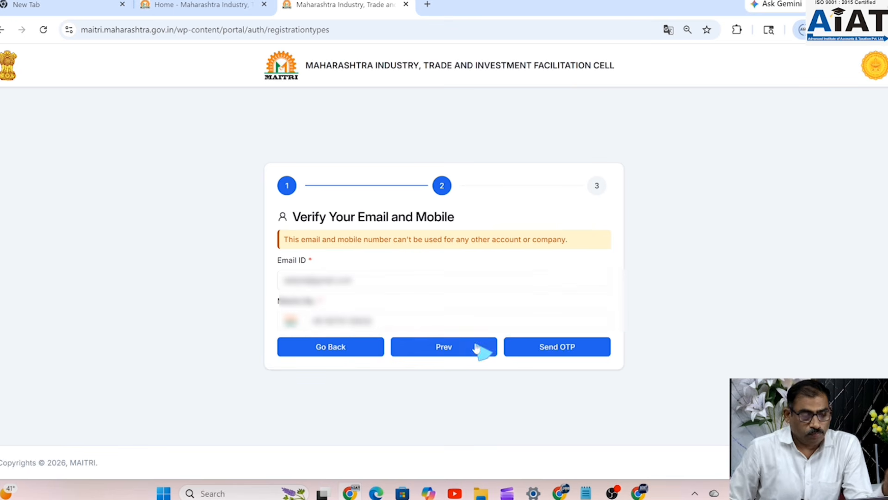
- Send the OTPs, read the email code in Gmail, and submit both OTPs
click(564, 352)
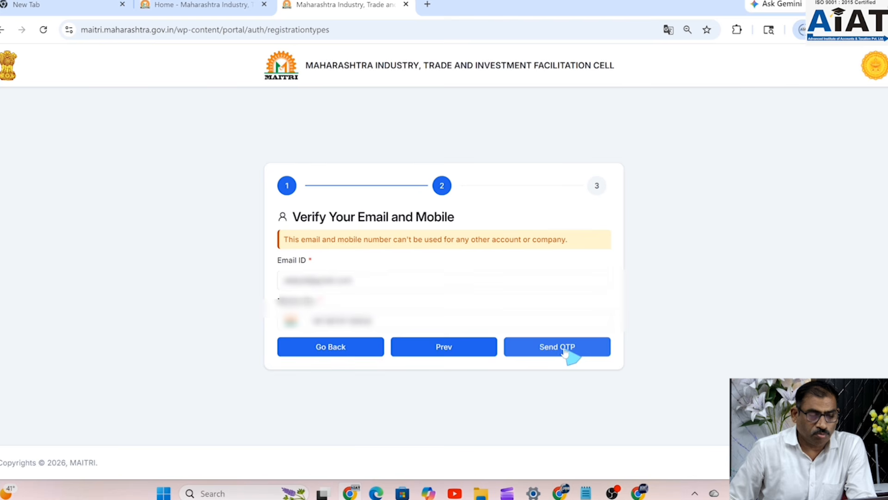
click(564, 352)
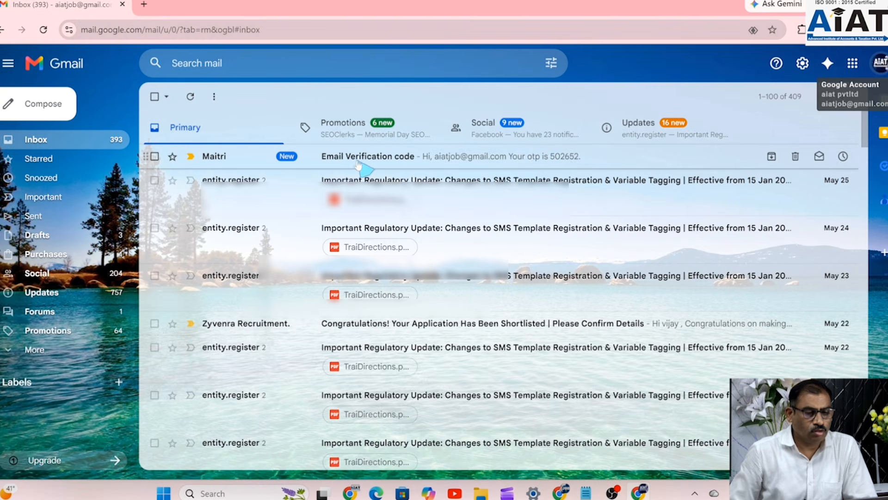
click(359, 162)
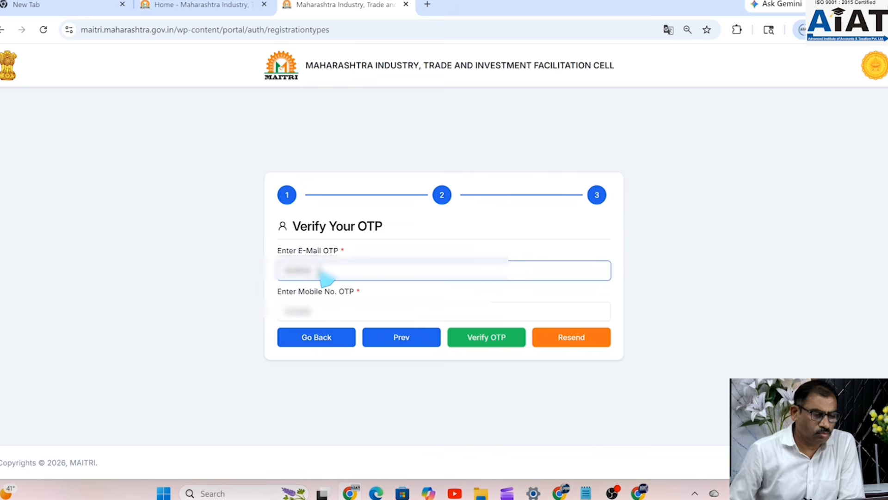
click(335, 317)
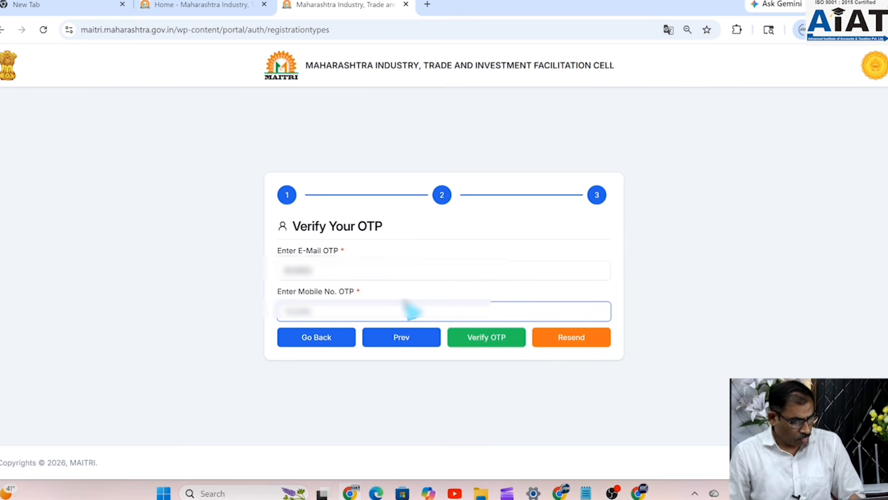
click(491, 341)
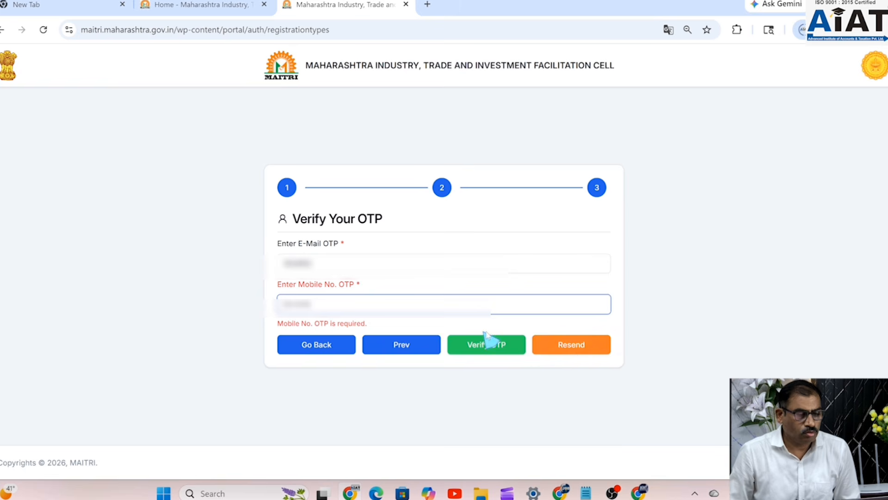
- Request a fresh mobile OTP and re-enter it in the mobile OTP field
click(569, 351)
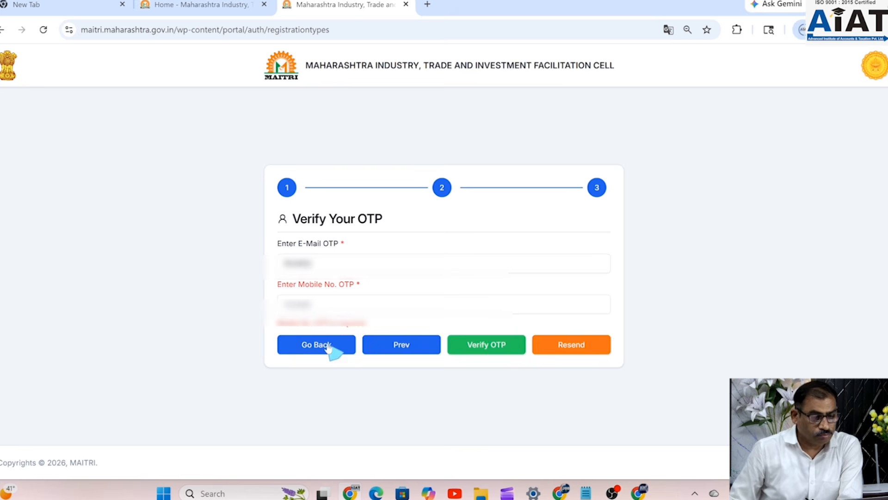
click(329, 309)
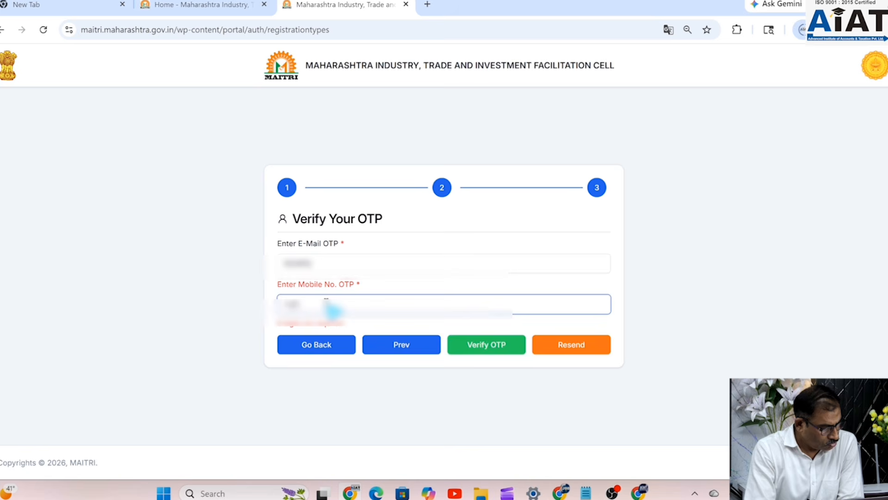
text(••••)
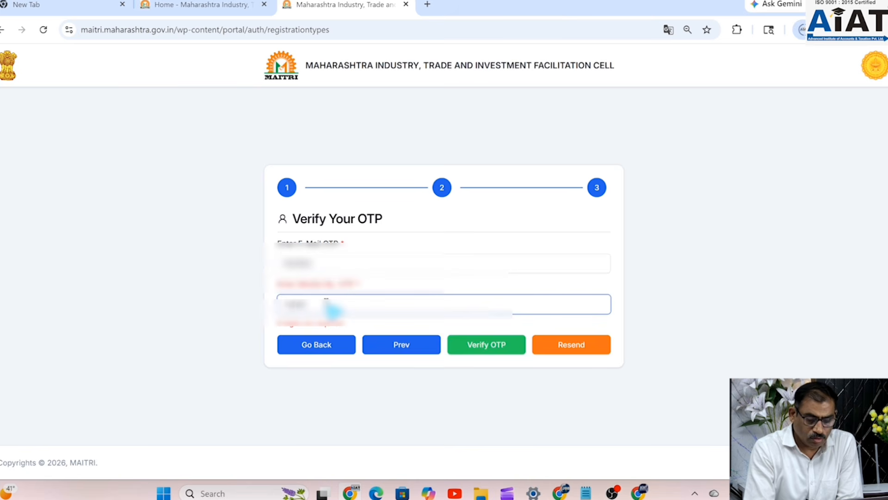
text(•)
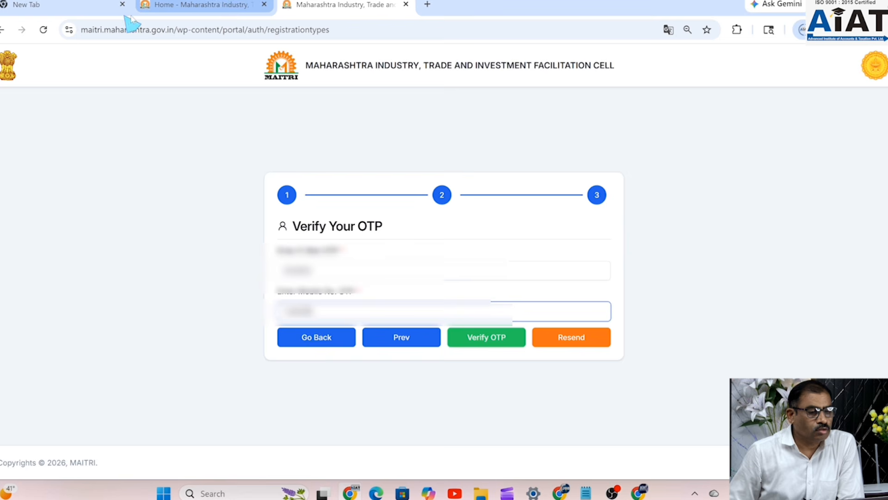
- Enter the newest Gmail verification code as the email OTP and verify both OTPs
click(639, 493)
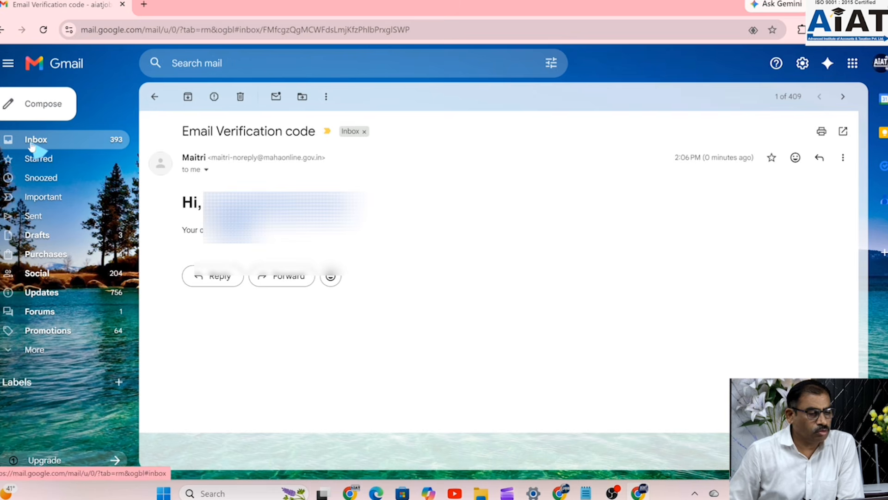
click(31, 141)
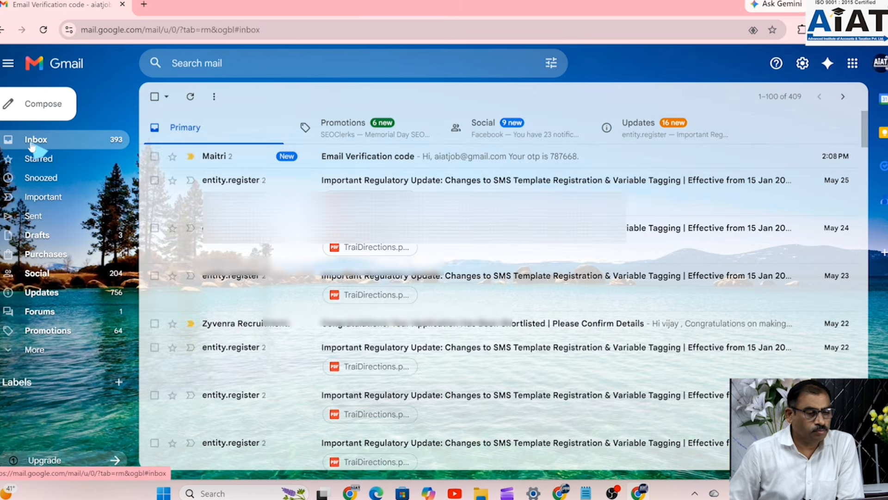
click(416, 158)
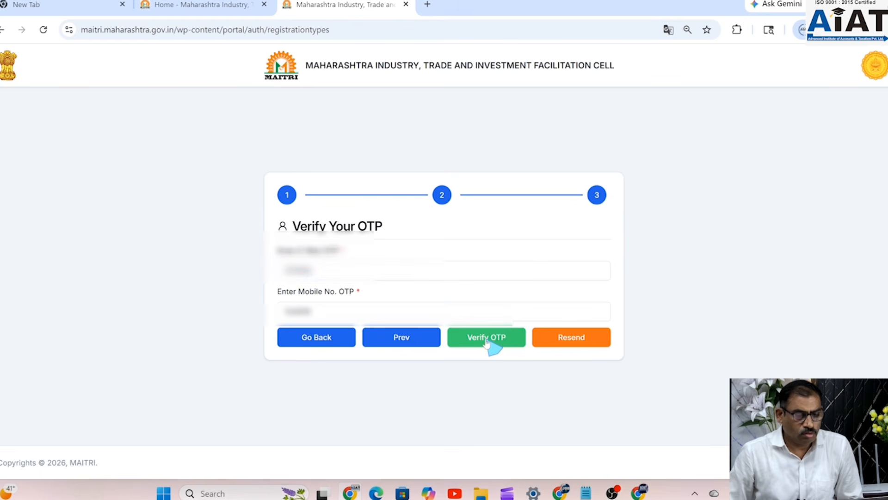
click(493, 345)
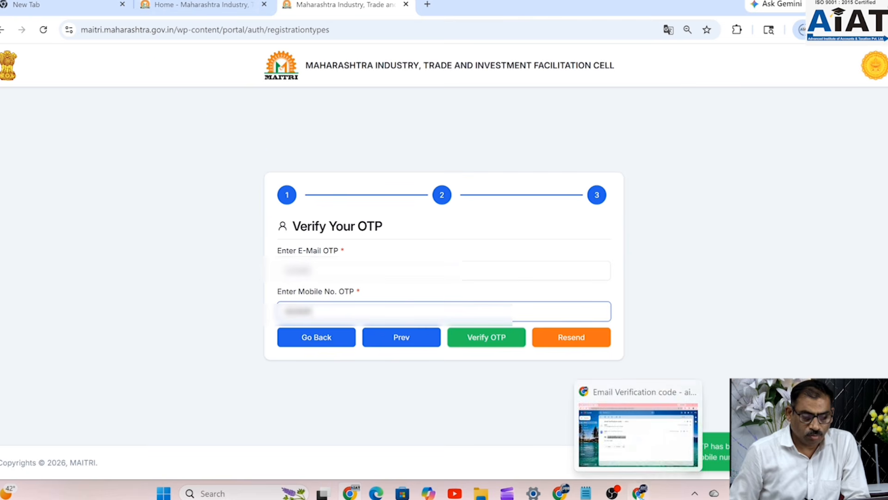
click(324, 272)
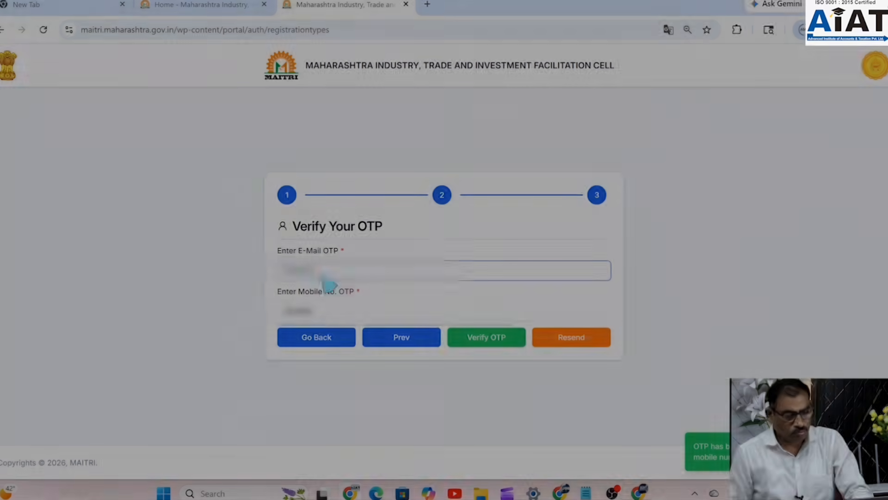
click(492, 341)
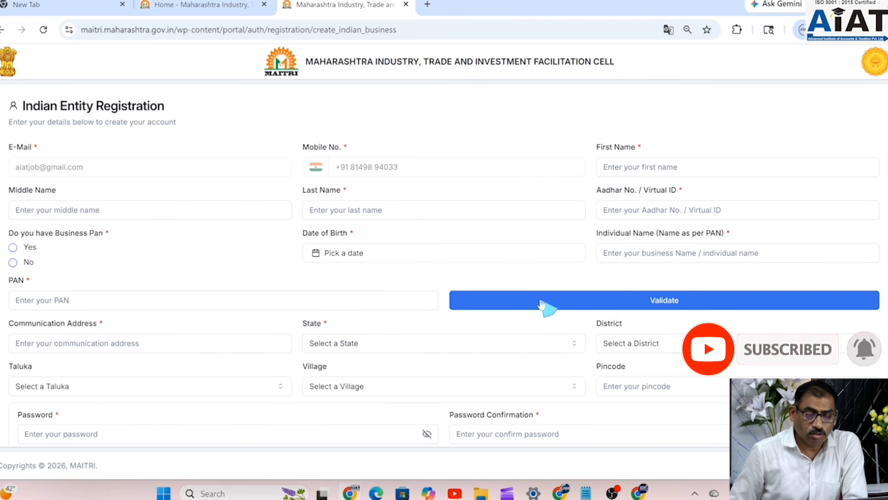
- Check the pre-filled email and enter the applicant's first name
scroll(571, 254, down, 3)
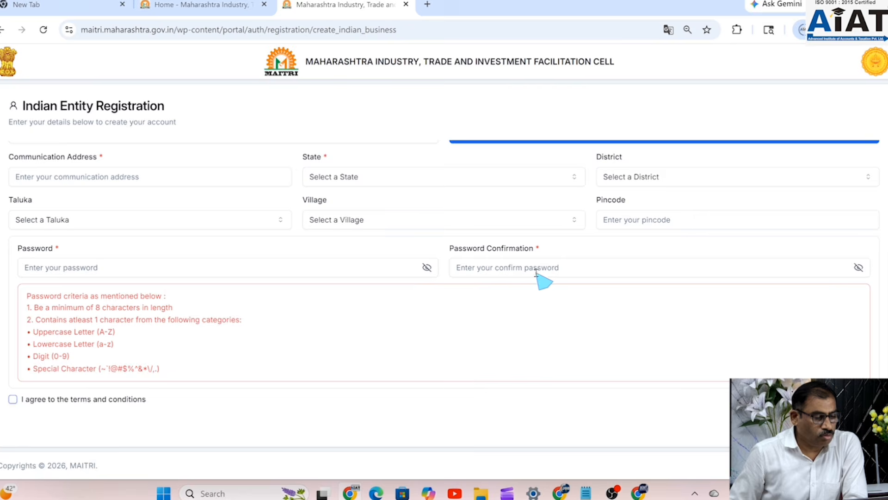
scroll(429, 317, up, 3)
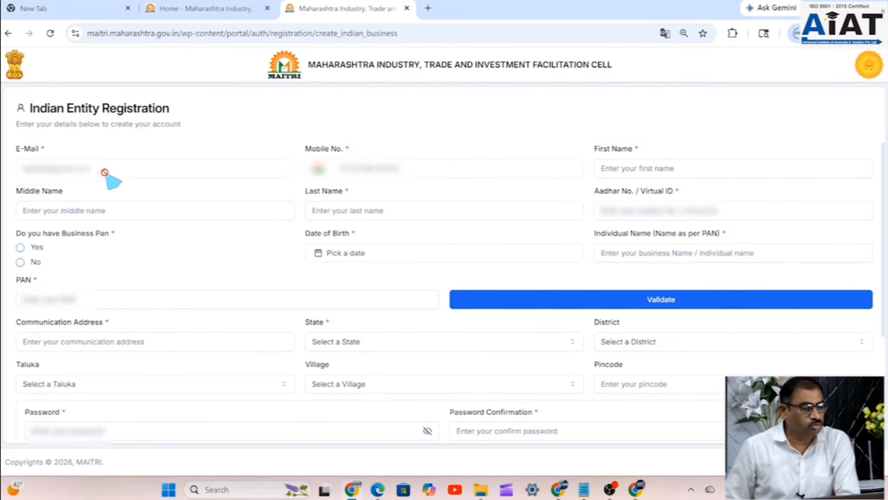
click(109, 172)
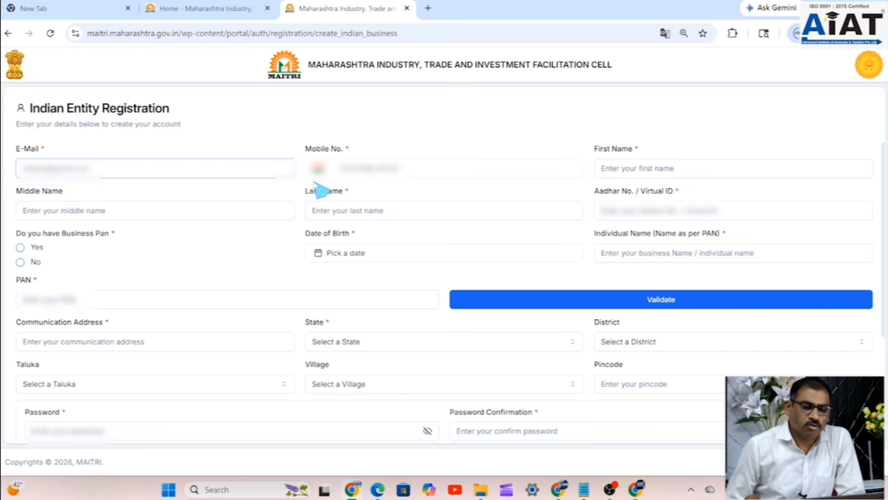
click(634, 168)
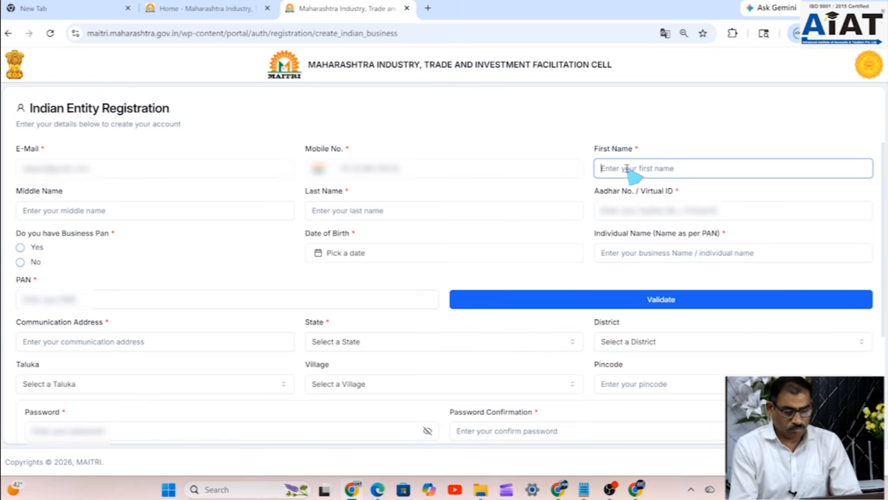
text(v)
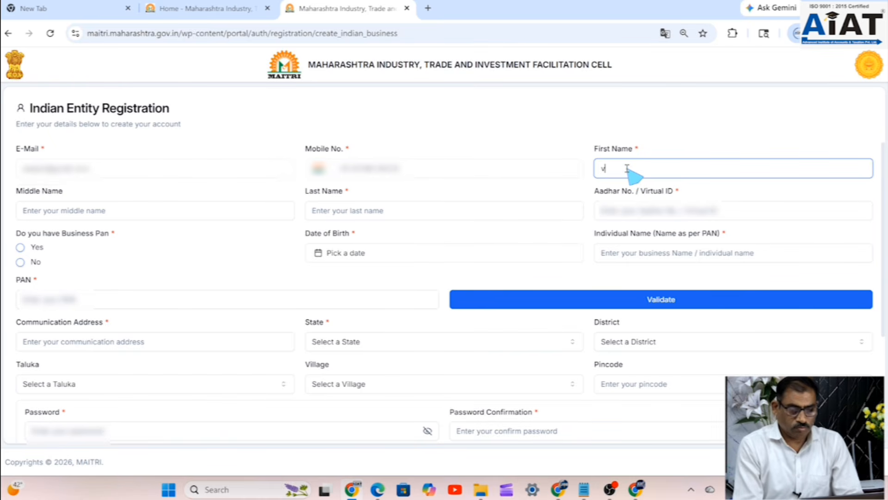
key(BackSpace)
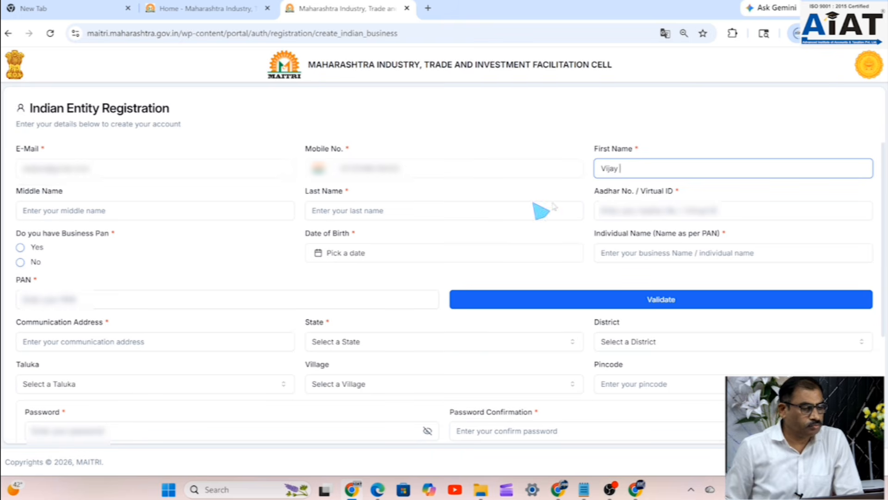
- Fill in the applicant's middle name and last name
click(136, 214)
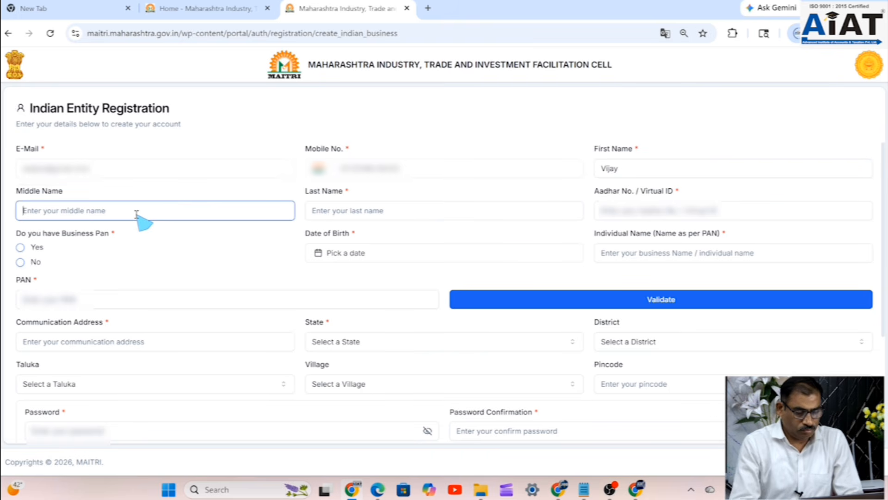
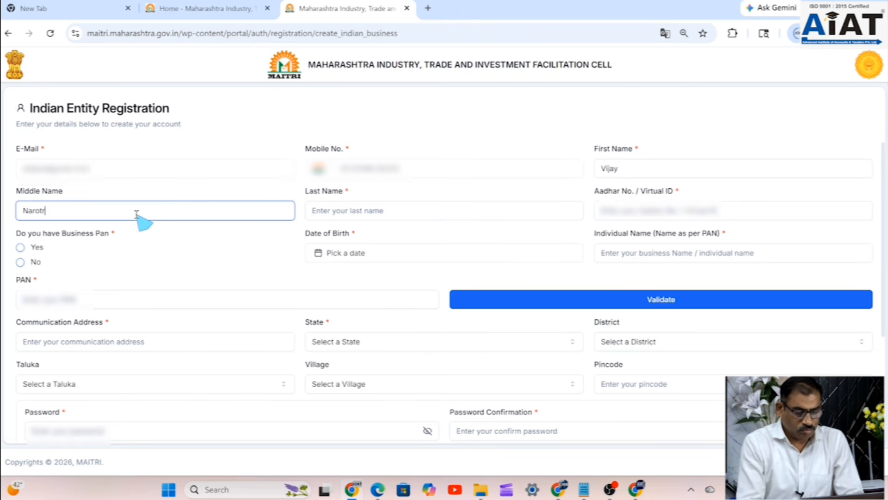
click(352, 209)
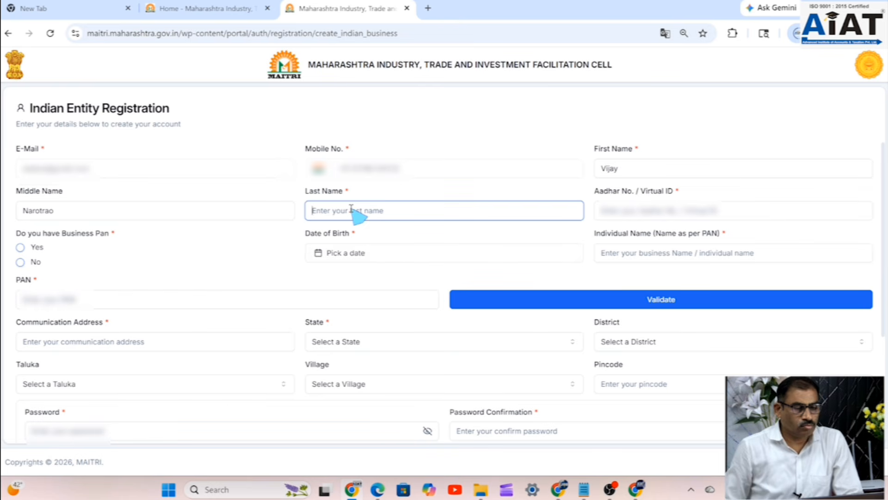
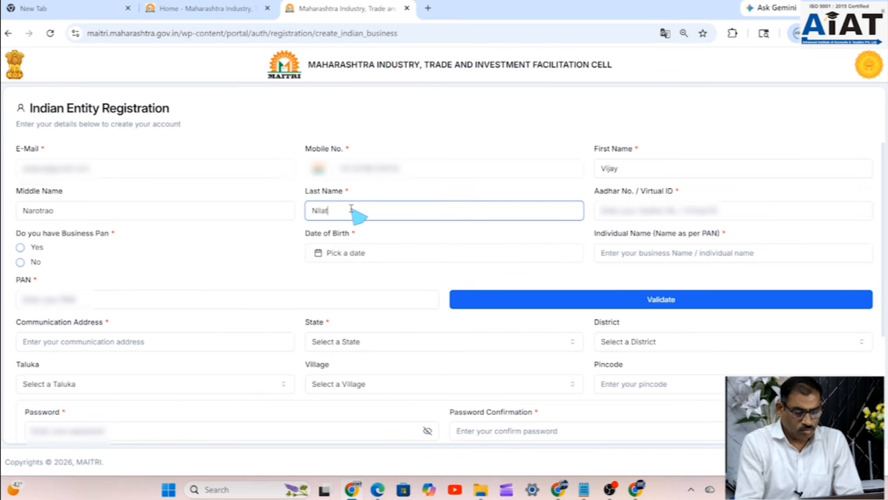
- Enter the applicant's Aadhar / Virtual ID number
click(634, 211)
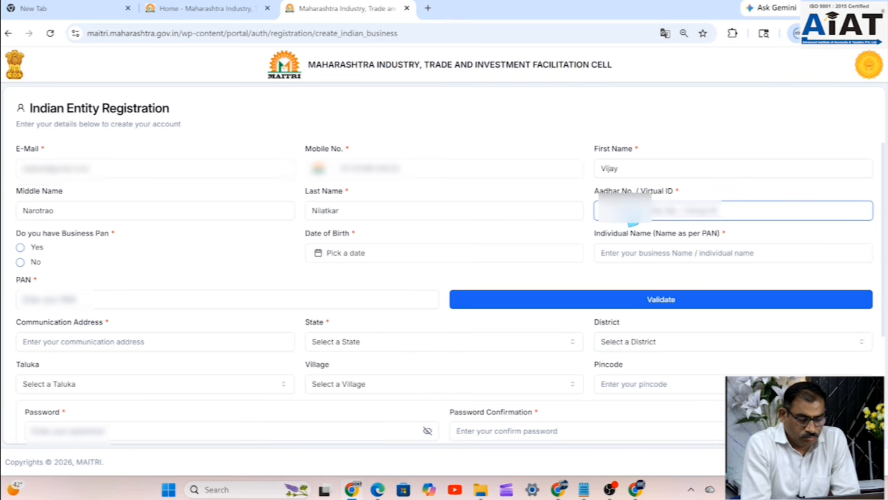
text(*)
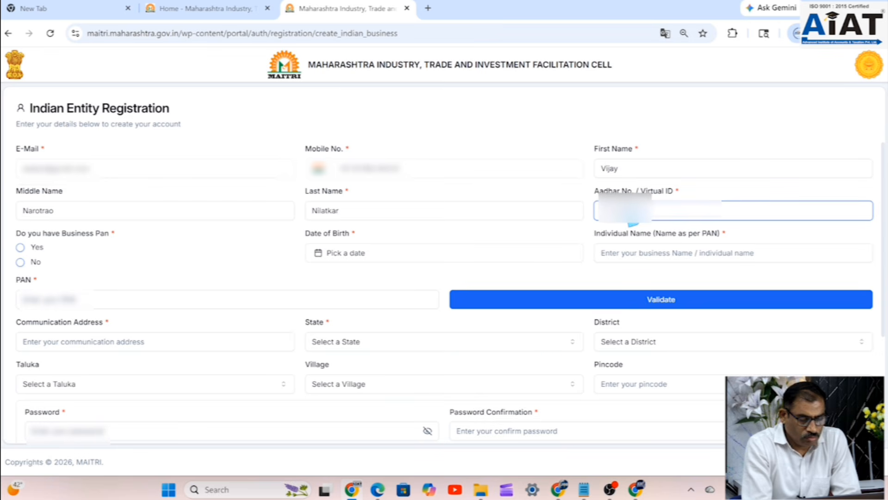
text(0)
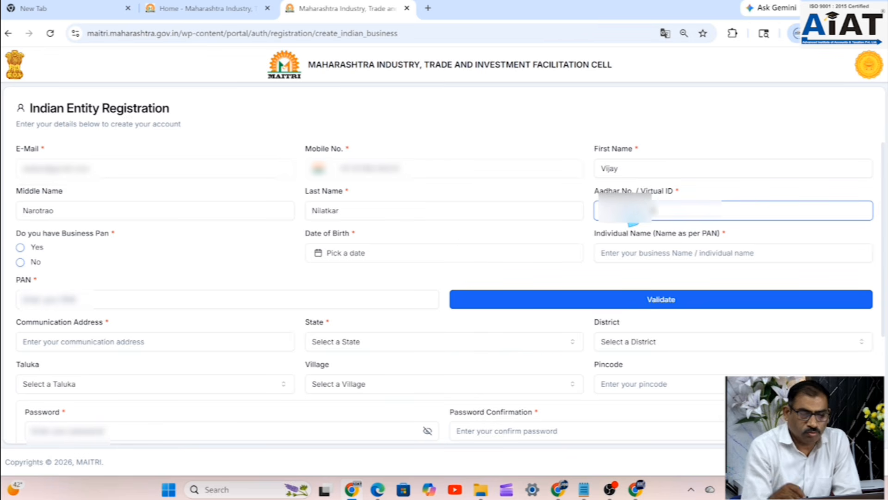
click(751, 234)
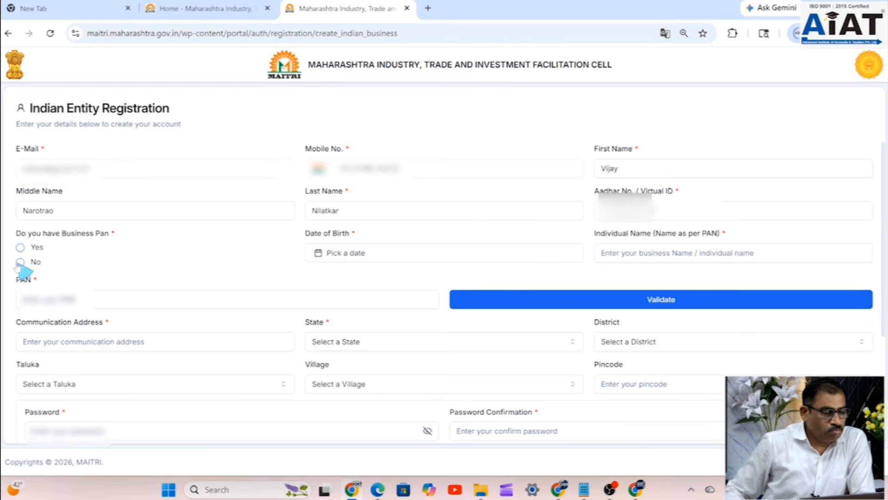
click(44, 300)
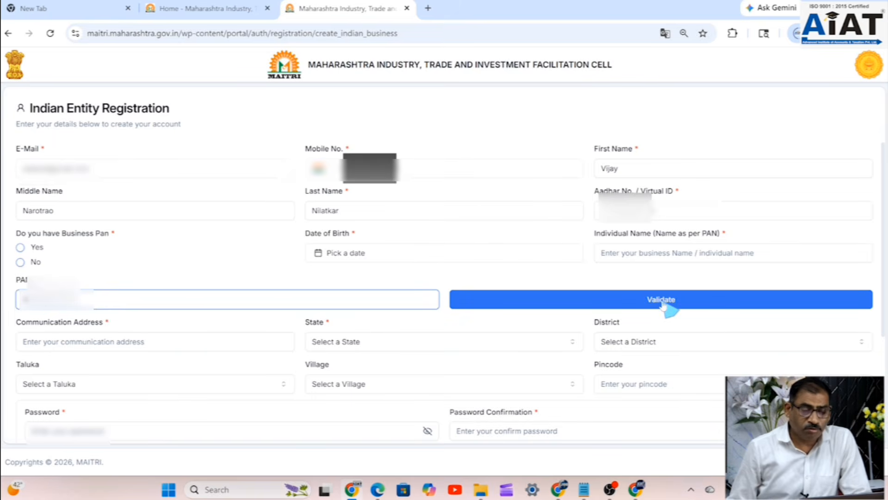
click(662, 303)
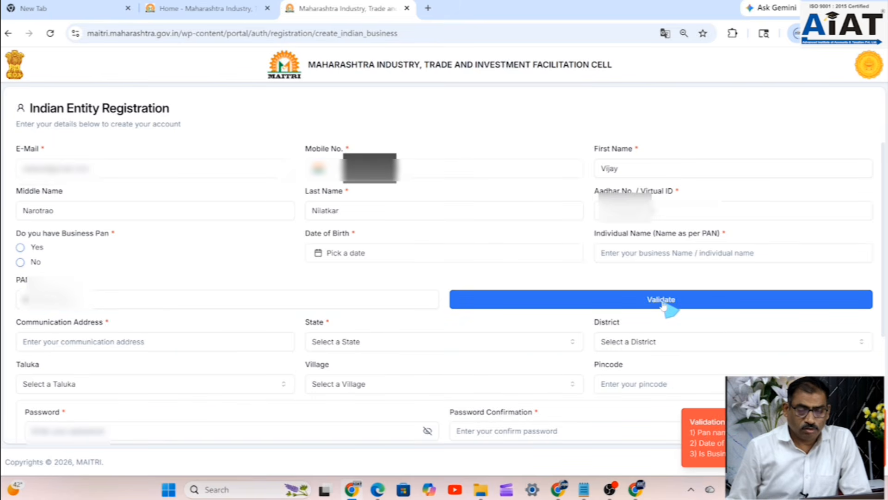
click(375, 258)
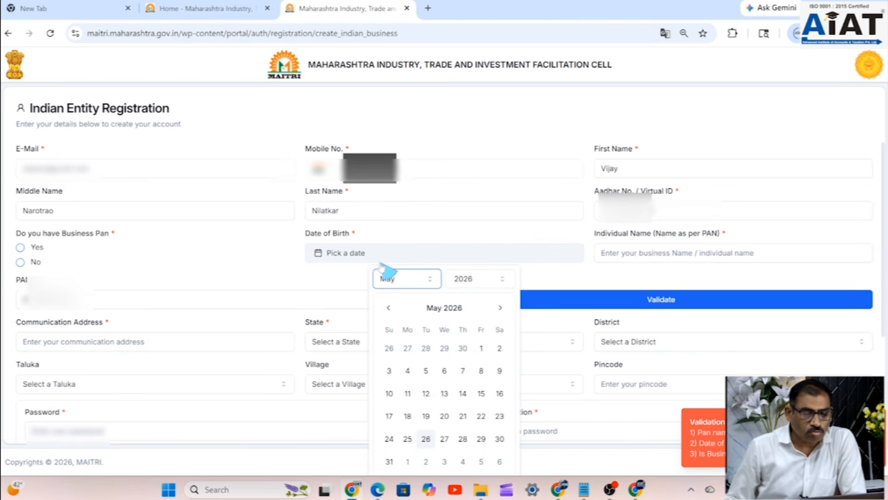
click(491, 281)
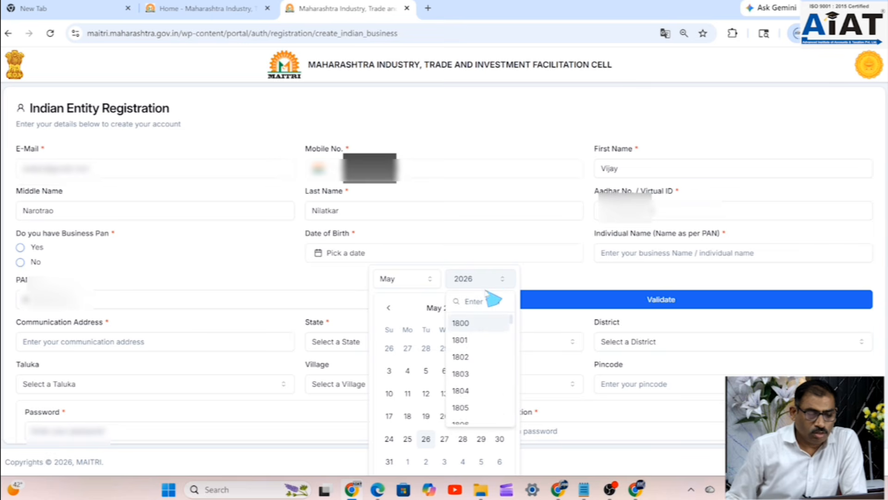
scroll(486, 351, down, 14)
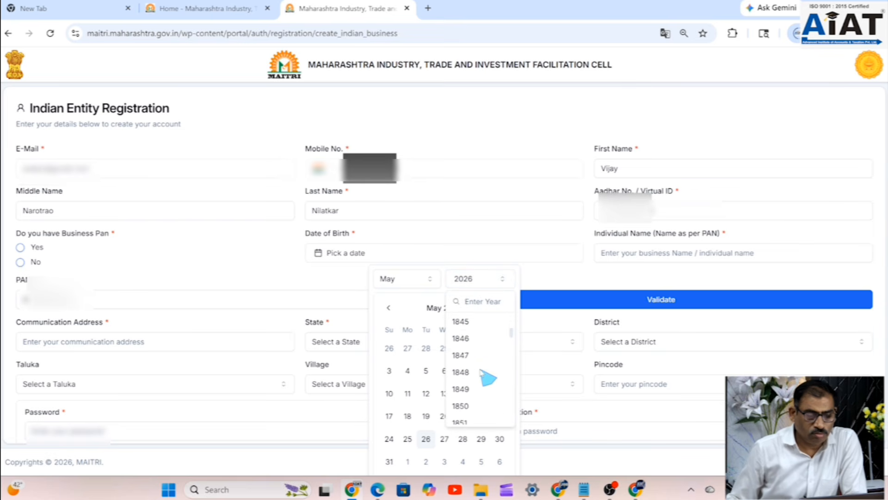
scroll(481, 372, down, 5)
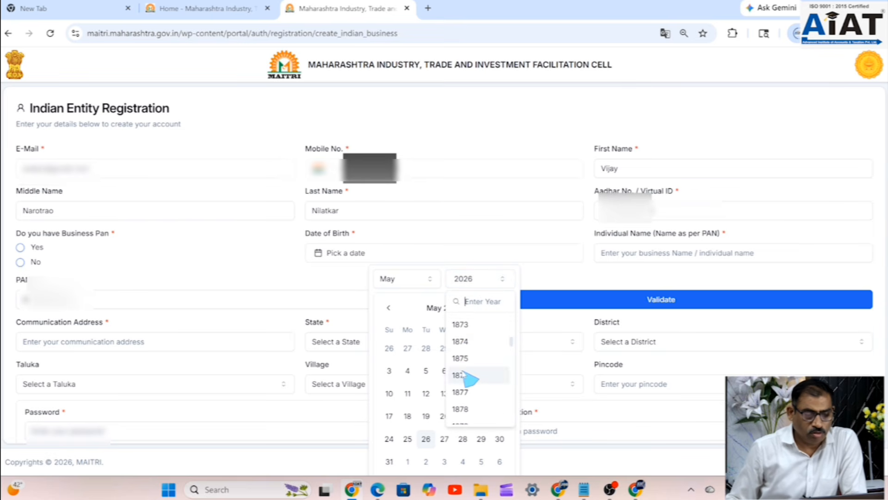
click(461, 341)
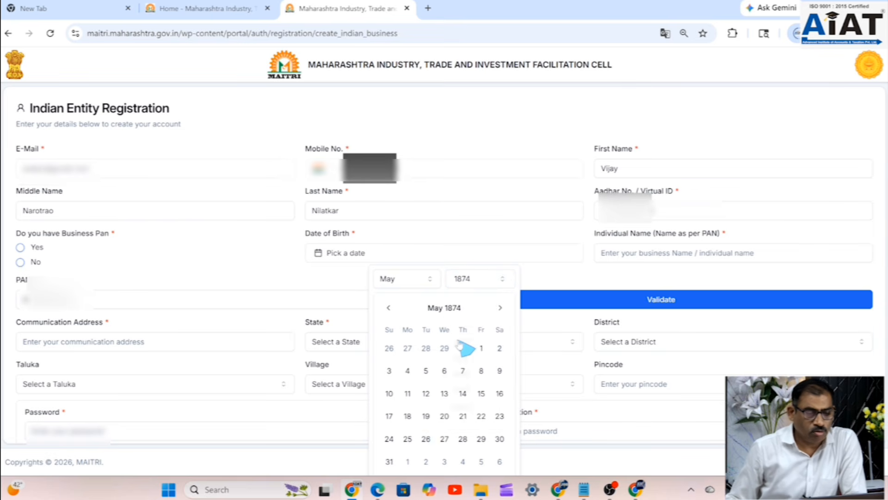
click(391, 280)
scroll(414, 377, down, 3)
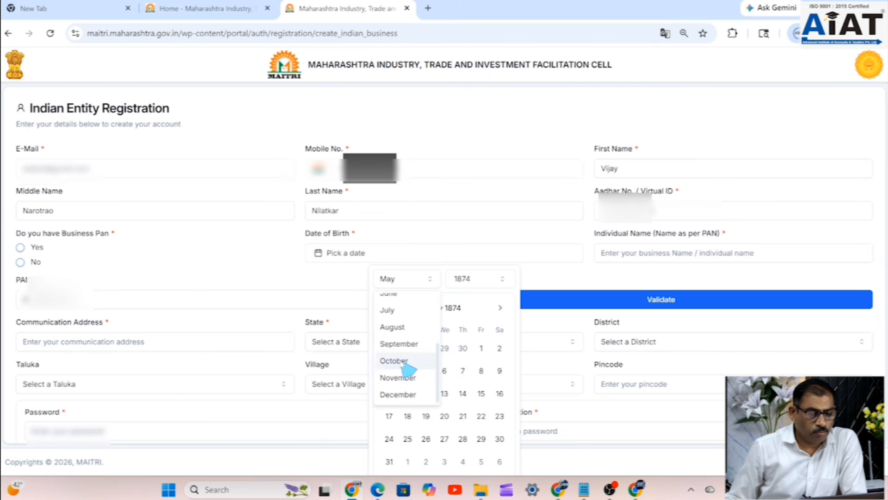
click(407, 368)
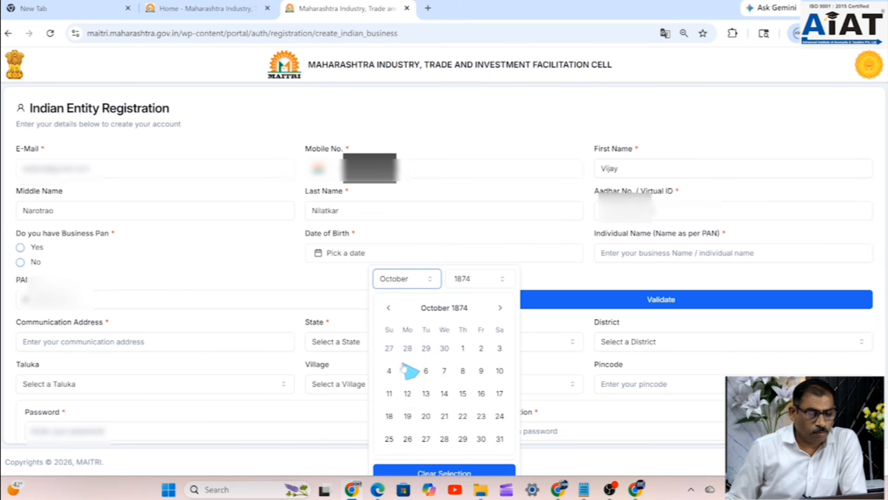
click(483, 348)
click(482, 349)
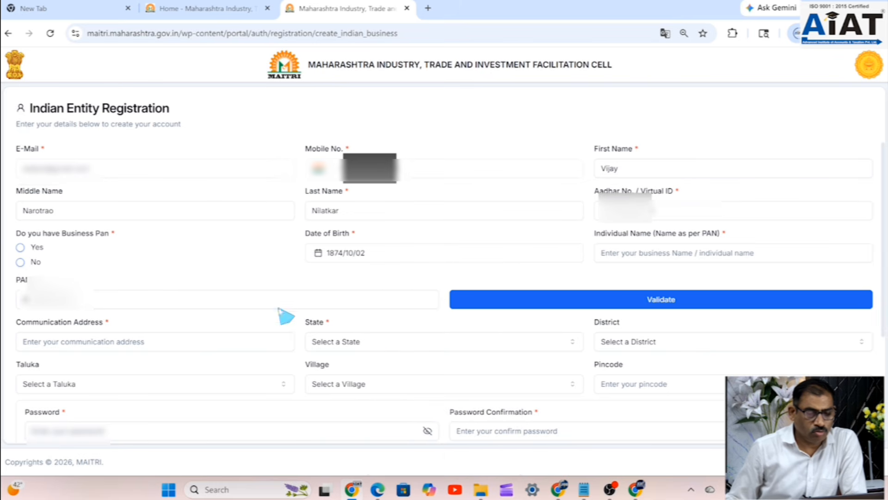
- Type the applicant's full name as per PAN and send it for validation
click(668, 253)
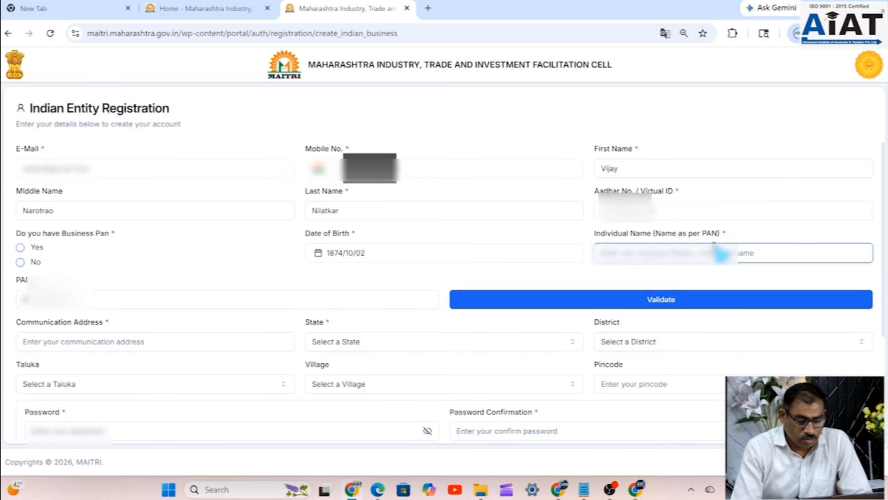
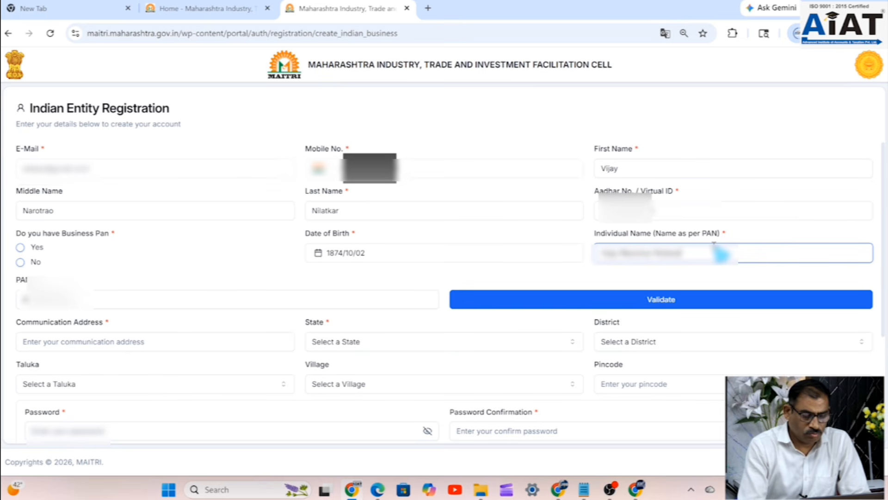
click(663, 304)
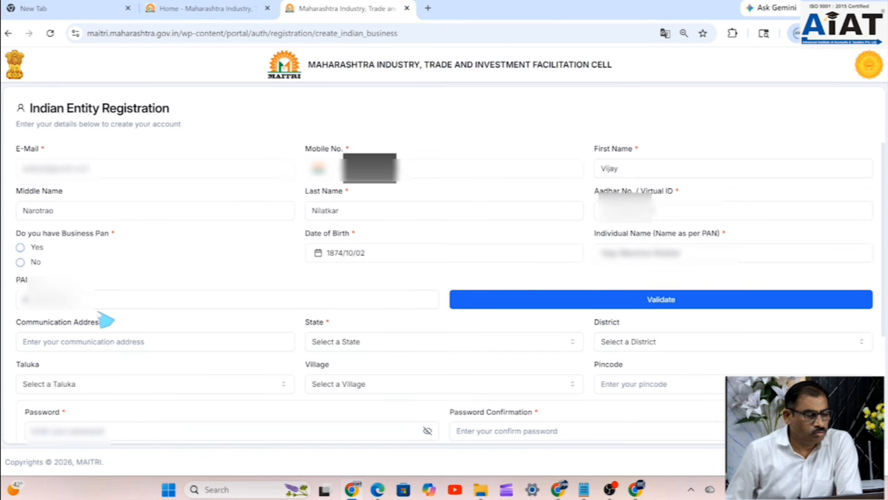
- Answer No to having a business PAN and change the birth year to 1974
click(20, 262)
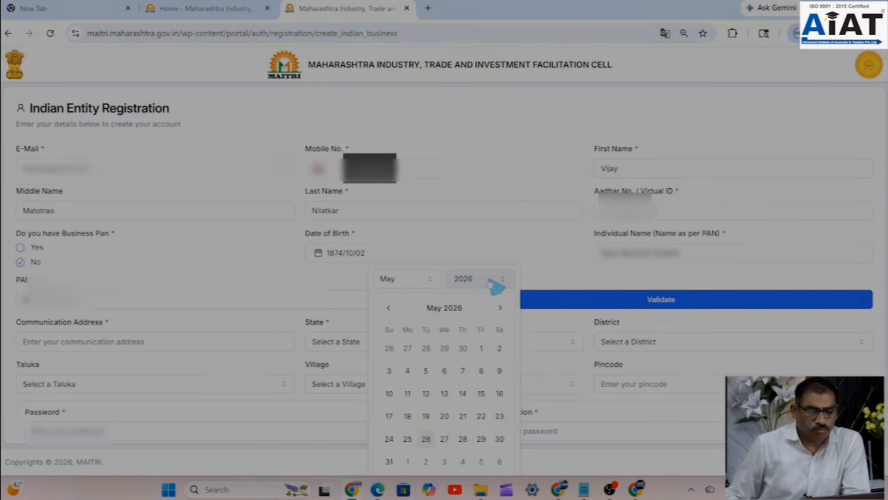
click(497, 282)
scroll(495, 324, down, 15)
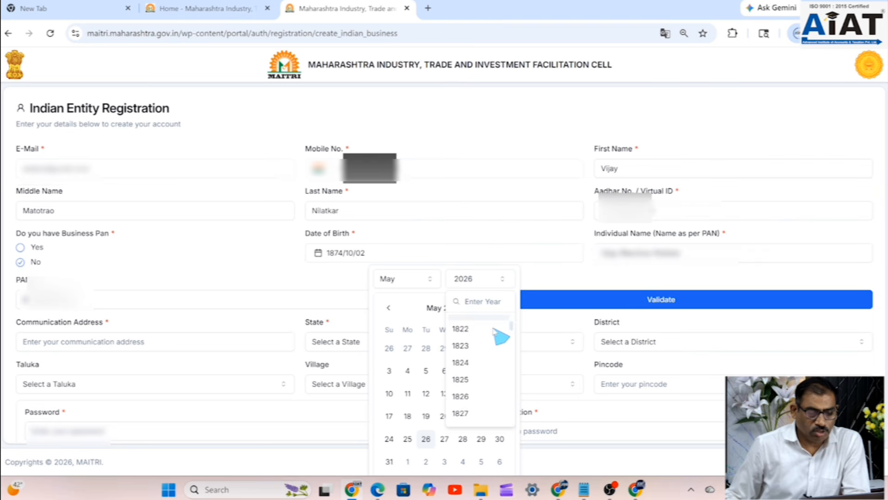
scroll(493, 330, down, 18)
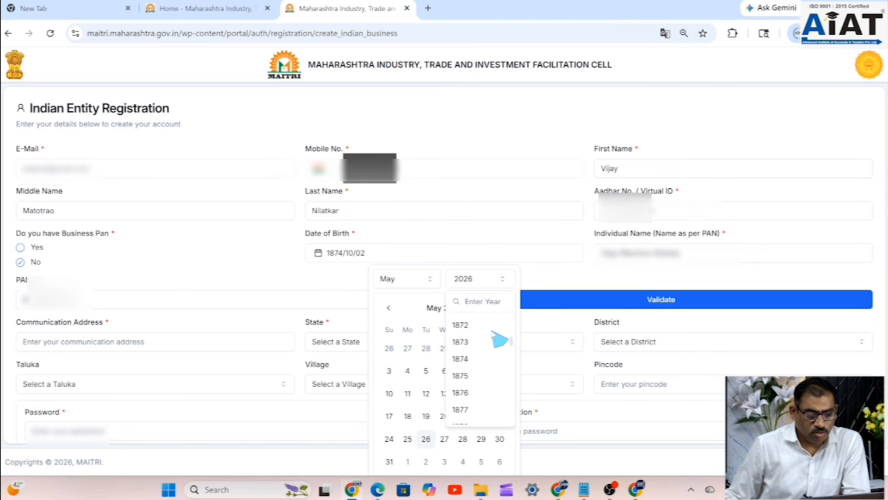
scroll(494, 361, down, 15)
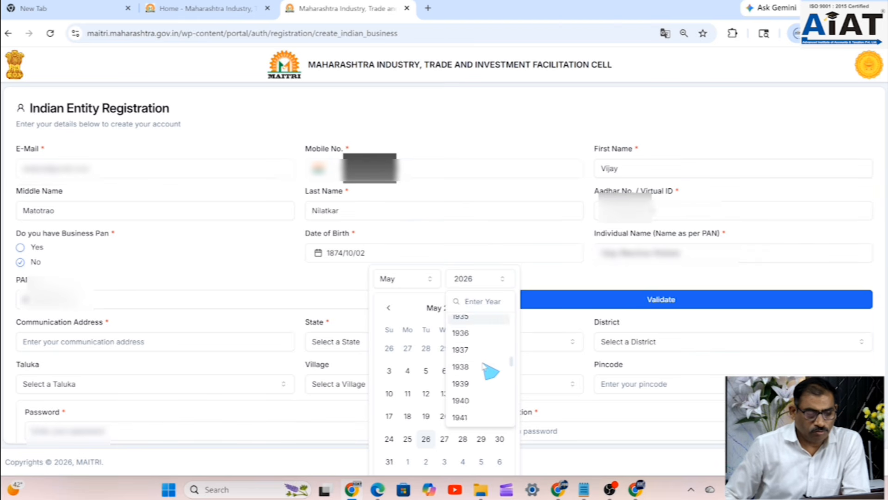
scroll(484, 366, up, 3)
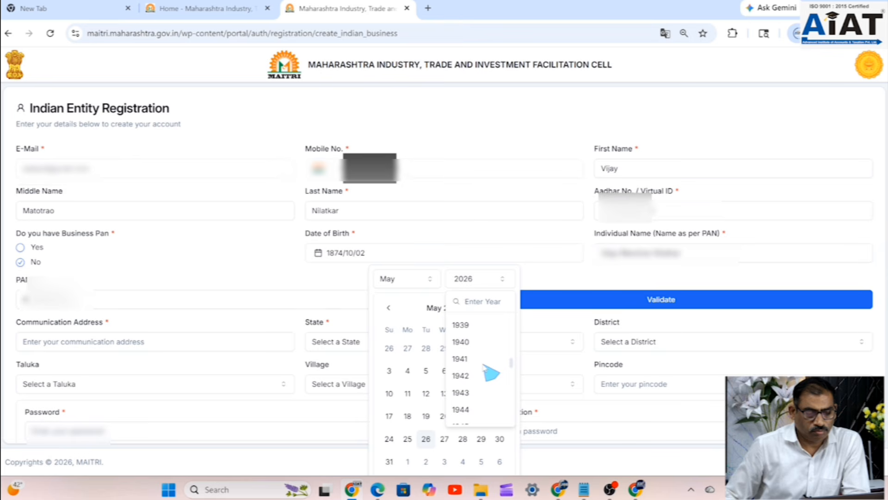
scroll(484, 366, down, 13)
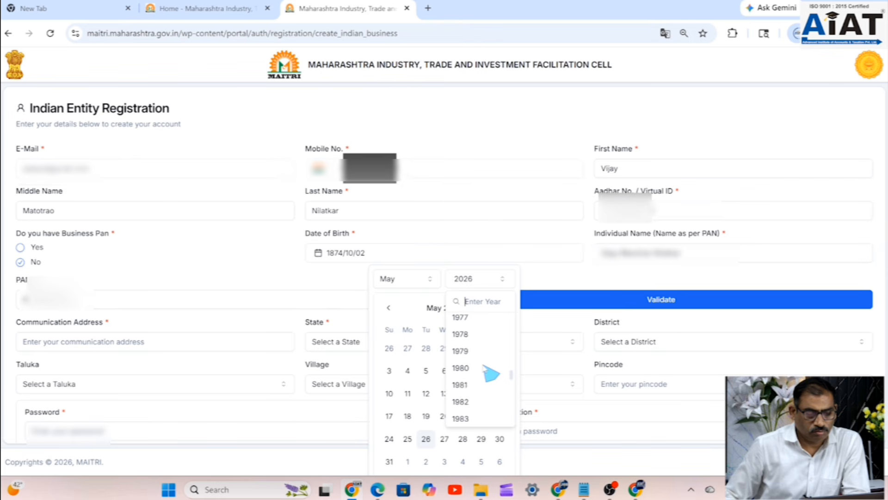
scroll(491, 373, up, 1)
click(459, 330)
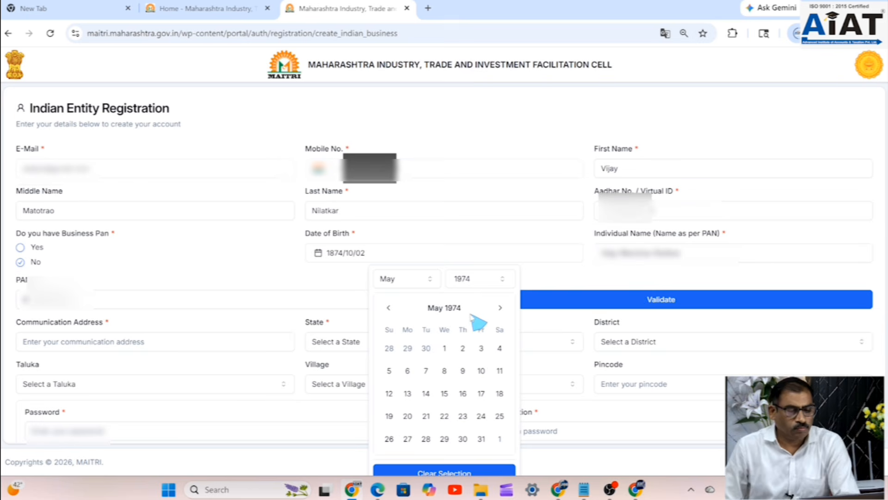
click(407, 279)
scroll(412, 352, down, 3)
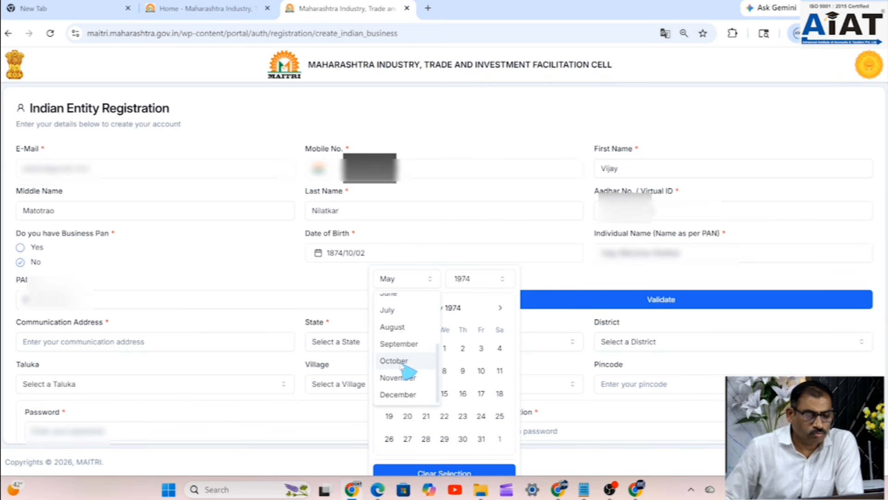
click(399, 361)
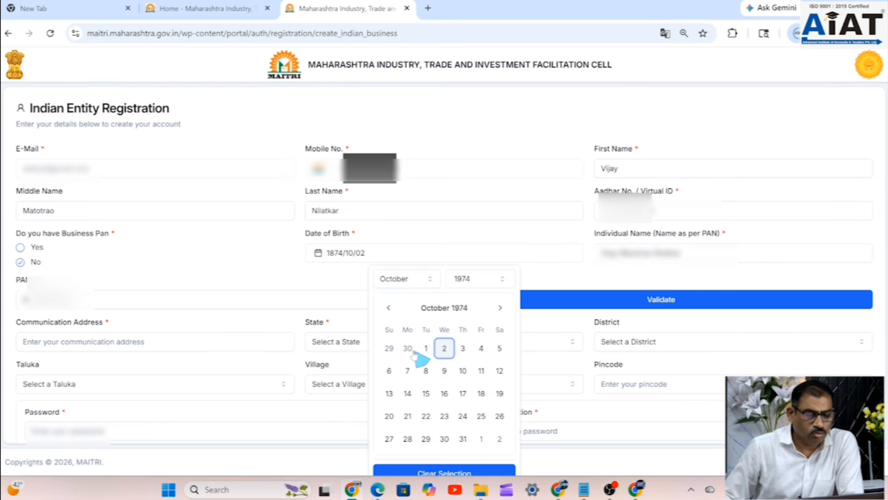
click(443, 350)
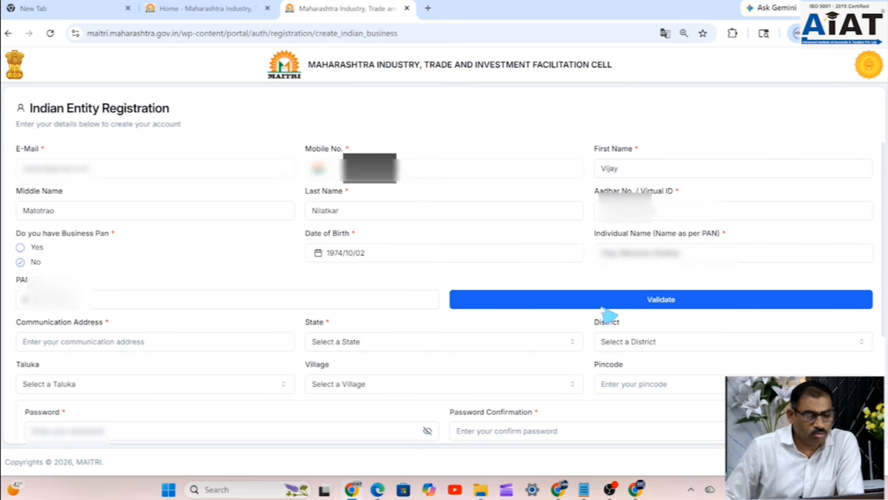
- Validate the PAN so it shows Valid, then begin typing the communication address
click(672, 302)
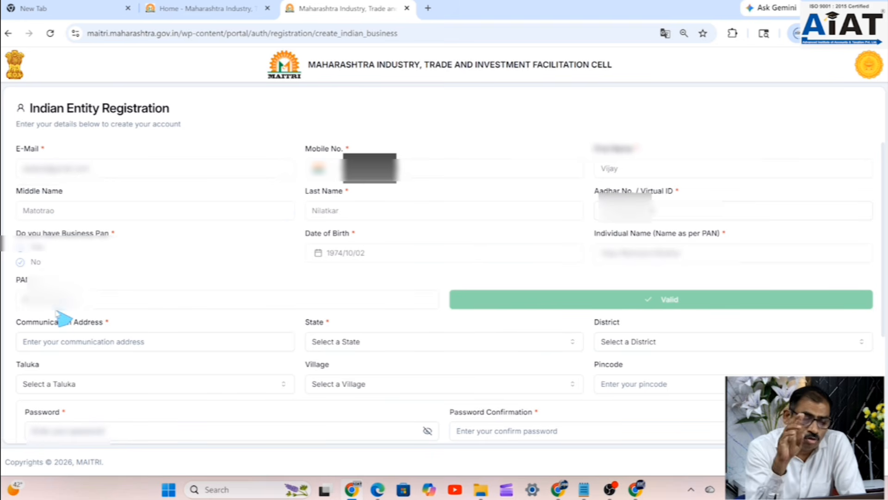
click(112, 342)
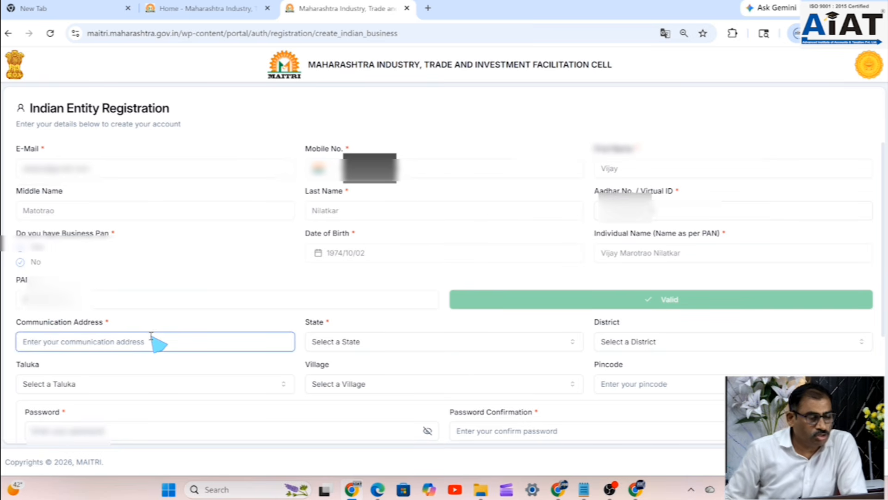
scroll(158, 340, down, 1)
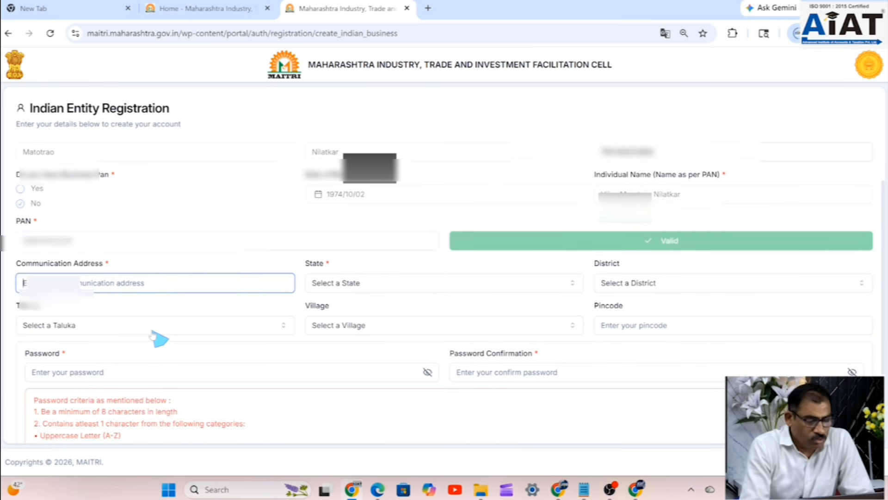
text(1)
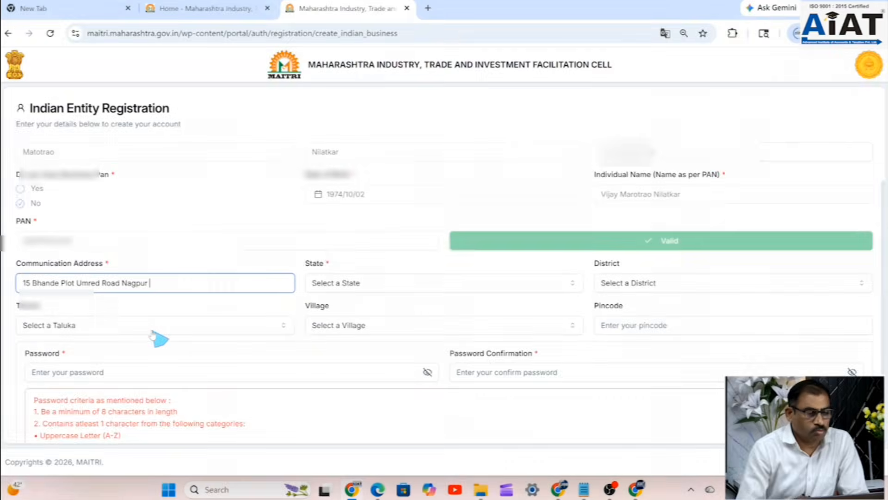
- Set the state to MAHARASHTRA and the district to Nagpur
click(354, 284)
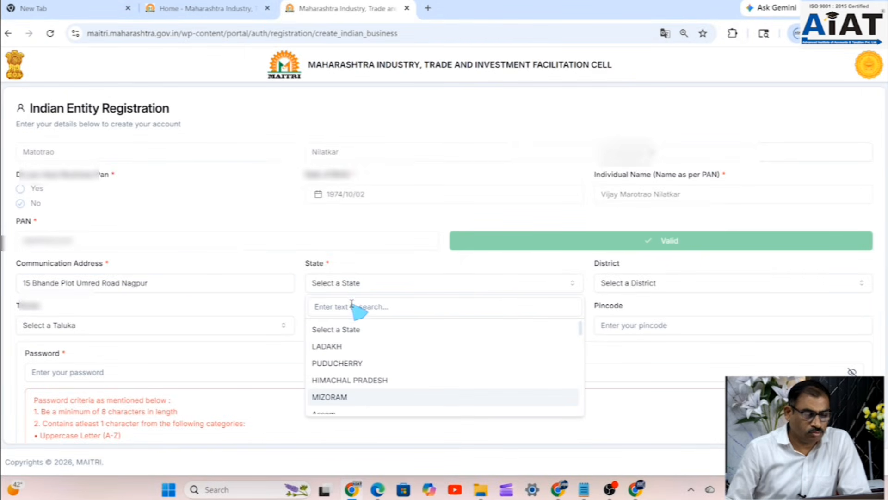
scroll(363, 358, down, 3)
scroll(361, 361, down, 6)
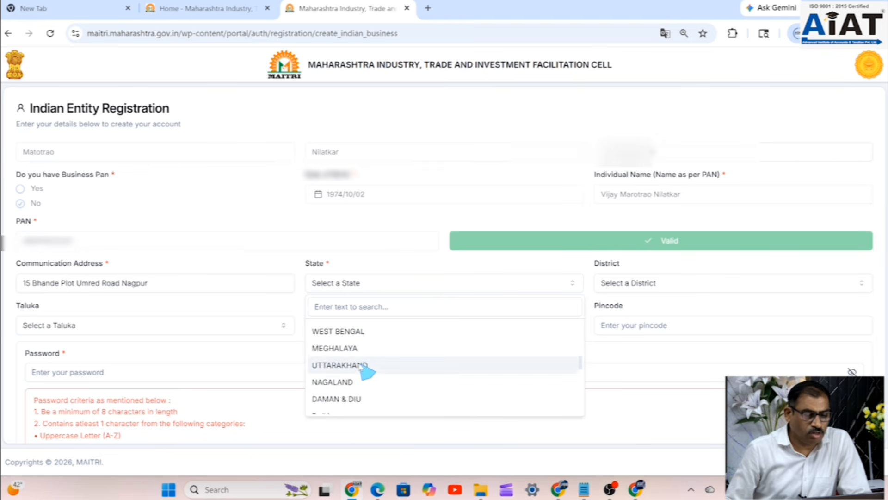
scroll(364, 370, down, 2)
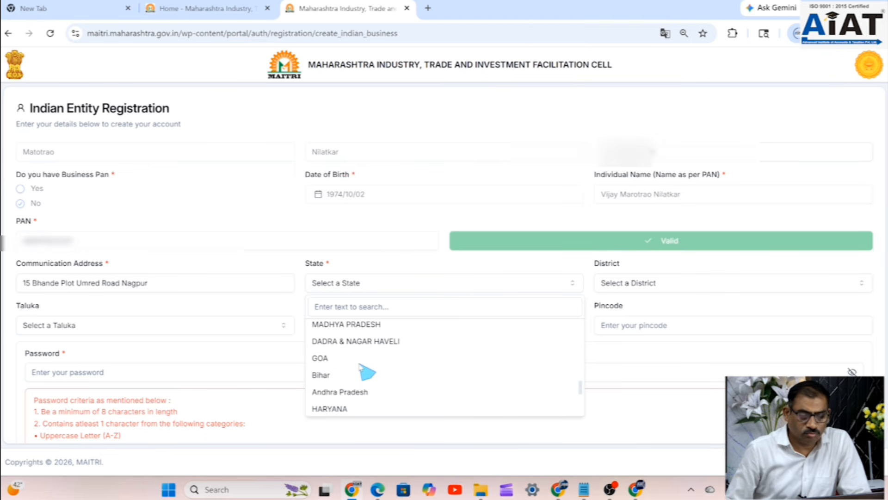
scroll(363, 368, down, 3)
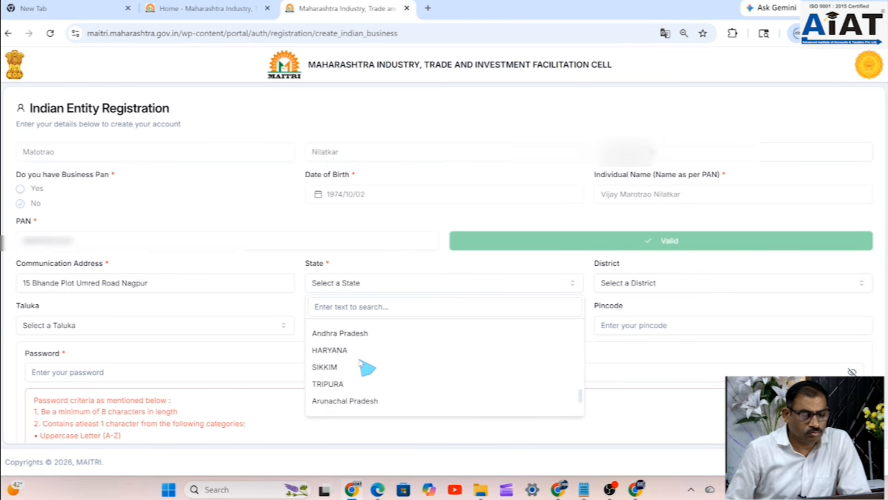
scroll(360, 362, down, 1)
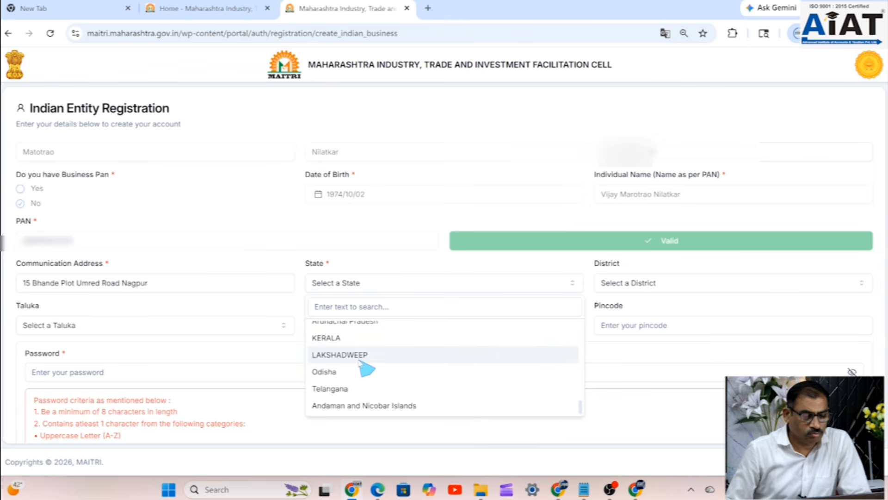
scroll(359, 384, up, 4)
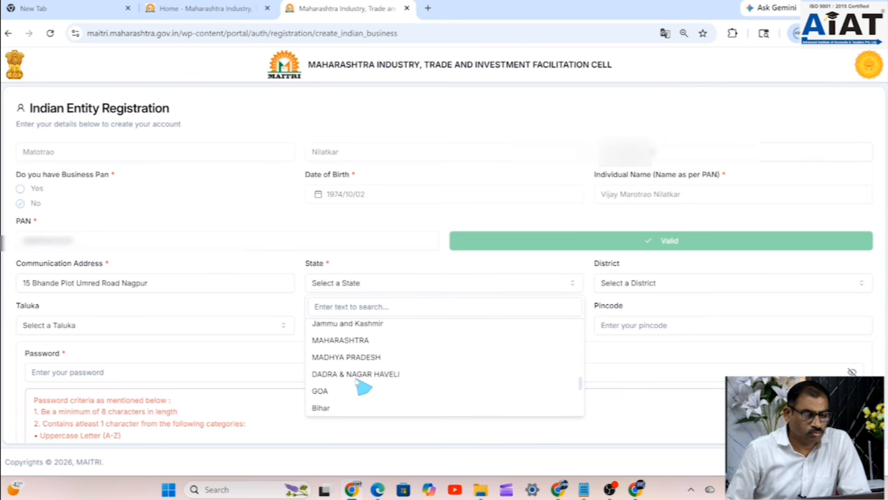
click(359, 350)
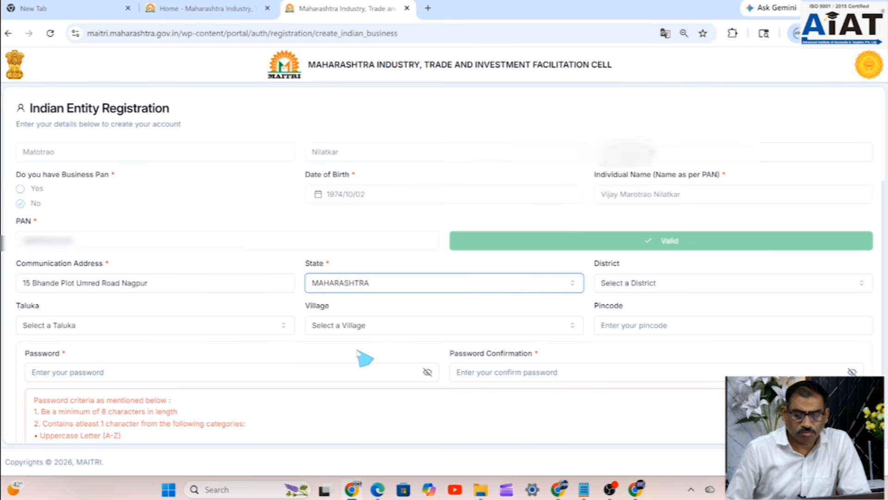
click(653, 286)
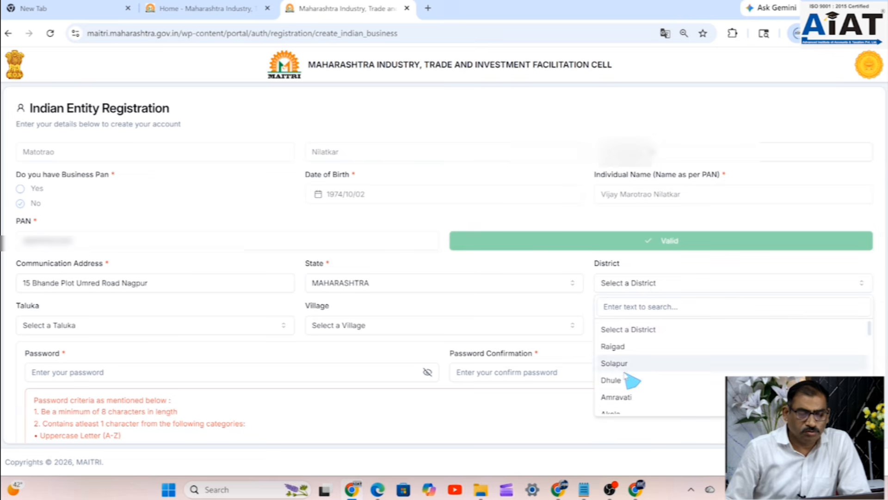
scroll(631, 380, down, 10)
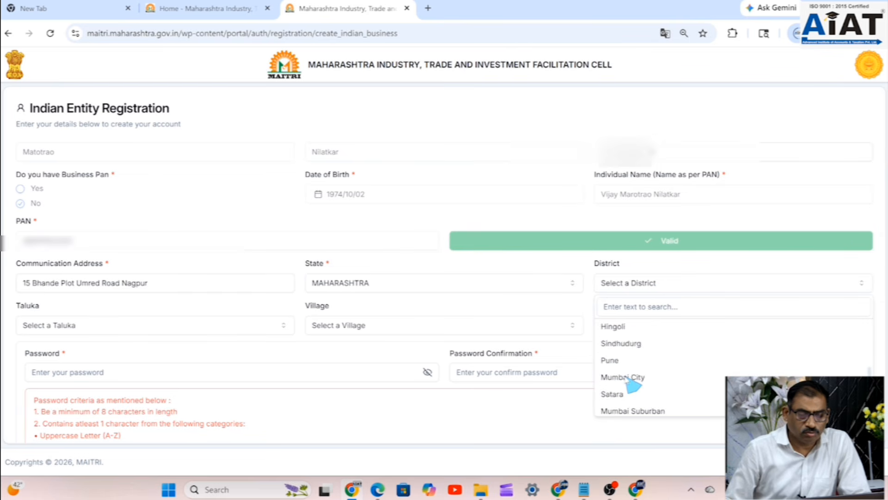
scroll(632, 384, down, 3)
scroll(633, 385, down, 3)
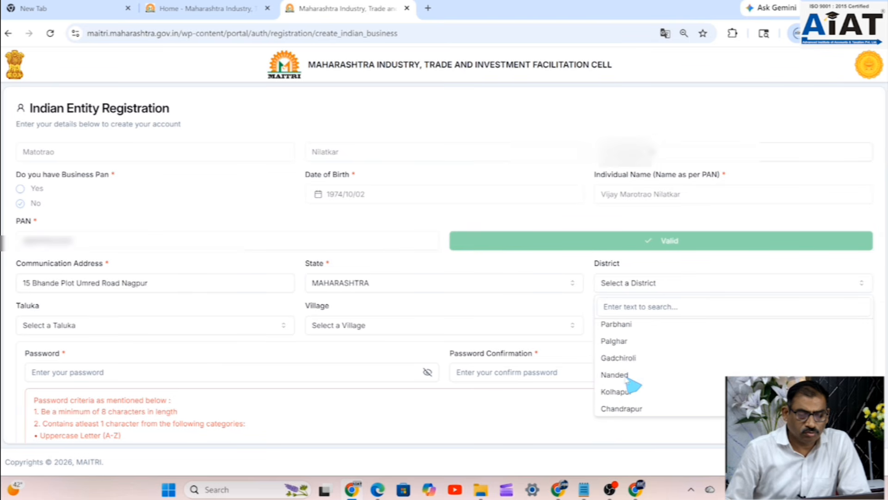
scroll(633, 394, up, 2)
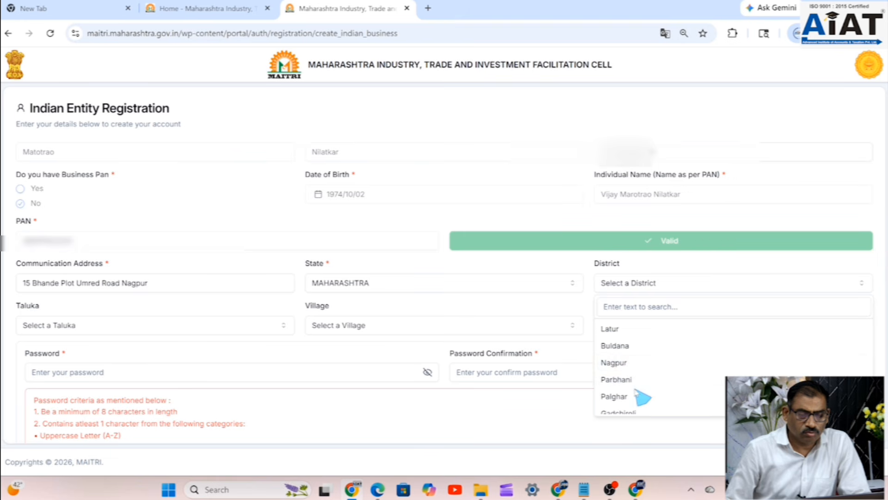
click(625, 362)
- Choose taluka Nagpur (Urban) and village Nagpur (M Corp.), then enter the pincode
click(89, 328)
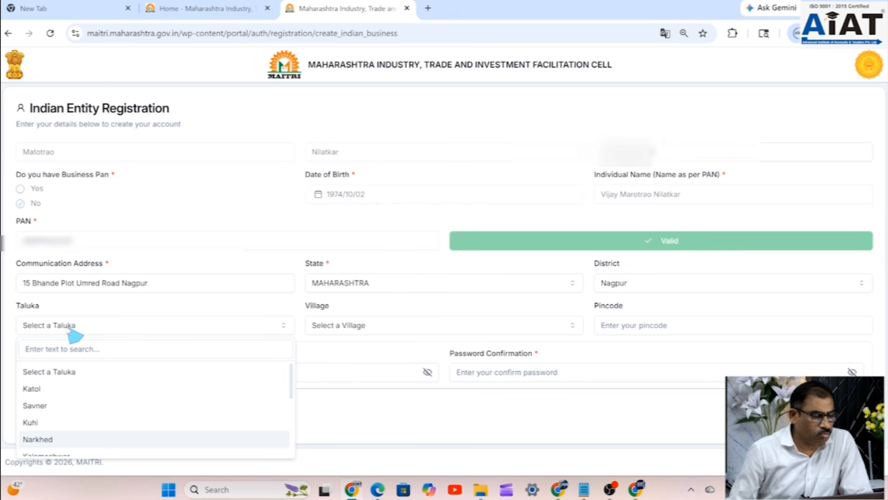
scroll(86, 425, down, 2)
scroll(46, 428, down, 3)
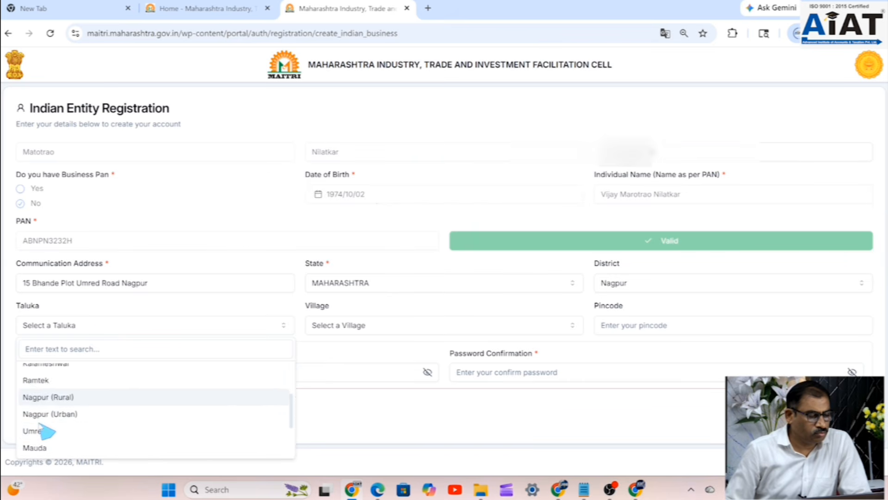
click(60, 390)
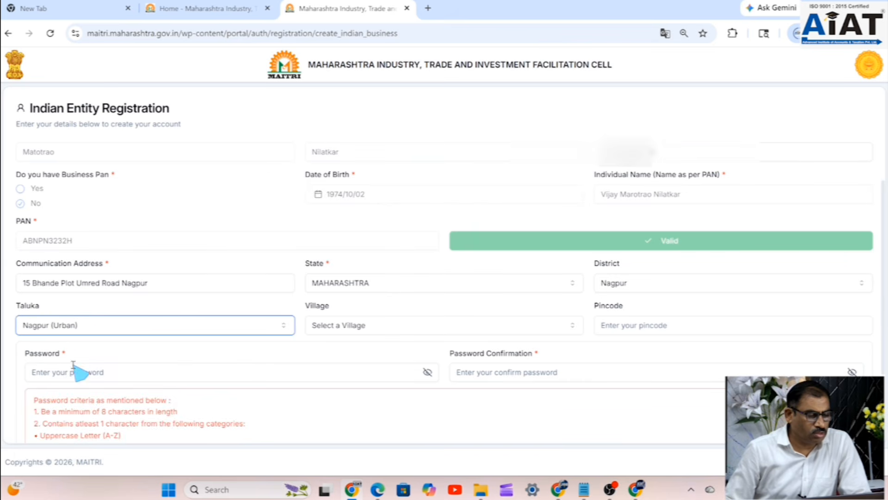
click(341, 329)
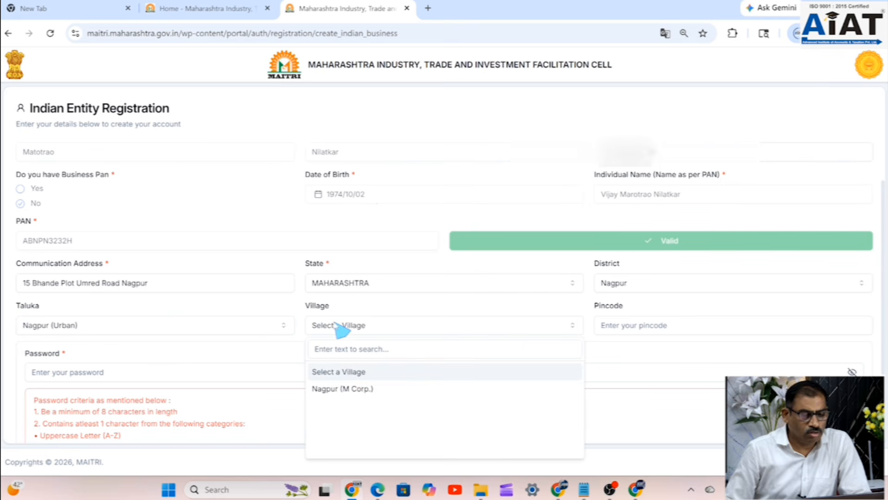
click(350, 390)
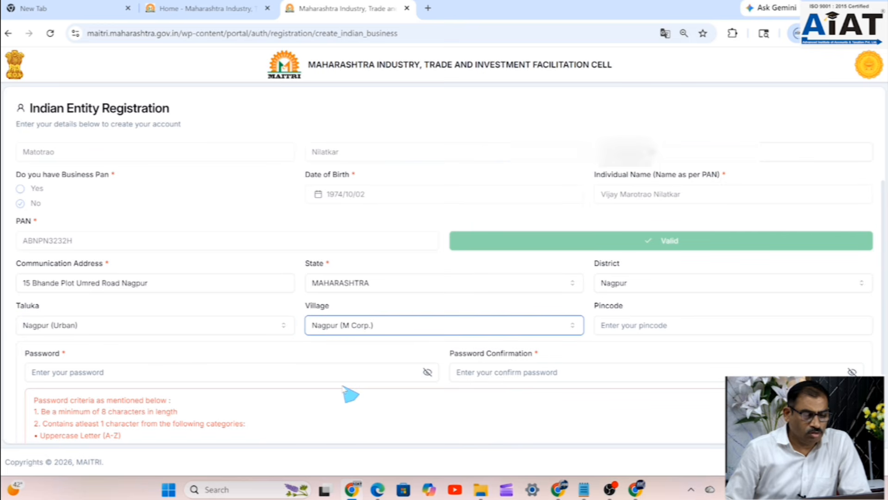
click(644, 325)
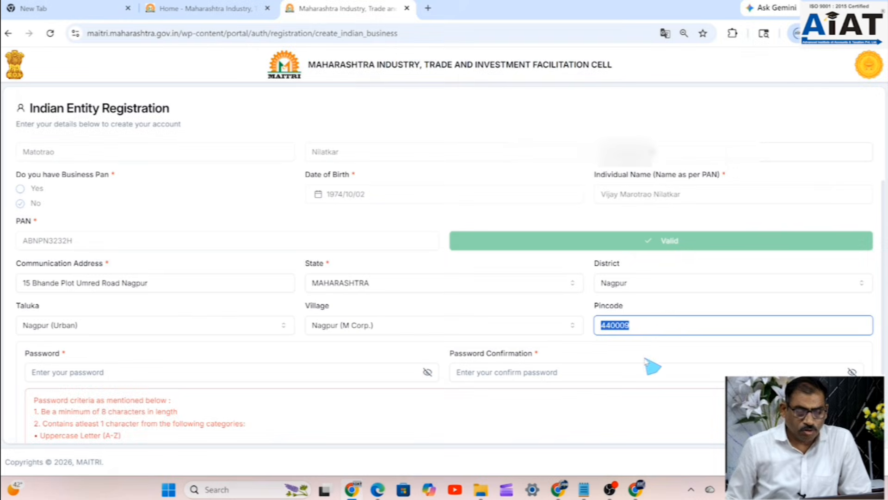
click(651, 329)
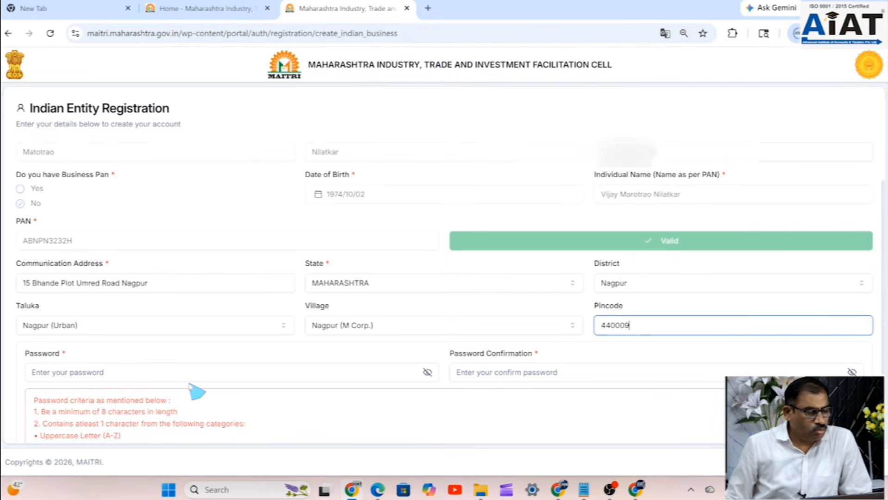
- Enter the account password and confirm it
click(141, 376)
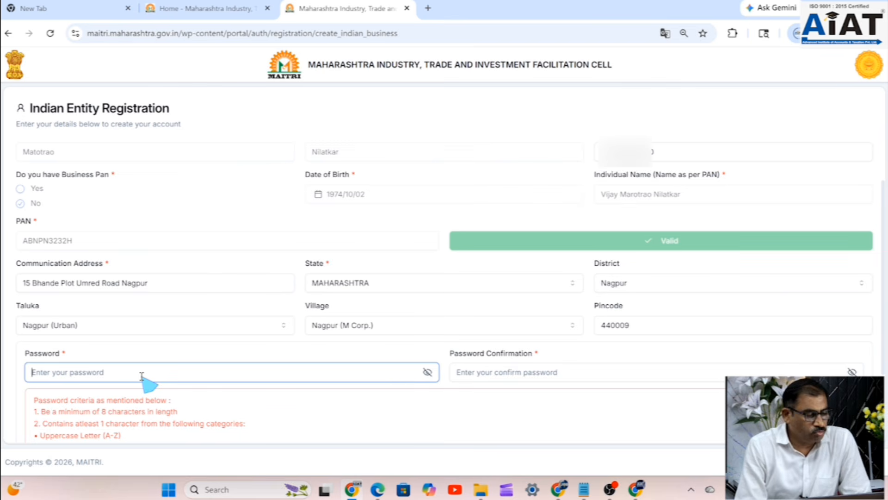
text(•)
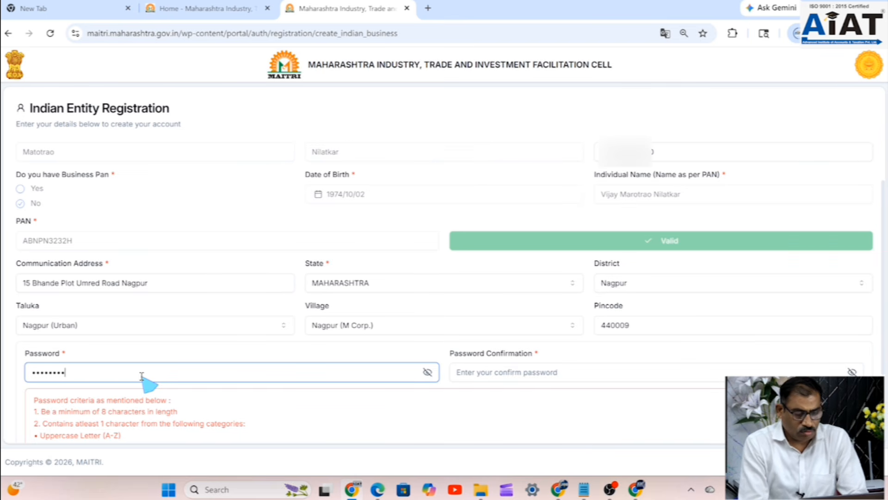
click(491, 373)
scroll(491, 373, down, 2)
scroll(491, 373, down, 2)
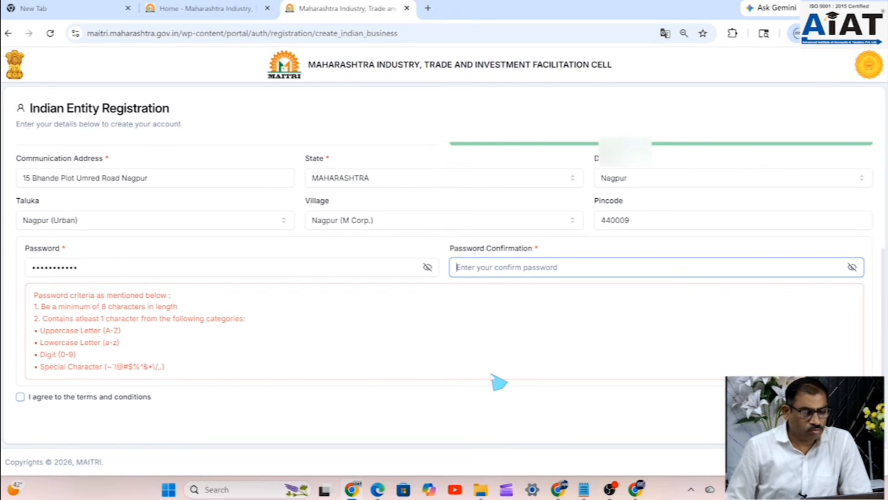
text(•)
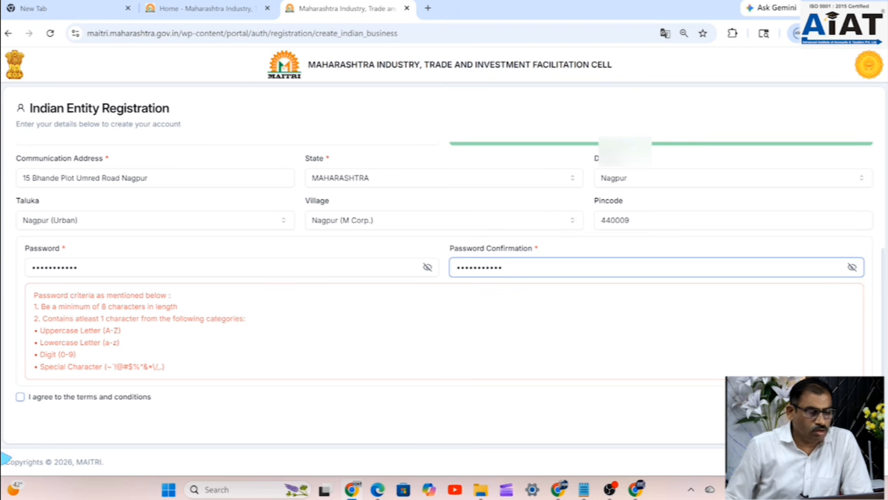
- Agree to the terms and conditions and review the completed registration form
click(20, 397)
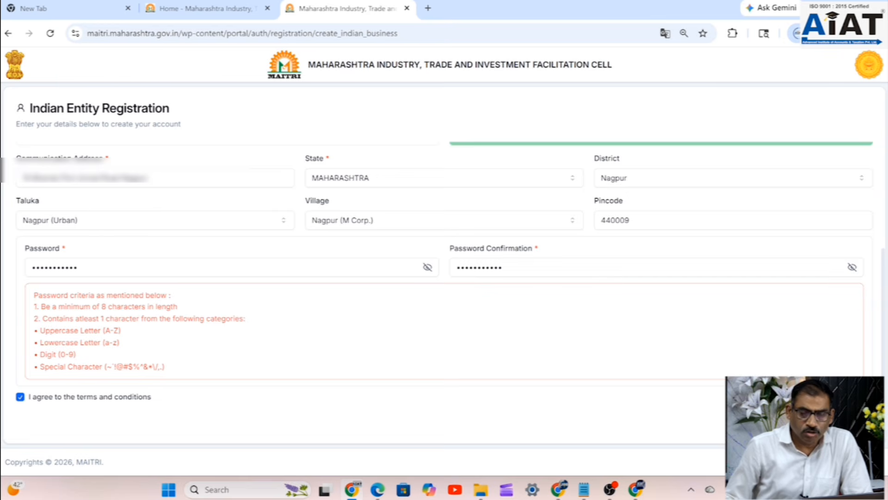
scroll(463, 315, up, 4)
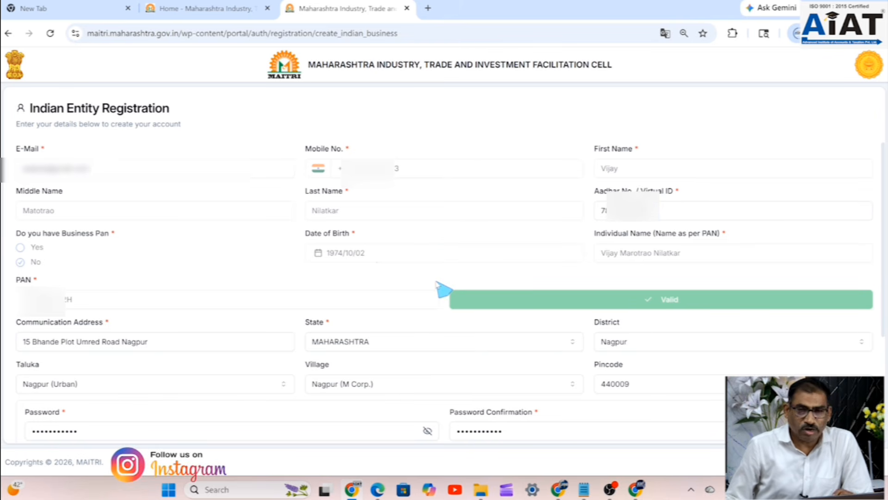
scroll(183, 359, down, 1)
scroll(182, 360, down, 1)
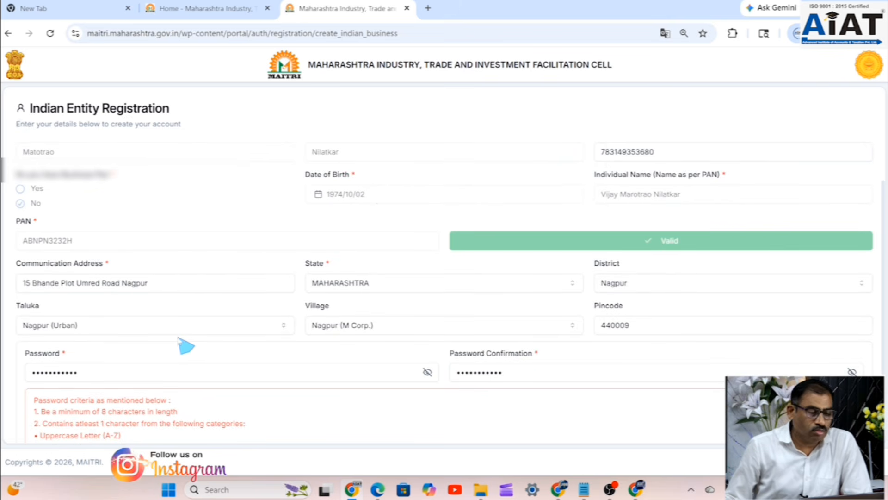
scroll(392, 288, down, 3)
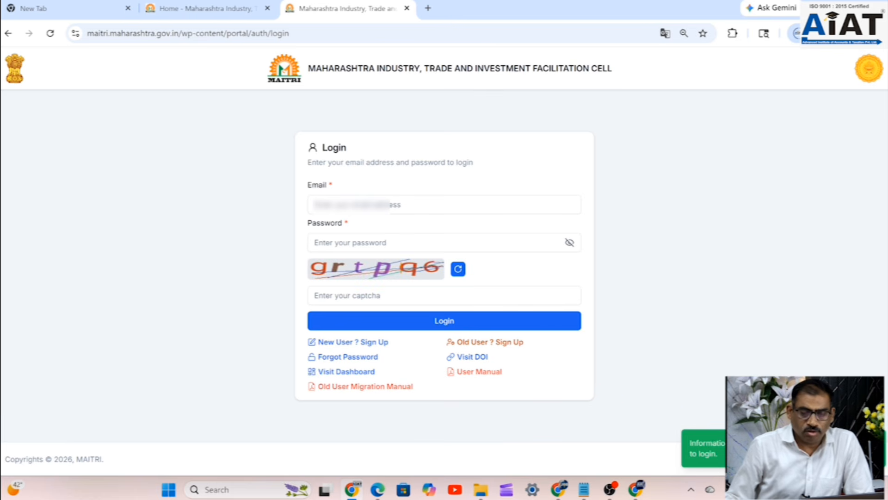
- Copy the registered email address from the Gmail verification message into the login Email field
click(368, 205)
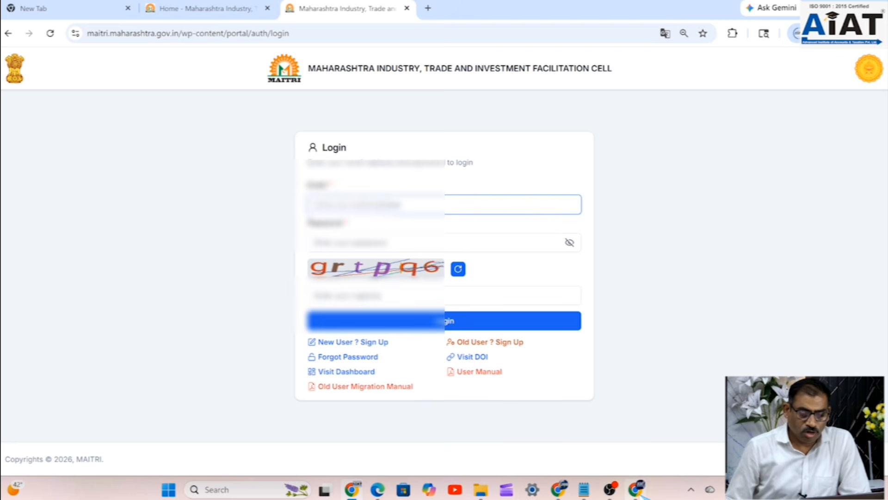
click(637, 489)
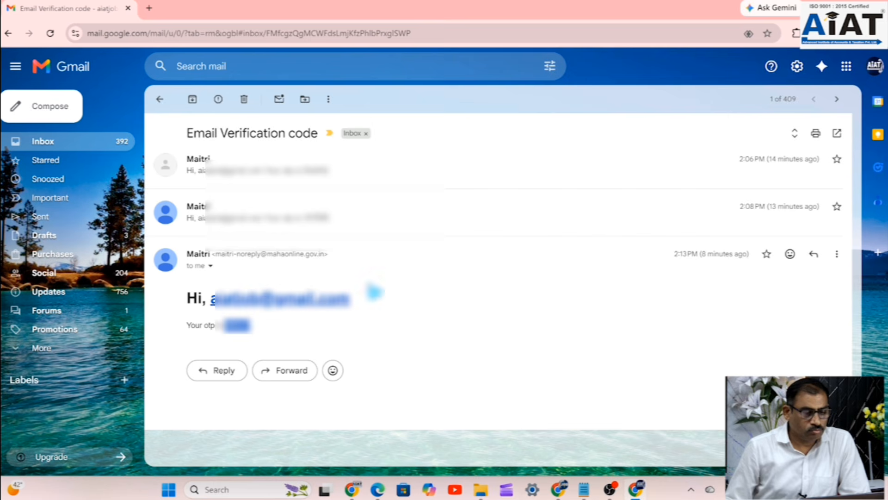
drag(354, 299, 218, 306)
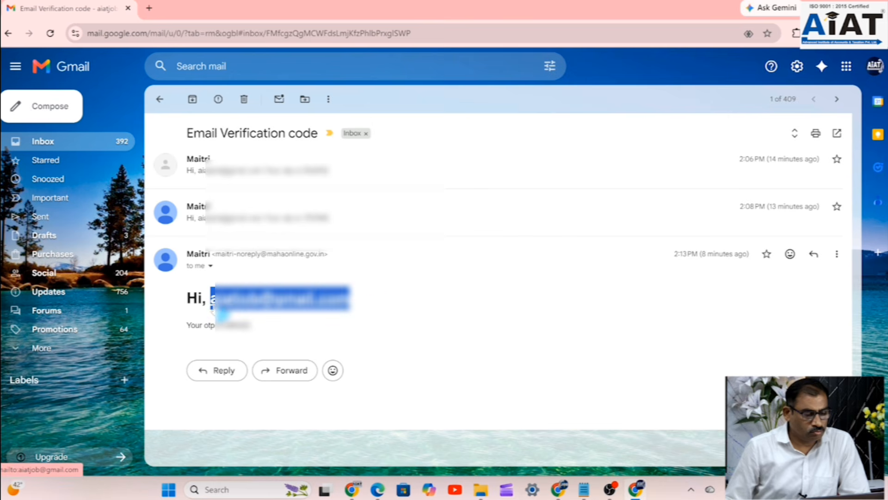
click(351, 489)
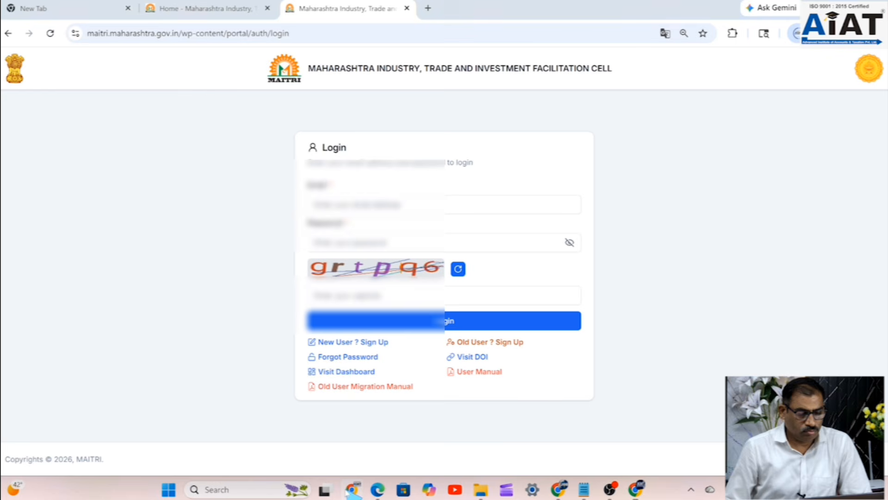
key(ctrl+v)
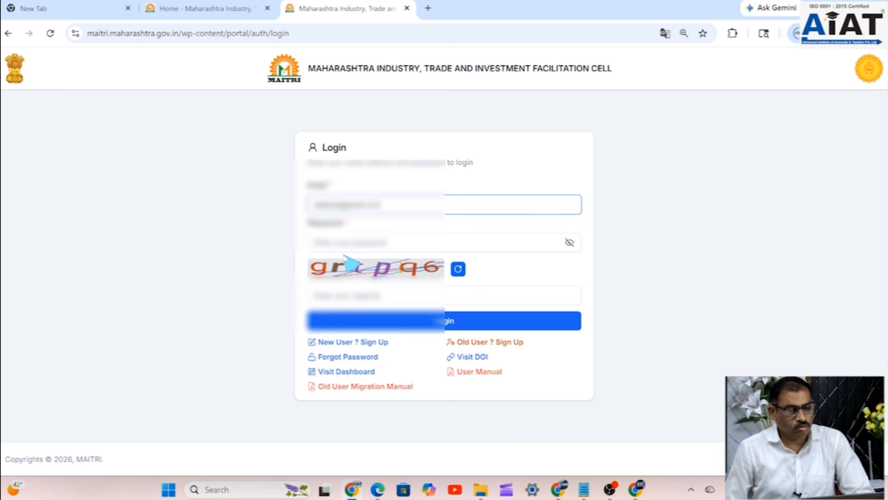
- Enter the account password and the captcha text
click(348, 241)
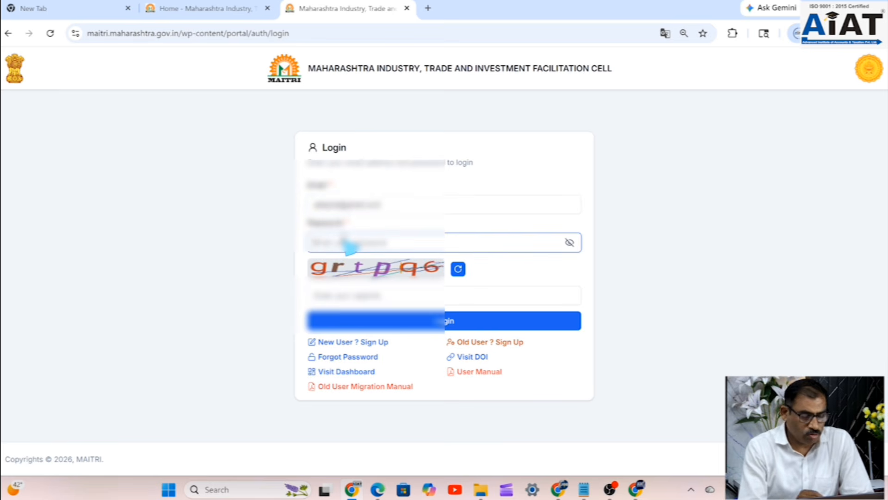
text(*)
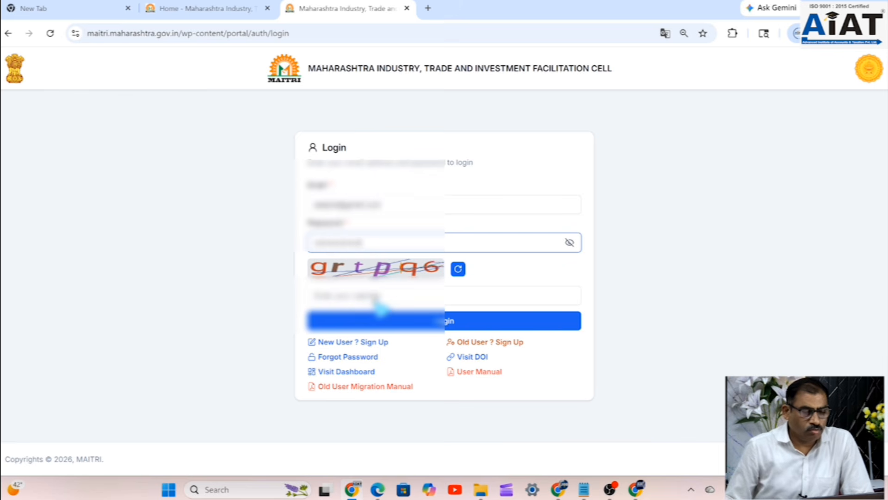
click(374, 300)
text(g)
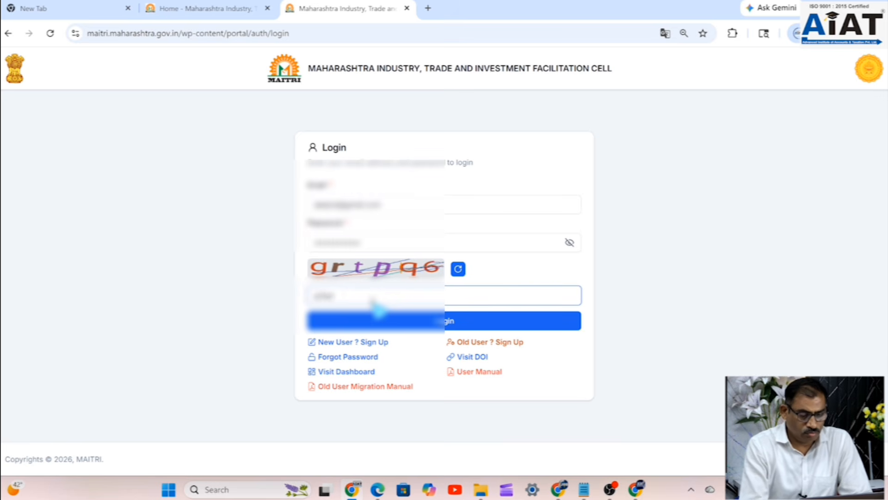
- Log in and view the business profile under Business Profile > Show Profile
click(444, 326)
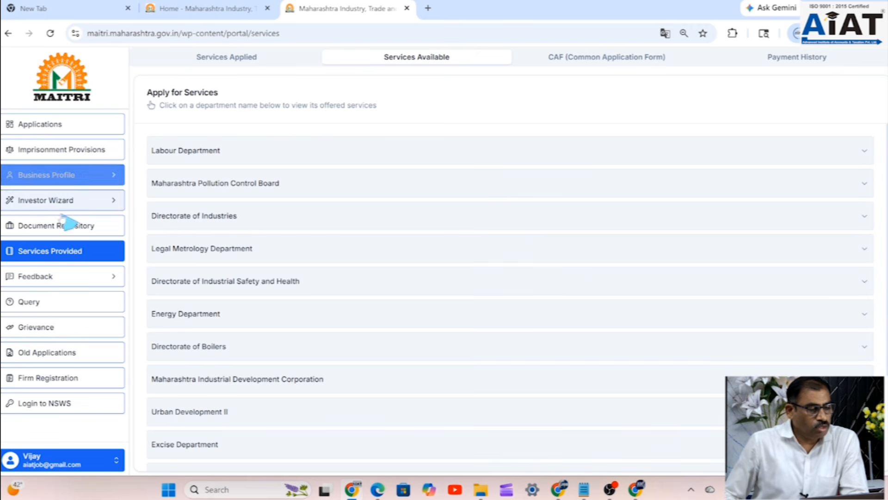
click(68, 178)
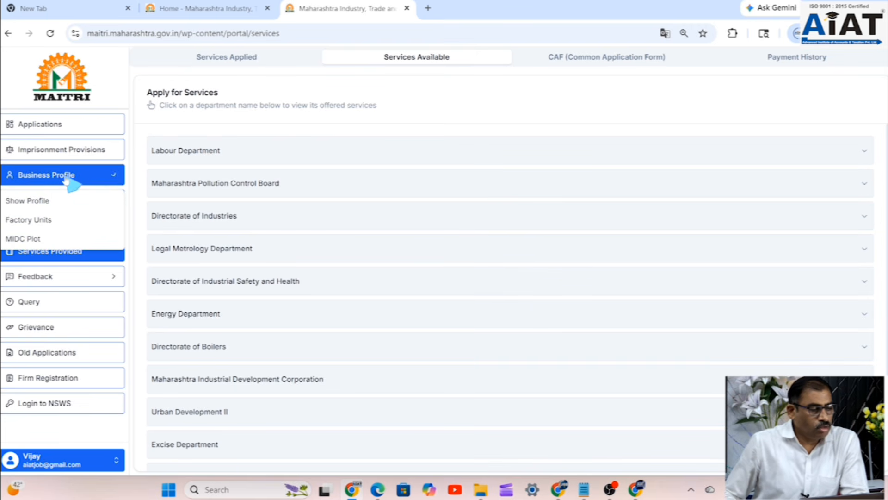
click(34, 205)
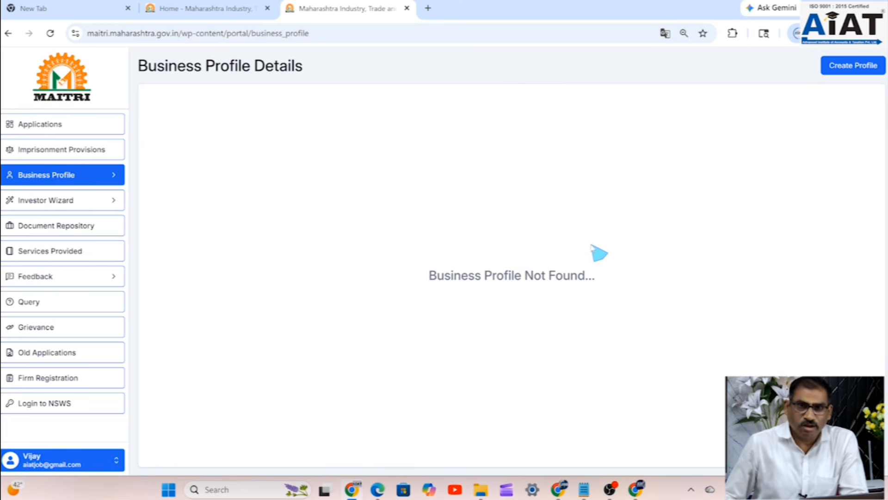
- Start a new business profile and replace the prefilled Company Name with 'Nilatkar Furniture'
click(857, 68)
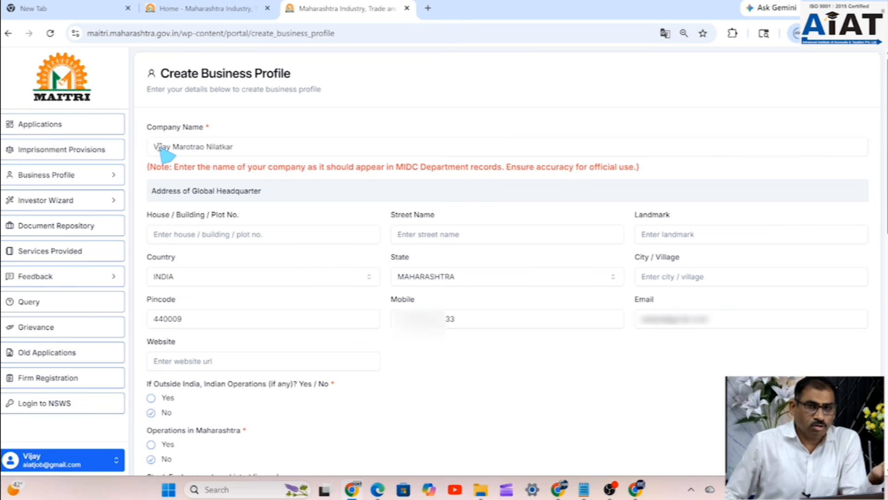
click(252, 148)
drag(156, 146, 154, 146)
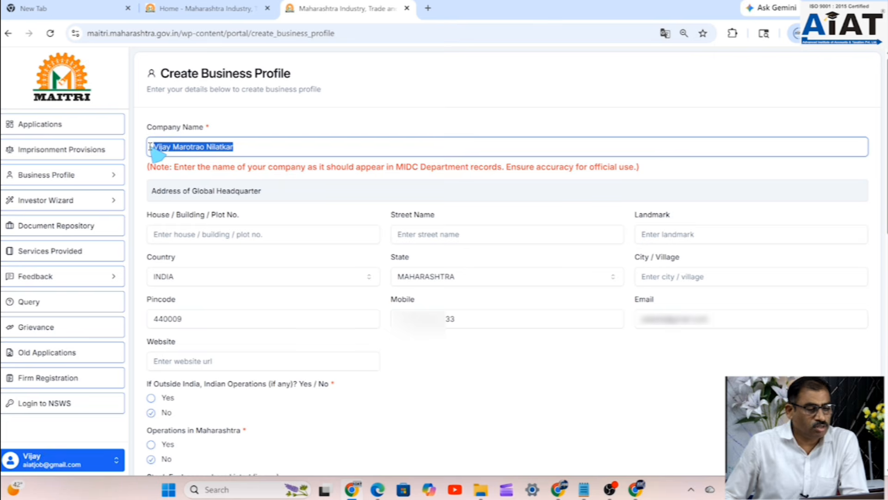
key(BackSpace)
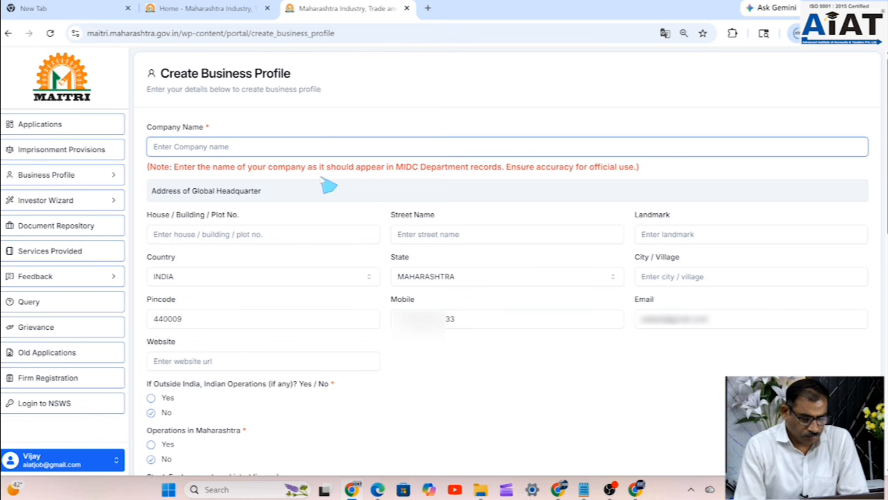
text(Nil)
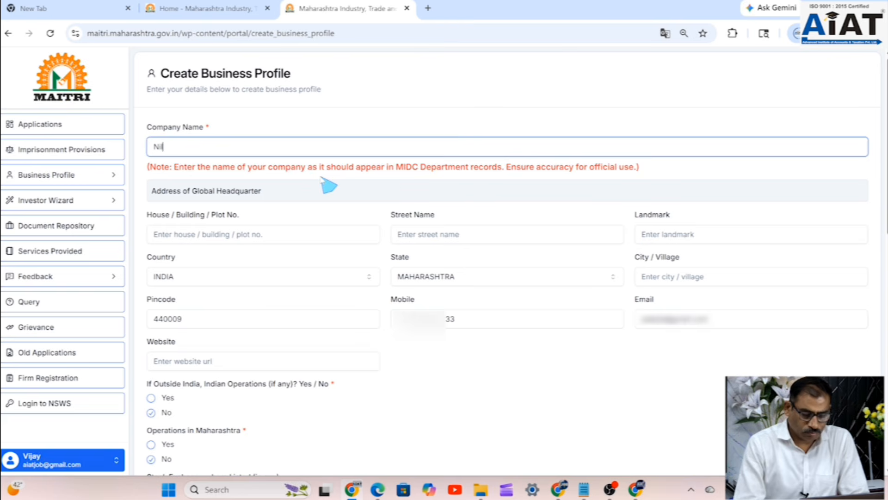
text(at)
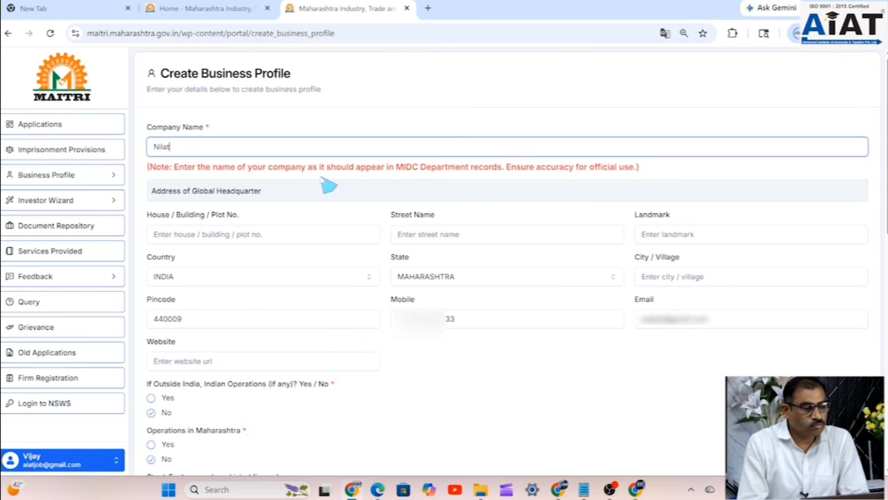
text(kar)
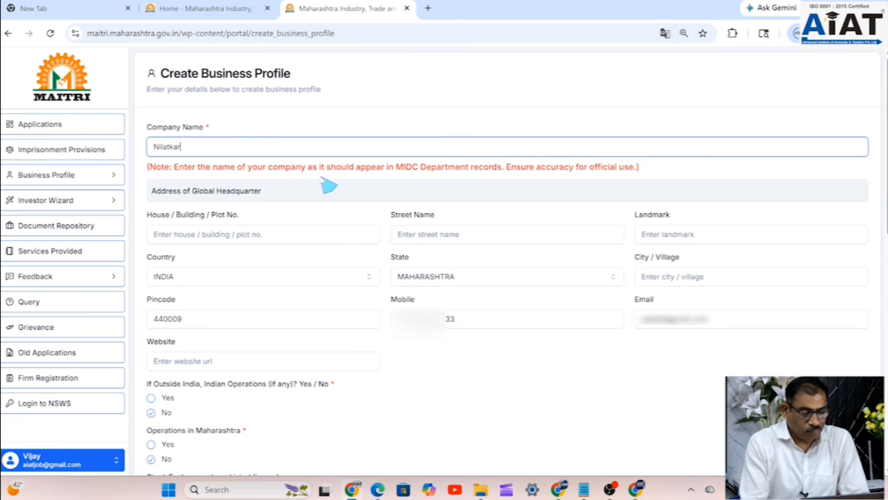
text( Fur)
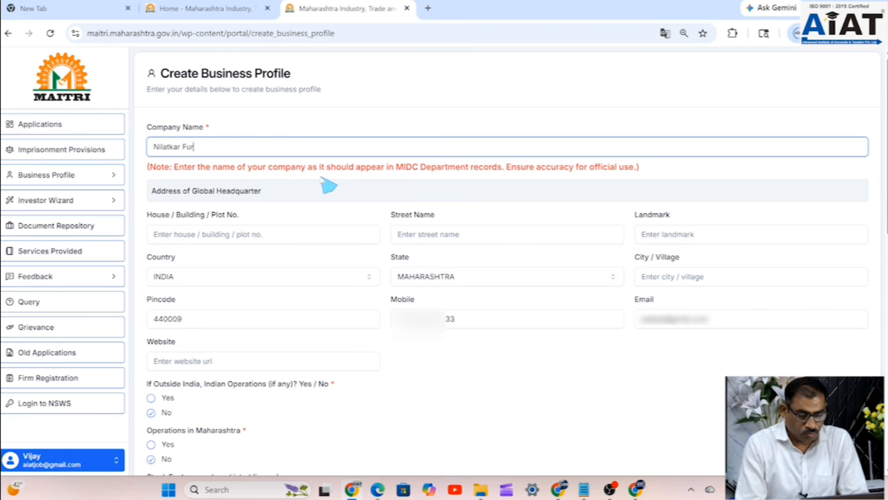
text(niture)
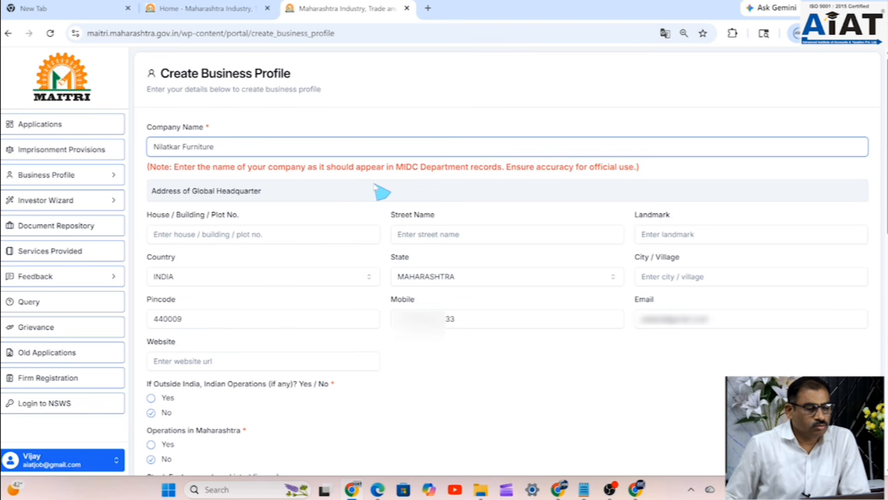
- Enter the headquarters house / plot number and street name
click(258, 236)
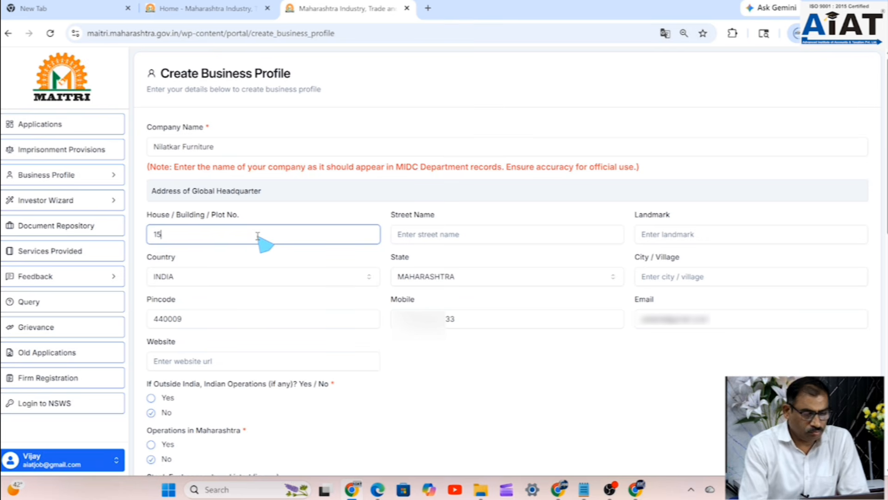
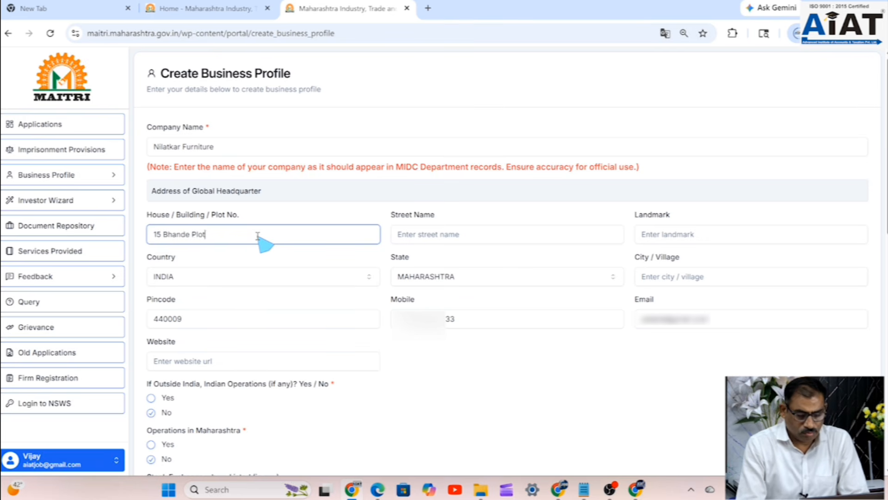
click(416, 236)
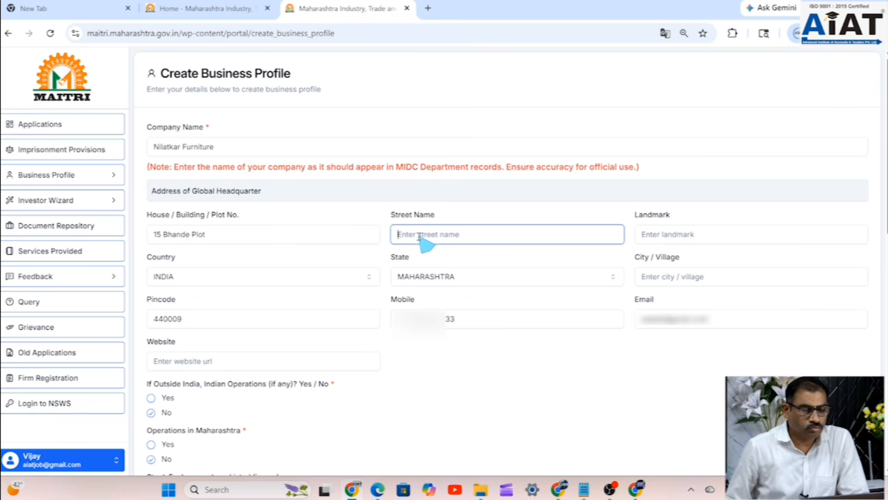
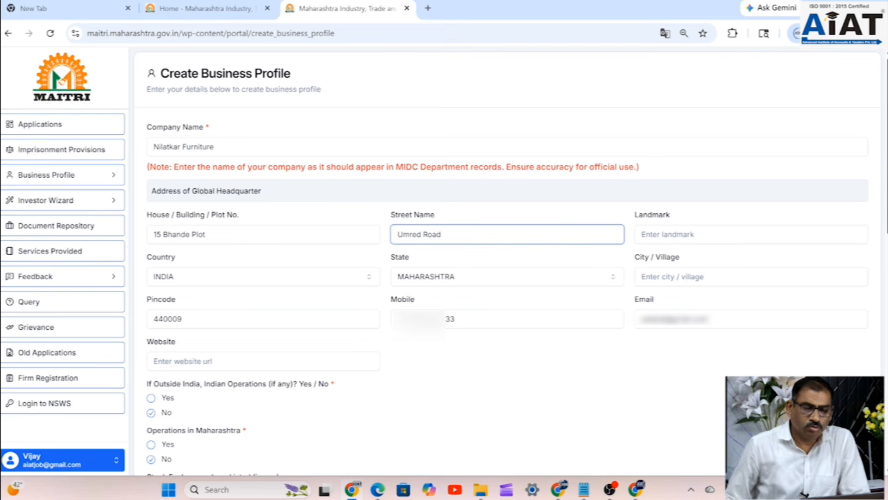
- Fill in the headquarters landmark and set the city to Ngapur
click(678, 236)
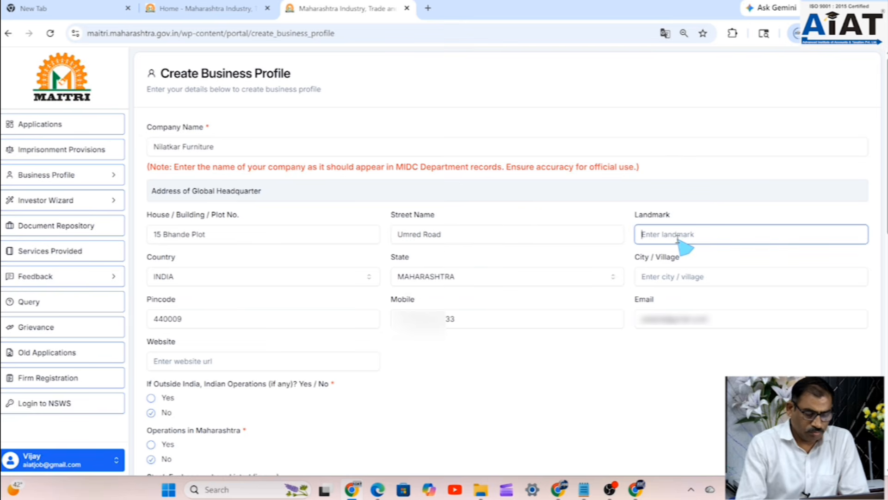
text(Near)
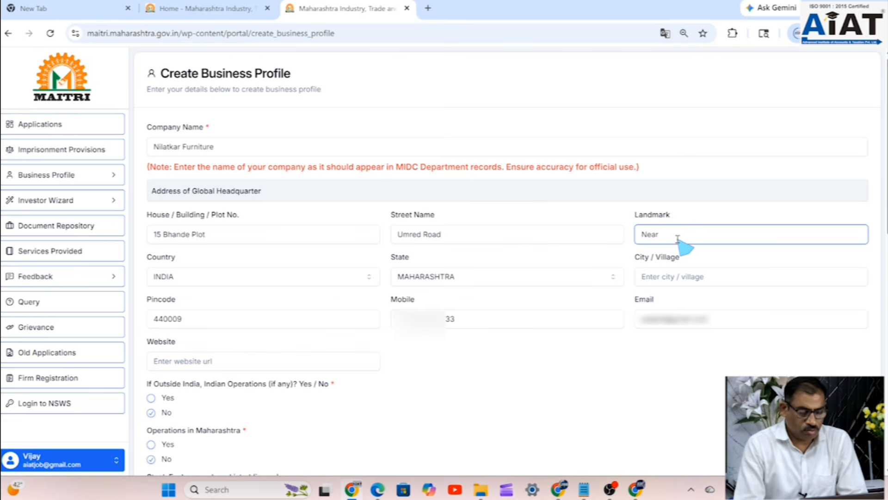
text(Sh)
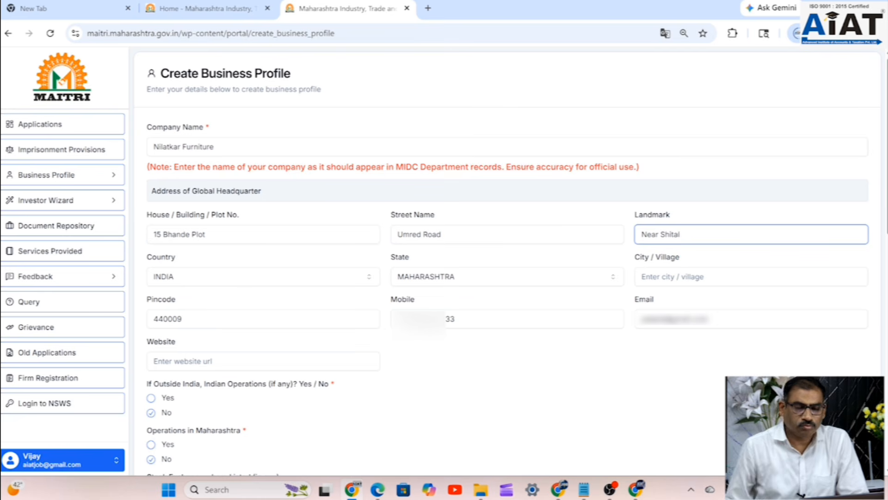
text(ital)
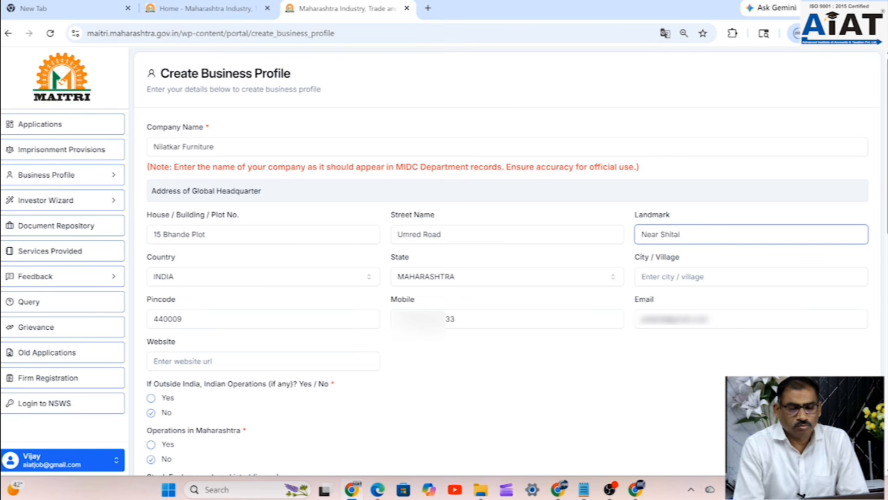
text(amat)
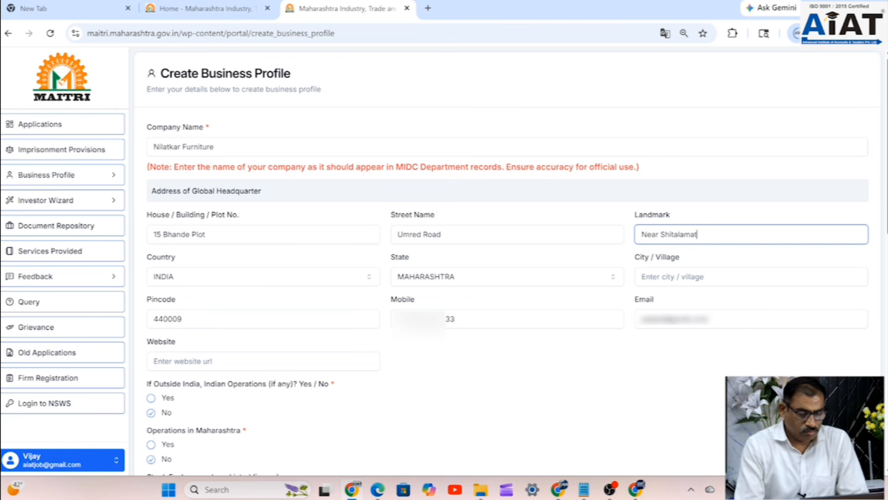
text(a Mandir)
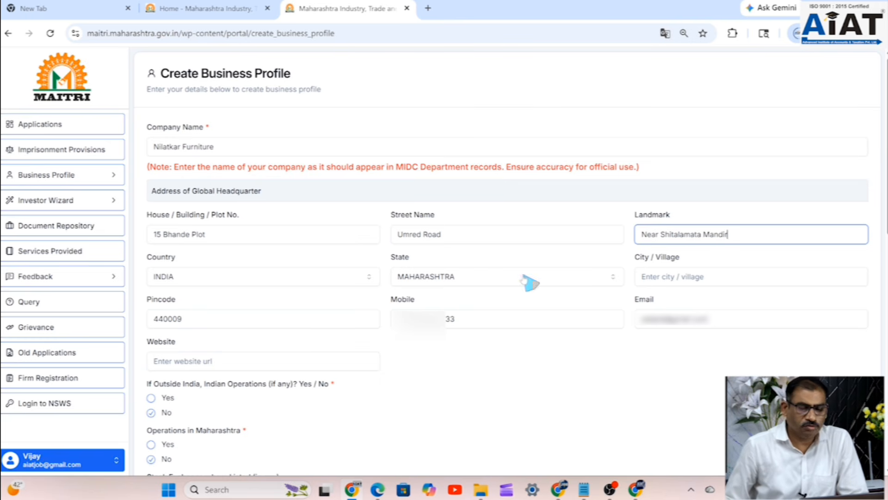
click(668, 278)
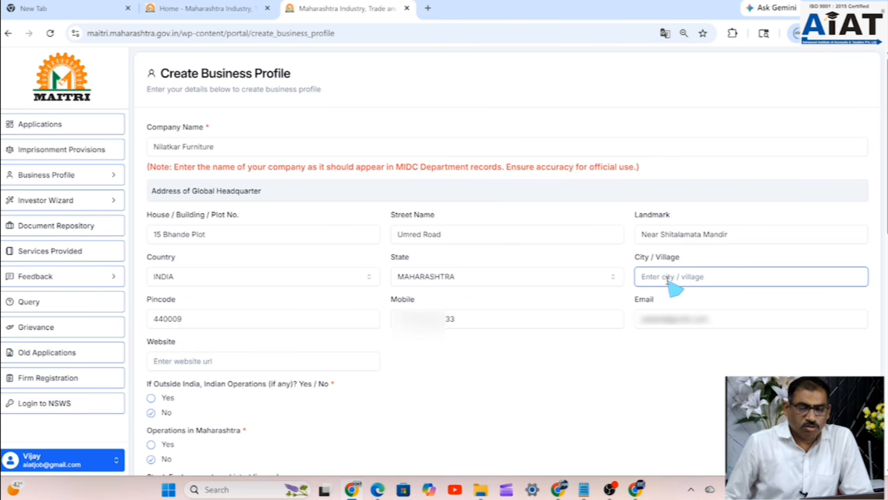
text(Ngapur)
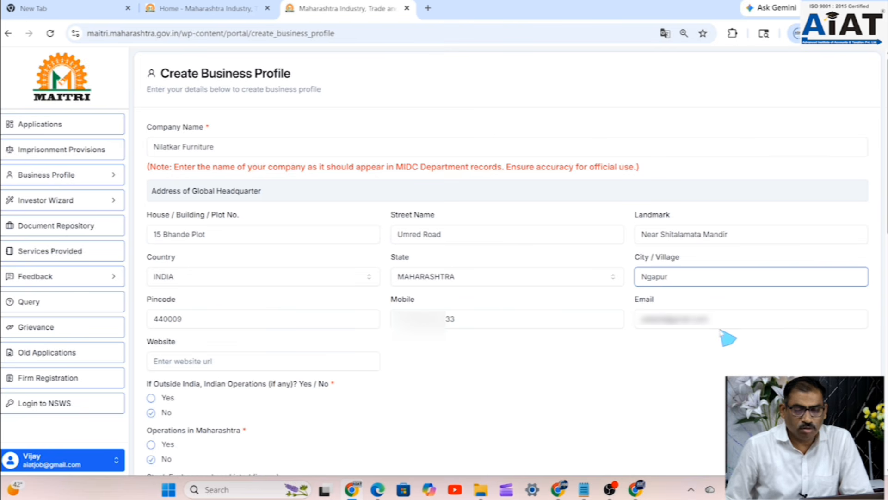
click(217, 362)
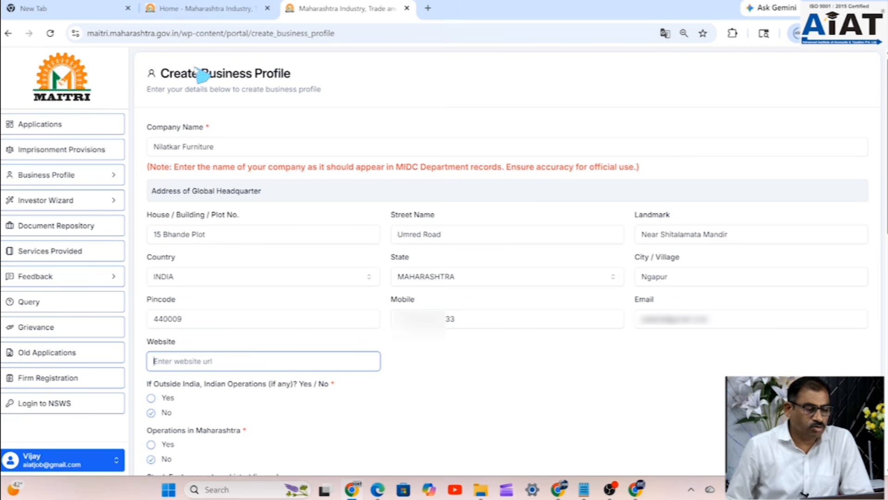
- Load aiatindia.com in a new tab and copy its web address
click(428, 8)
text(a)
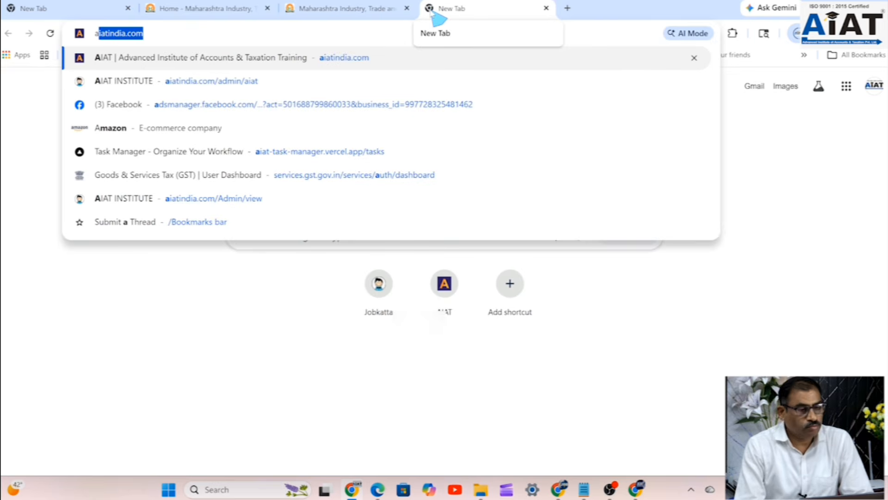
key(Return)
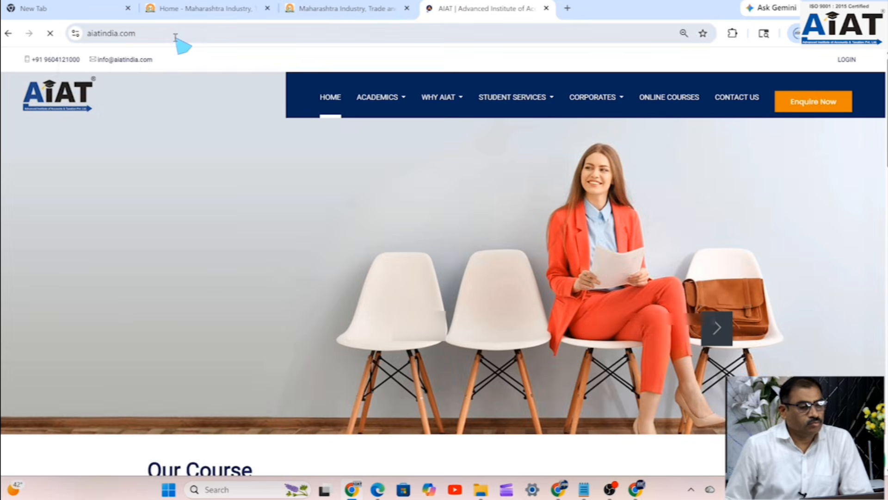
click(175, 37)
key(ctrl+c)
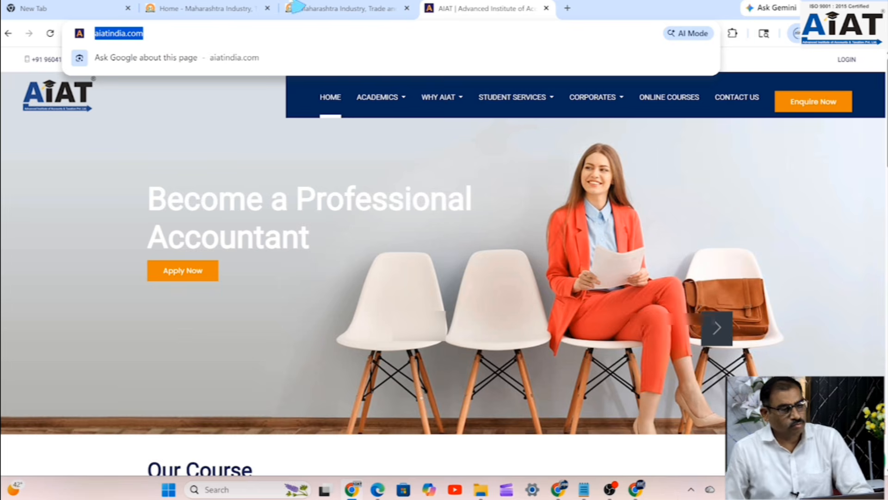
click(299, 7)
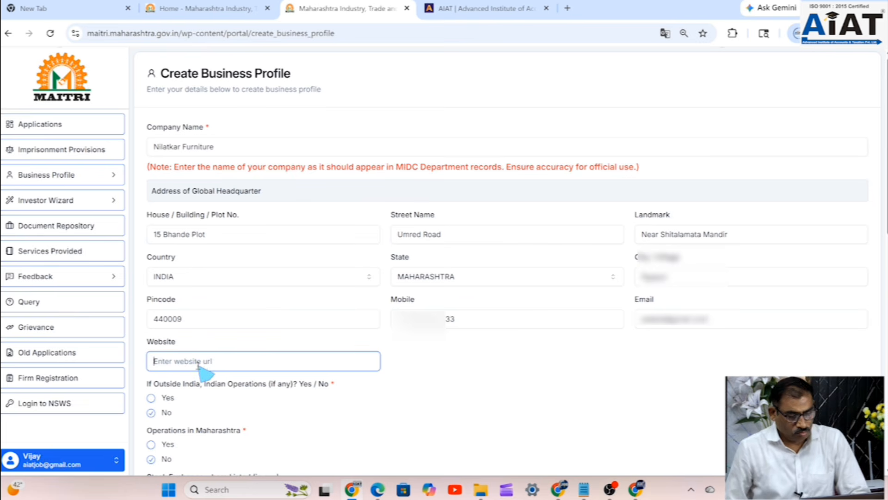
key(ctrl+v)
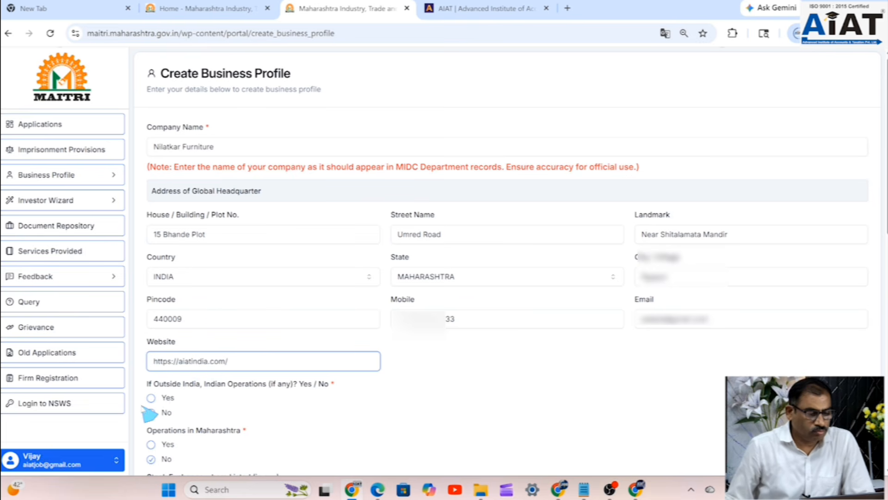
scroll(226, 405, down, 1)
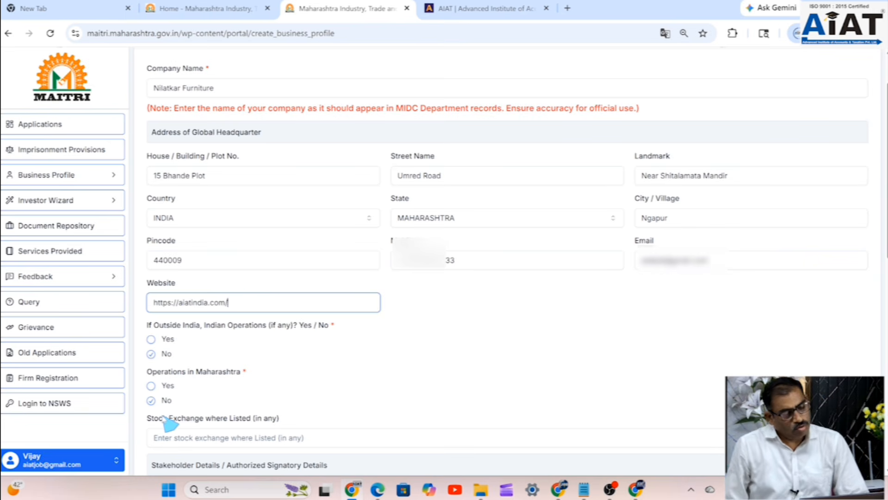
scroll(250, 413, down, 3)
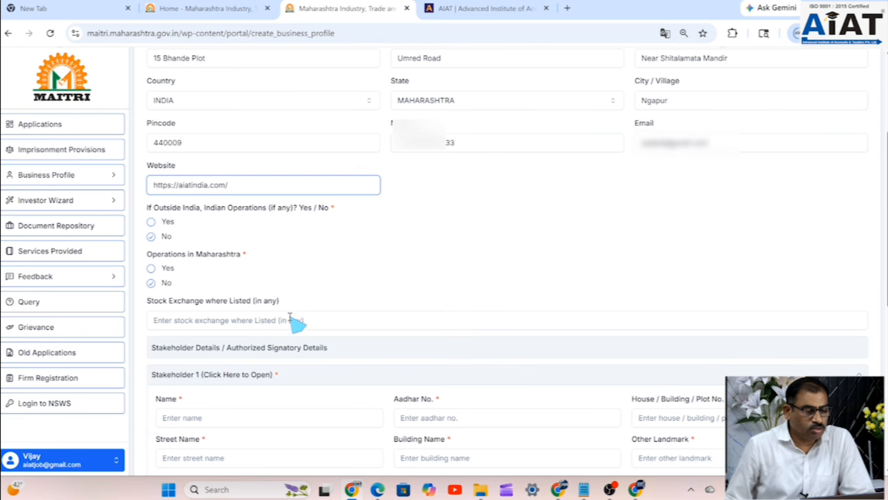
click(317, 358)
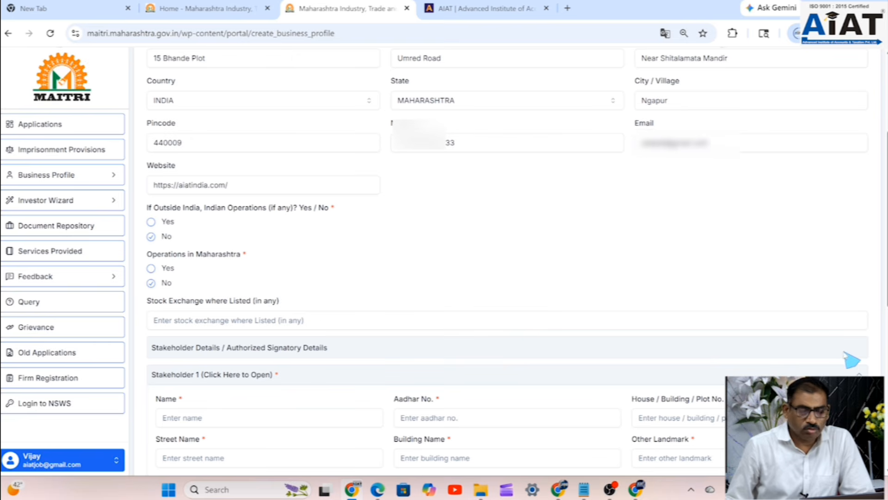
- Review the lower form sections, focusing the stakeholder Name and Nature / Line of Activity fields
scroll(862, 361, down, 2)
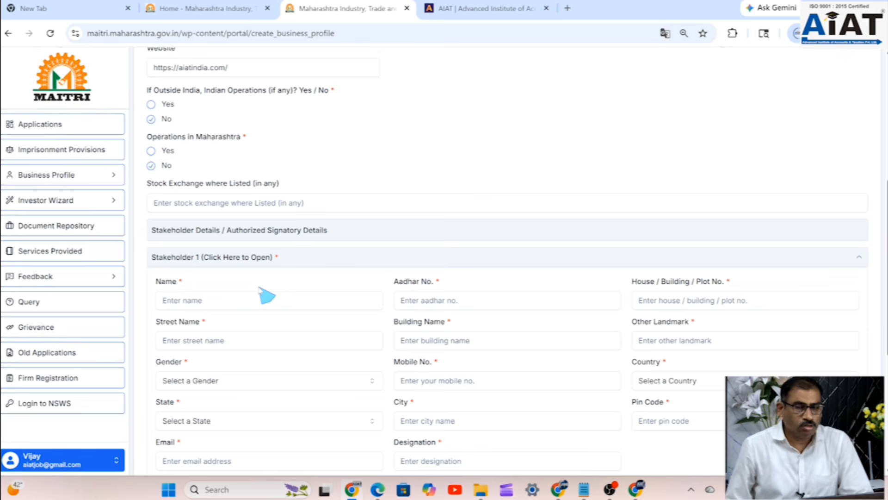
click(194, 306)
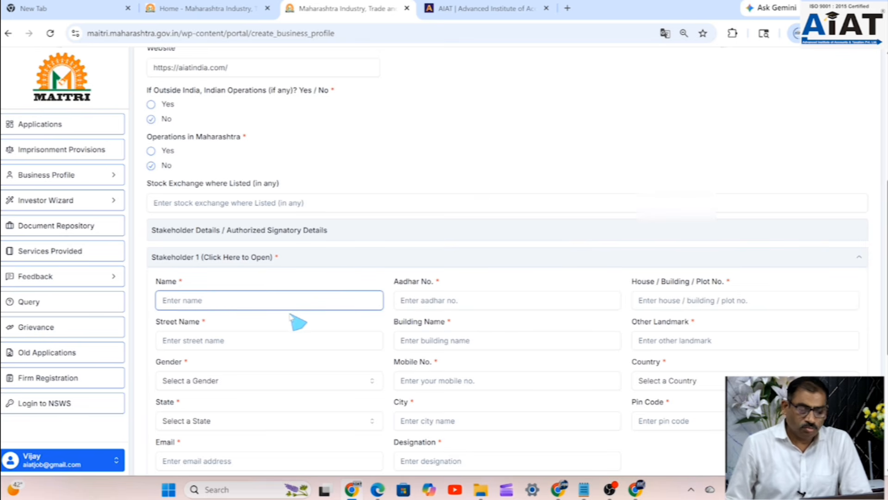
scroll(296, 320, up, 4)
scroll(296, 320, up, 2)
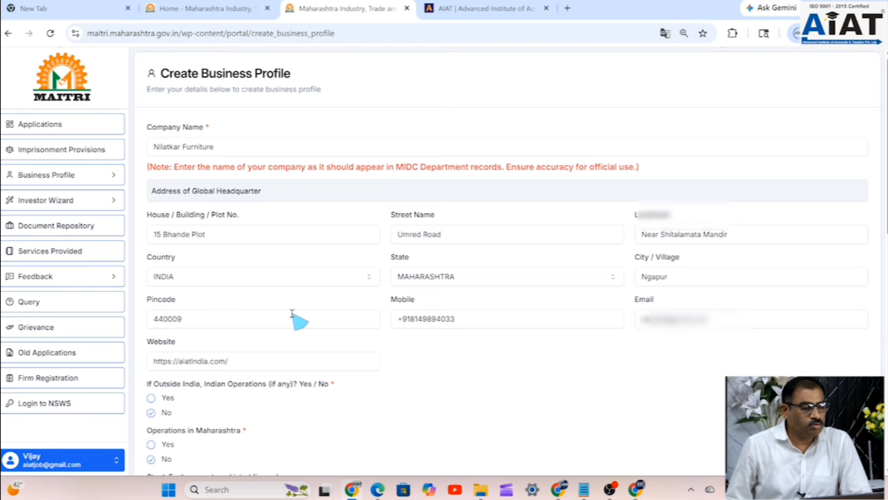
scroll(296, 320, down, 10)
scroll(289, 332, up, 5)
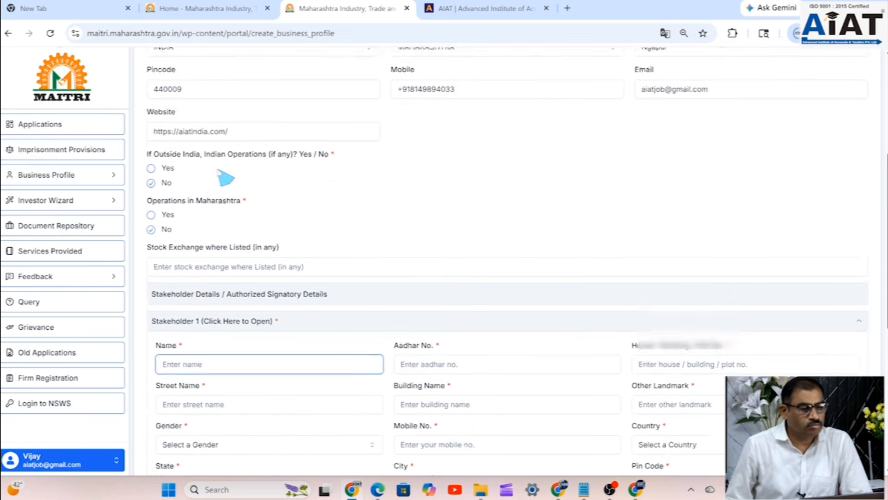
scroll(219, 170, up, 5)
drag(214, 147, 139, 149)
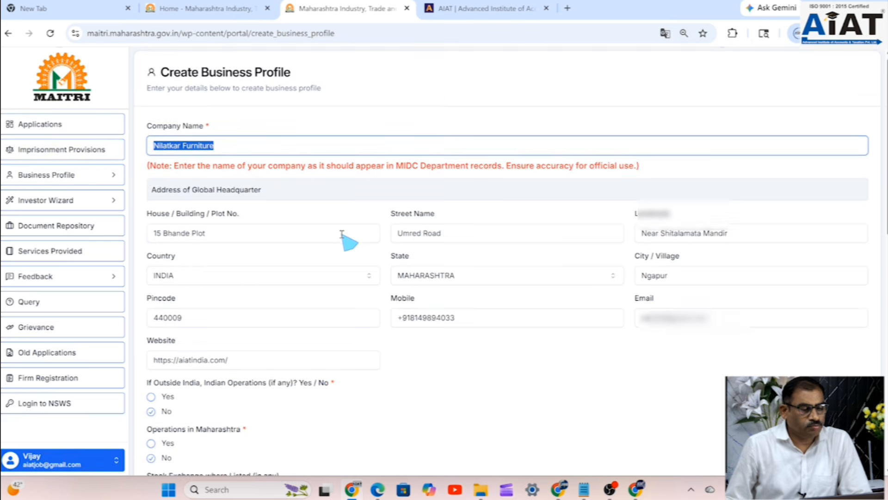
scroll(346, 240, down, 10)
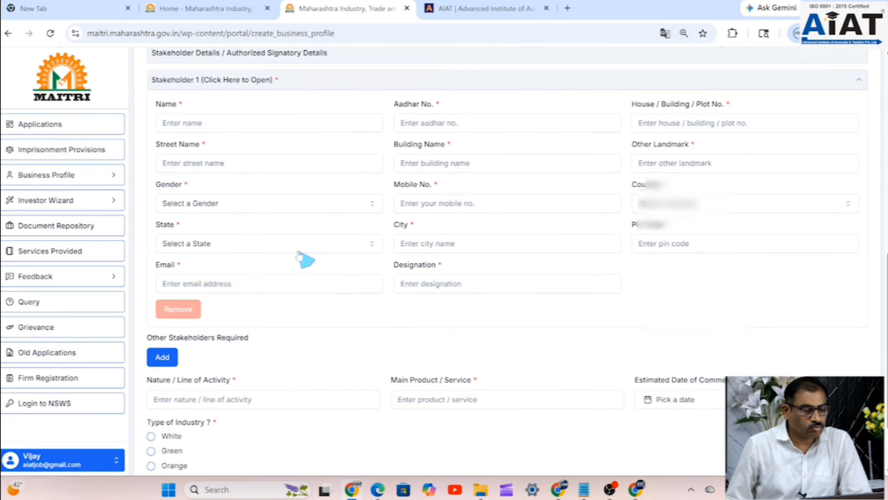
scroll(305, 260, down, 2)
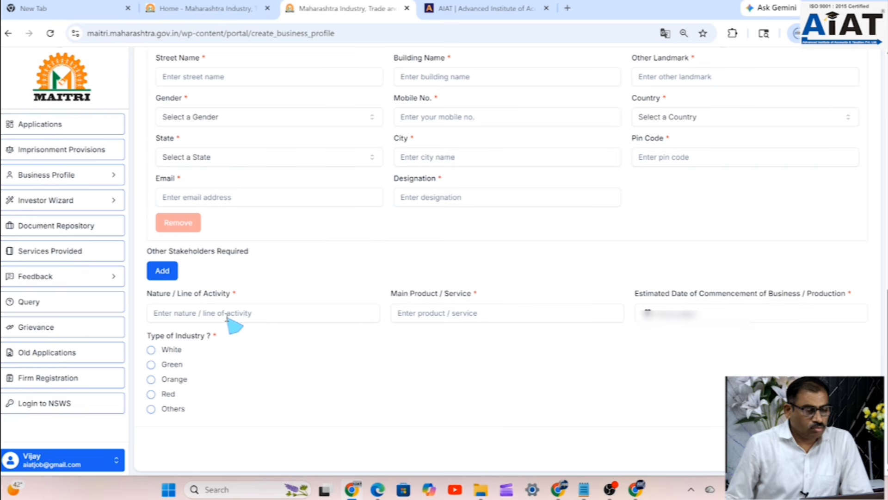
click(180, 316)
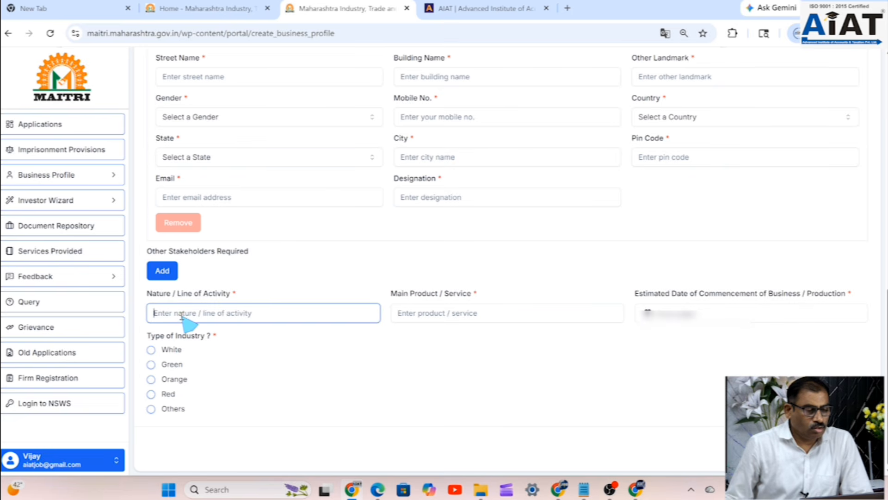
scroll(206, 259, up, 4)
scroll(237, 257, up, 1)
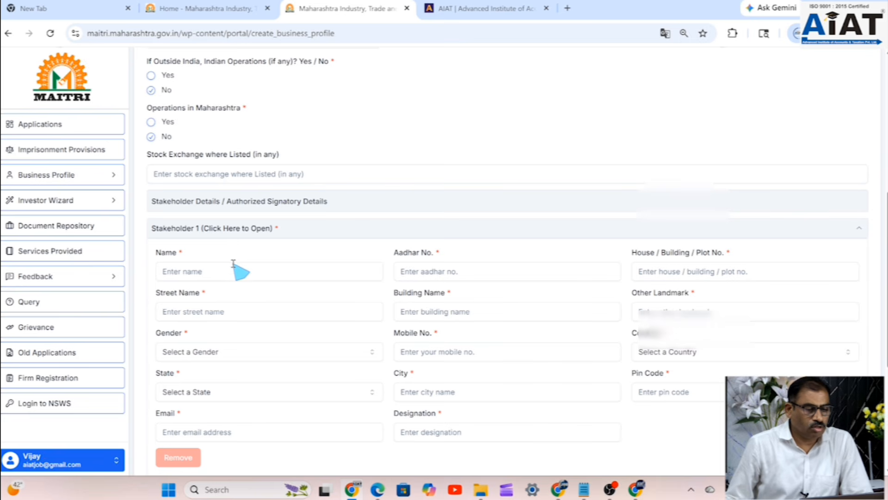
- Enter Stakeholder 1's full name and Aadhaar number
click(231, 272)
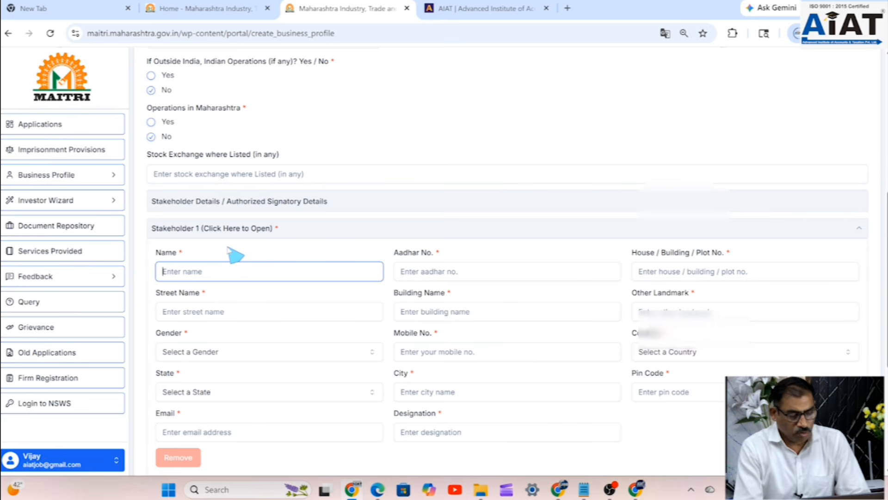
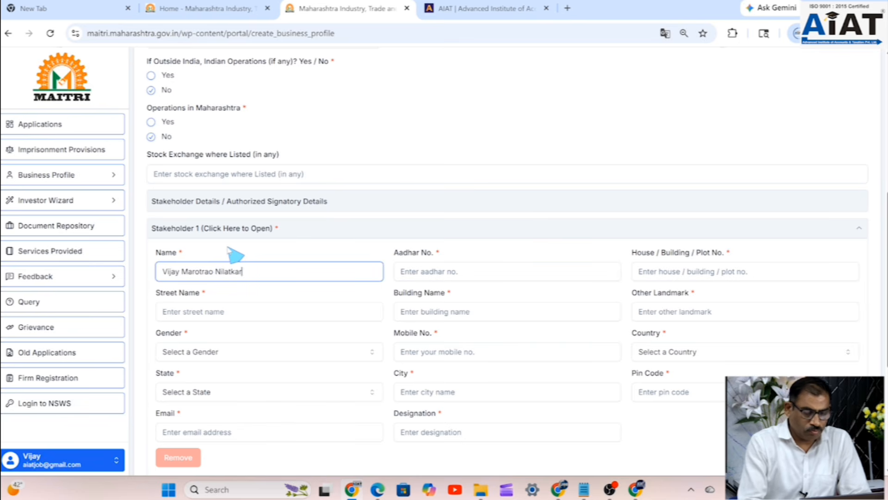
click(472, 273)
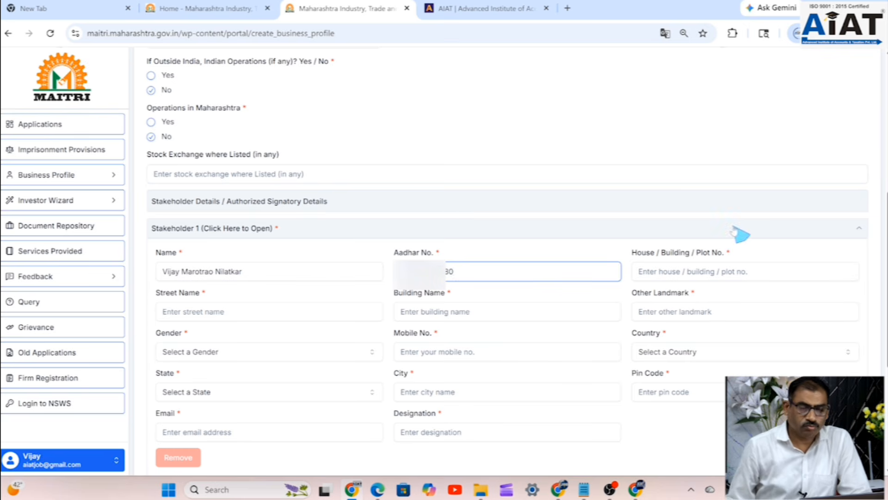
- Fill in Stakeholder 1's plot number, street, building name and nearby landmark
click(702, 273)
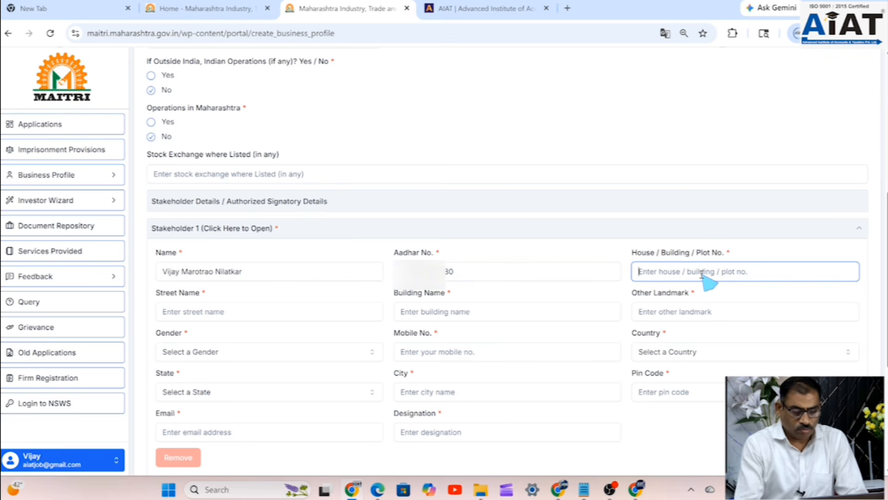
text(1)
key(BackSpace)
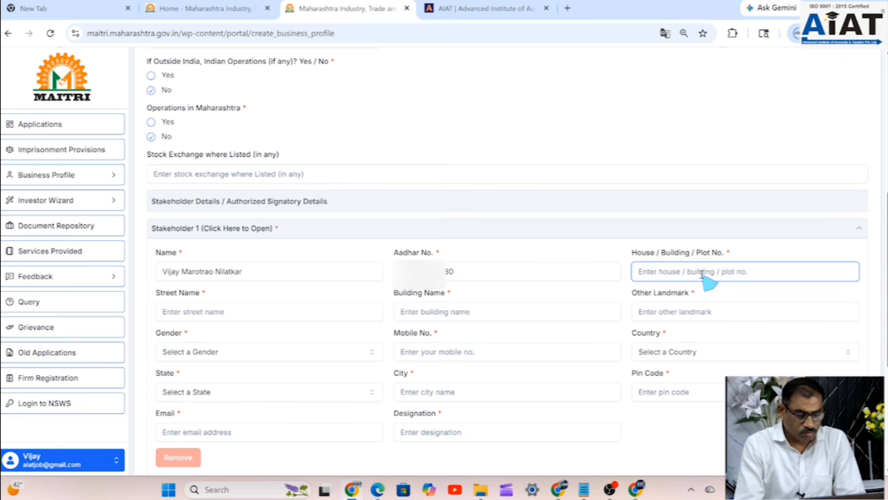
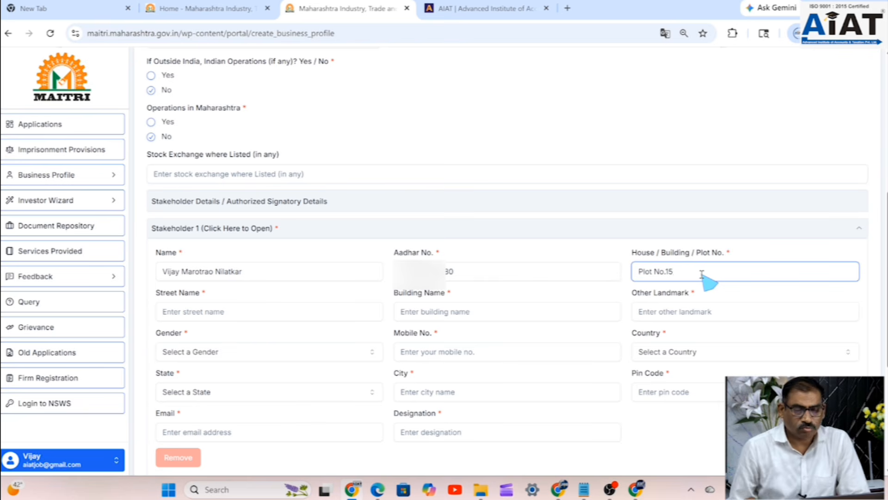
click(278, 312)
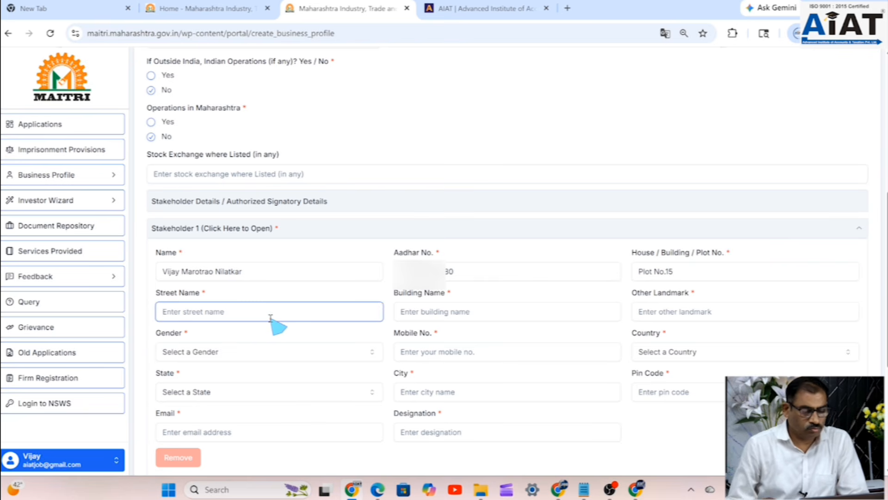
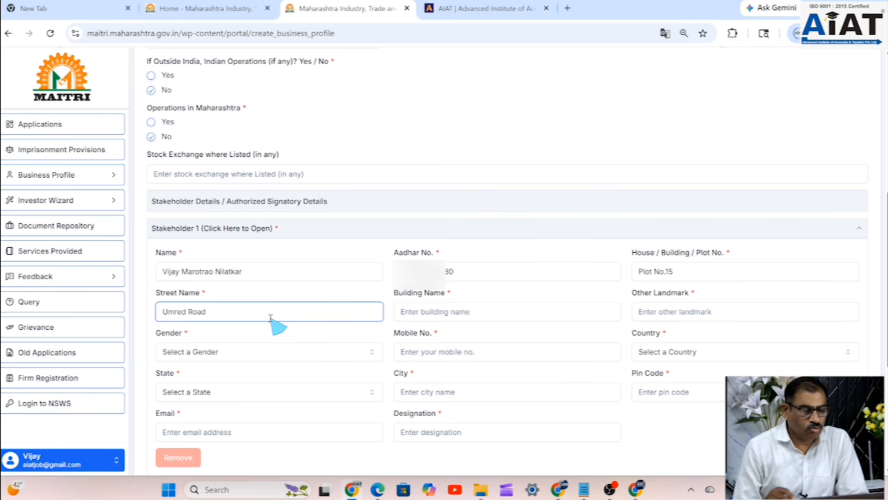
click(448, 311)
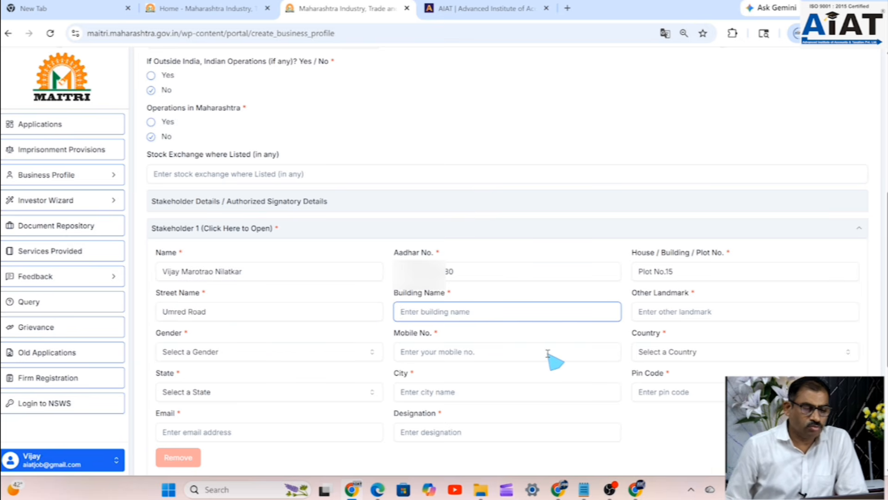
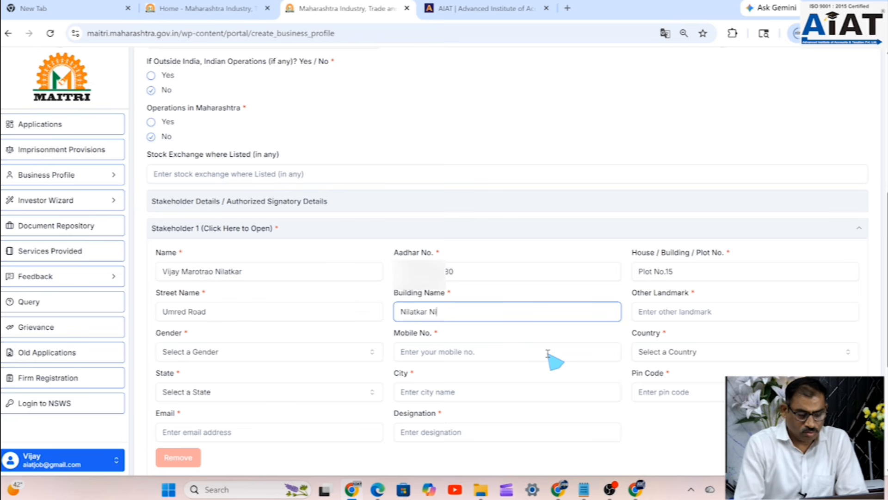
click(705, 314)
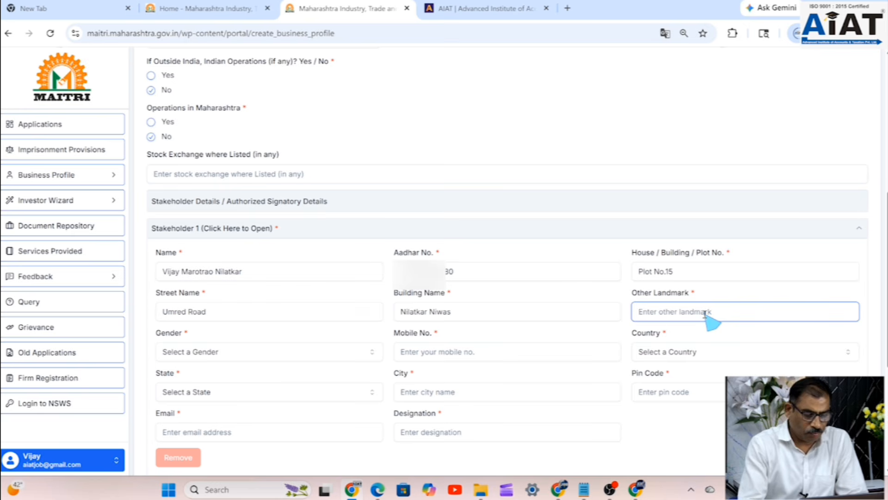
text(Near Shita)
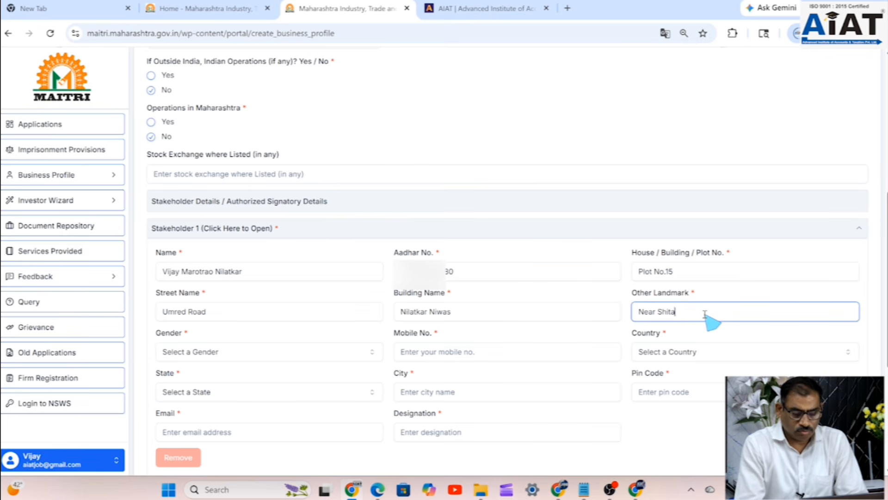
text(lamata)
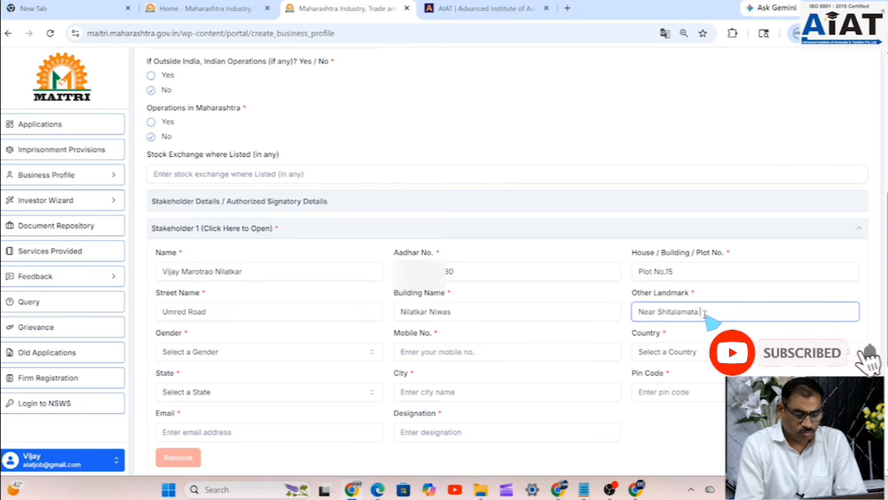
text( Mandir)
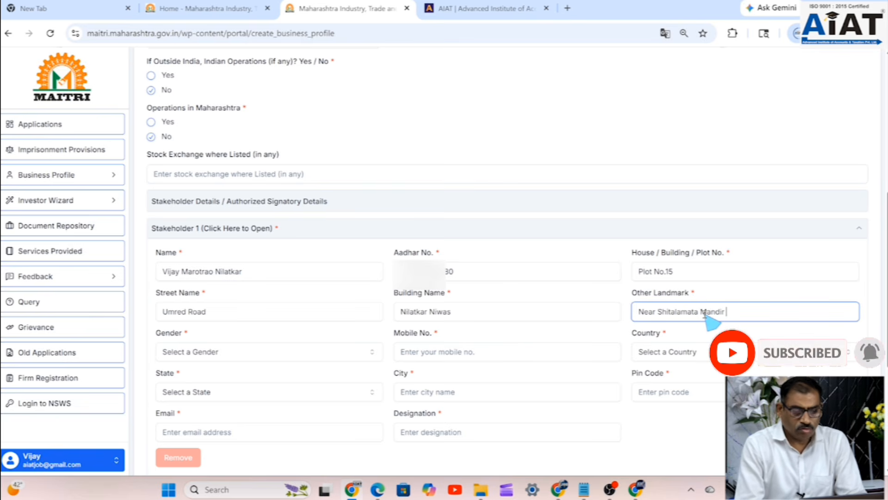
- Set Stakeholder 1's gender to Male and enter the mobile number
click(196, 359)
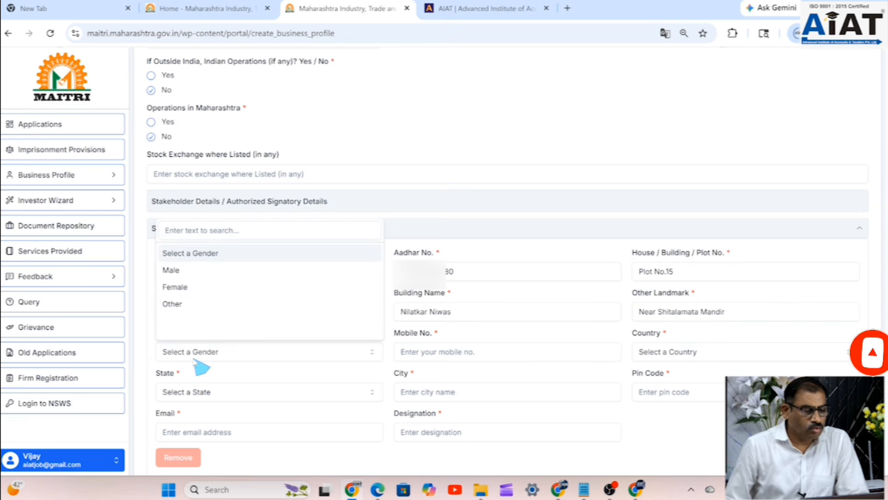
click(179, 269)
click(474, 354)
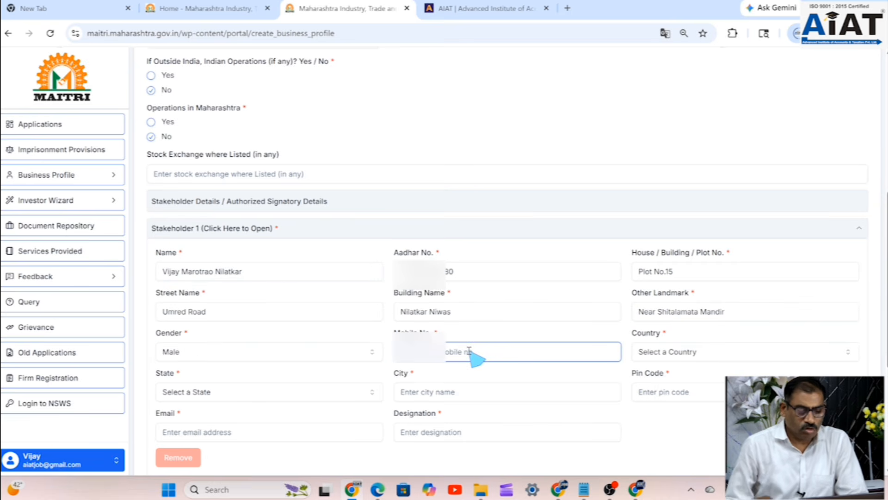
text(9)
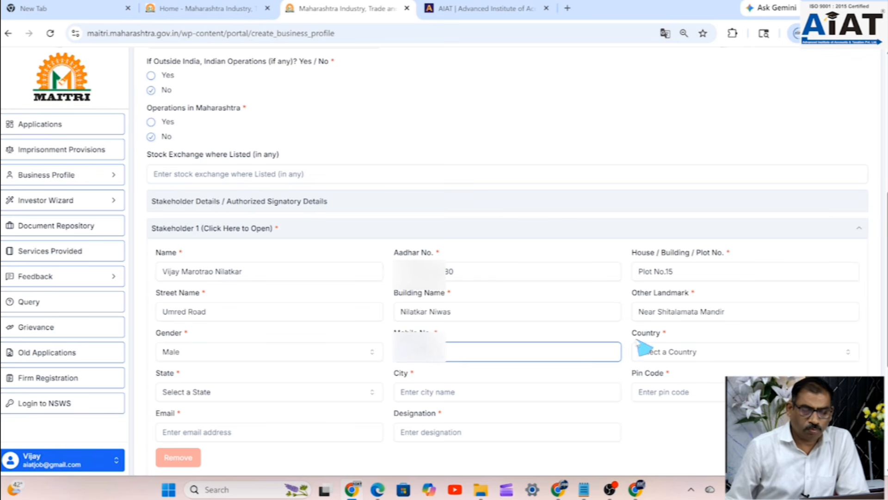
- Set the stakeholder's country to INDIA and state to MAHARASHTRA
click(684, 356)
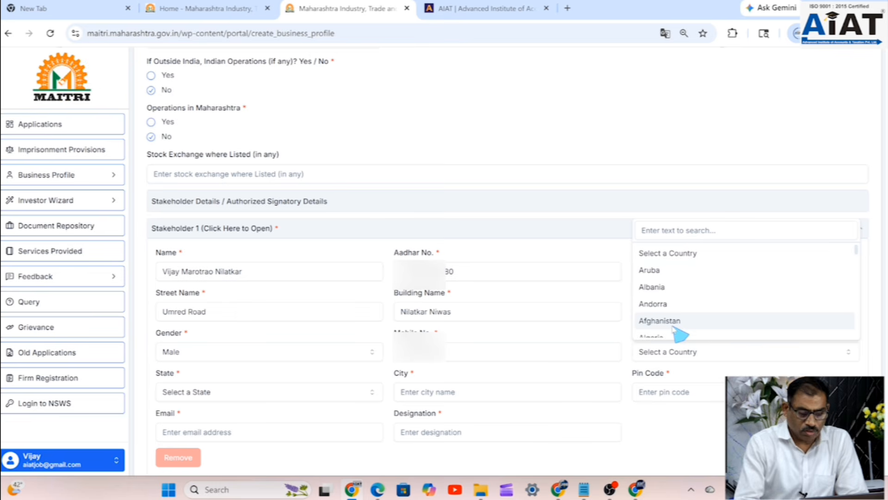
scroll(786, 308, down, 6)
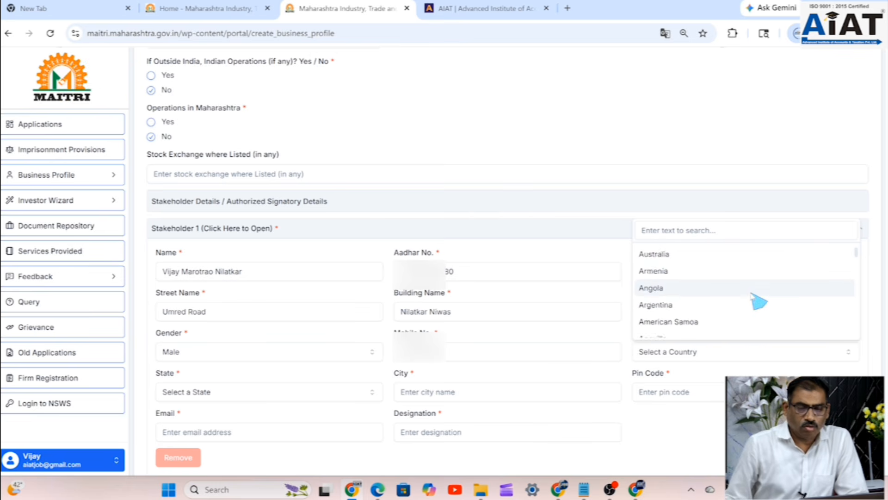
scroll(751, 301, down, 12)
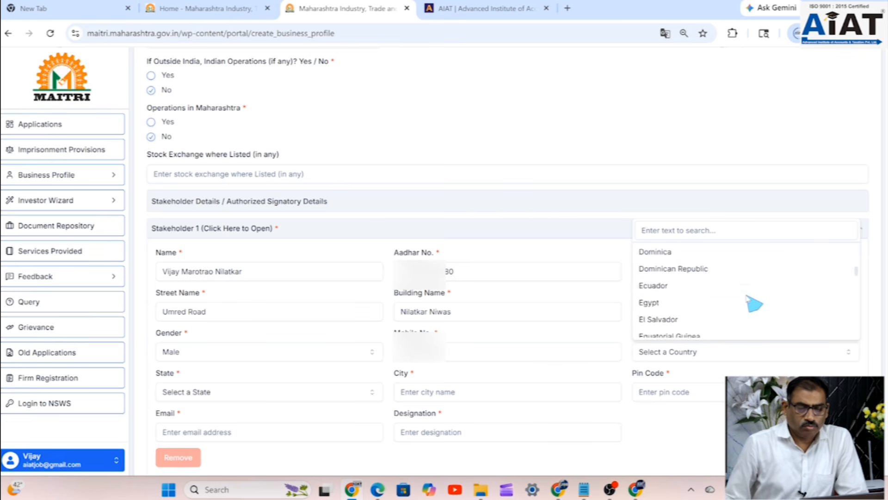
scroll(754, 303, down, 10)
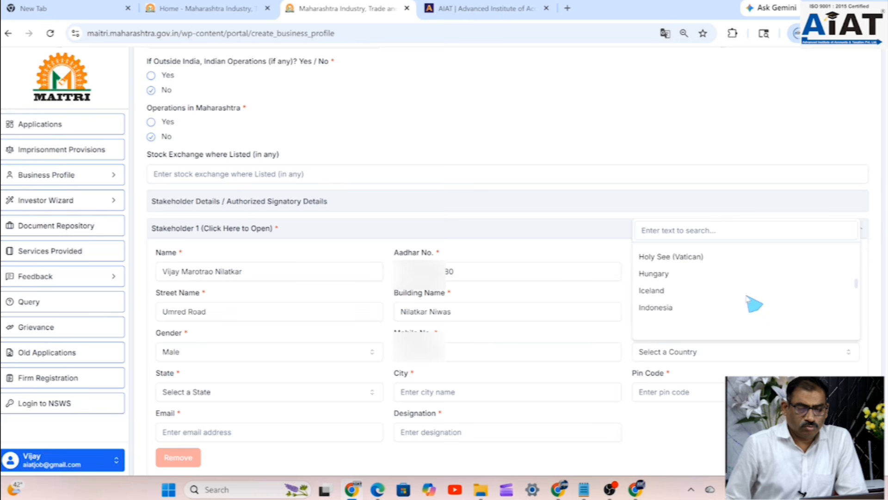
scroll(753, 303, down, 1)
scroll(754, 303, up, 2)
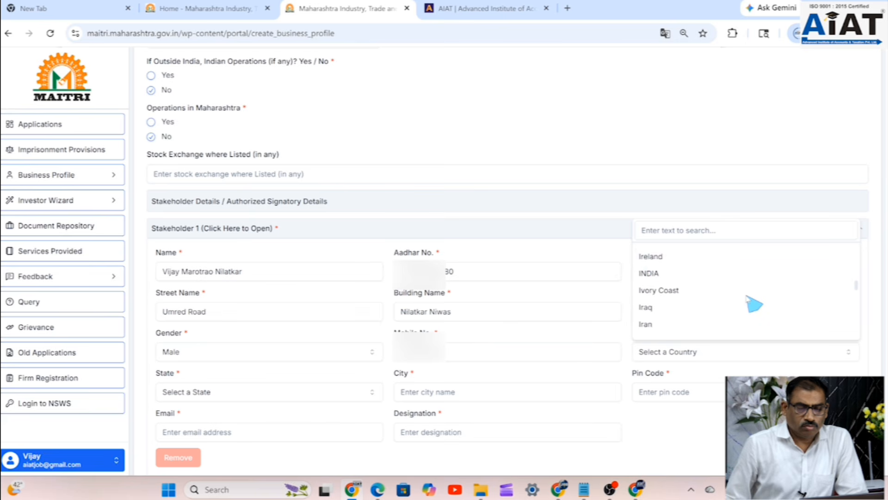
click(648, 274)
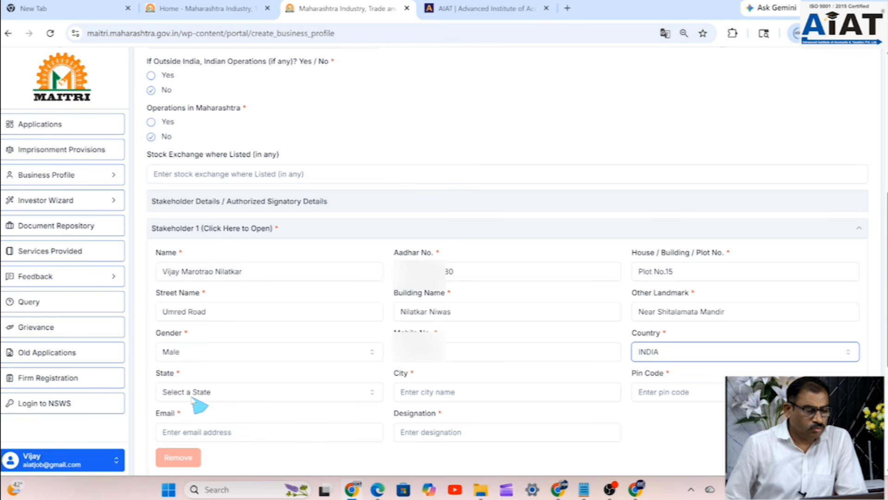
click(176, 392)
scroll(178, 360, down, 5)
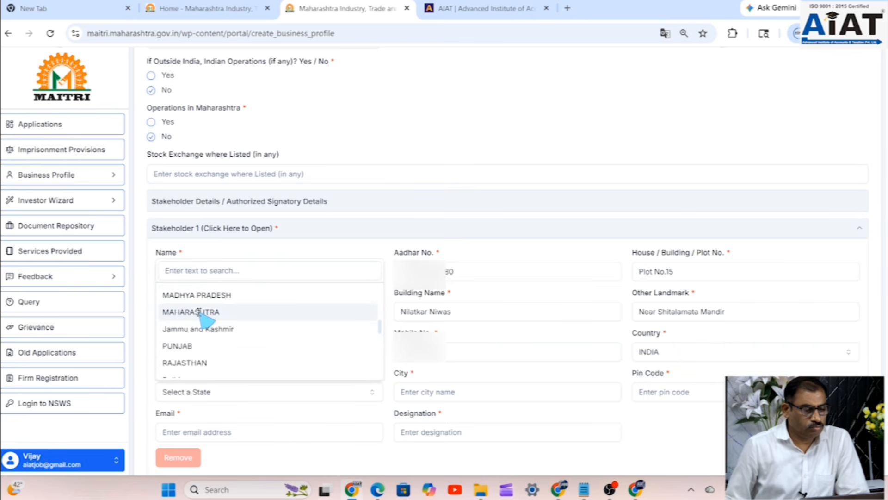
click(200, 312)
- Enter the stakeholder's city and pin code, and fill in the email address checked in Gmail
click(464, 393)
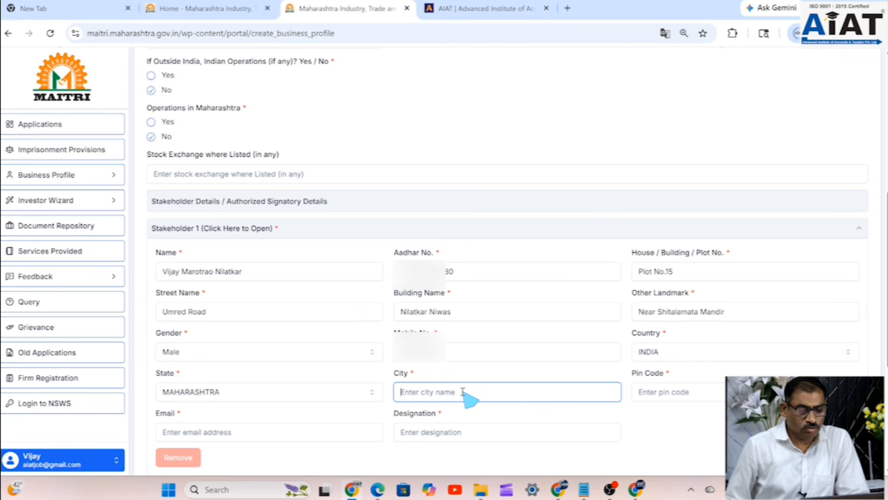
text(Ngapur)
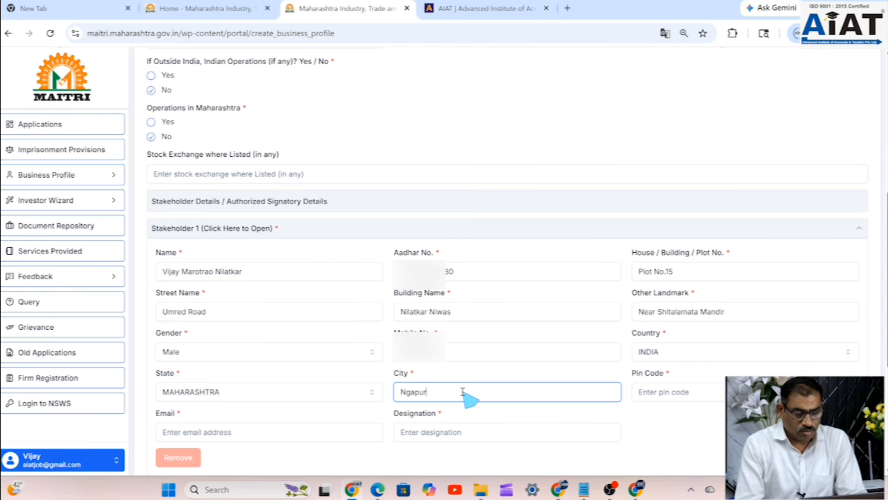
click(667, 391)
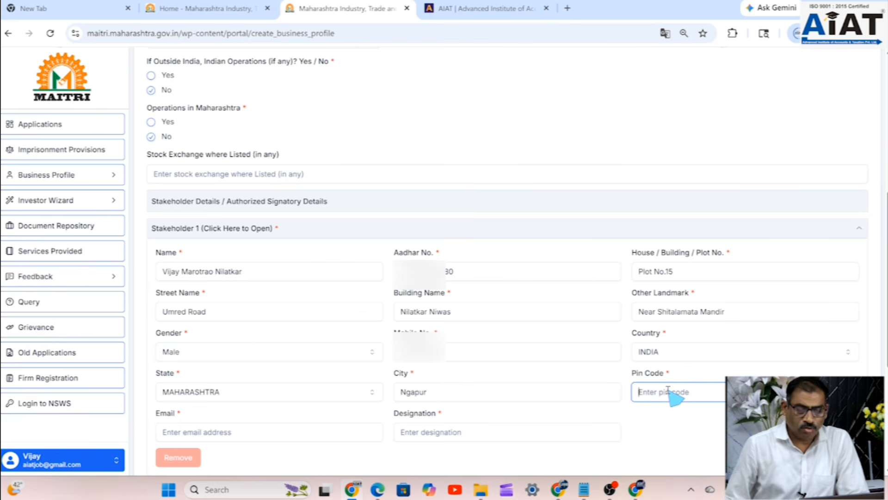
text(40009)
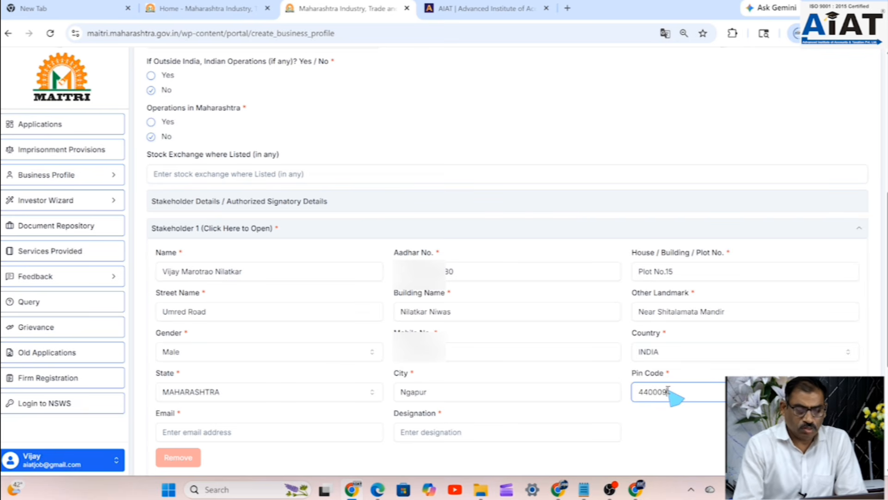
scroll(398, 329, down, 1)
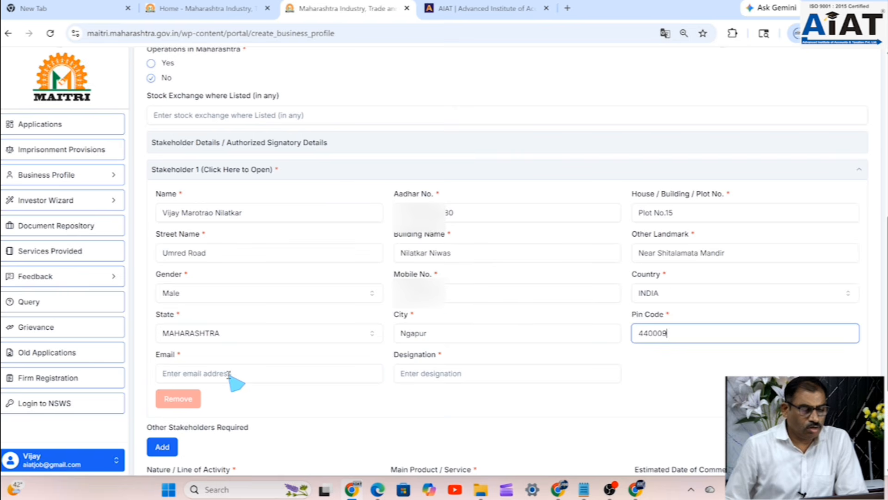
click(229, 374)
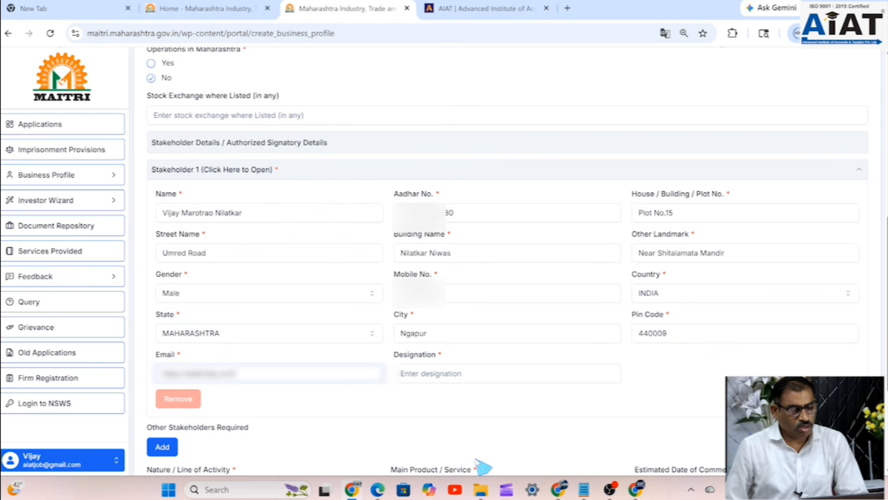
click(637, 489)
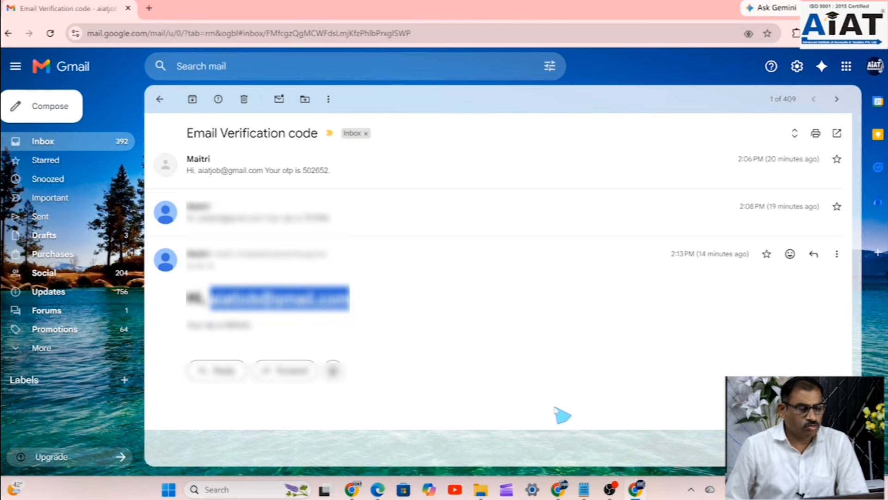
click(353, 493)
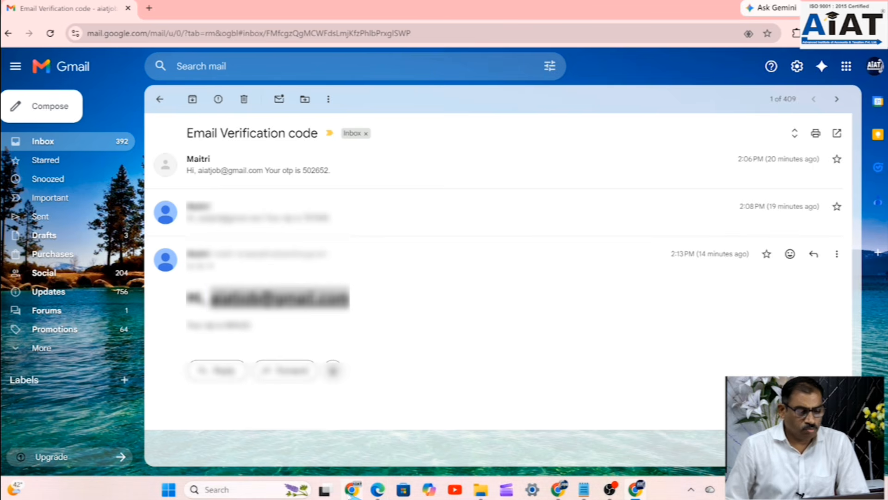
click(353, 488)
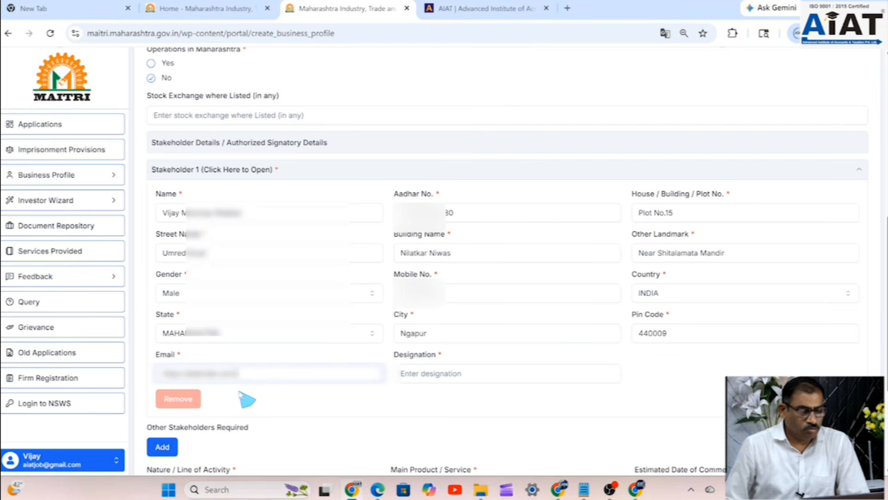
- Replace Stakeholder 1's email with the copied address and enter Proprietor as Designation
drag(241, 373, 134, 372)
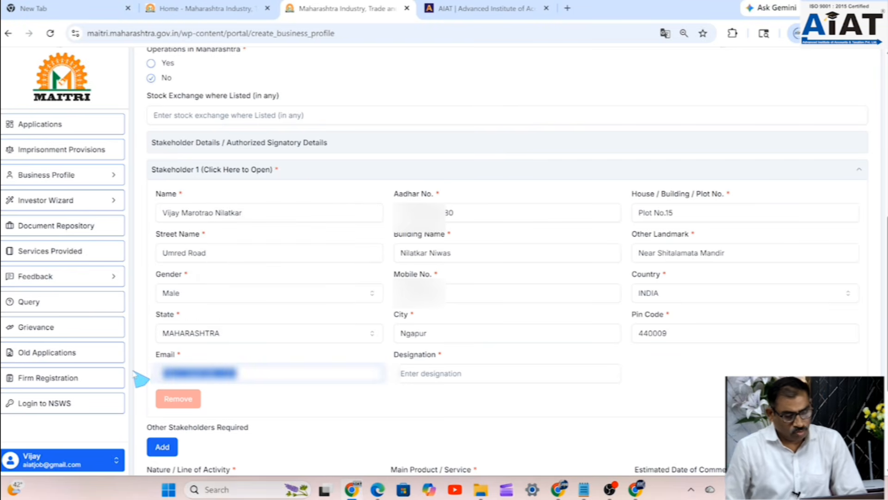
key(ctrl+v)
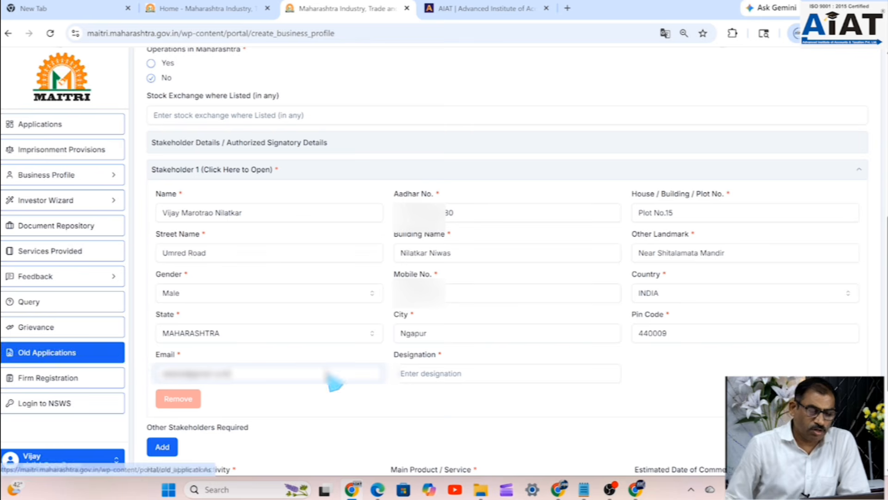
click(433, 374)
text(Propriet)
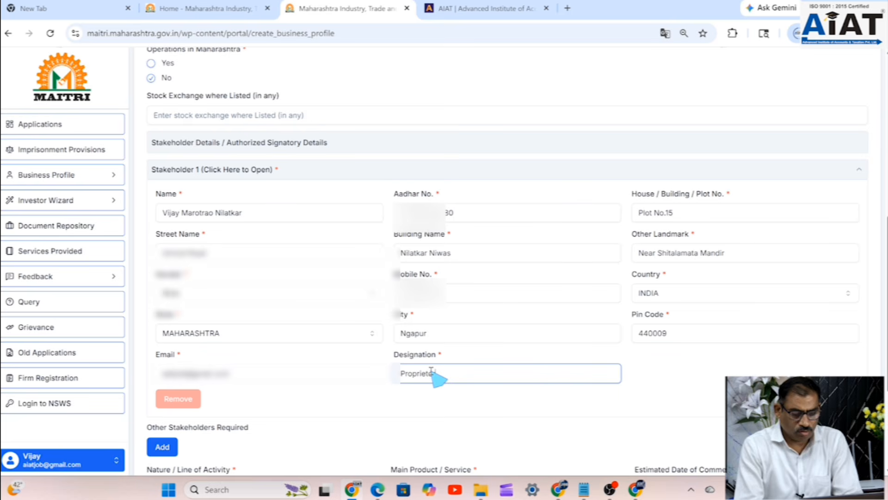
- Enter Manufacturing as the line of activity and Furniture as the main product
text(or)
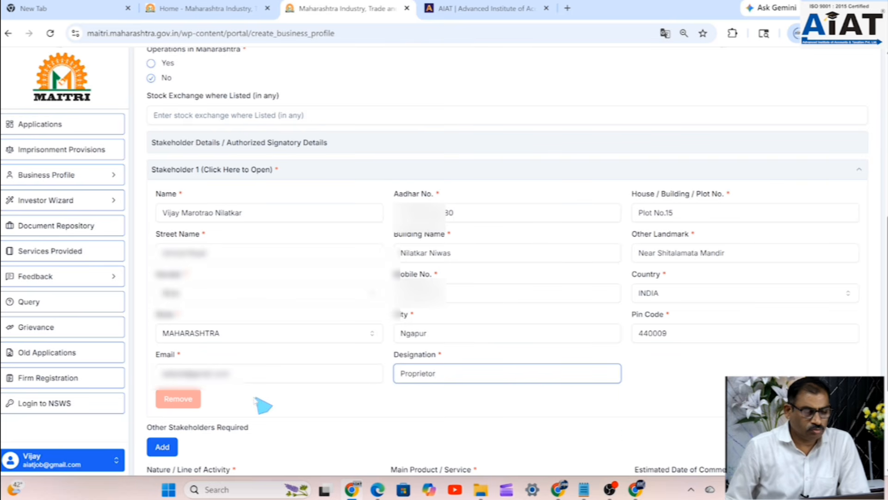
scroll(264, 399, down, 1)
scroll(264, 398, down, 1)
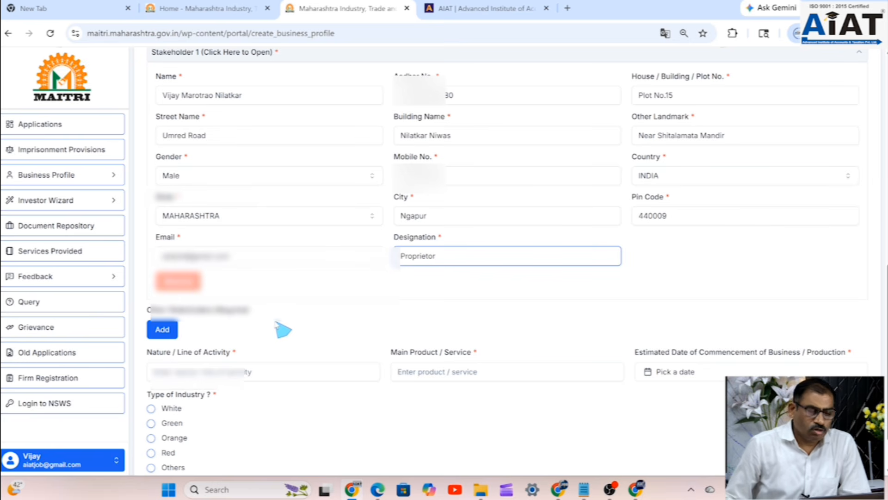
scroll(278, 329, down, 1)
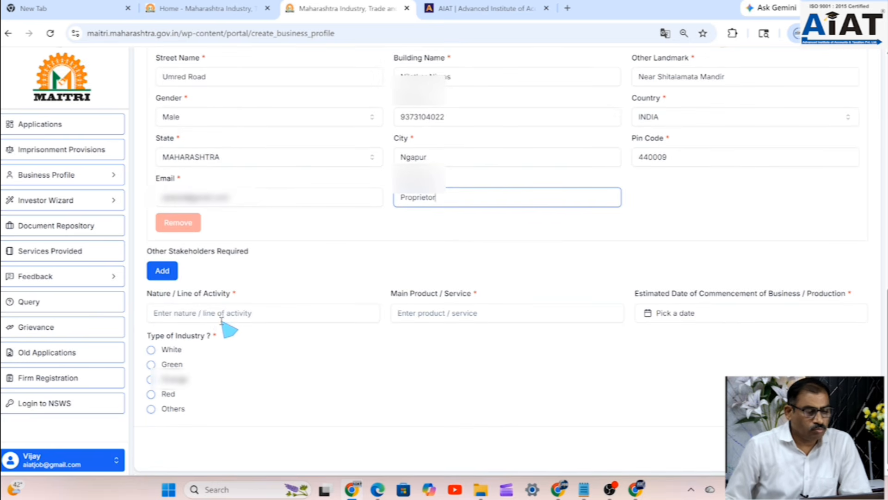
click(281, 316)
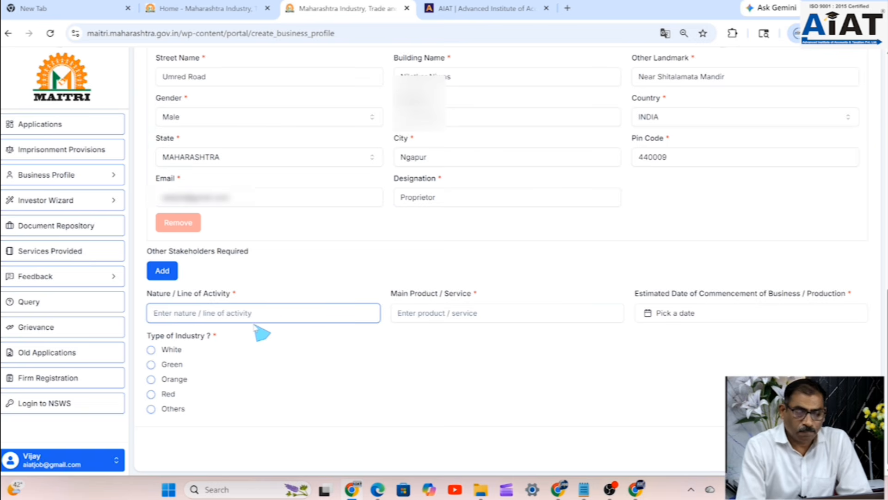
text(Manufac)
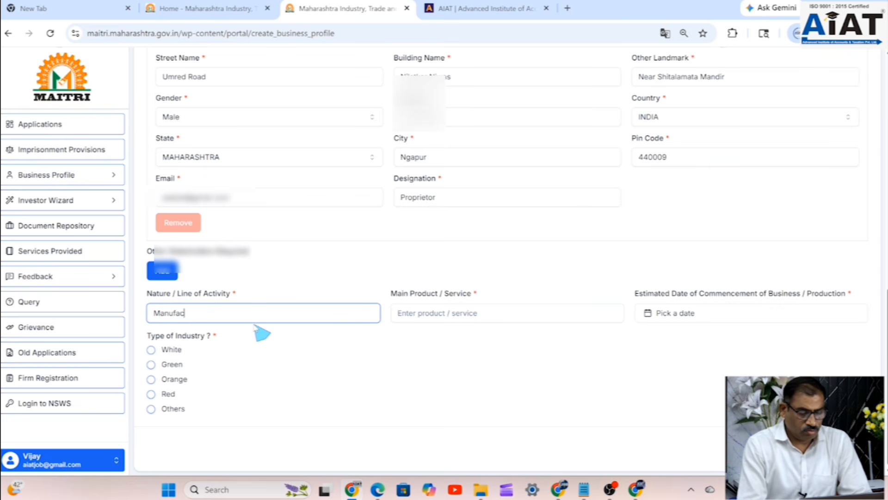
text(turing)
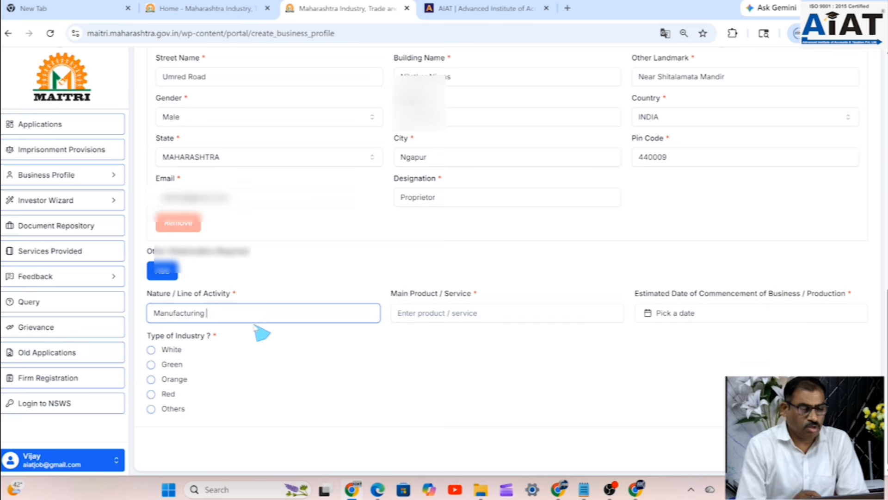
scroll(260, 333, up, 1)
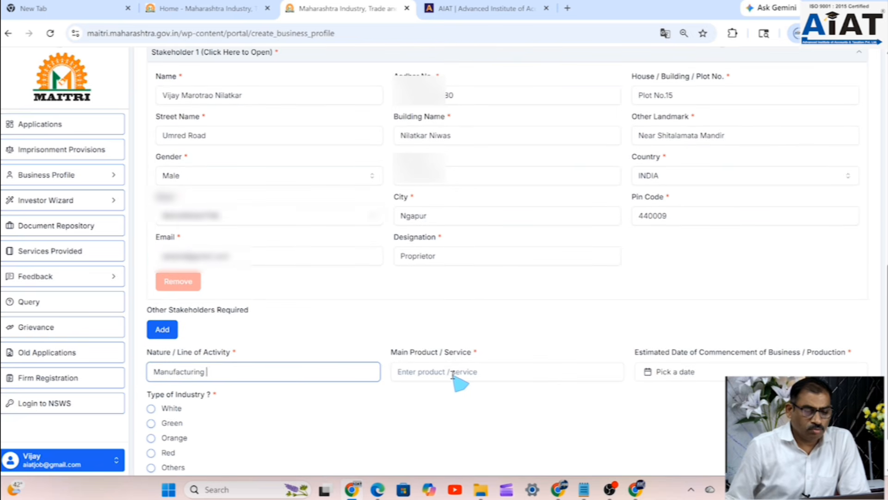
click(454, 375)
text(Furniture)
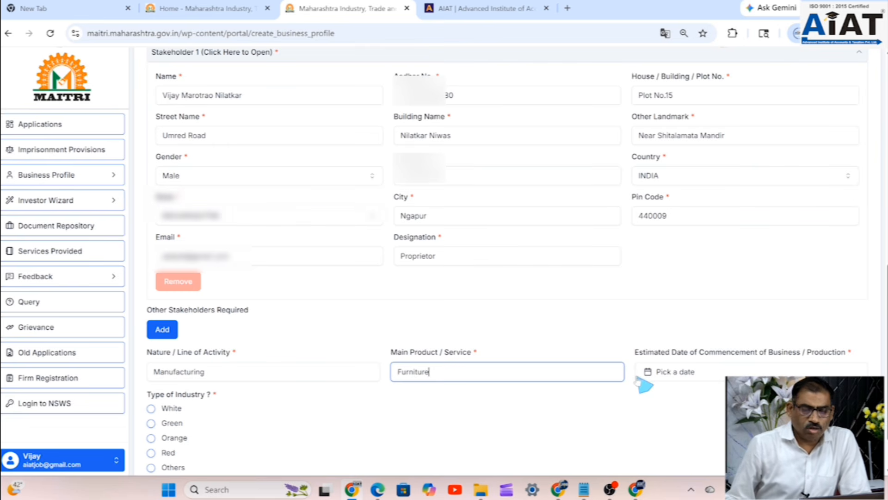
- Set the commencement date to 1 April 2026 and the industry type to Others
click(676, 381)
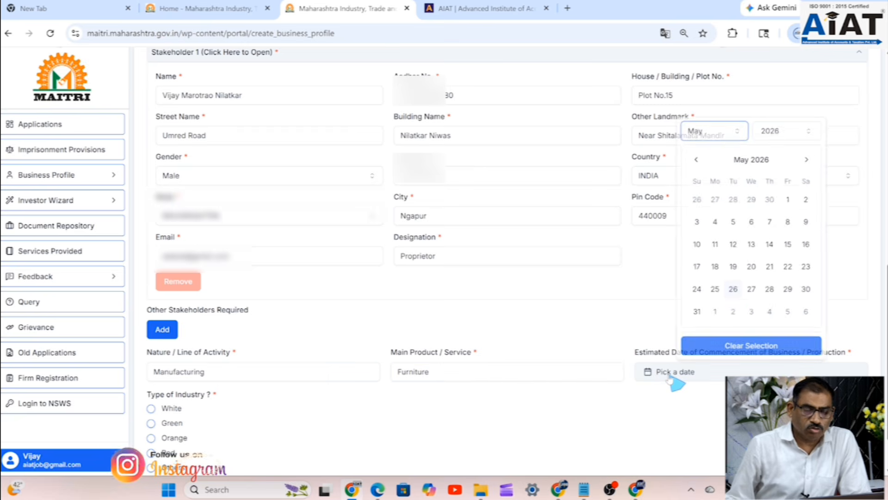
click(696, 158)
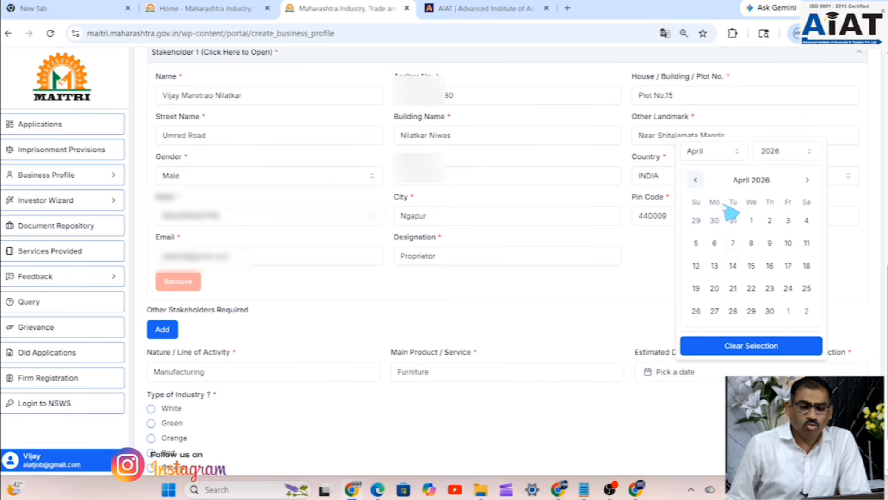
click(752, 222)
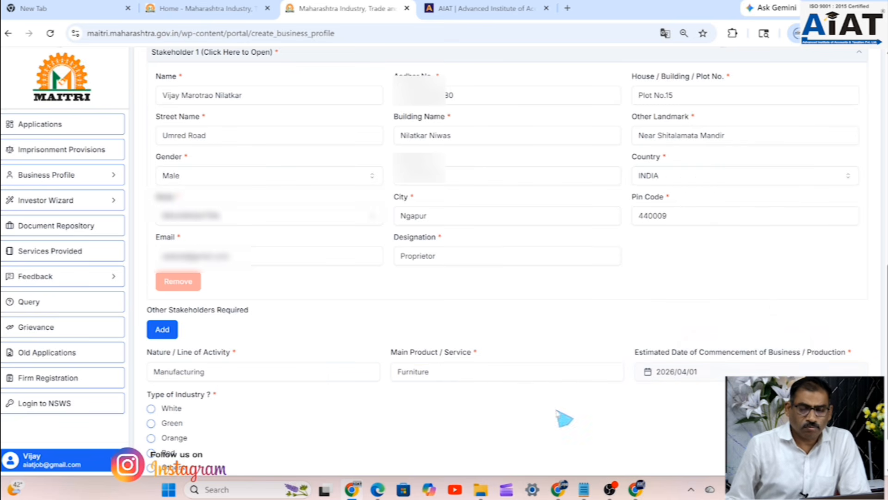
scroll(500, 402, down, 1)
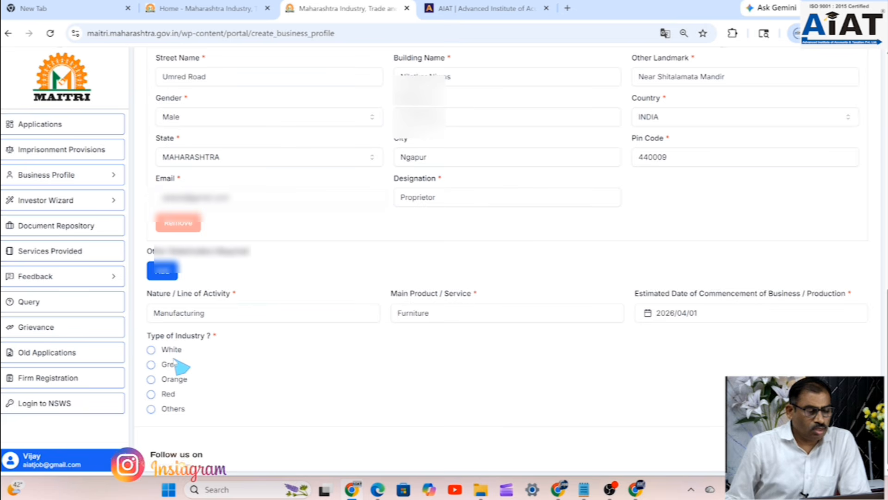
click(151, 409)
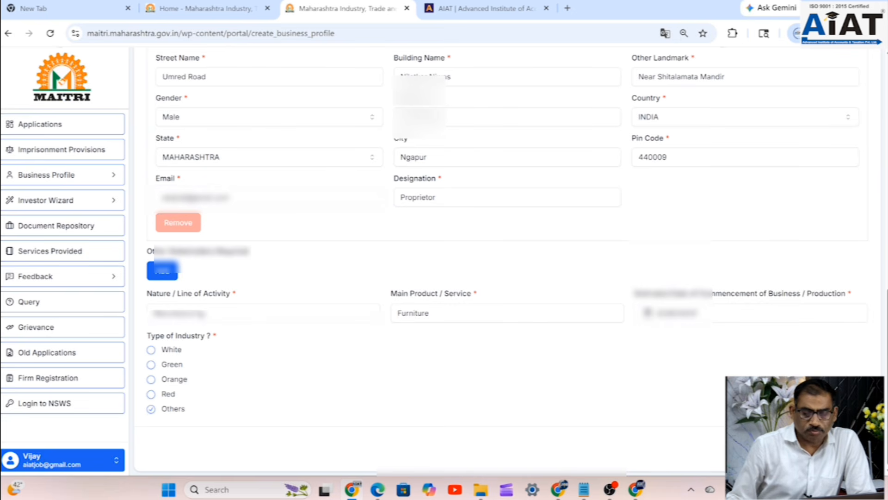
scroll(416, 325, up, 8)
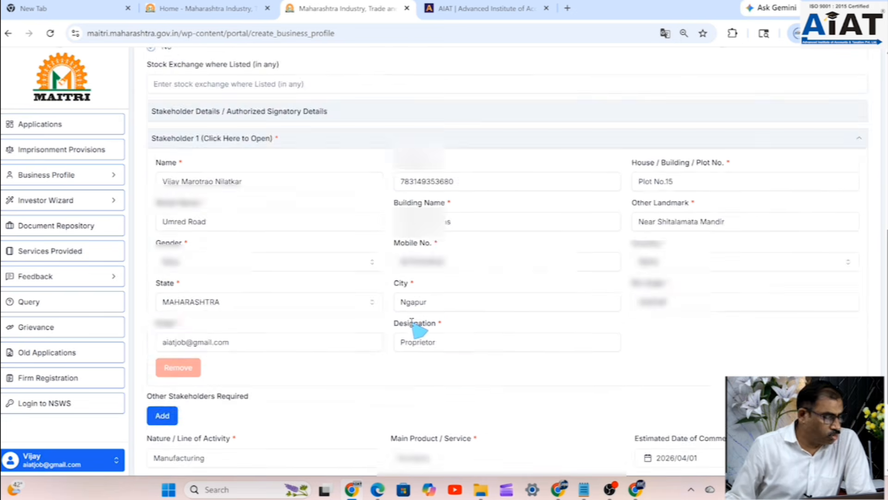
- Replace the invalid headquarter Mobile number with a valid 10-digit mobile number
scroll(412, 323, up, 4)
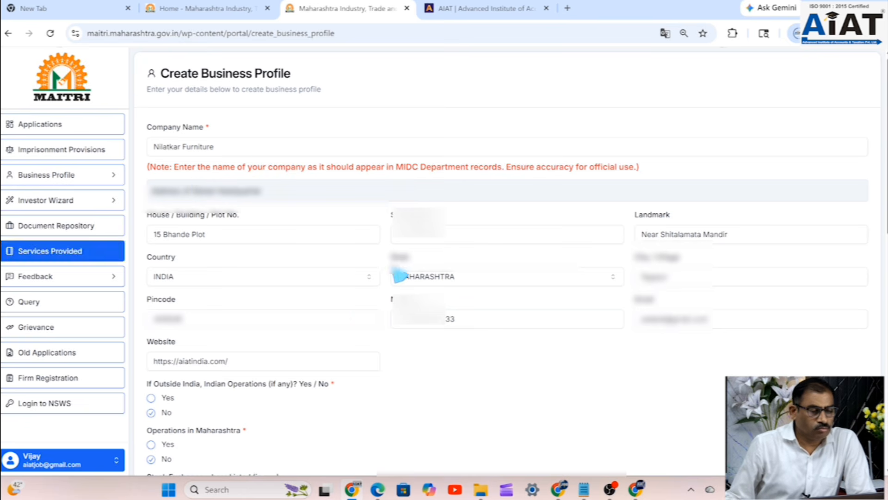
scroll(540, 263, down, 6)
scroll(540, 265, down, 5)
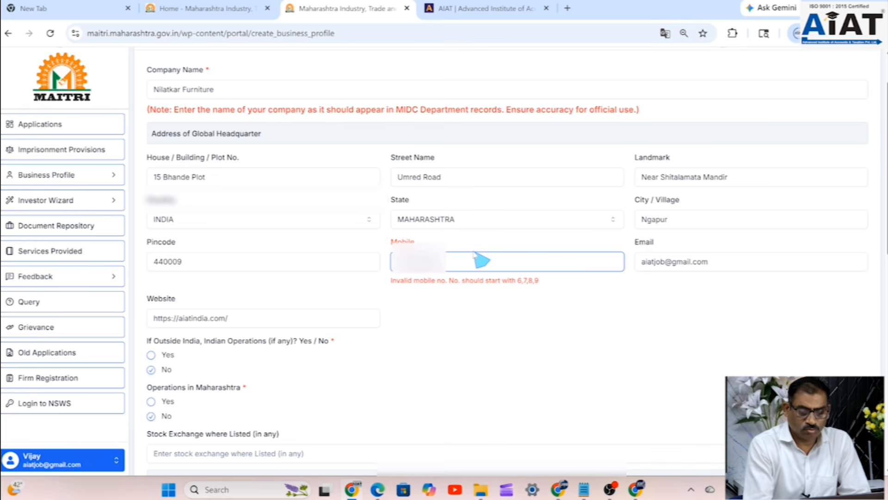
key(BackSpace)
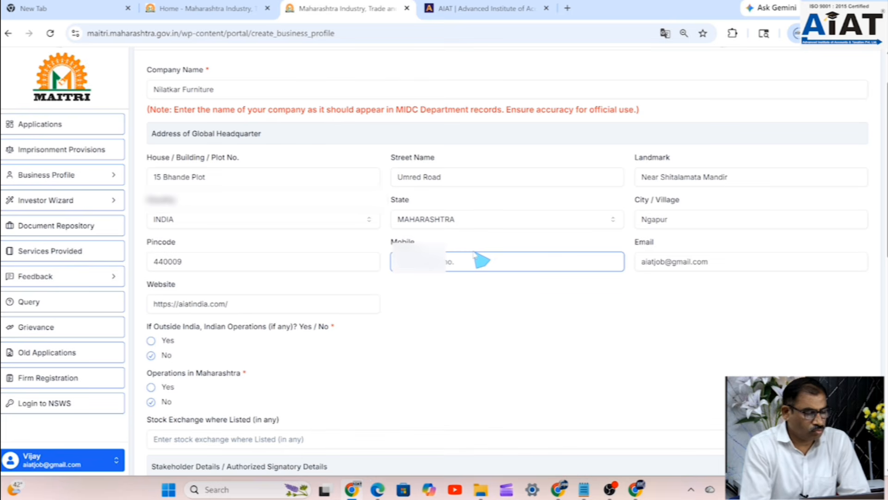
text(9)
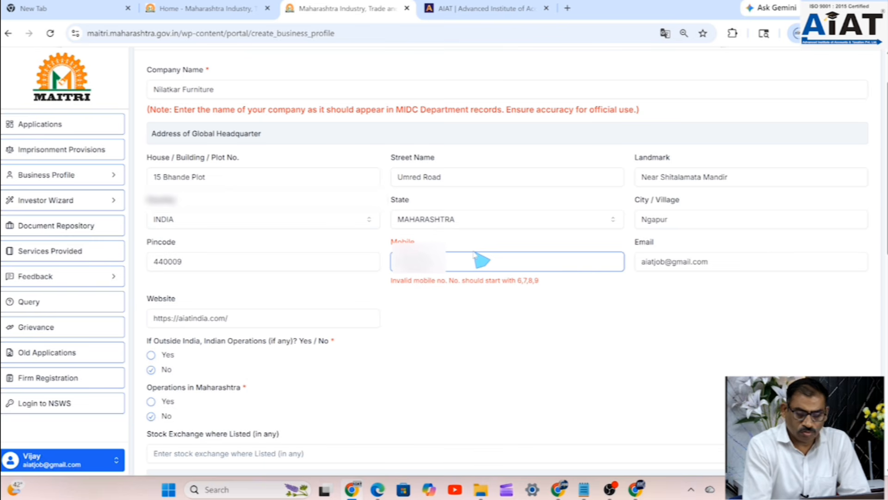
text(0)
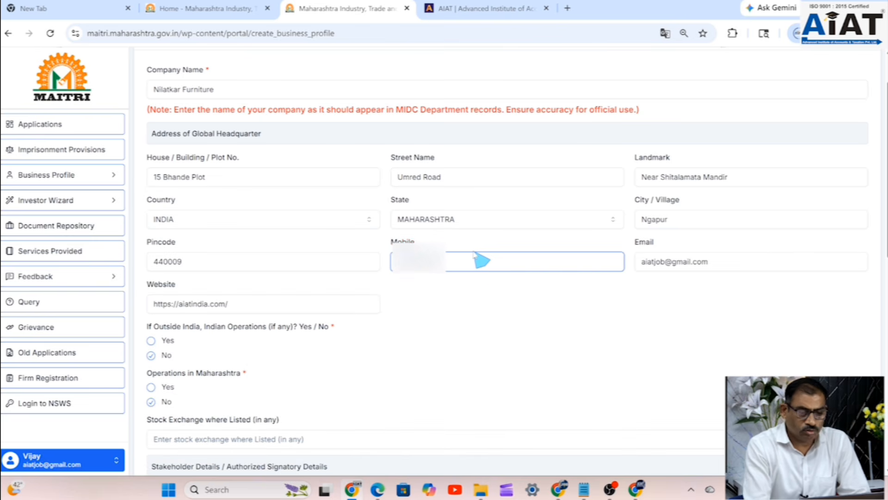
scroll(547, 357, down, 6)
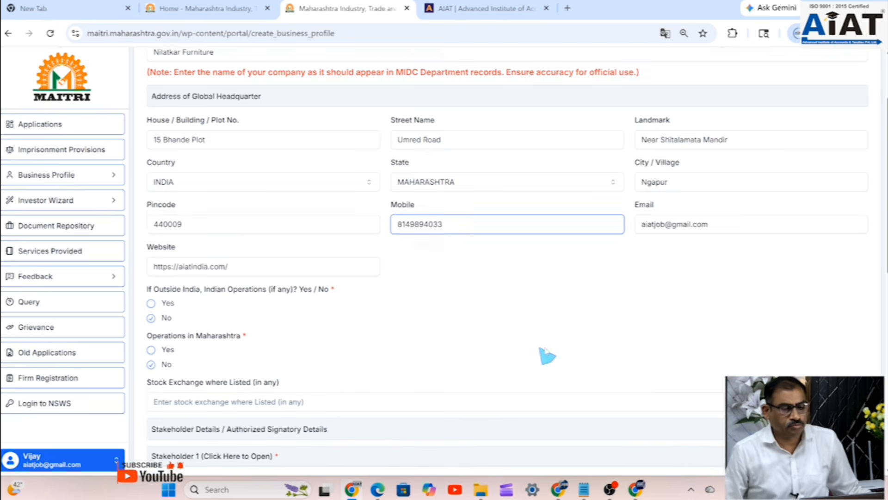
scroll(547, 378, down, 5)
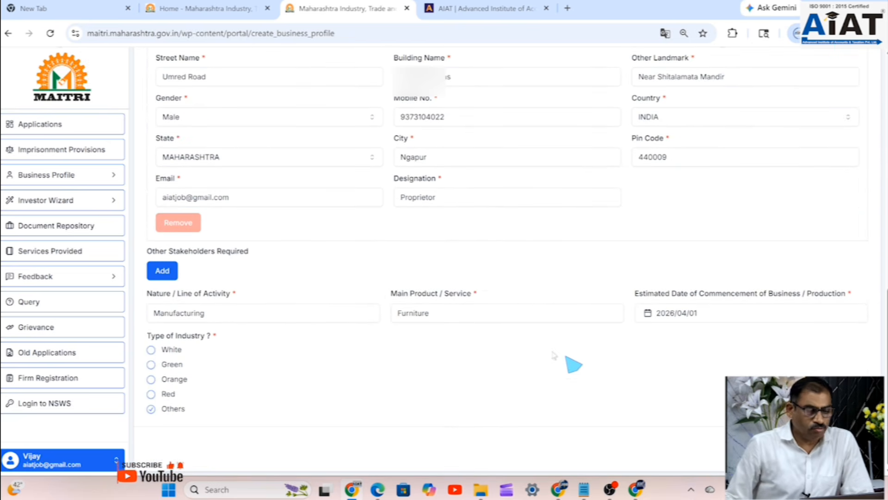
- Submit the business profile and start a new factory unit from Business Profile > Factory Units
click(848, 448)
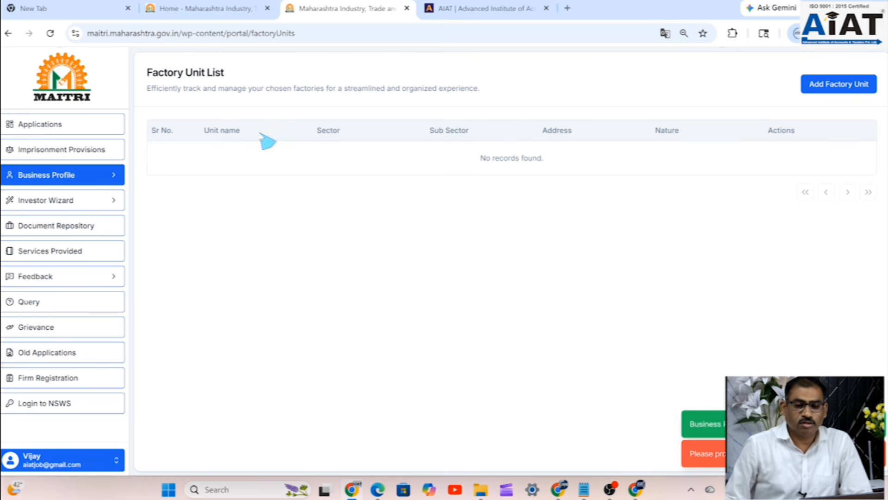
click(116, 182)
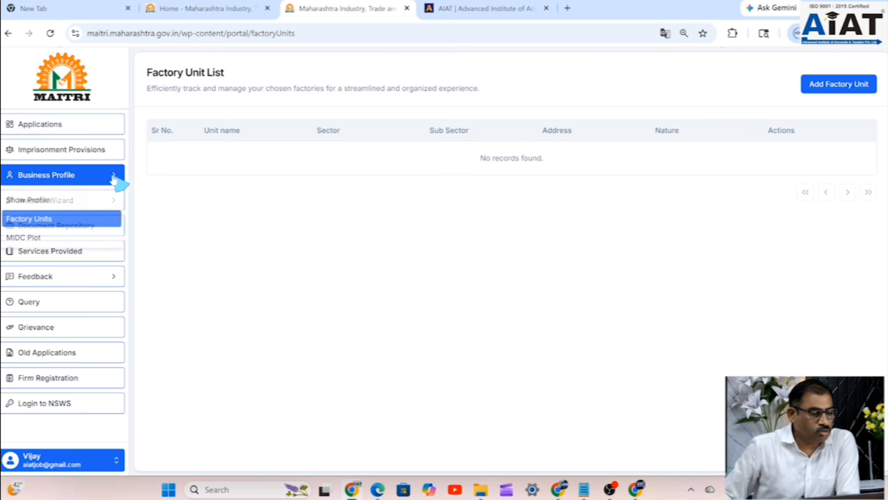
click(832, 88)
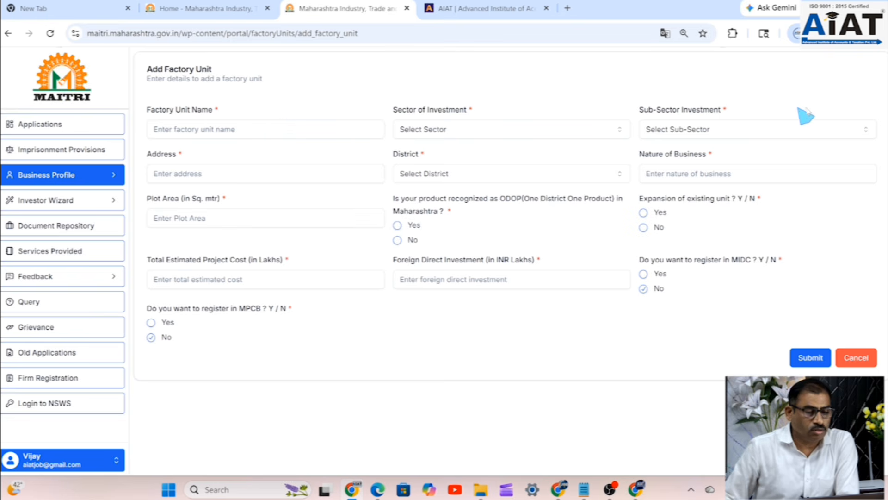
- Enter 'Nilatkar Furniture' as the Factory Unit Name
click(248, 131)
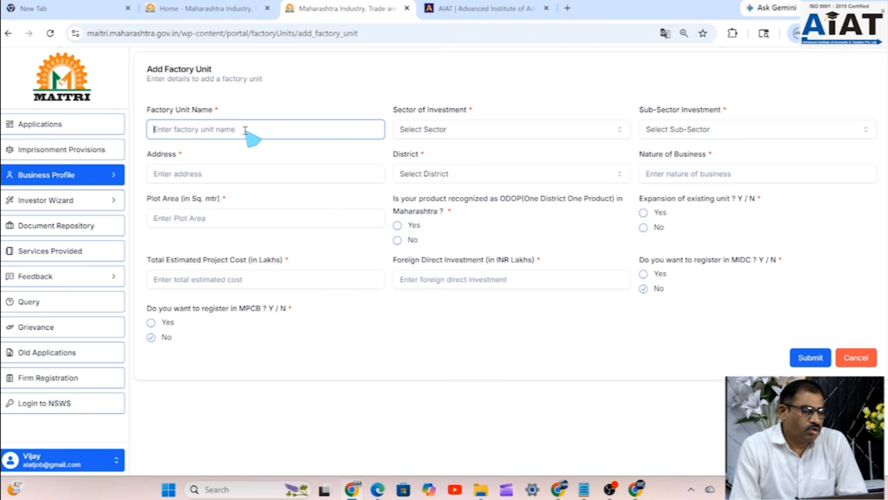
text(Fa)
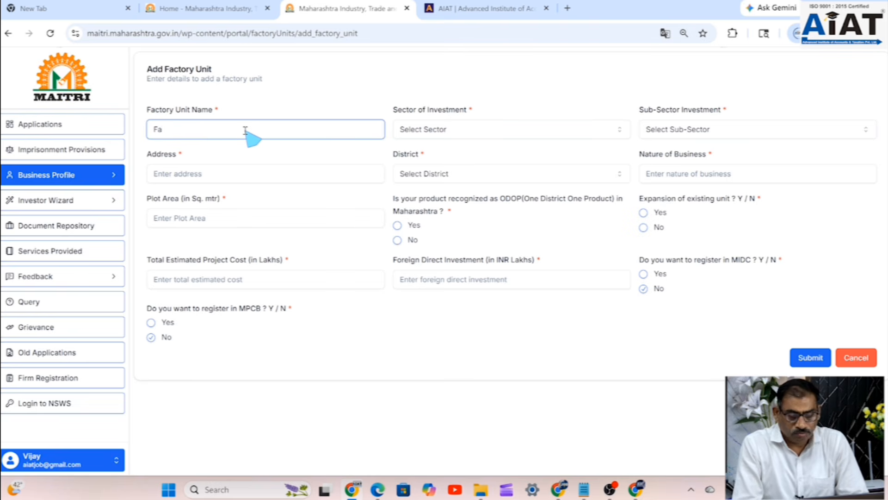
key(BackSpace)
key(BackSpace)
text(N)
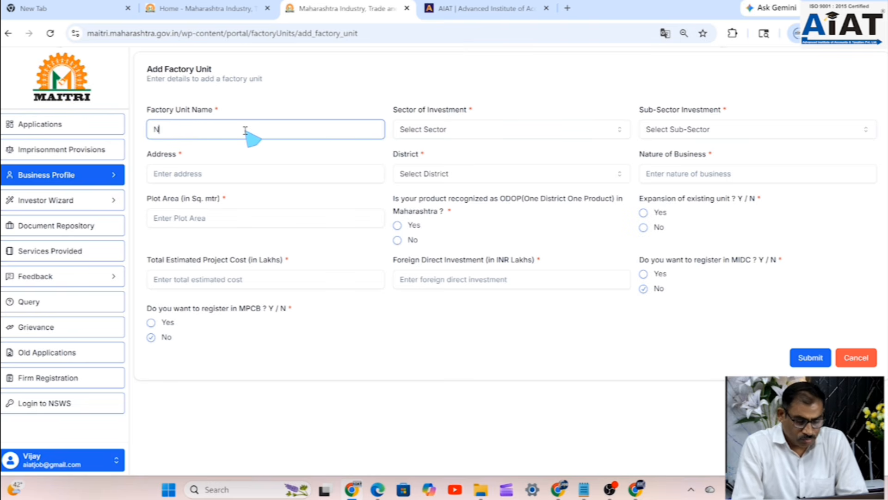
text(i)
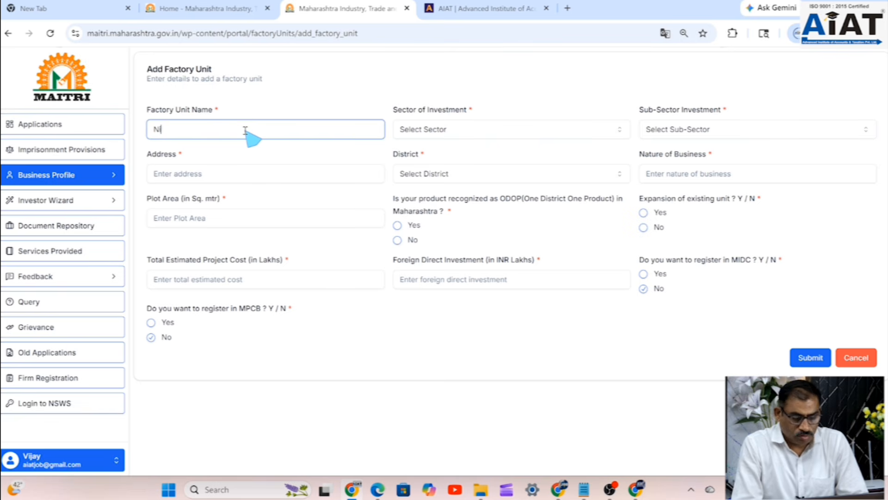
text(latkar )
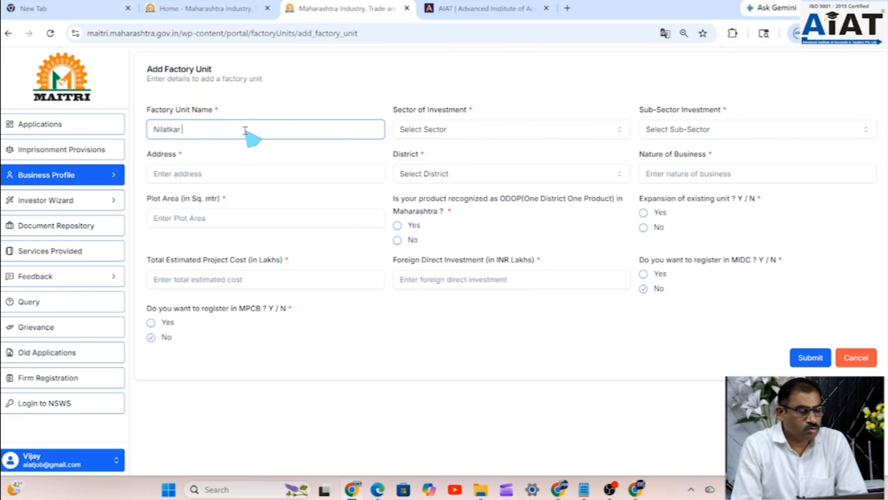
text(Furnitu)
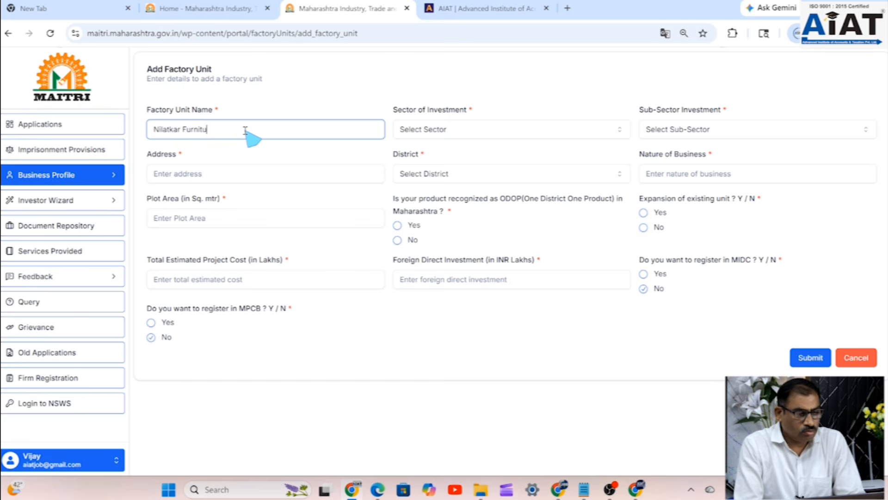
text(re)
- Choose Other for both Sector of Investment and Sub-Sector Investment
click(449, 132)
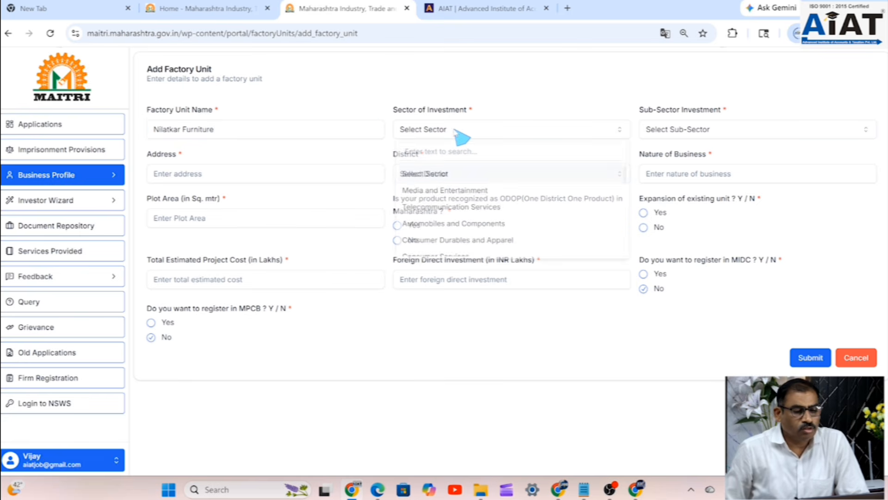
scroll(548, 211, down, 3)
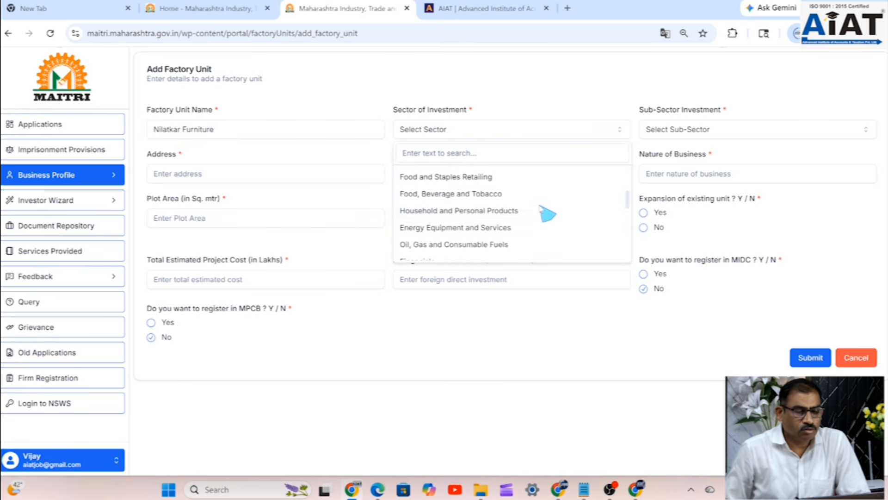
scroll(583, 226, down, 3)
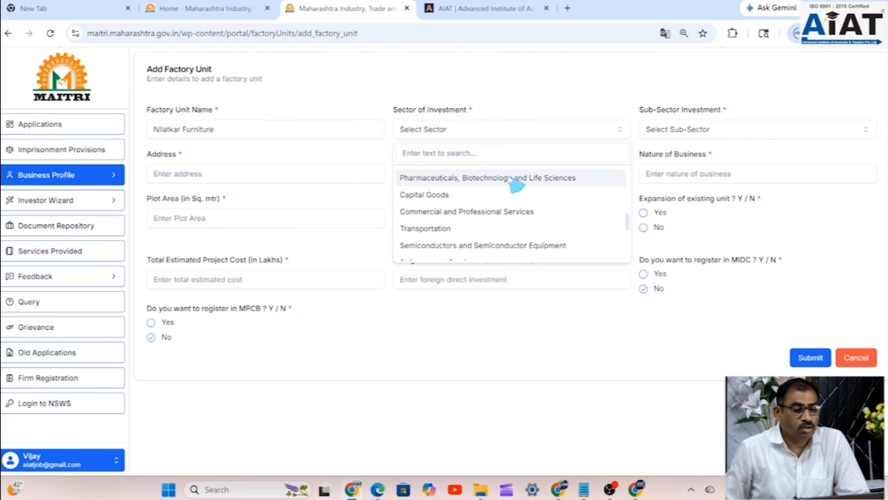
scroll(518, 194, down, 3)
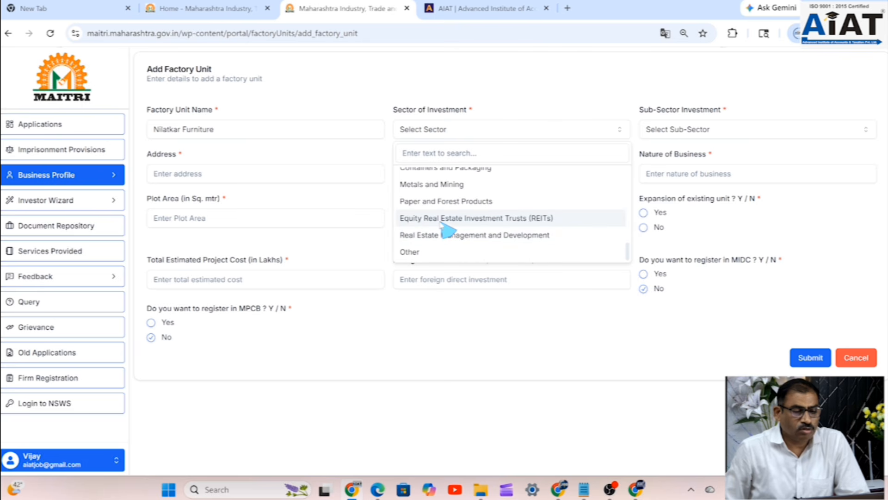
scroll(469, 213, up, 3)
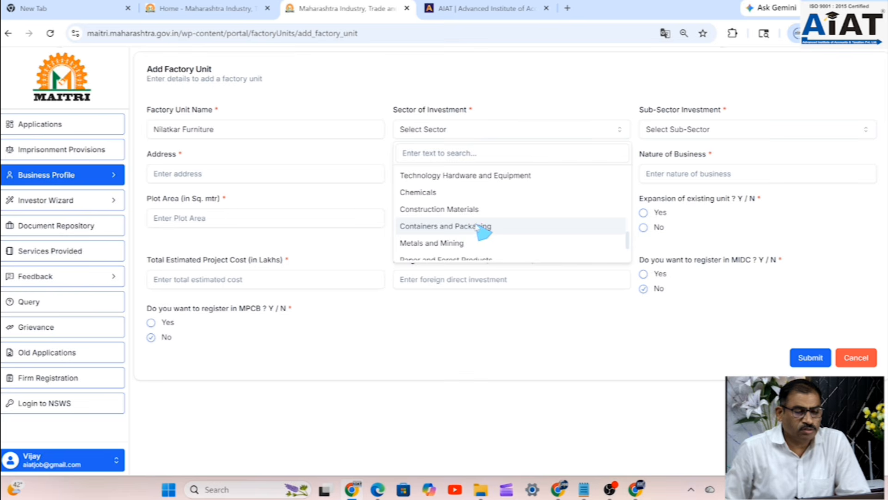
scroll(508, 231, up, 1)
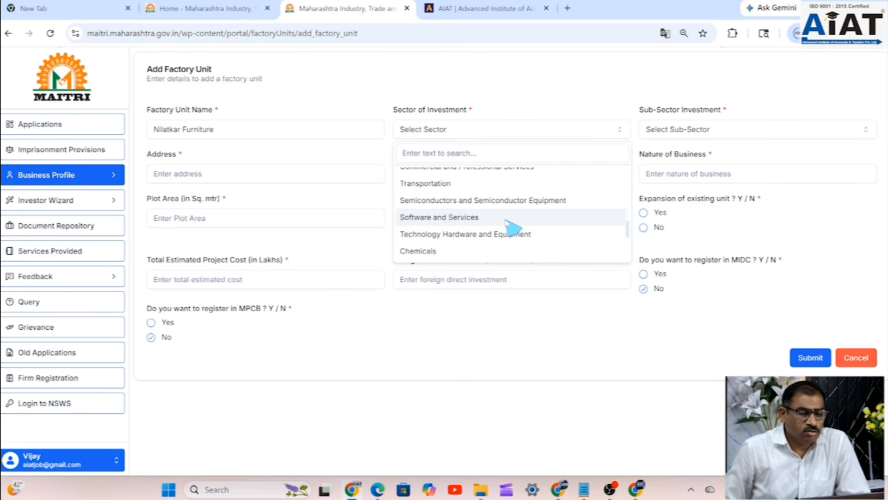
scroll(511, 231, up, 1)
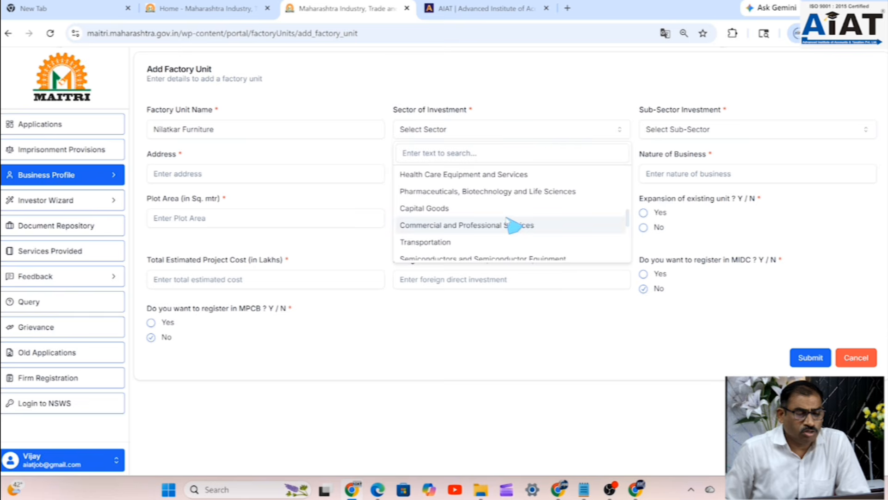
scroll(505, 226, up, 1)
scroll(497, 226, up, 1)
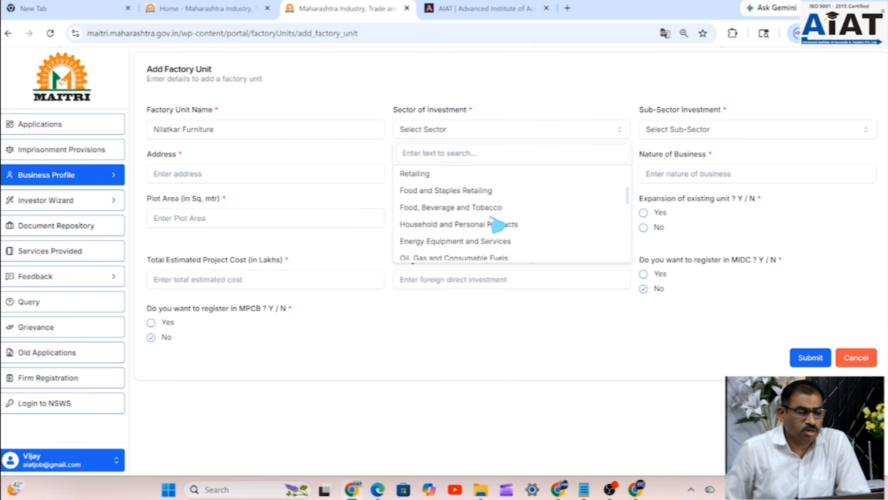
scroll(493, 220, up, 1)
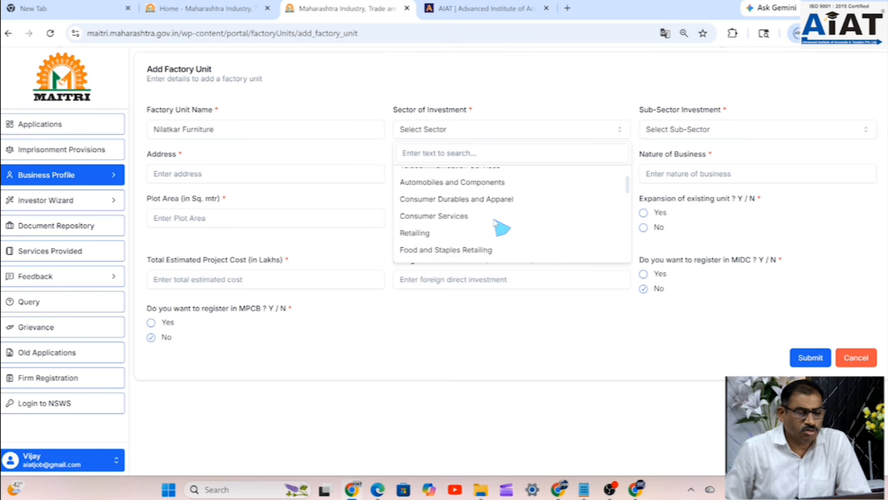
scroll(495, 222, up, 1)
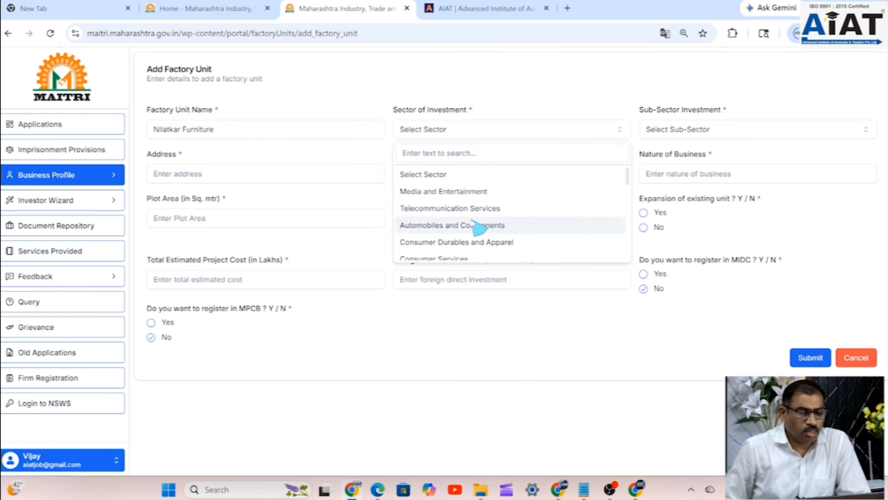
scroll(486, 225, down, 8)
click(423, 254)
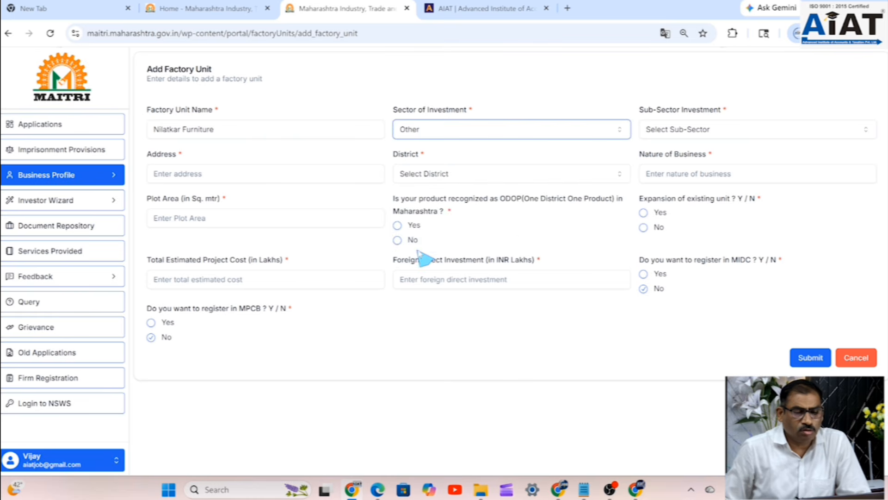
click(703, 132)
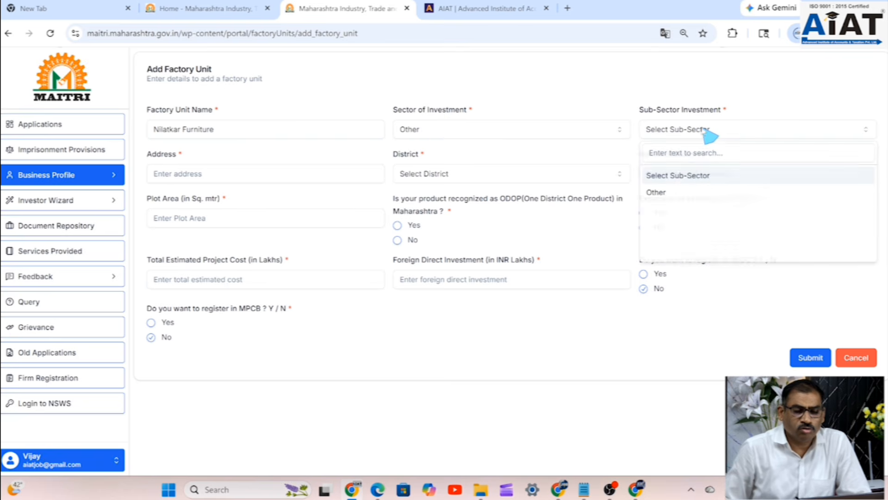
click(662, 193)
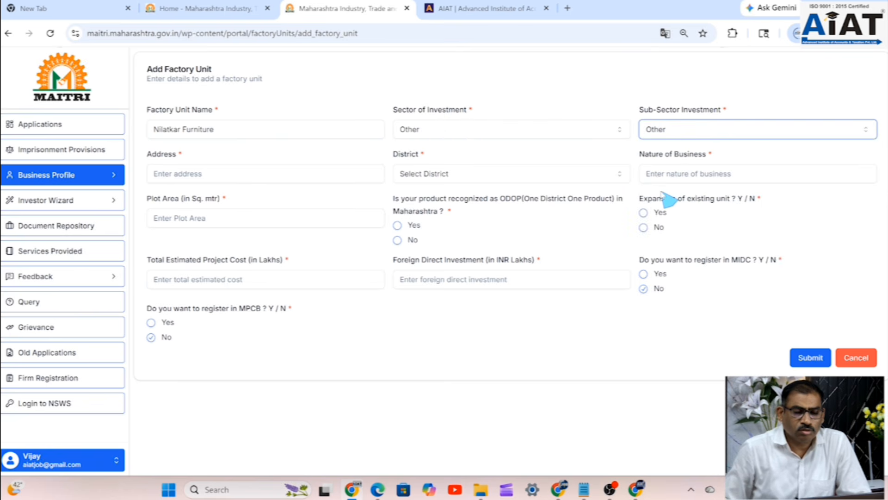
- Type the factory unit's street address, ending with Nagpur, in the Address field
click(176, 173)
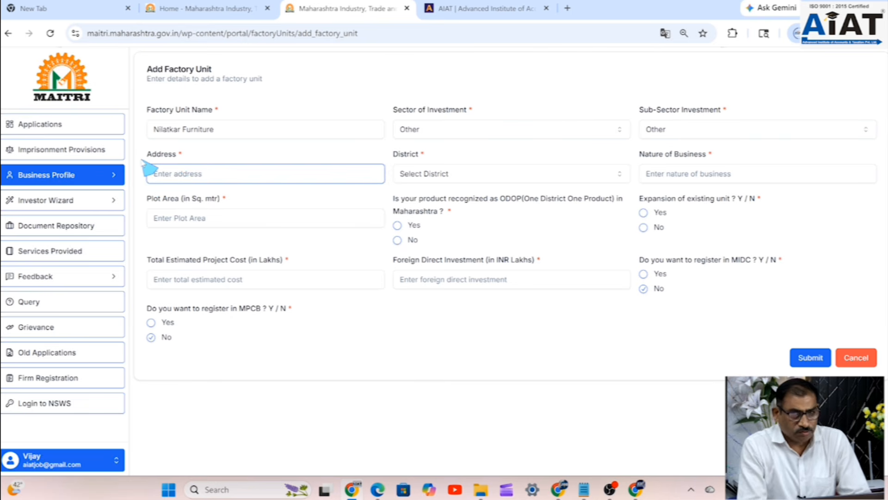
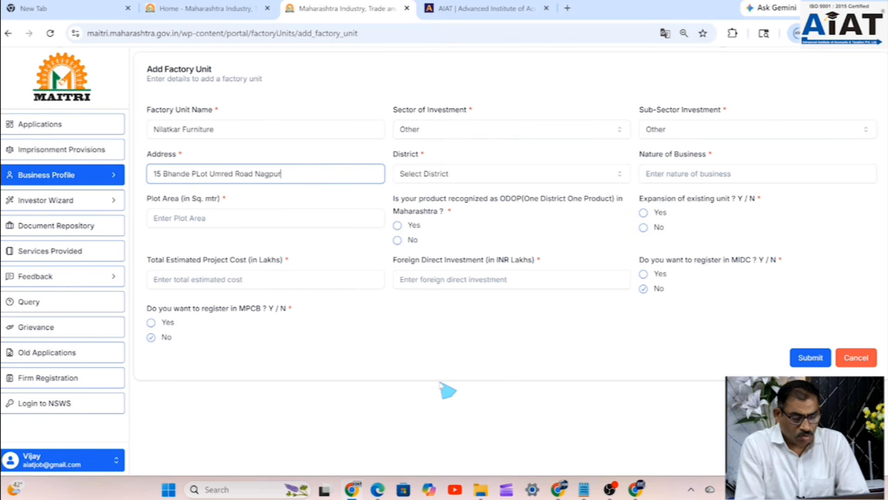
- Set District to Nagpur, nature of business to Manufacturing and plot area to 500
click(445, 171)
scroll(438, 259, down, 1)
scroll(443, 275, down, 5)
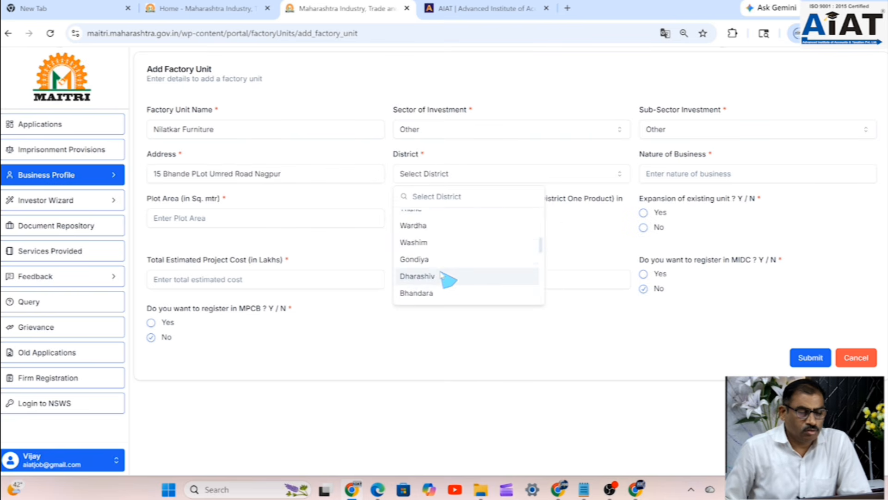
scroll(438, 278, up, 2)
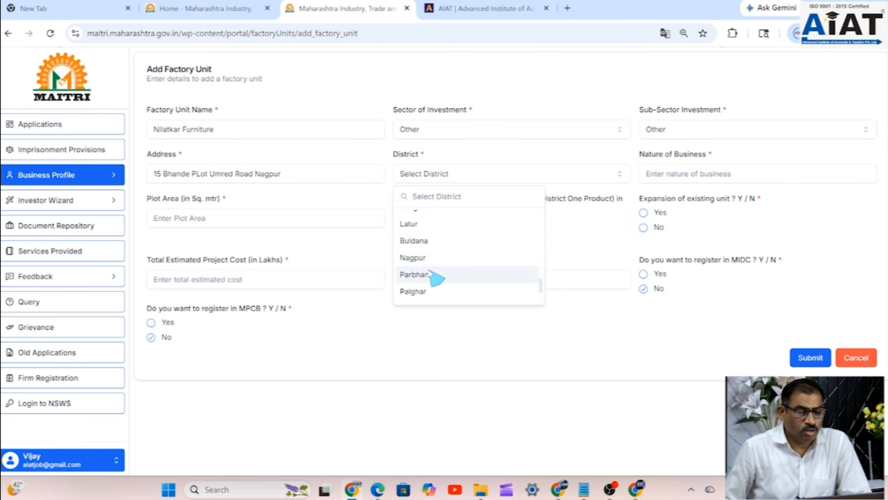
click(419, 258)
click(731, 172)
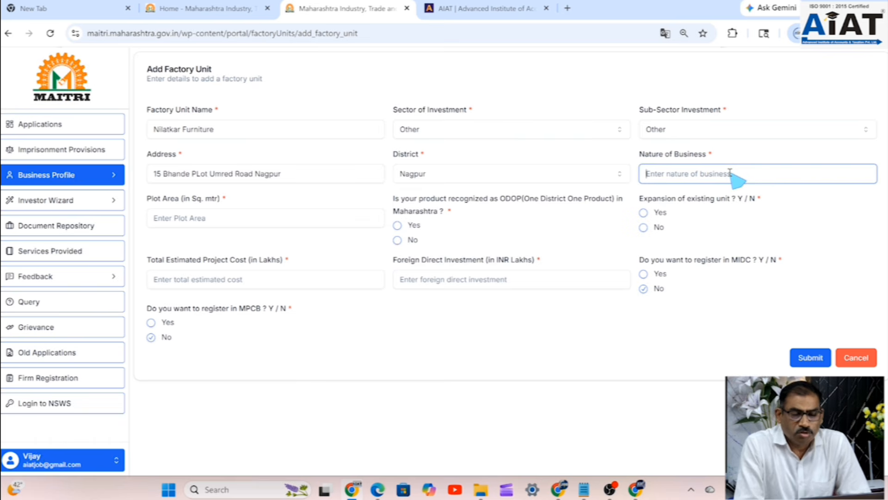
text(Manu)
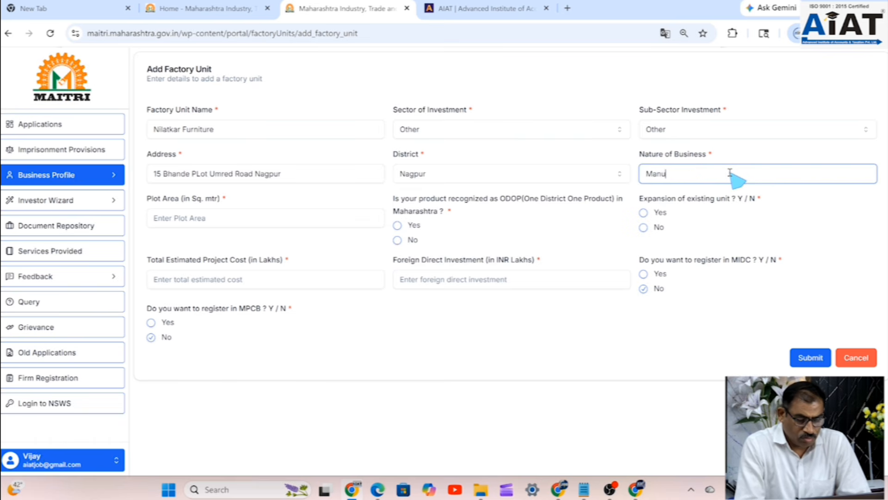
text(factu)
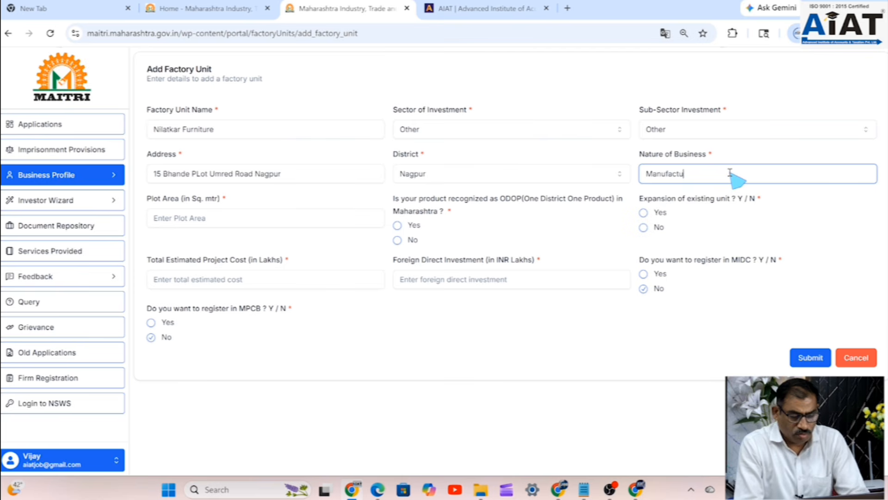
text(ring)
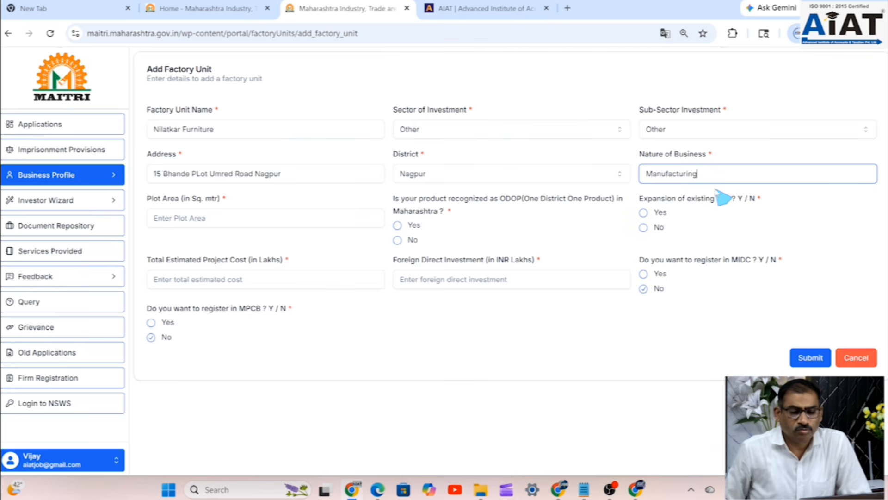
click(244, 223)
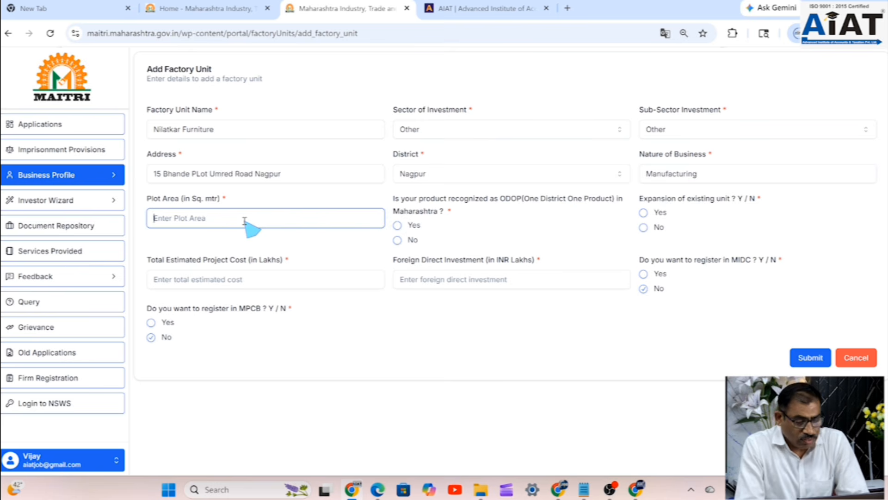
text(500)
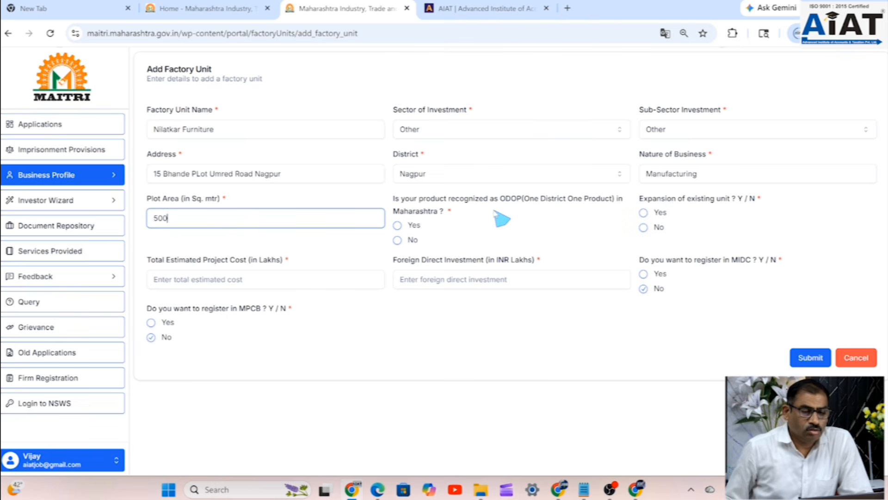
- Answer No to ODOP and expansion, with project cost 5 and FDI 0 lakhs
click(402, 244)
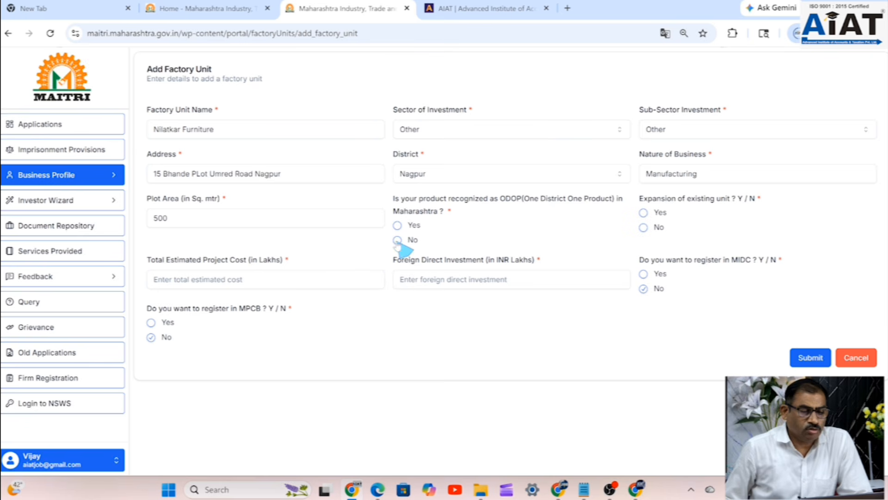
click(398, 242)
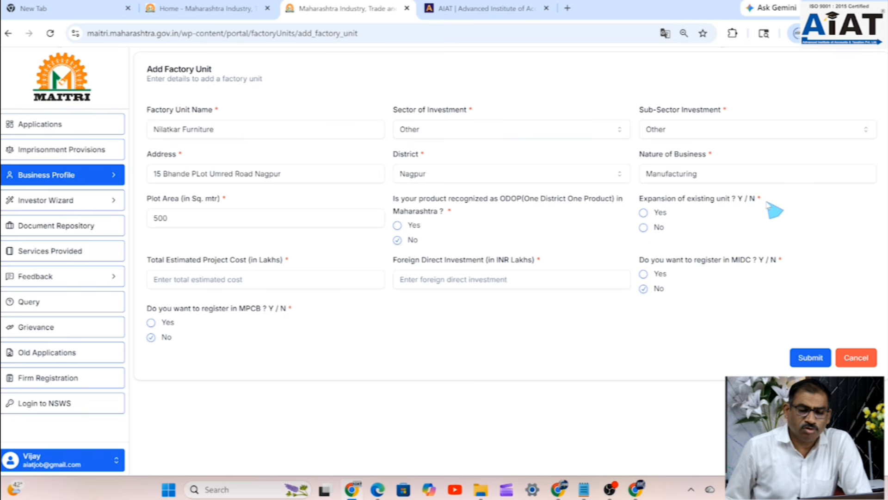
click(644, 228)
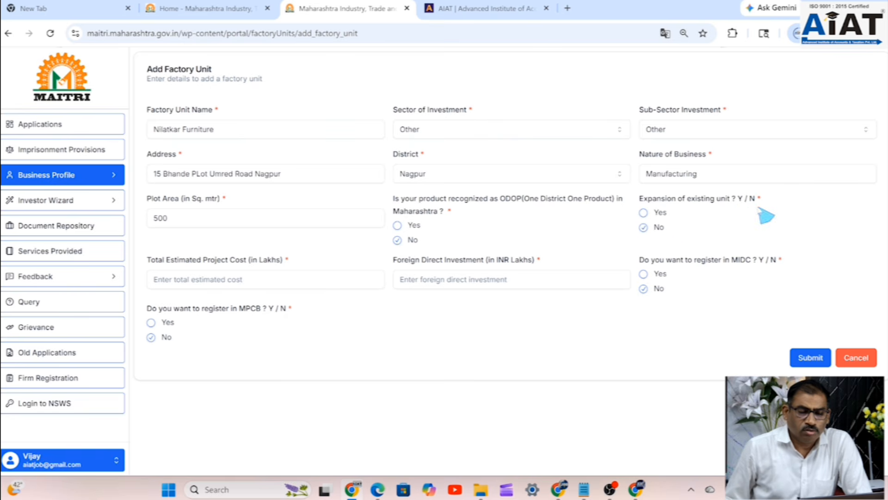
click(220, 278)
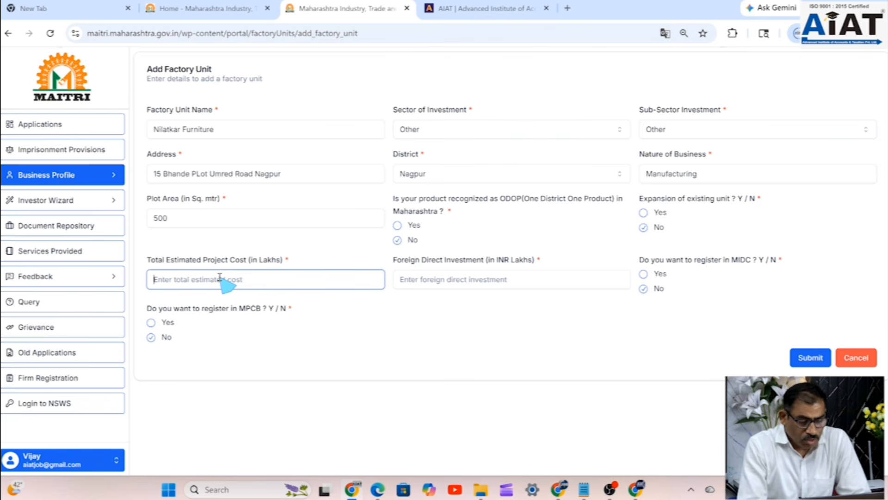
text(5)
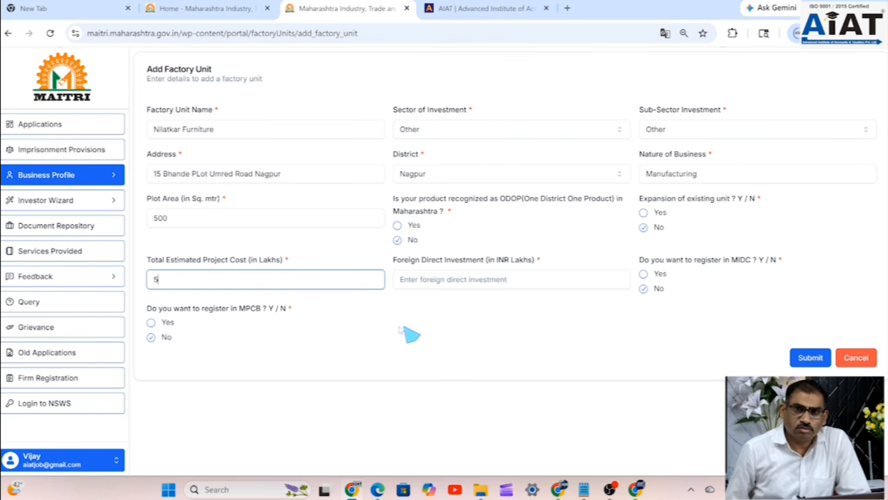
click(456, 287)
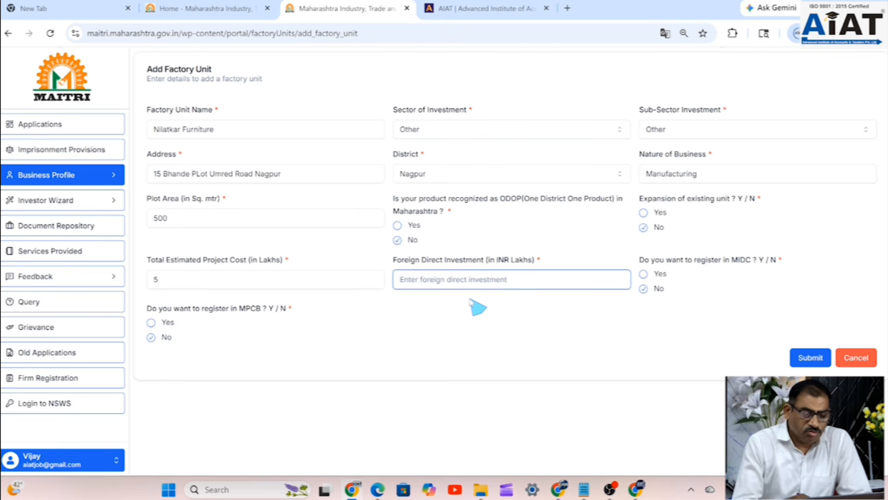
text(0)
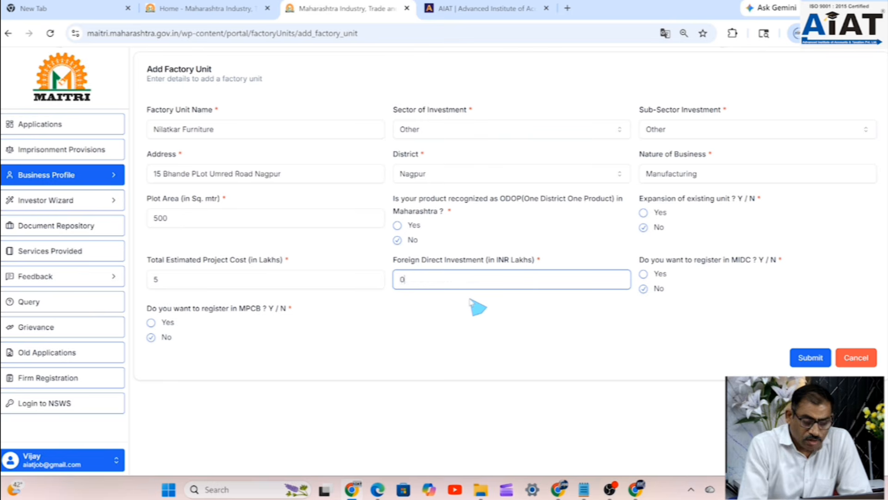
- Answer Yes to MIDC registration and review the MIDC applicant and company sections
click(644, 274)
scroll(671, 301, down, 5)
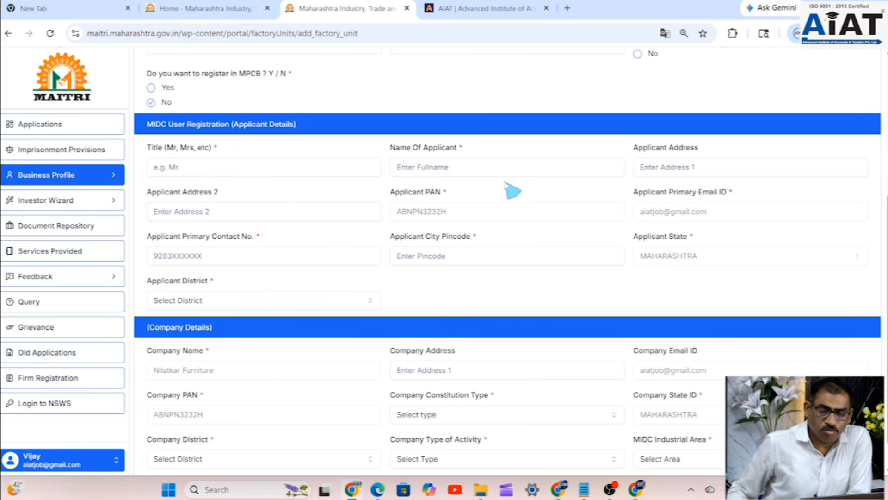
scroll(711, 194, down, 1)
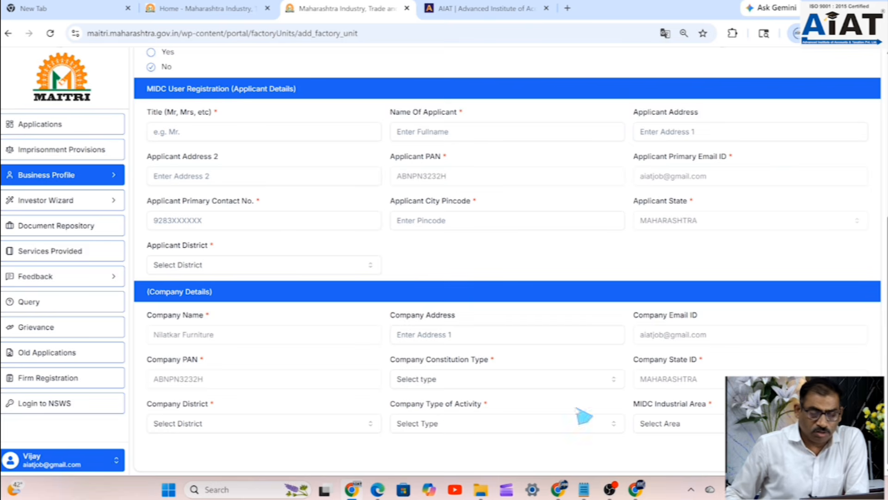
scroll(763, 317, up, 5)
scroll(763, 319, up, 1)
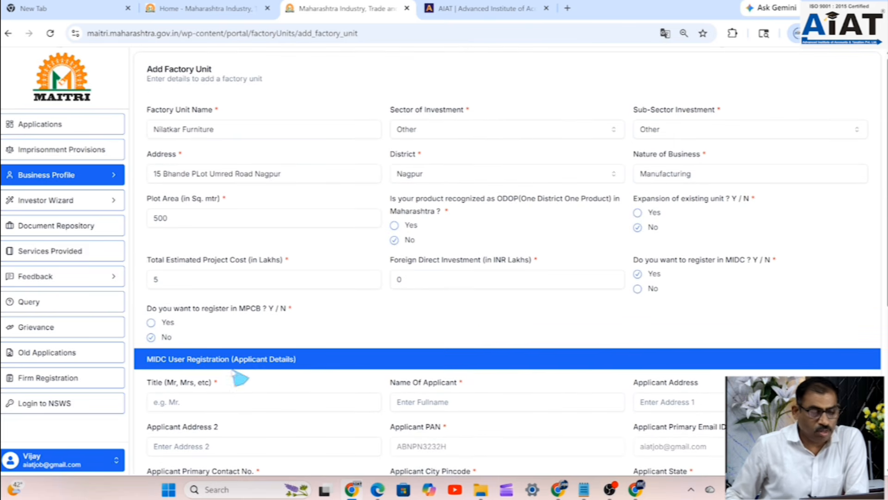
- Toggle MPCB registration between Yes and No to preview its detail sections
click(152, 323)
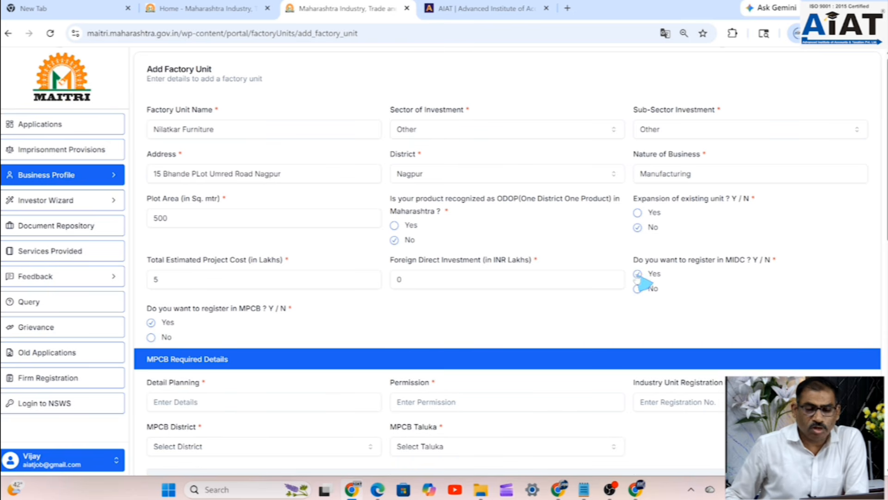
scroll(361, 328, down, 2)
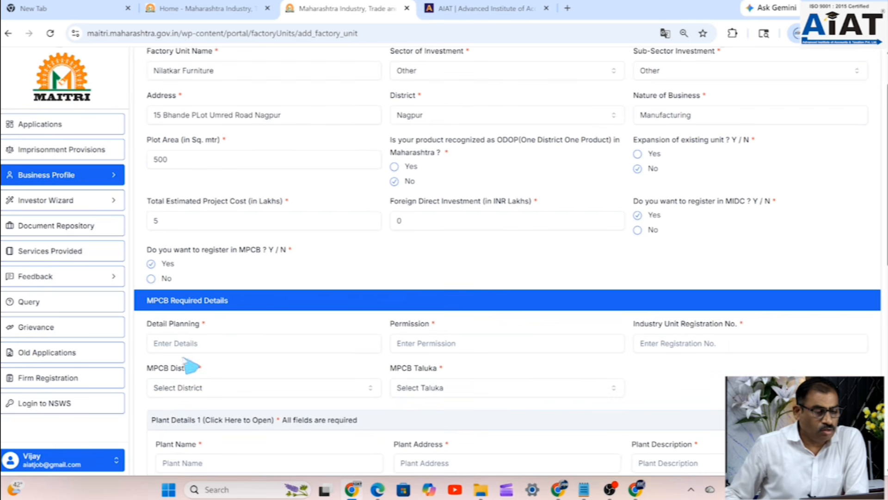
click(150, 278)
scroll(327, 296, down, 3)
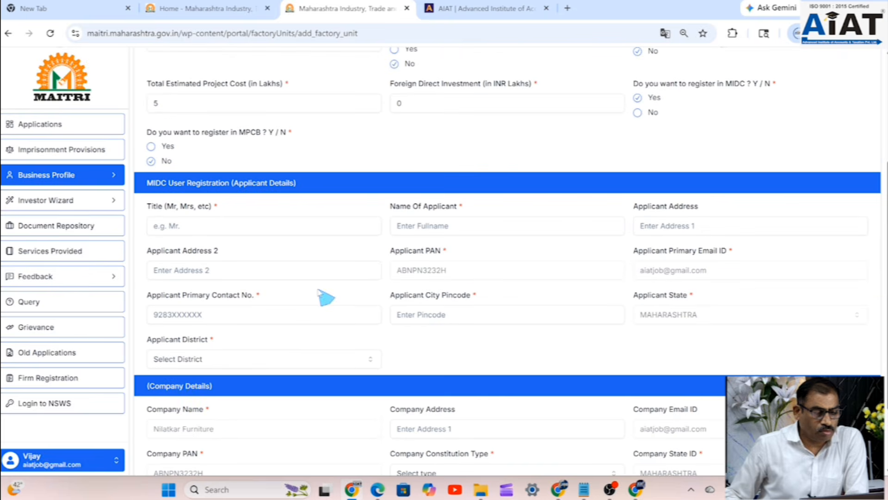
click(151, 161)
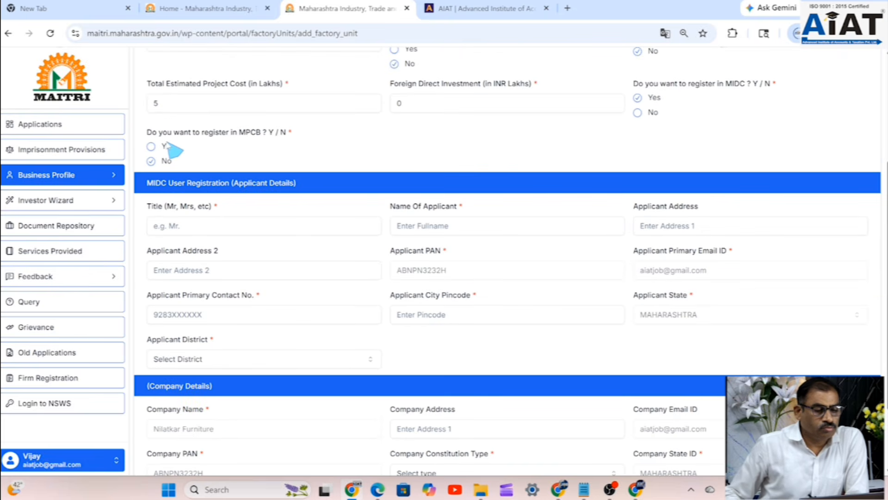
click(156, 147)
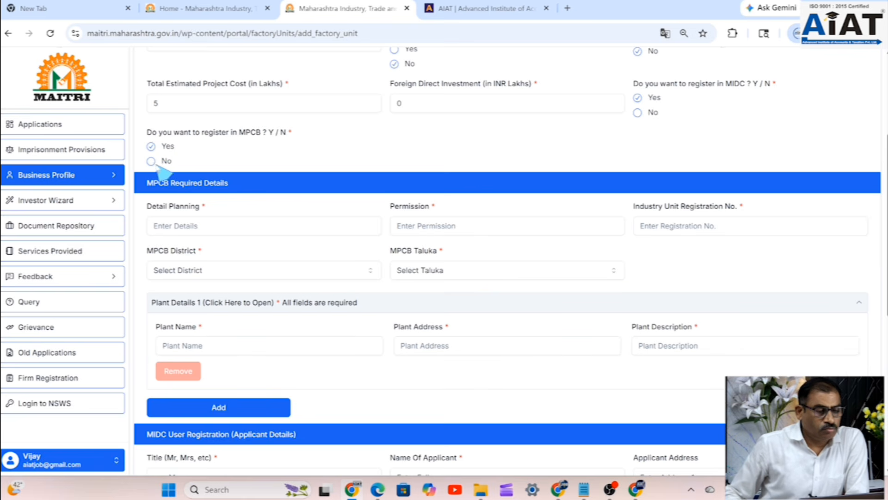
click(152, 161)
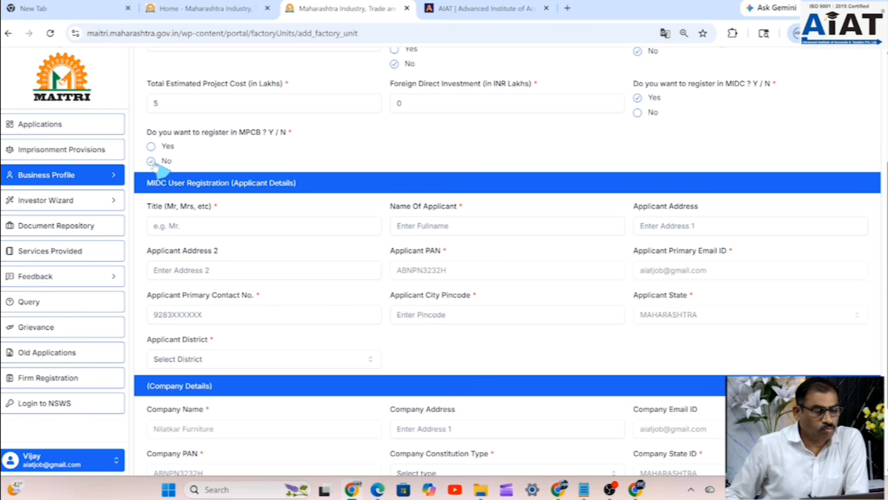
click(152, 147)
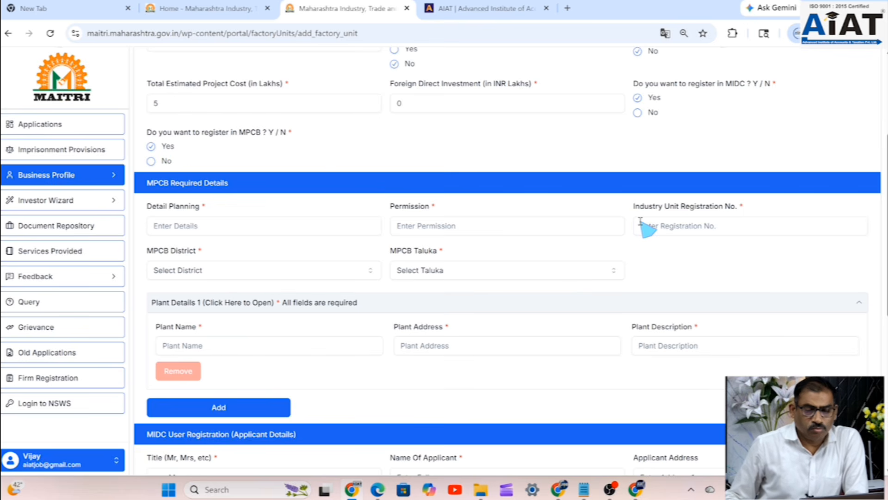
- Settle MPCB registration on No, leaving only the basic unit details
scroll(645, 227, down, 2)
scroll(646, 228, down, 4)
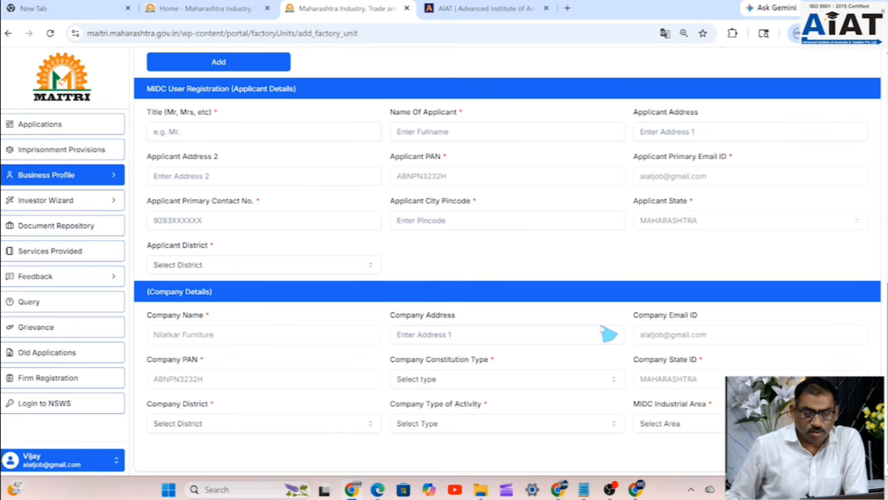
scroll(623, 338, up, 3)
scroll(620, 337, up, 6)
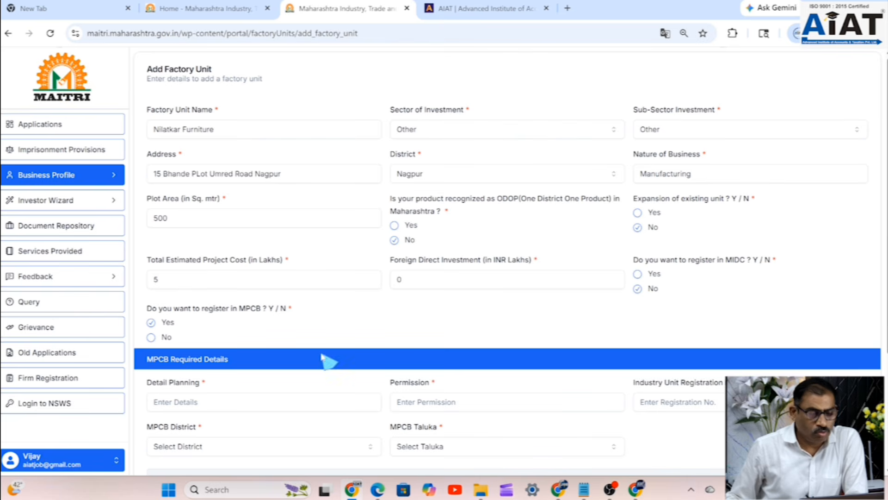
click(152, 337)
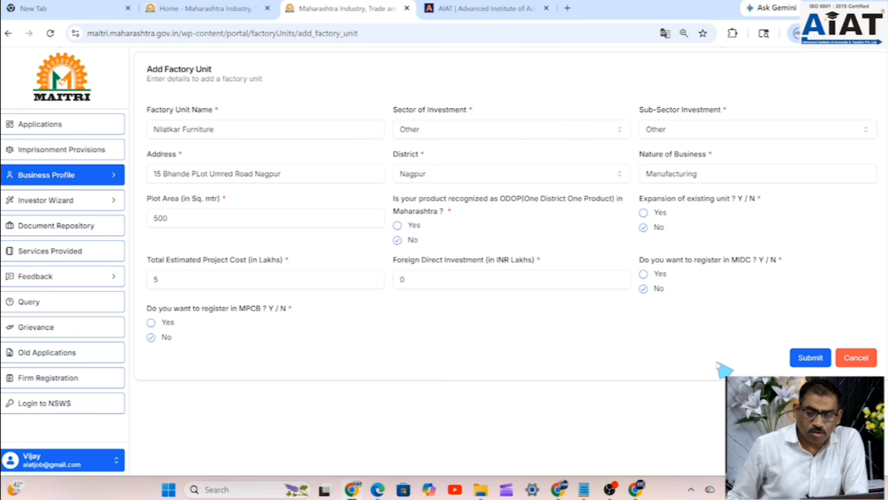
- Submit the Nilatkar Furniture factory unit to save it in the Factory Unit List
click(803, 361)
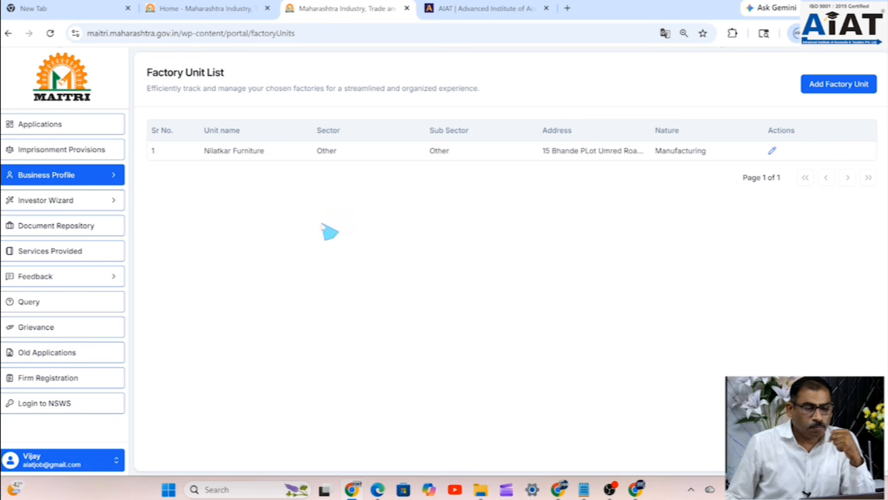
mouse_move(636, 489)
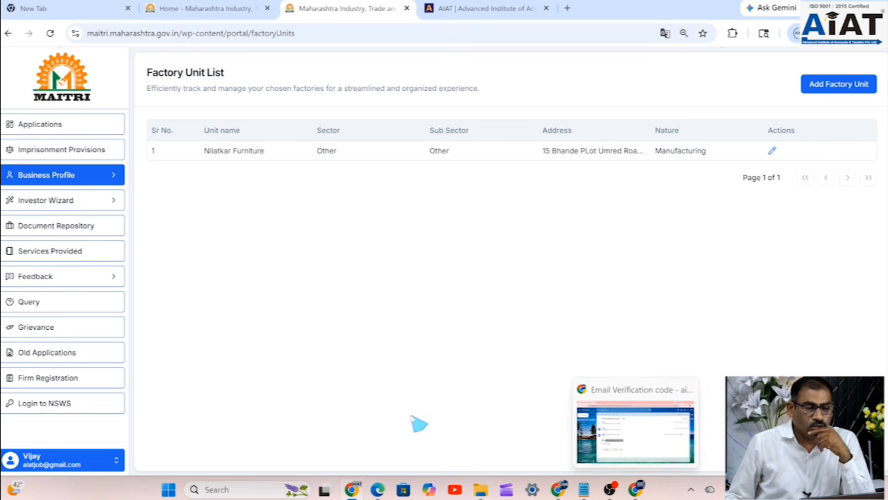
click(49, 279)
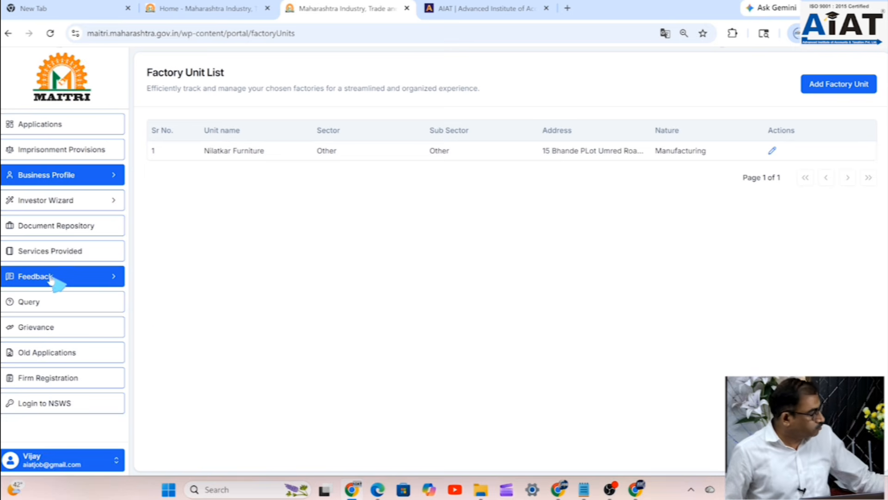
key(ctrl+a)
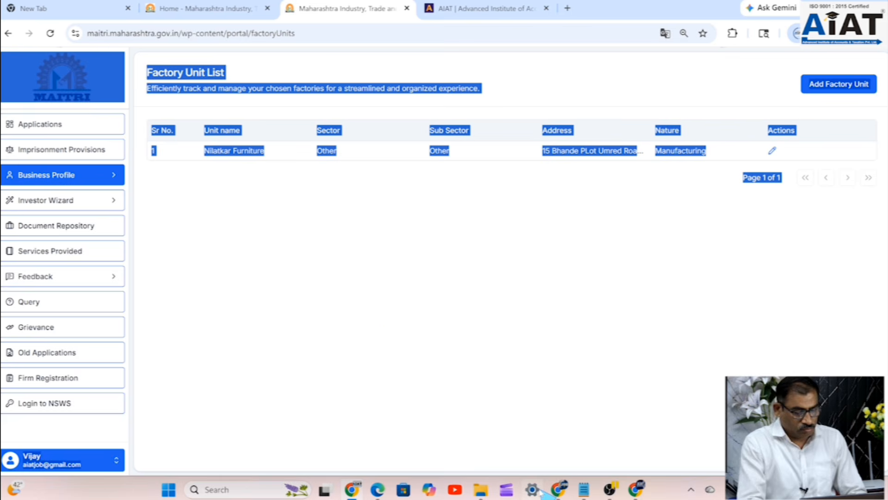
click(341, 348)
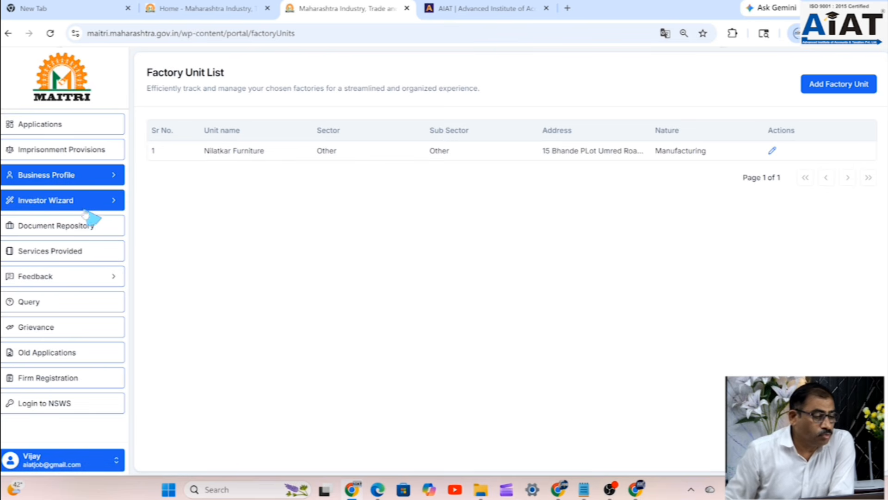
- Show the Business Profile Details with the Manufacturing, Furniture profile and Stakeholder 1's details
click(98, 181)
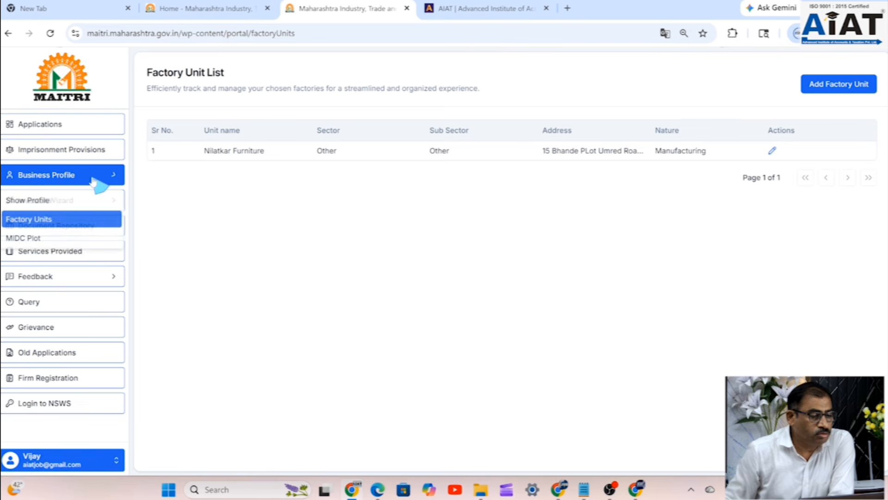
click(58, 202)
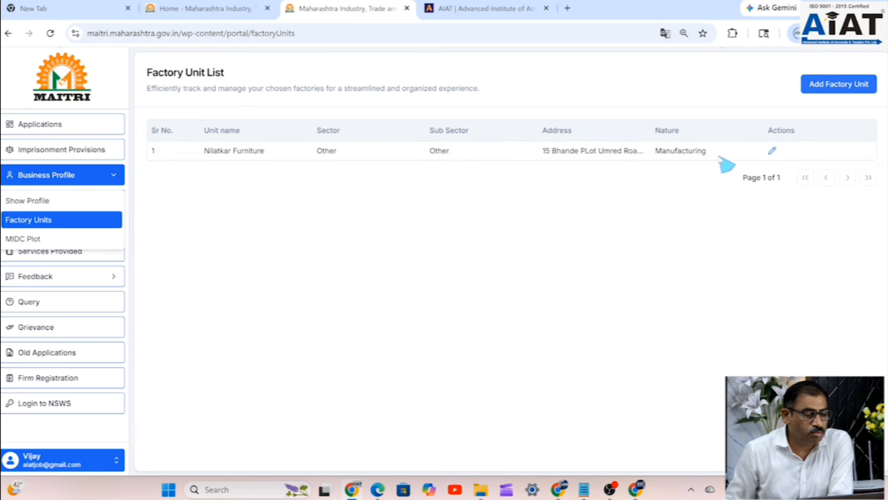
click(57, 204)
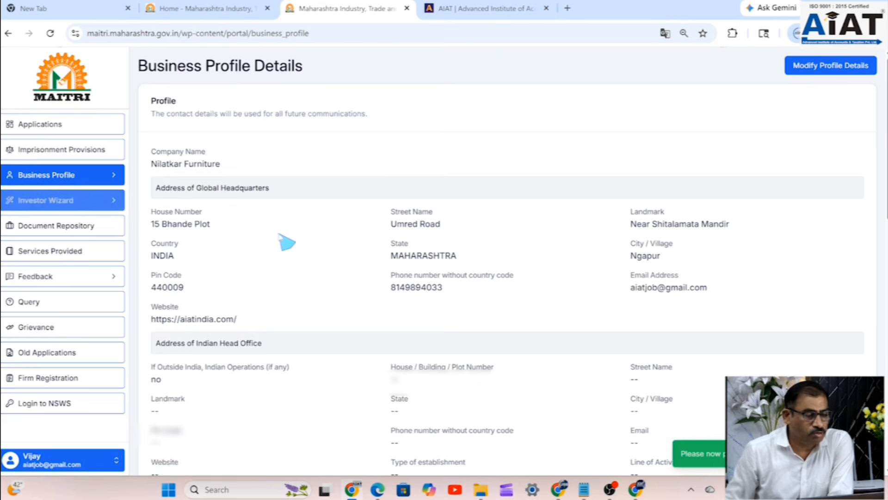
scroll(367, 244, down, 10)
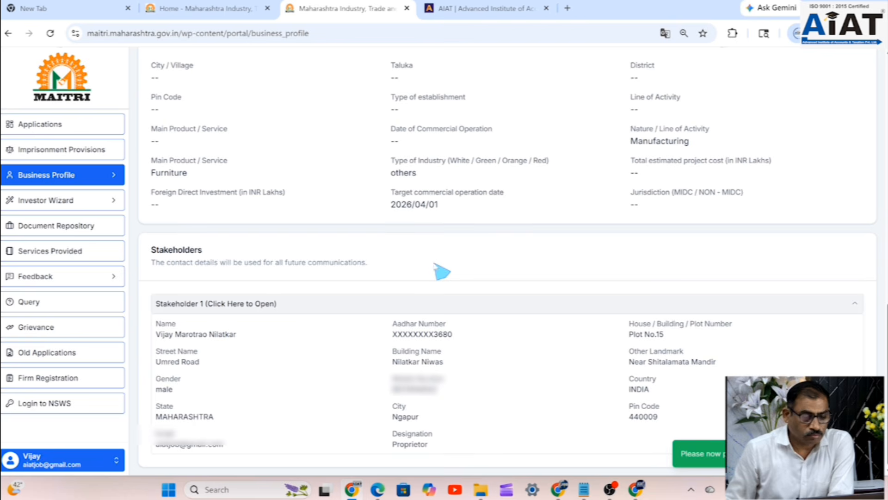
- Apply for the Labour Department's Shops and Establishments Act, 1948 registration from Services Provided
click(55, 260)
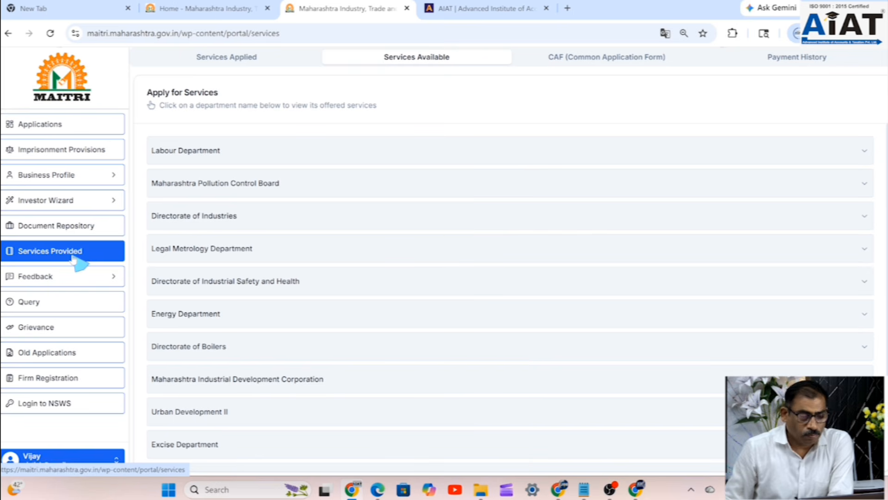
click(215, 157)
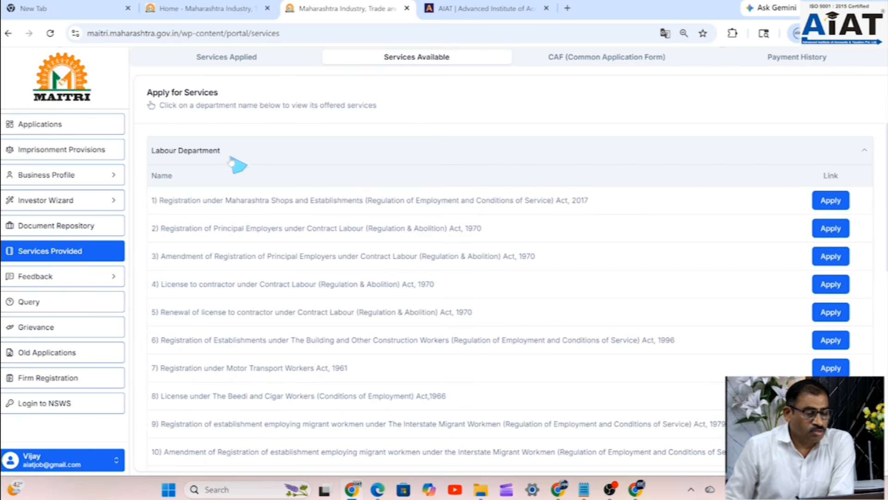
click(832, 203)
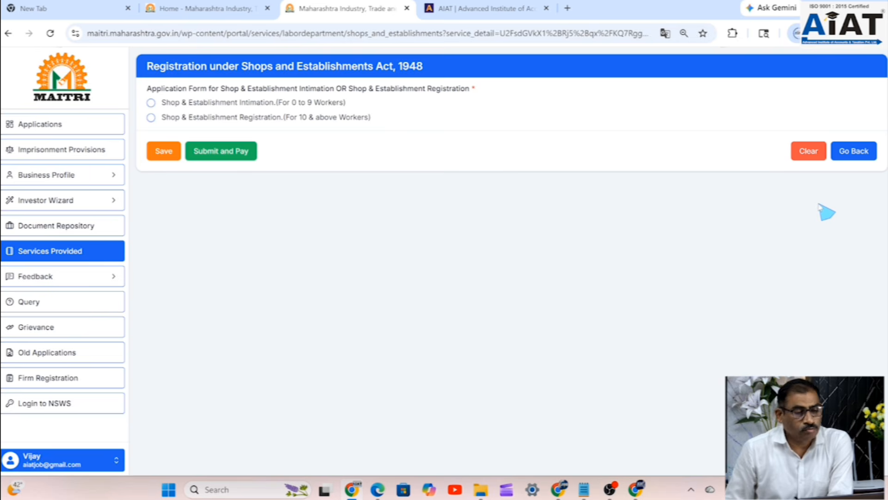
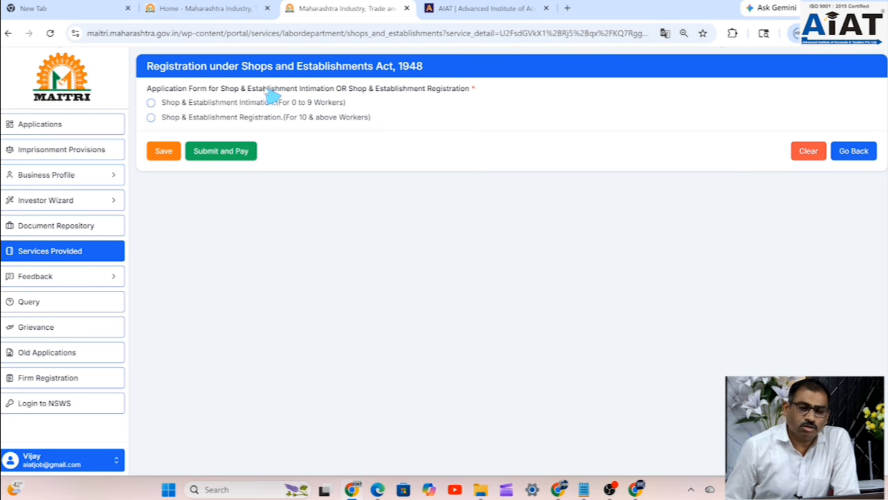
- Choose Shop & Establishment Intimation for 0 to 9 workers to expand the full form
click(151, 103)
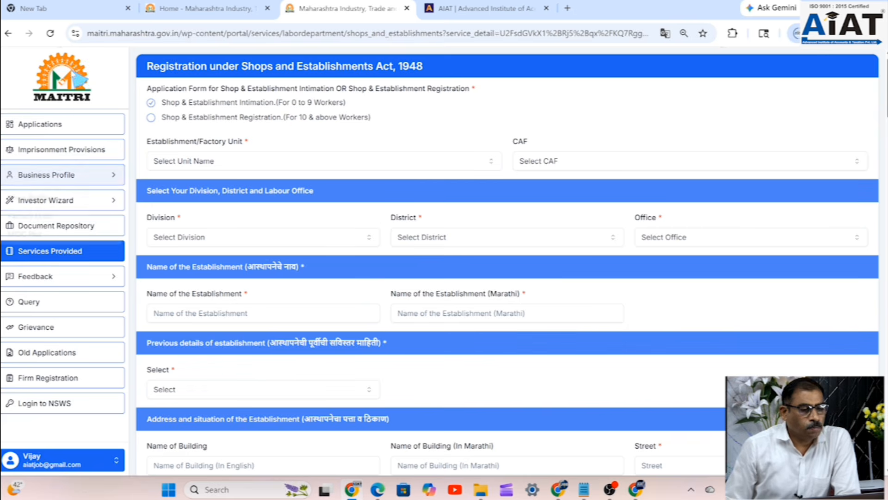
click(65, 175)
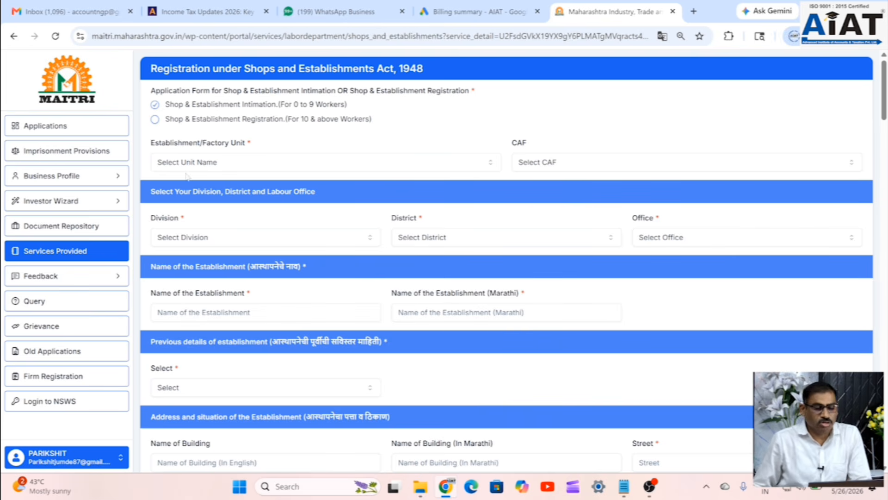
- Select Pariyug Industries as the establishment unit and Nagpur as the division
click(252, 174)
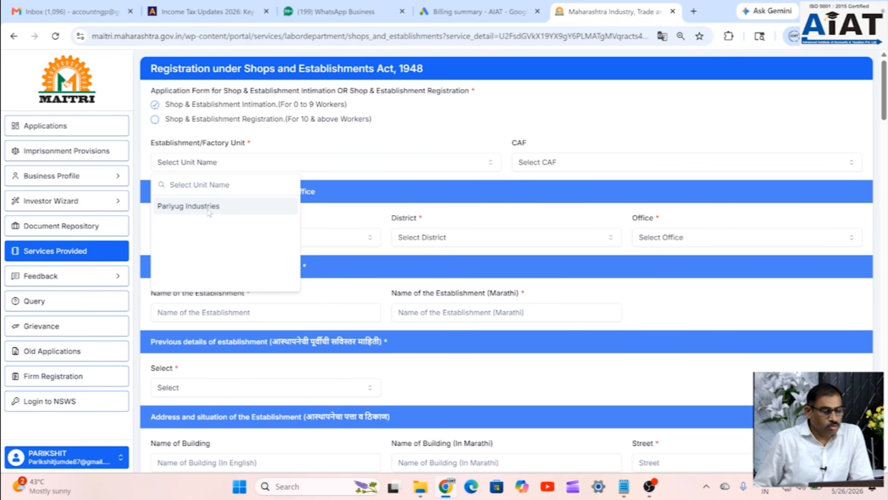
click(208, 209)
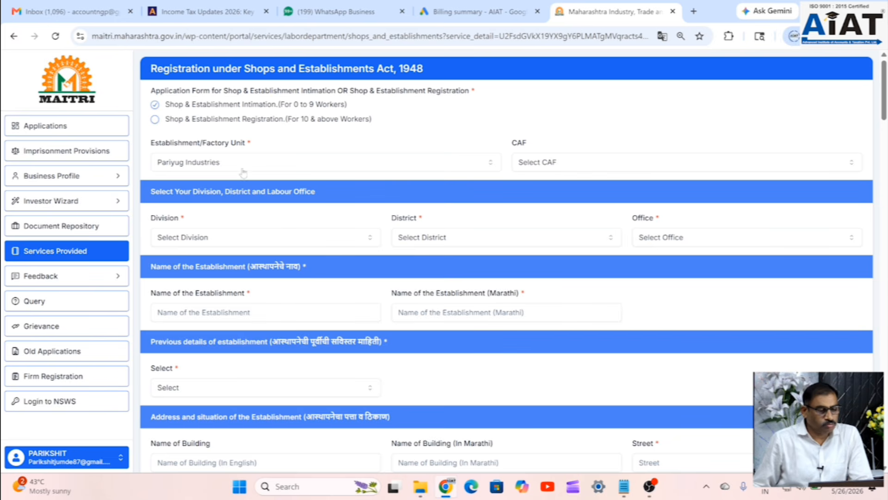
click(249, 240)
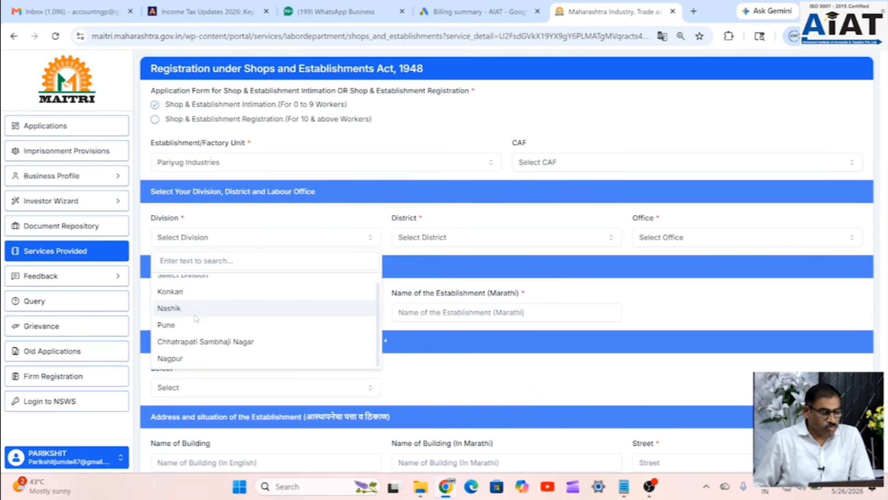
click(176, 363)
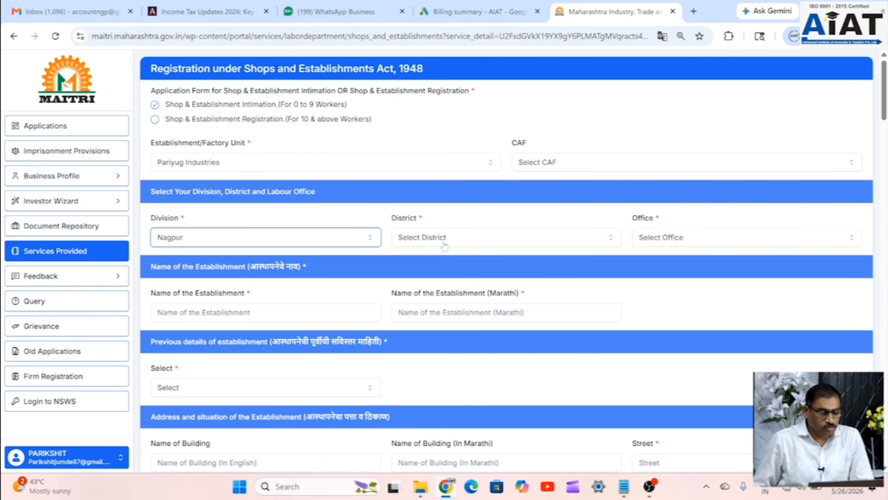
click(318, 238)
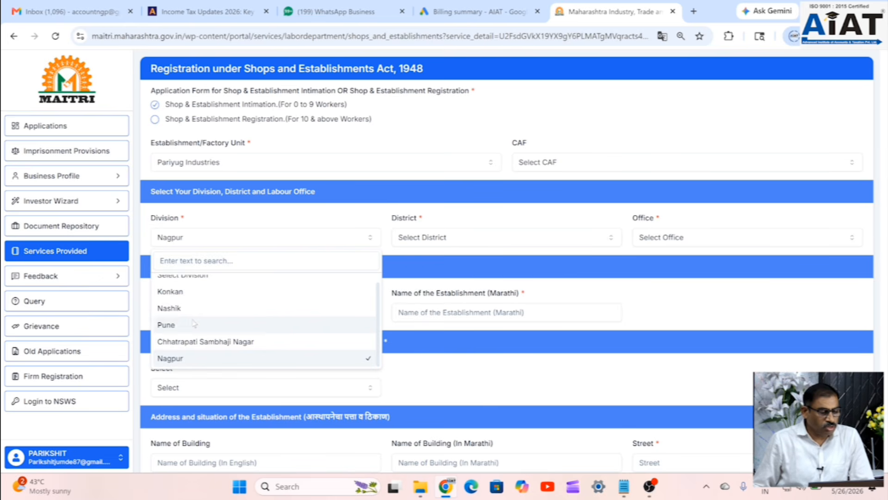
click(170, 358)
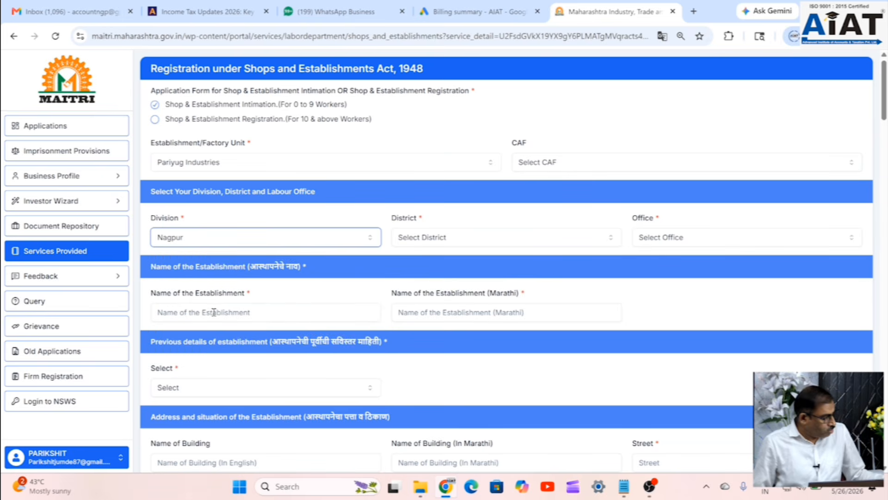
click(396, 239)
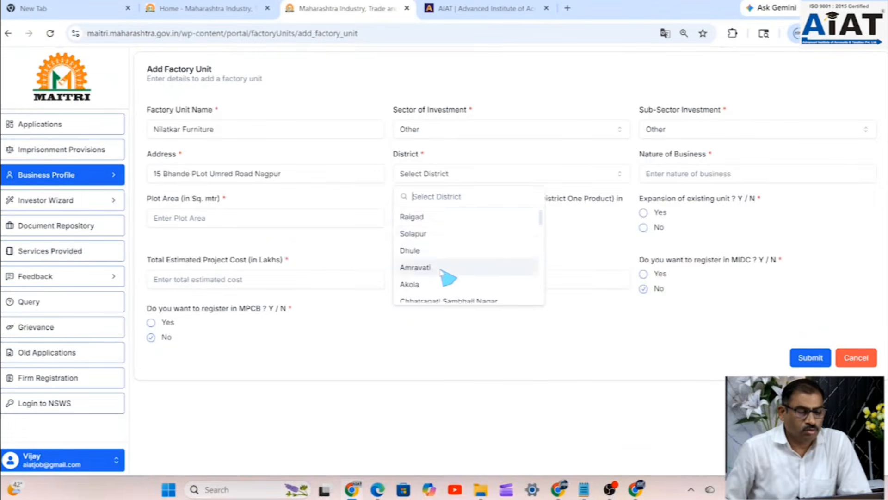
scroll(441, 272, down, 10)
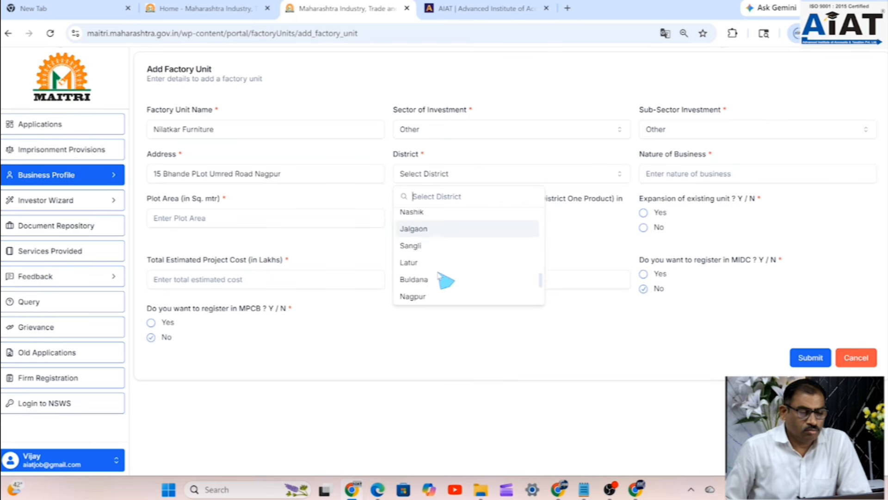
- Set the unit's district to Nagpur, nature of business Manufacturing, plot area 500, and ODOP No
scroll(441, 277, up, 2)
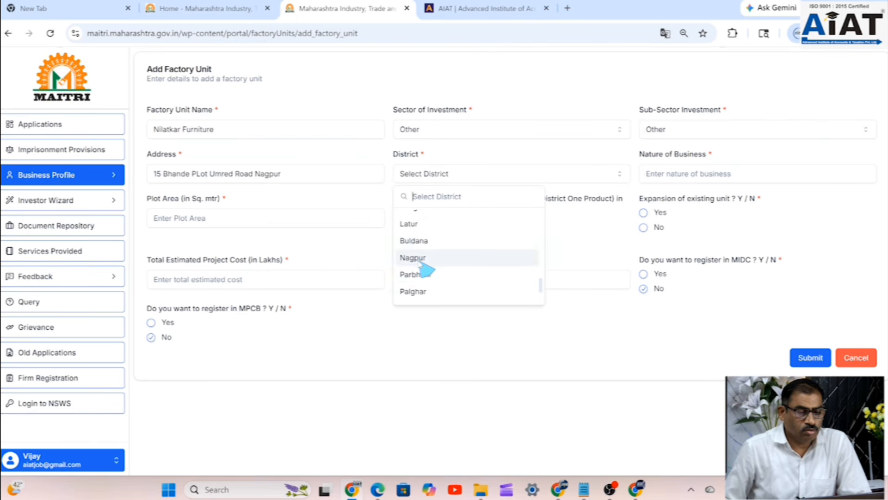
click(419, 259)
click(738, 175)
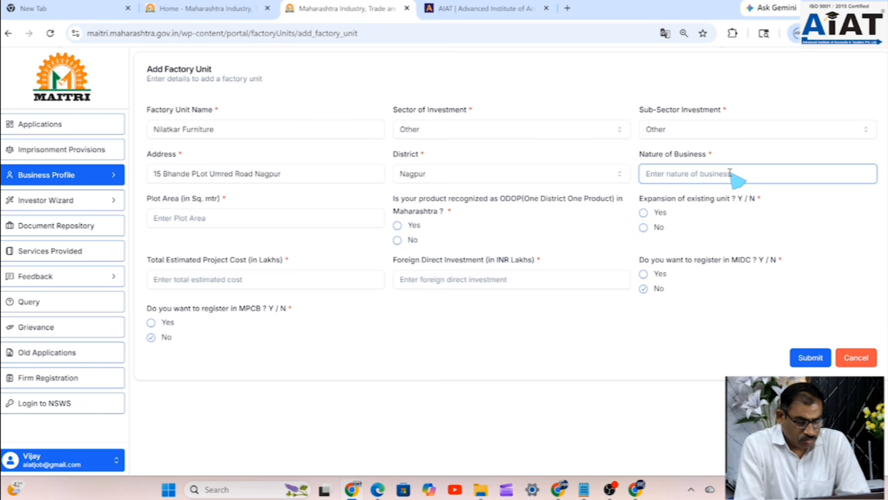
text(Manufacturing)
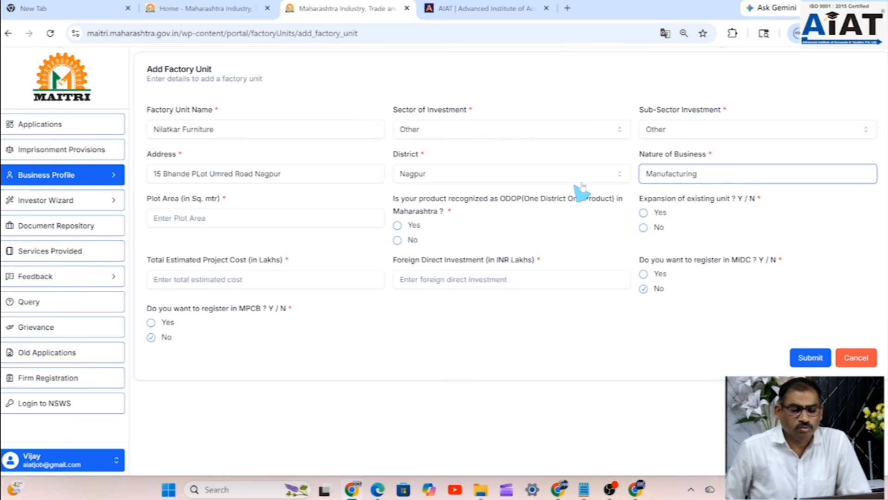
click(244, 224)
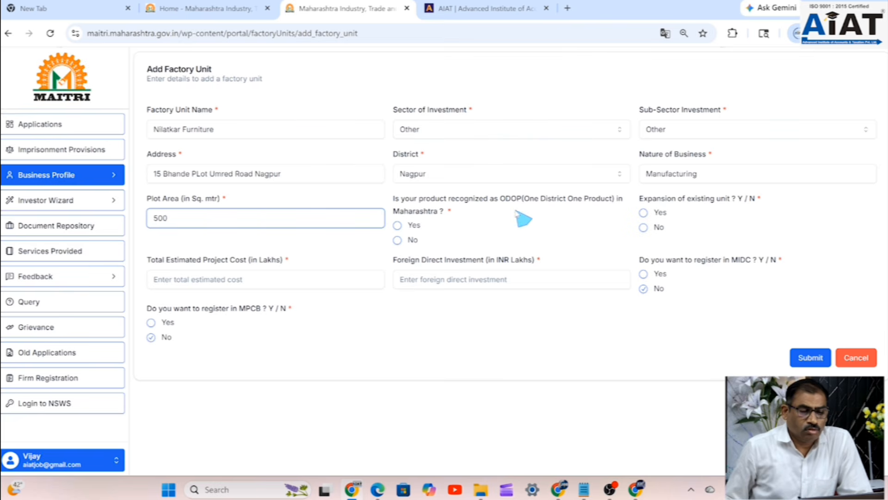
click(399, 241)
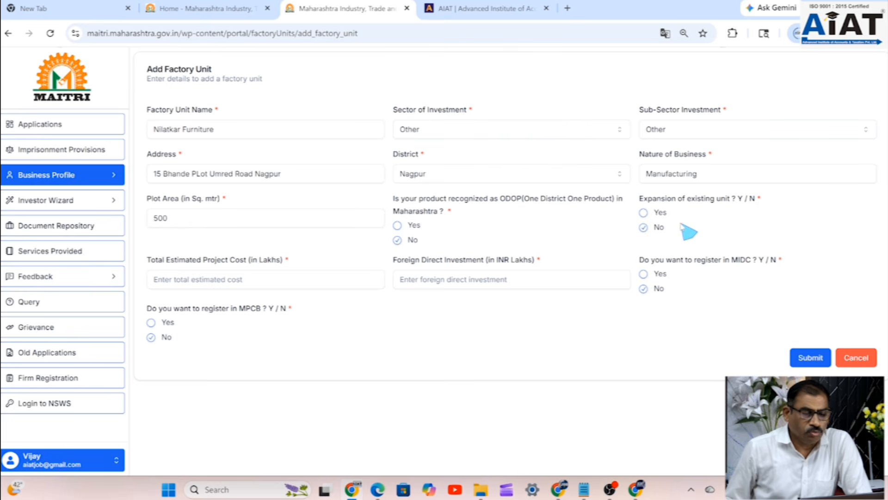
- Enter total project cost 5 lakhs and FDI 0, and answer Yes to MIDC registration
click(220, 276)
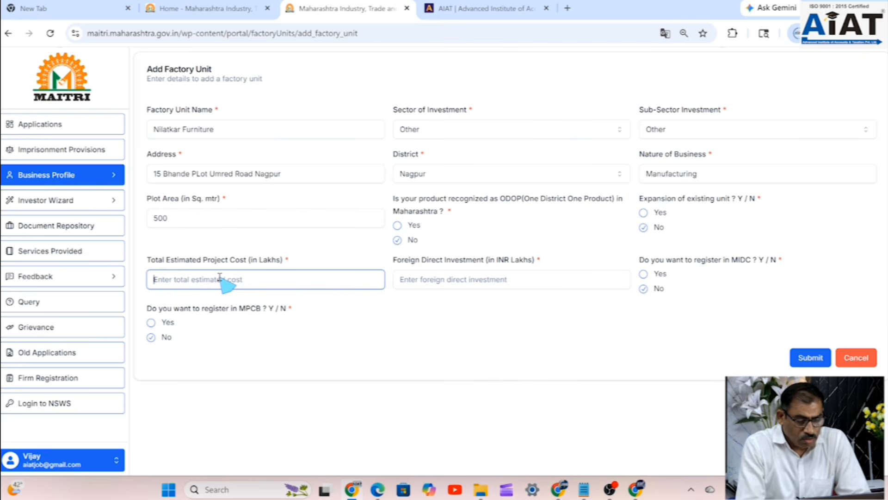
text(5)
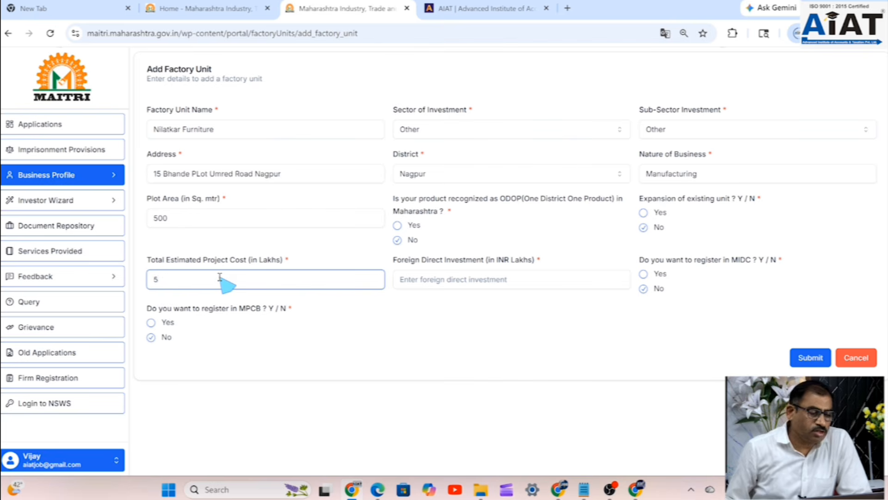
click(443, 280)
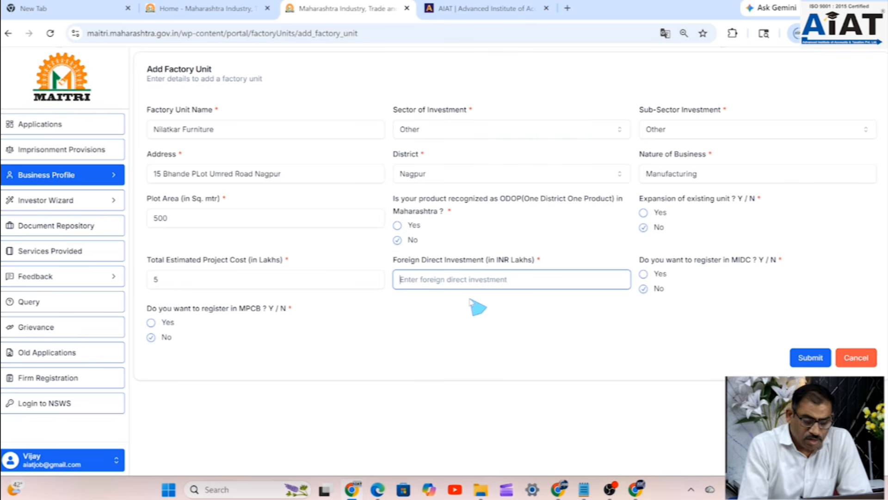
text(0)
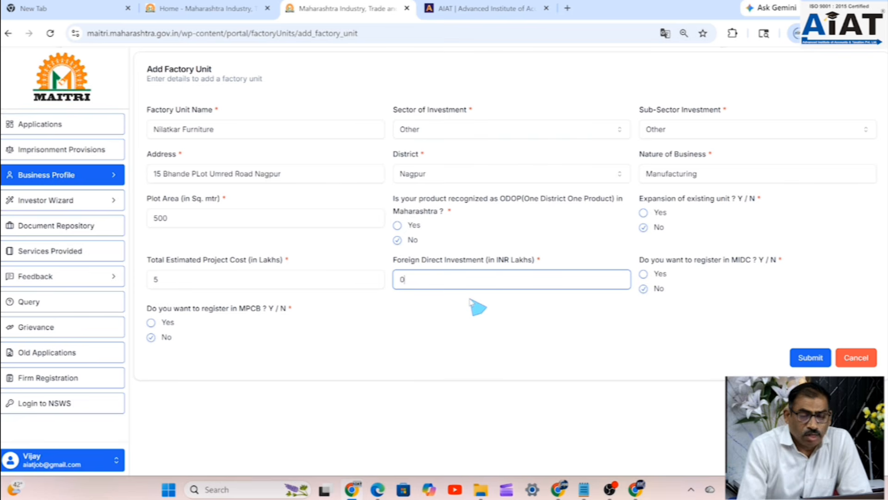
click(644, 274)
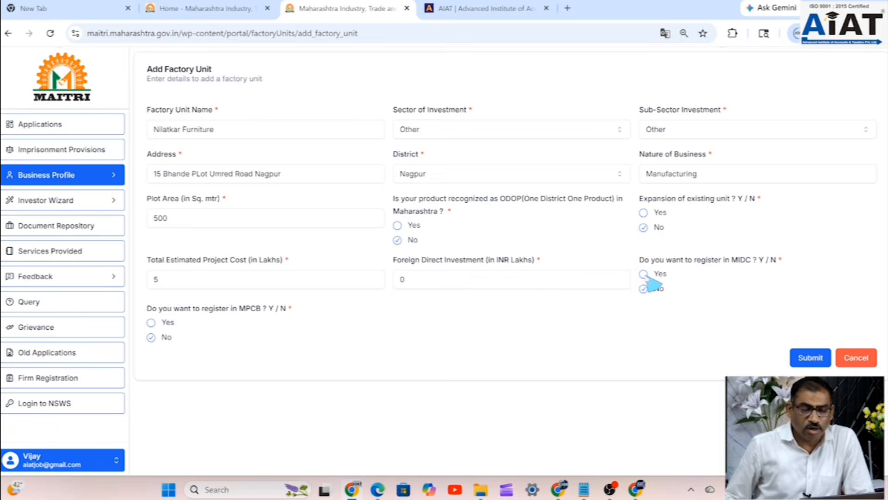
- Review the factory unit form, toggling MPCB registration and finally leaving it answered No
scroll(671, 310, down, 5)
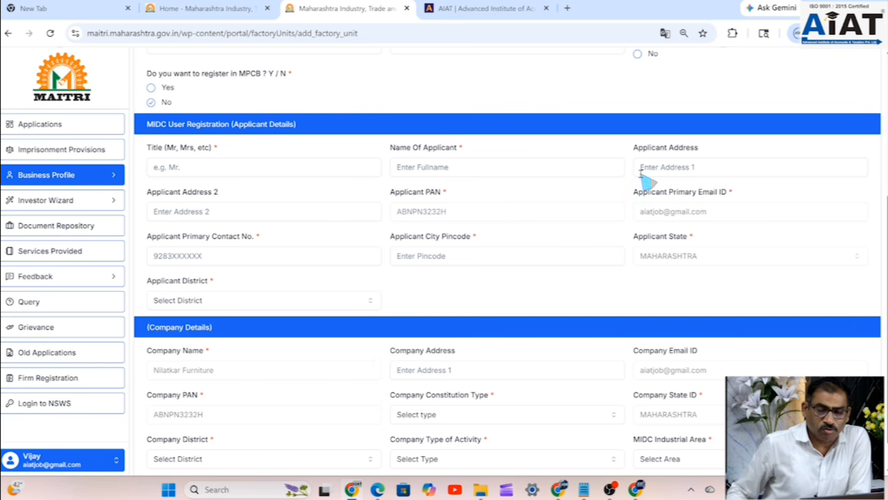
scroll(706, 194, down, 1)
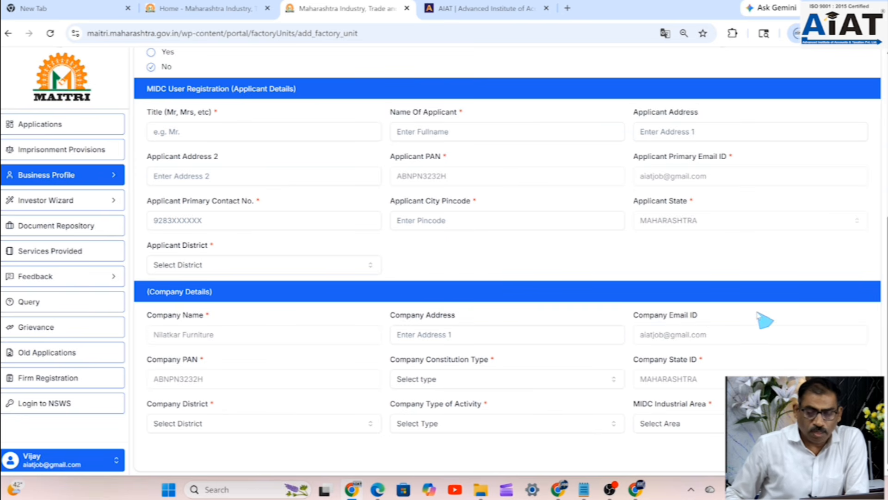
scroll(765, 320, up, 6)
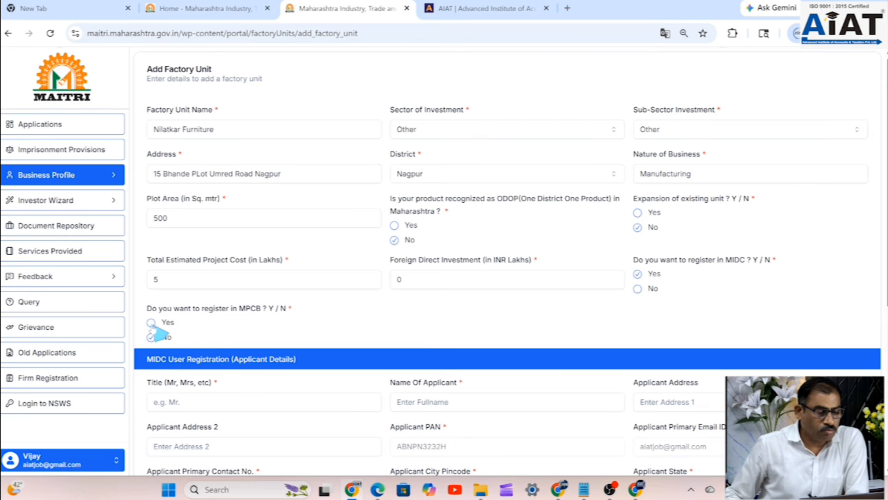
click(152, 324)
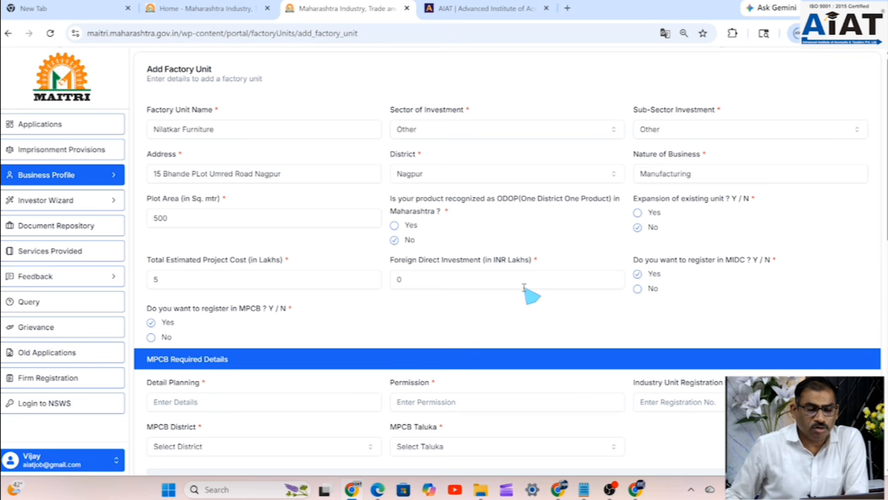
scroll(527, 292, down, 1)
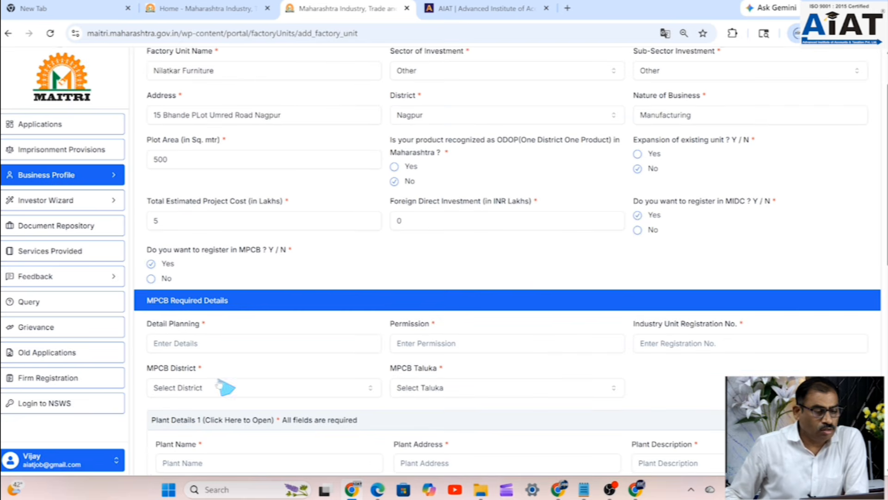
click(152, 278)
scroll(327, 294, down, 2)
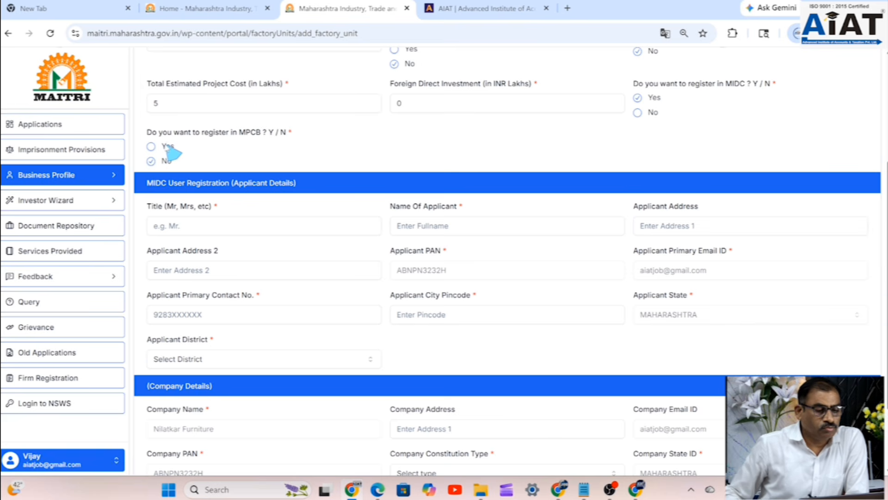
click(152, 147)
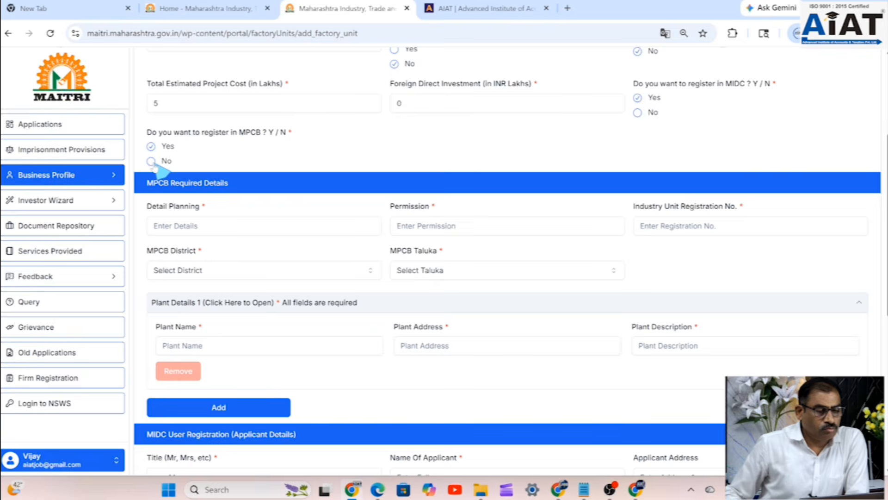
click(152, 161)
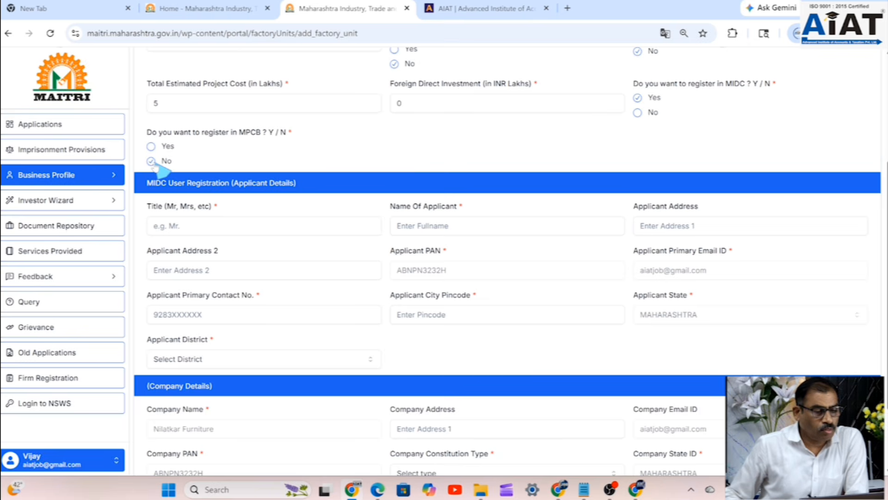
click(152, 147)
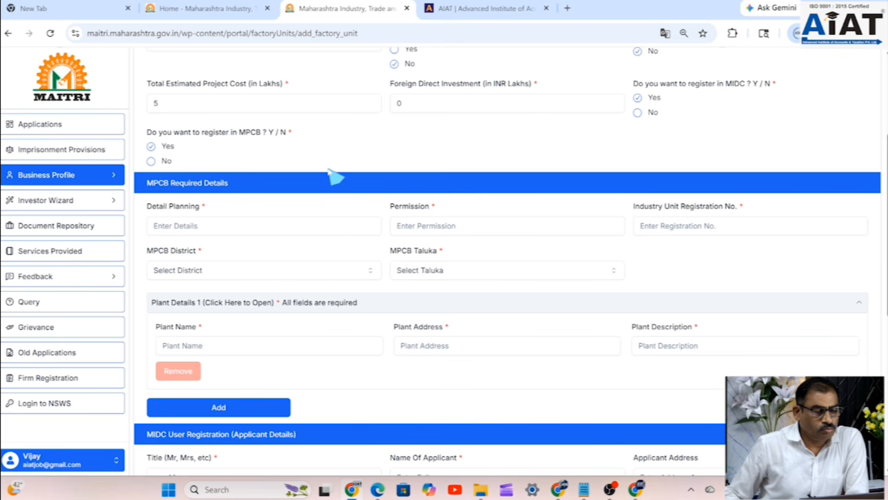
scroll(642, 223, down, 2)
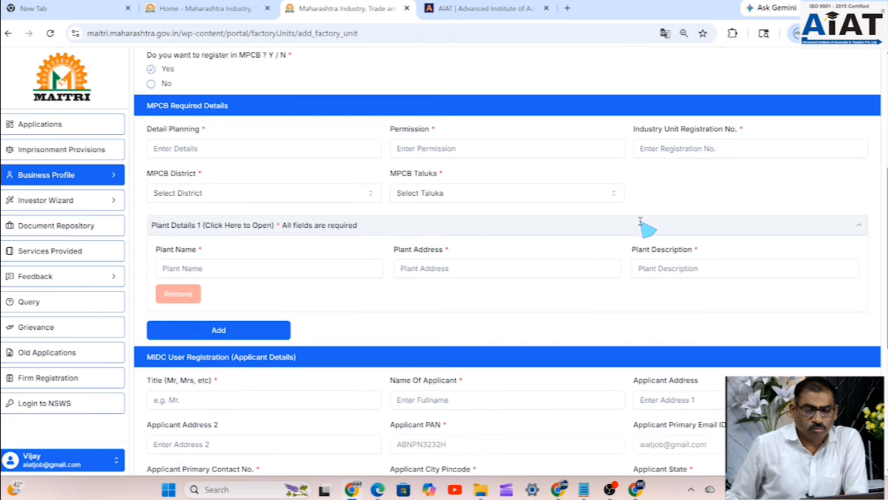
scroll(641, 222, down, 7)
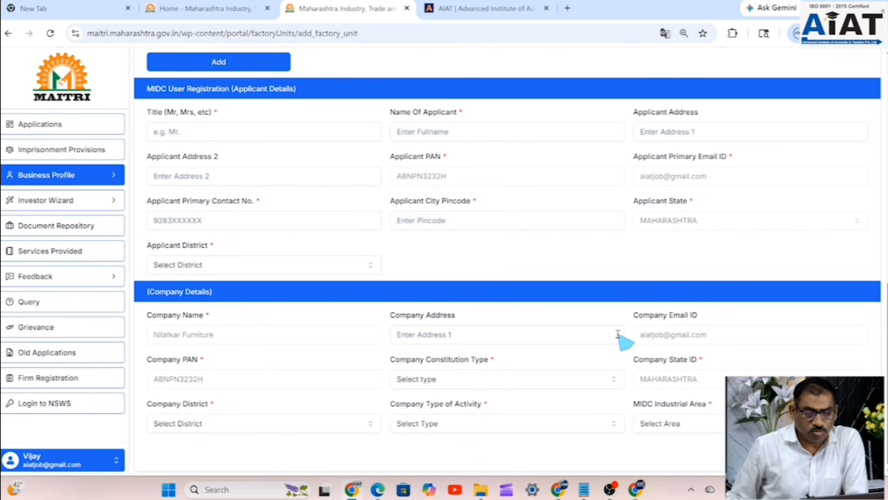
scroll(621, 340, up, 5)
scroll(518, 332, up, 9)
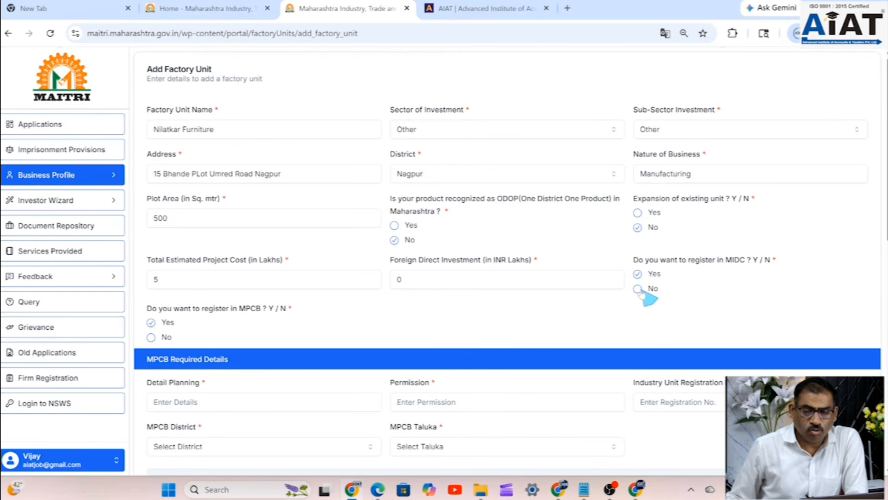
click(152, 337)
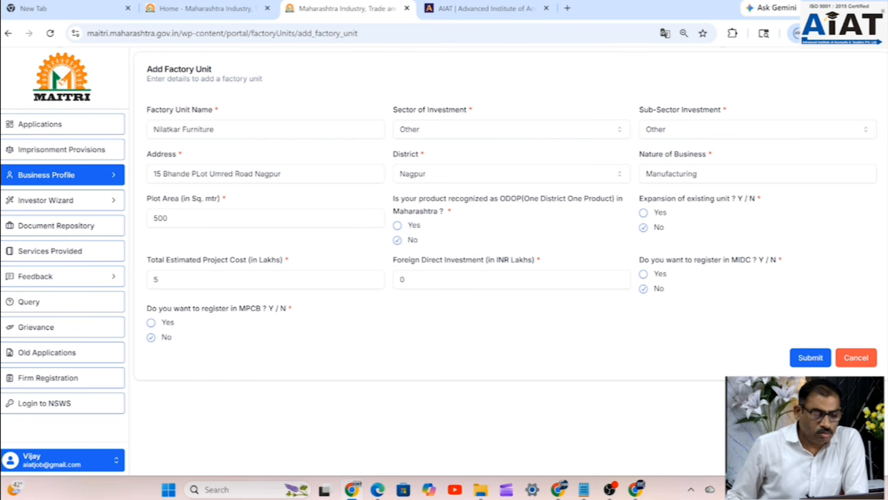
- Submit the Nilatkar Furniture factory unit so it is saved in the unit list
click(801, 361)
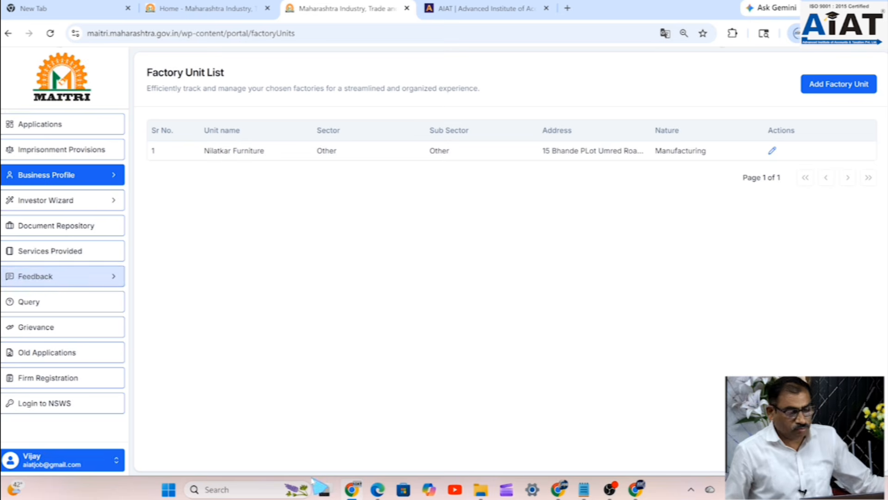
key(ctrl+a)
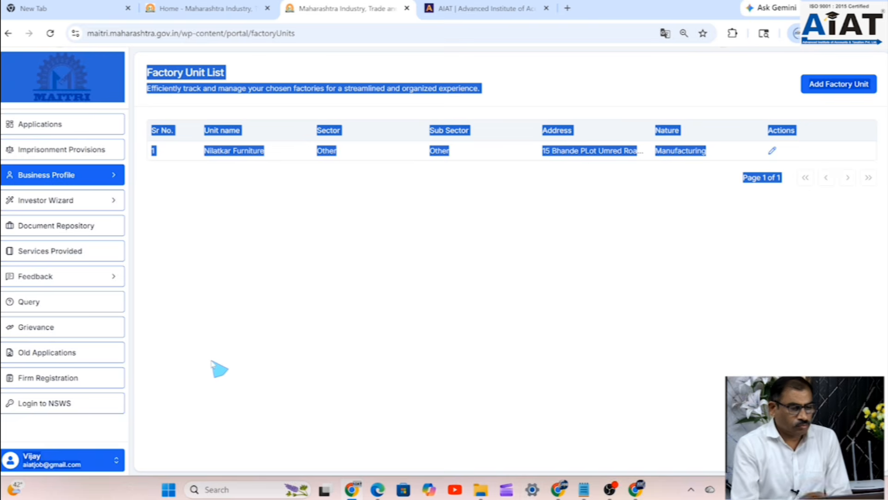
click(387, 337)
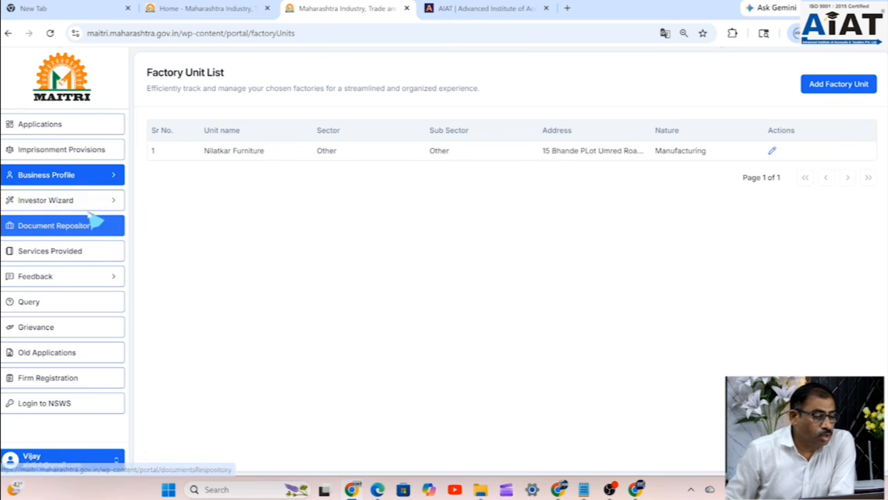
- View the Business Profile details, then bring up the list of services by department
click(92, 185)
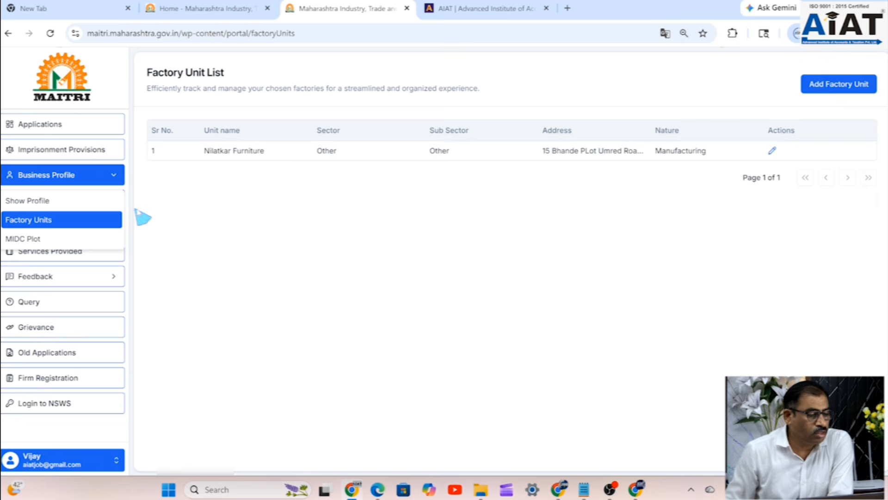
click(59, 202)
scroll(199, 231, down, 14)
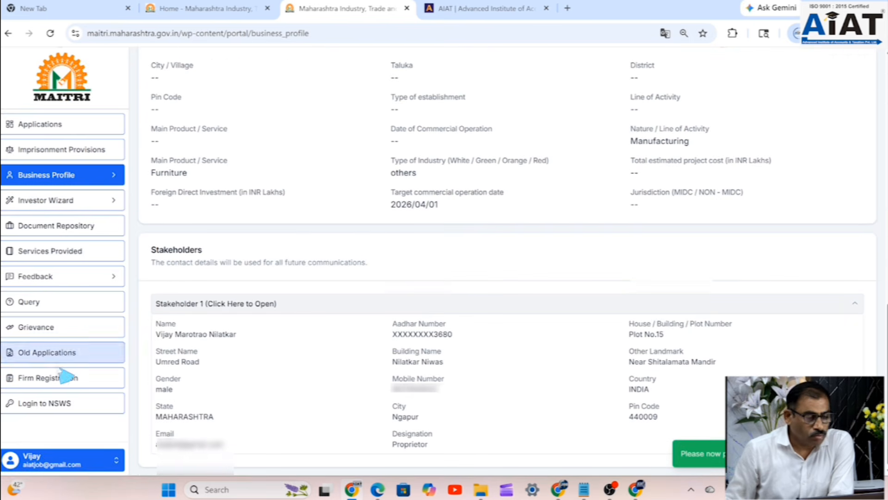
click(56, 255)
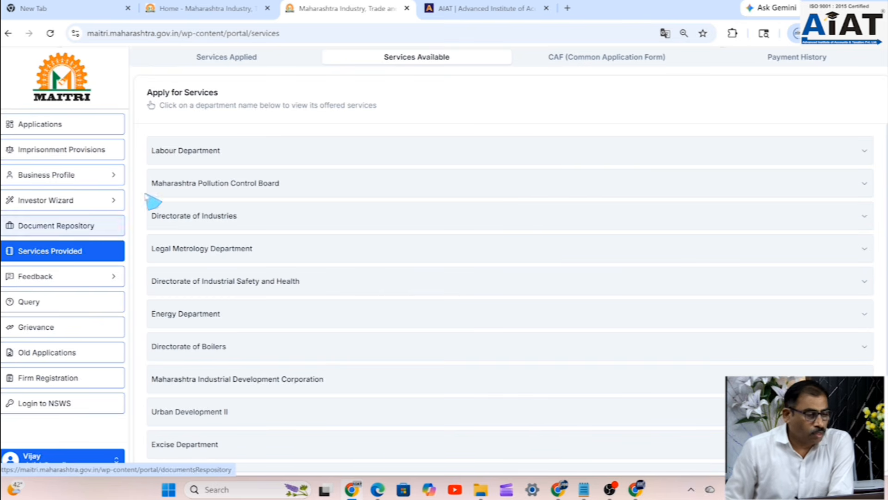
- Apply for the Labour Department's Shops and Establishments Act, 1948 registration
click(217, 157)
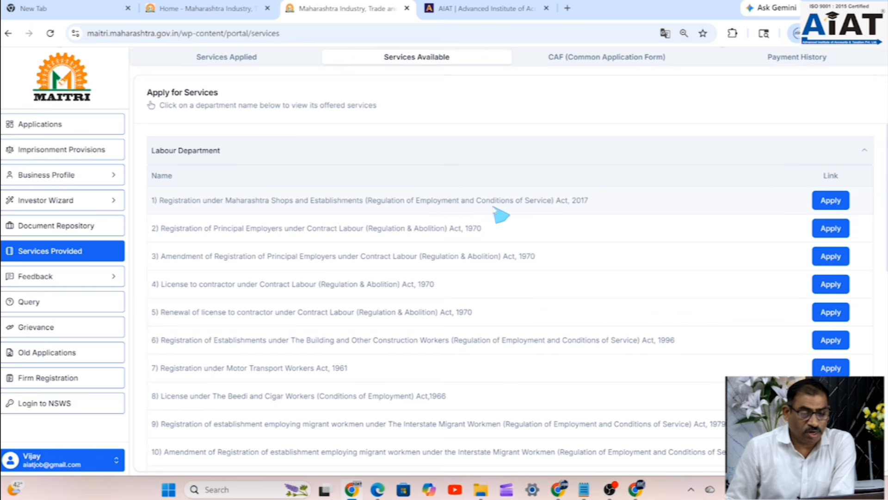
click(831, 203)
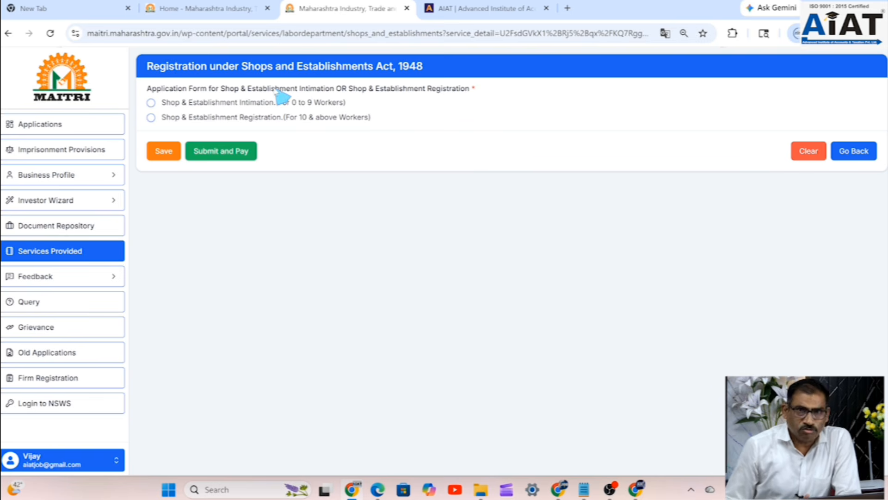
- Select Shop & Establishment Intimation for 0 to 9 workers to reveal the application form
click(151, 103)
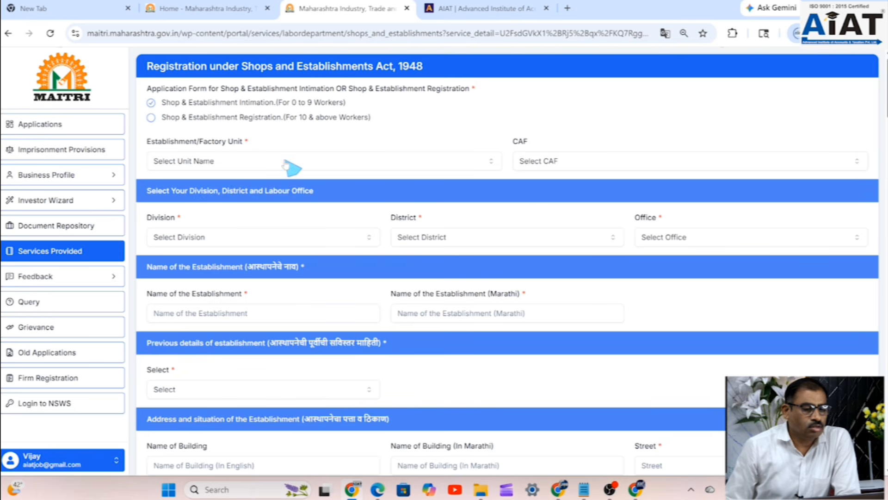
click(62, 175)
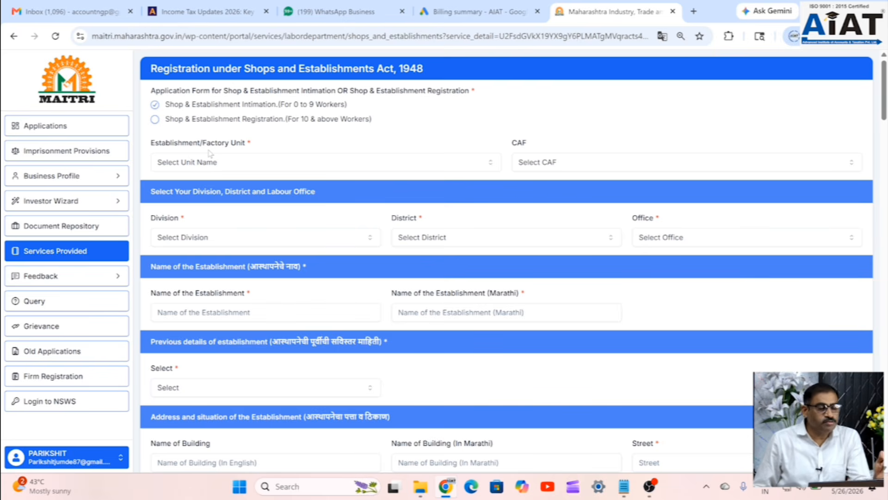
- Choose Pariyug Industries as the establishment unit and Nagpur as the division
click(253, 172)
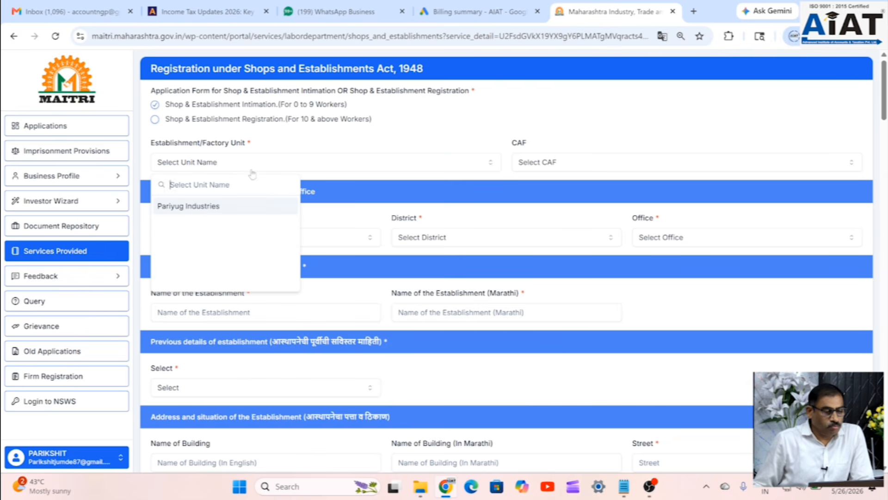
click(209, 206)
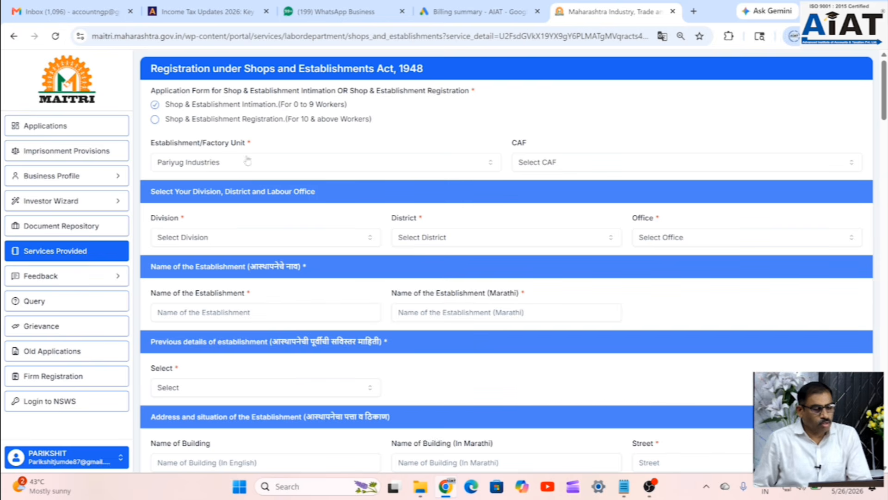
click(248, 238)
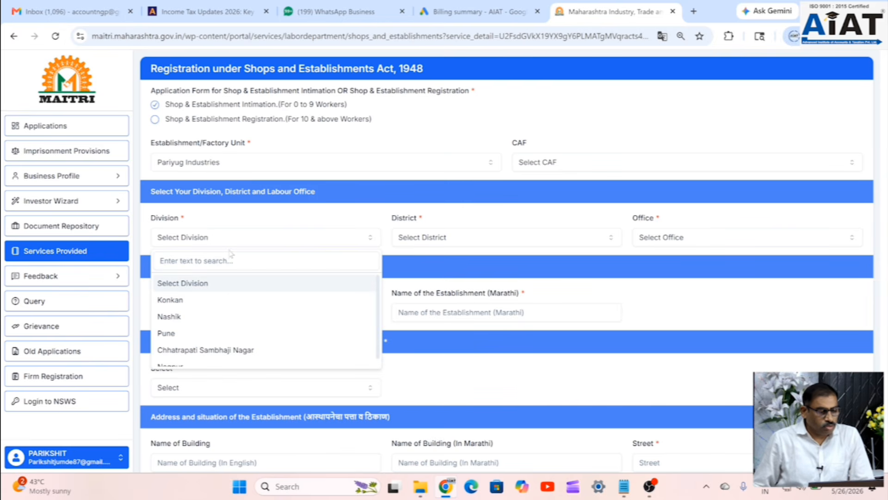
scroll(172, 314, down, 1)
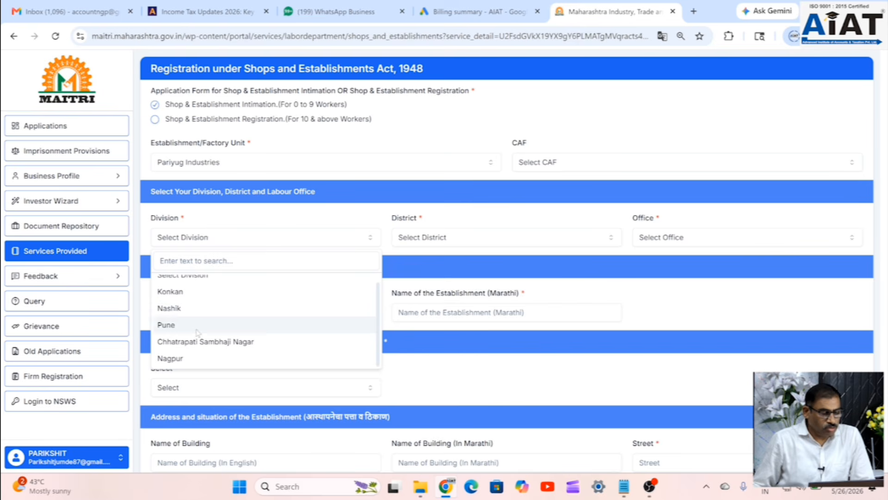
click(171, 358)
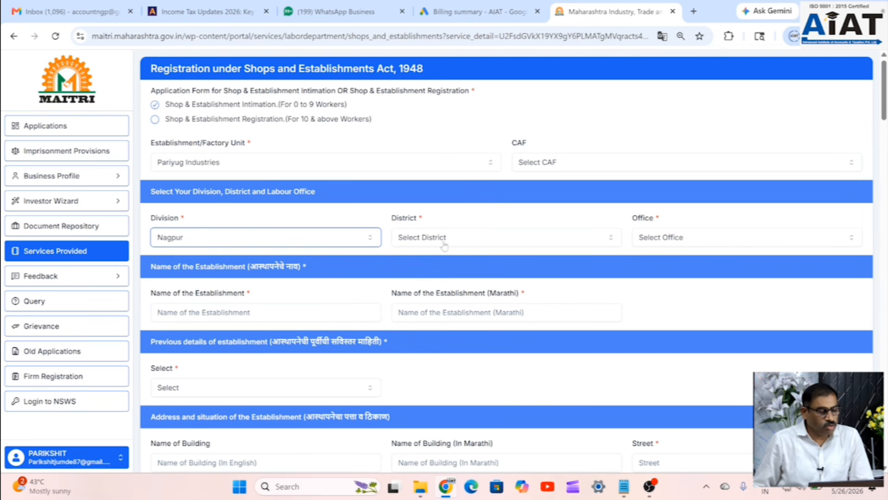
click(315, 237)
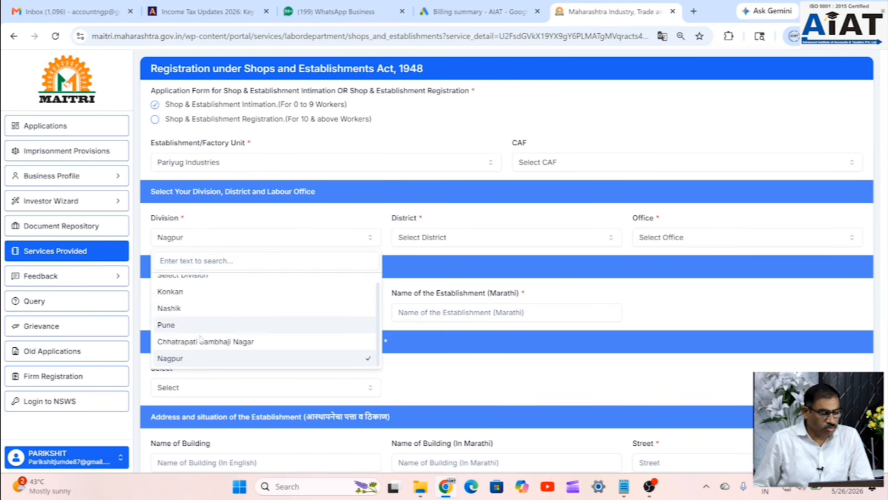
click(172, 362)
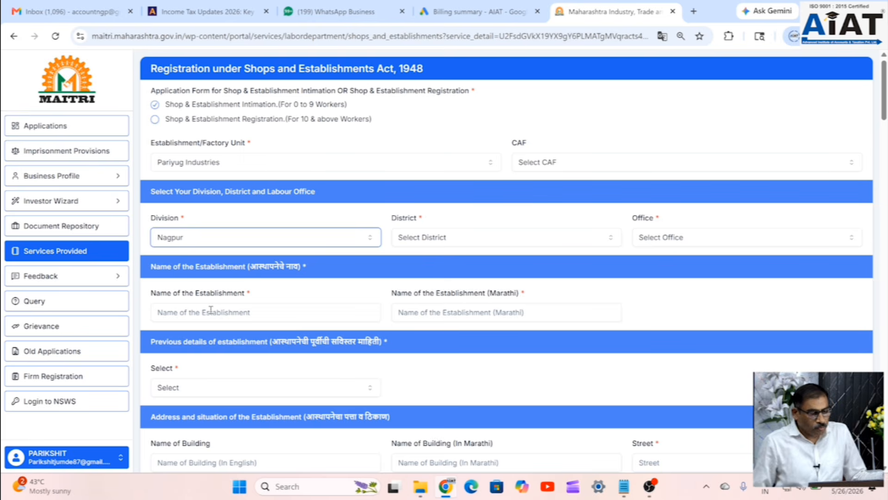
- Set the district to Nagpur and the office to Additional Commissioner of Labour, Nagpur
click(397, 237)
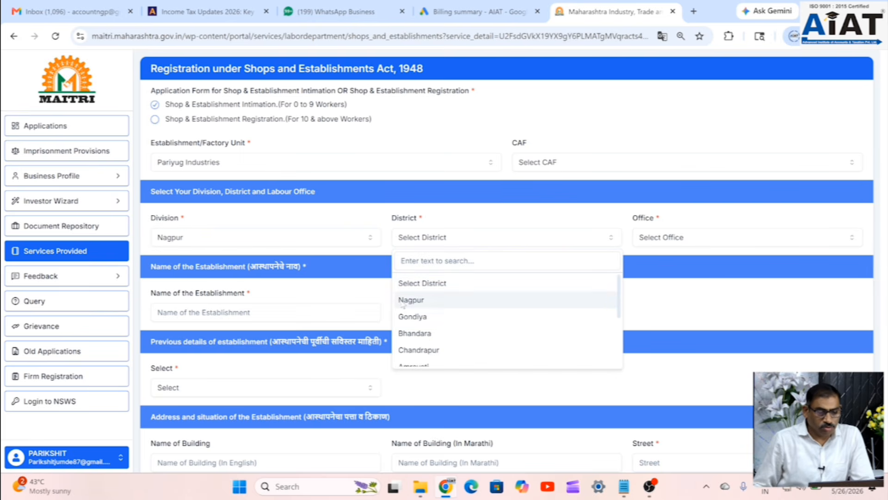
scroll(411, 310, down, 3)
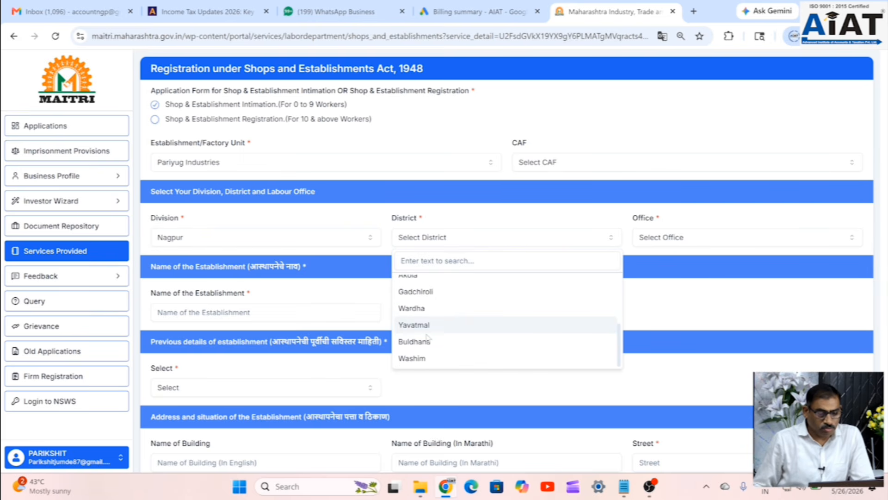
scroll(426, 337, up, 2)
scroll(428, 337, up, 2)
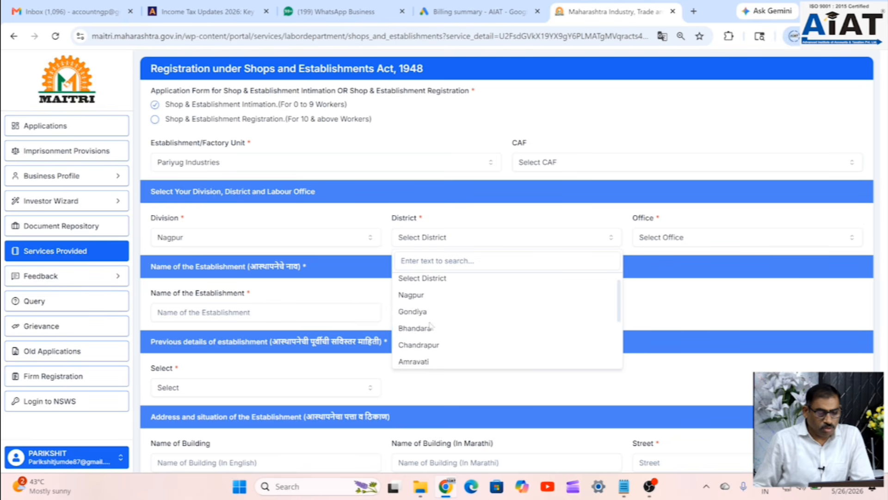
click(412, 301)
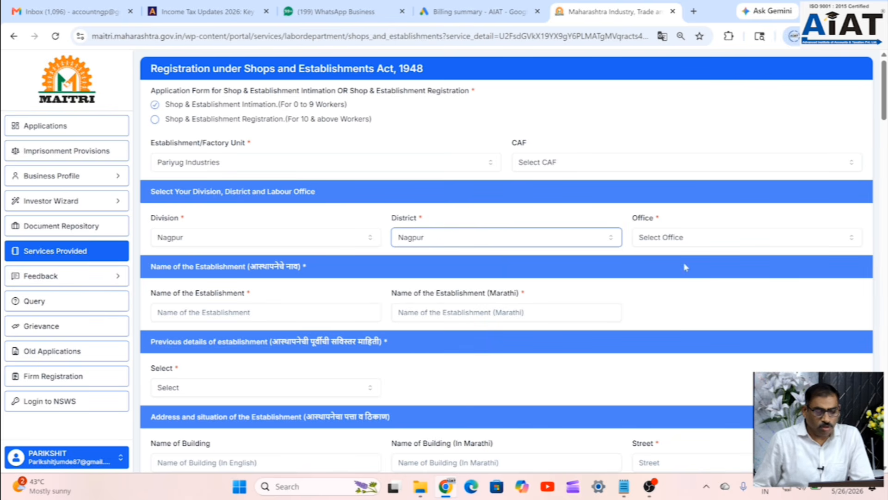
click(746, 242)
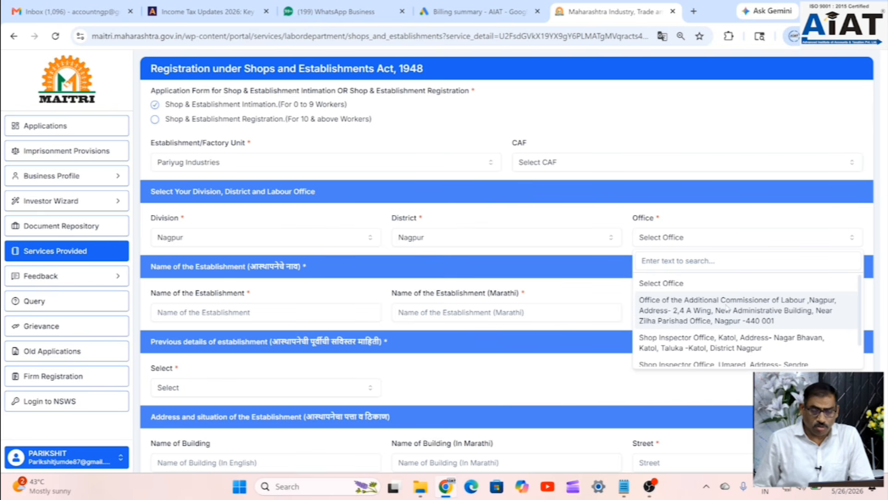
click(726, 308)
click(277, 318)
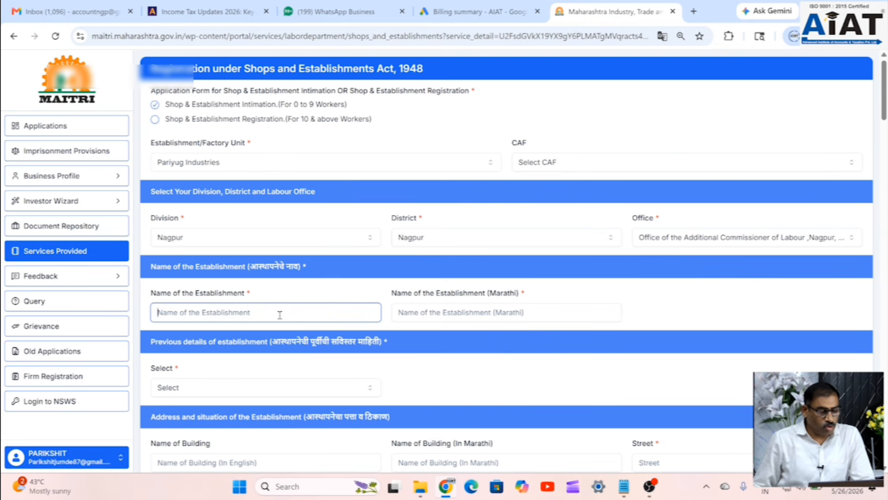
mouse_move(628, 489)
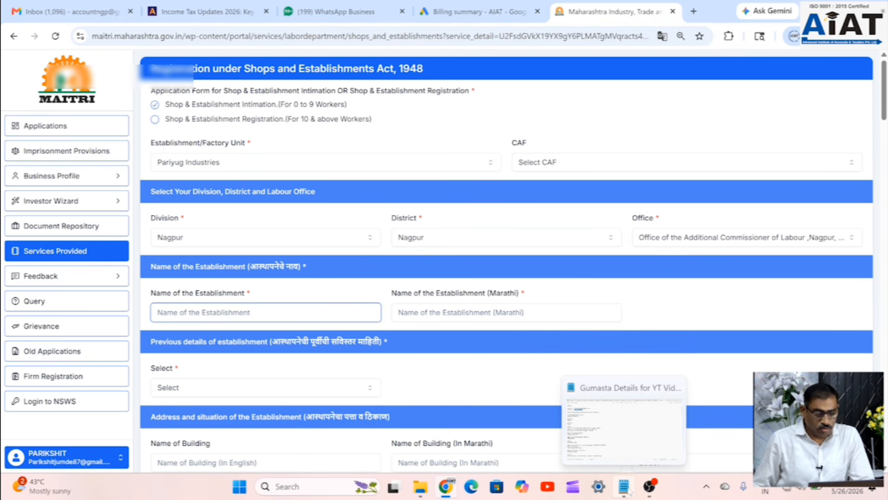
- Paste Pariyug Industries from the Gumasta Details notes into the establishment name, then select the Marathi name
click(625, 487)
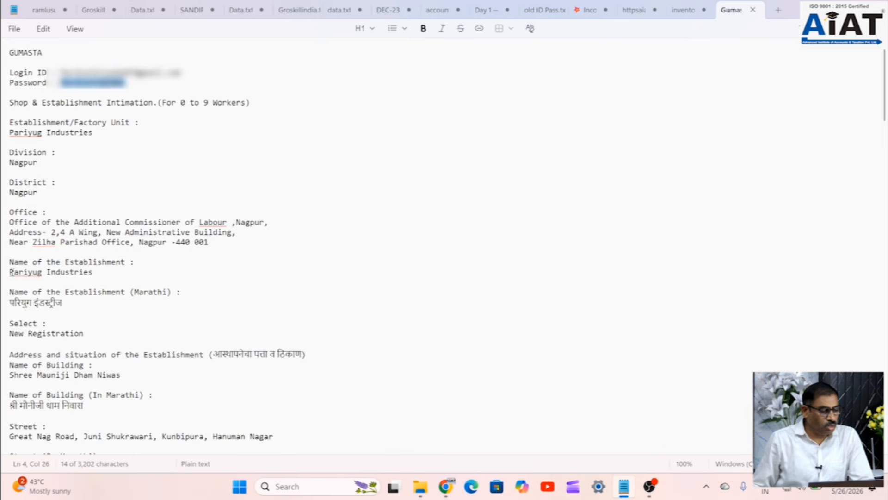
drag(10, 272, 94, 274)
key(ctrl+c)
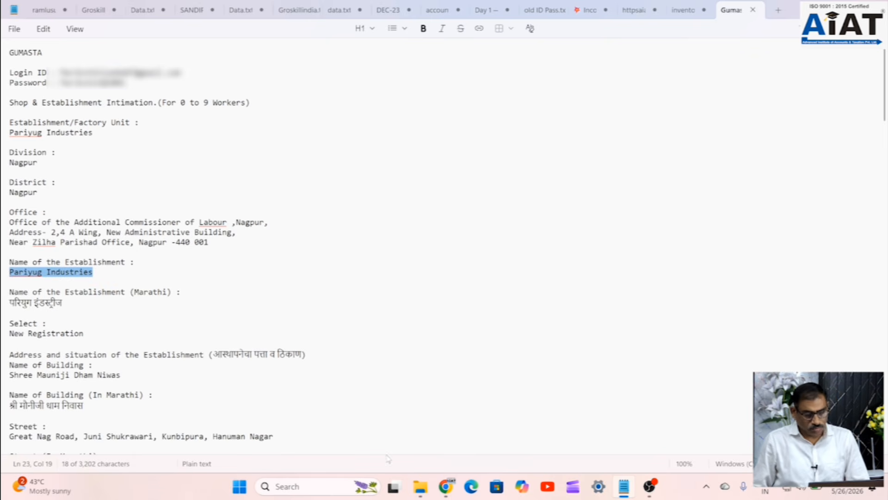
click(446, 486)
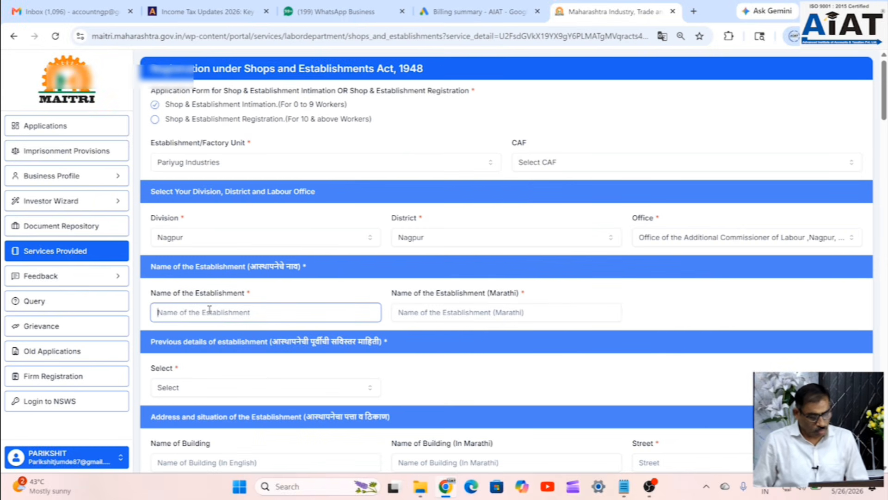
key(ctrl+v)
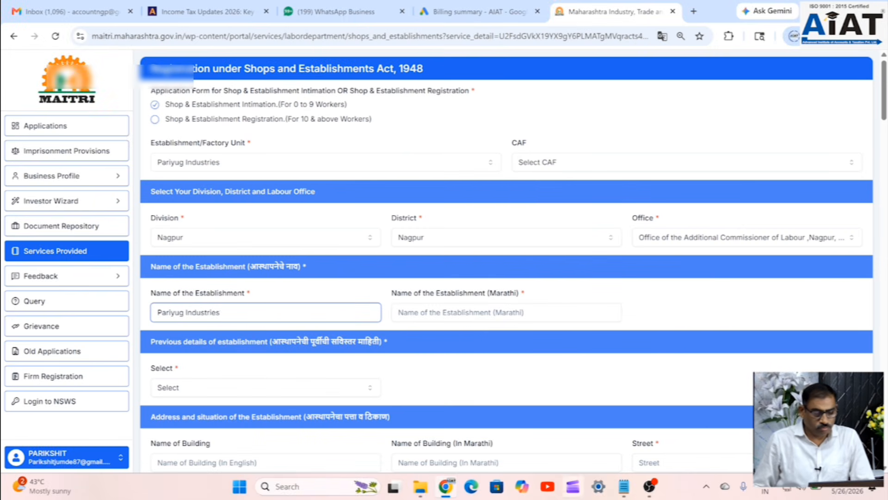
click(624, 486)
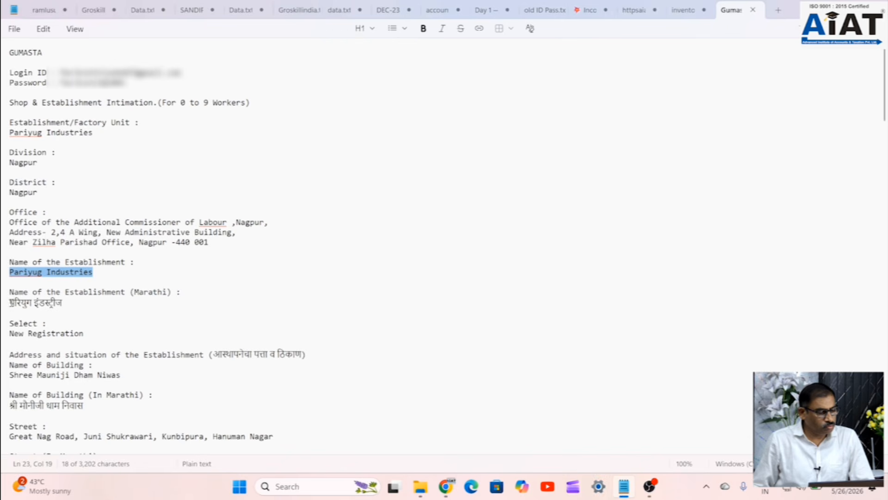
drag(9, 303, 65, 306)
key(ctrl+c)
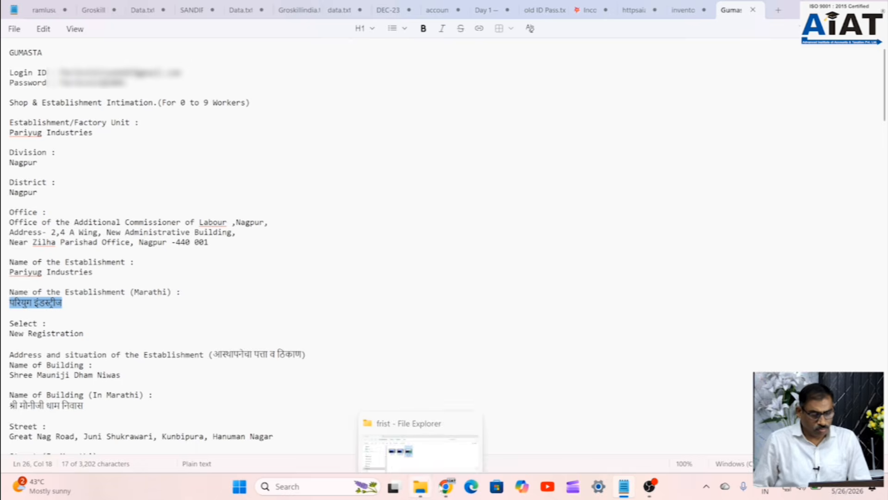
click(446, 485)
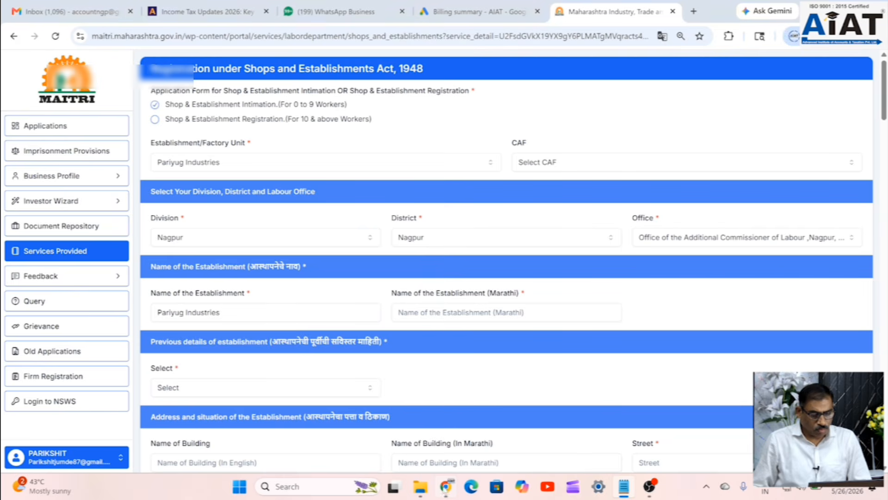
- Paste the Marathi name परियुग इंडस्ट्रीज and set previous establishment details to New Registration
click(446, 317)
key(ctrl+v)
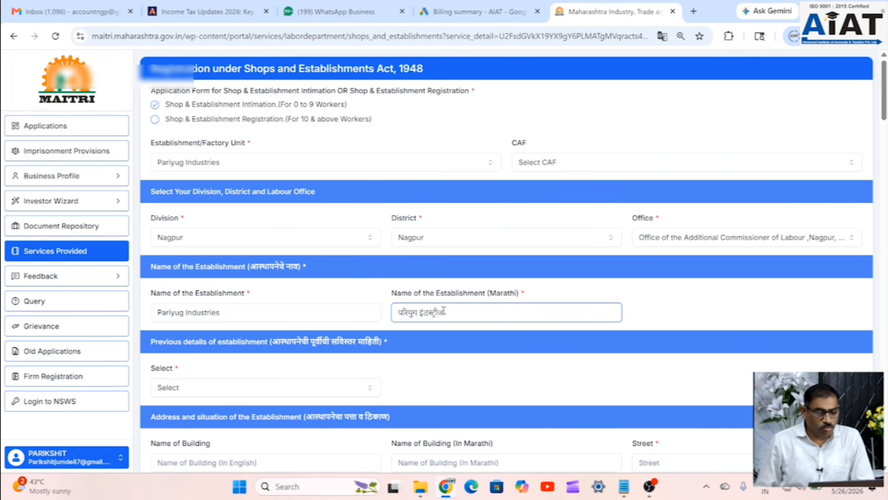
click(374, 393)
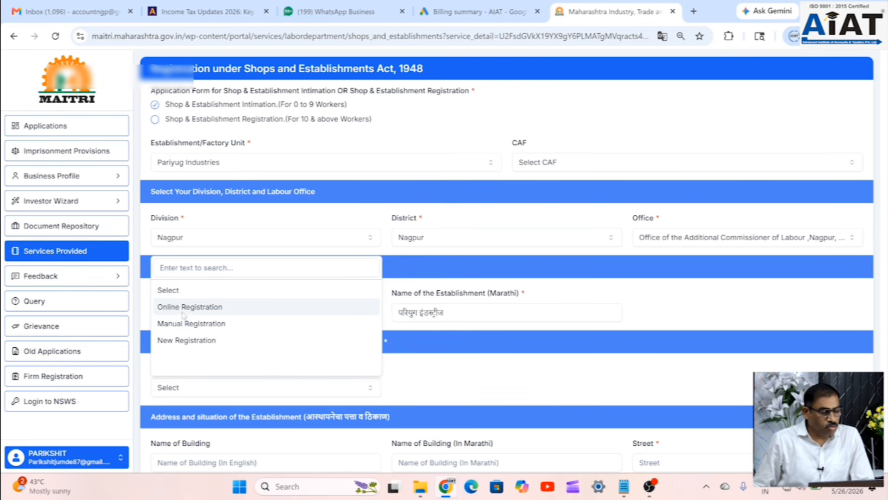
click(194, 345)
scroll(335, 366, down, 3)
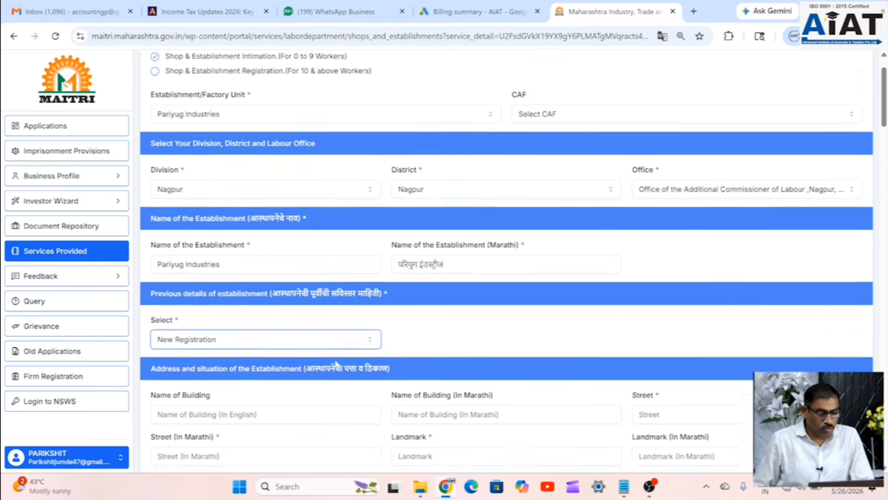
scroll(336, 363, down, 1)
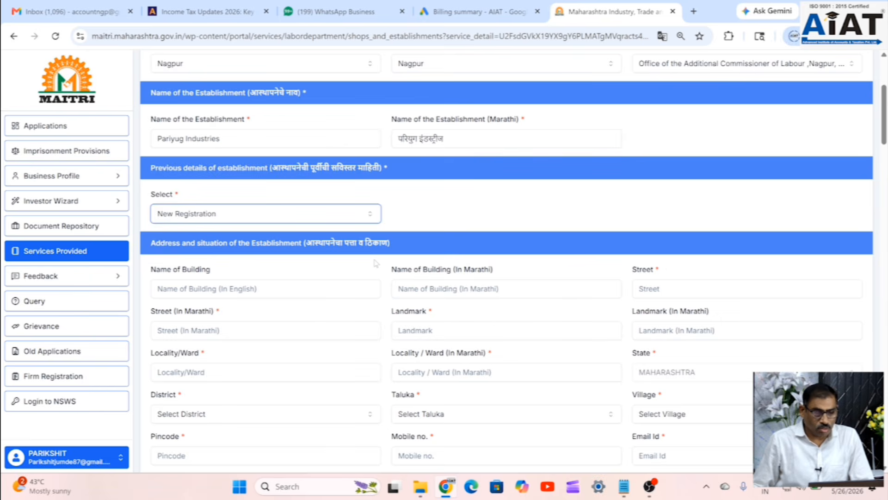
scroll(375, 263, down, 1)
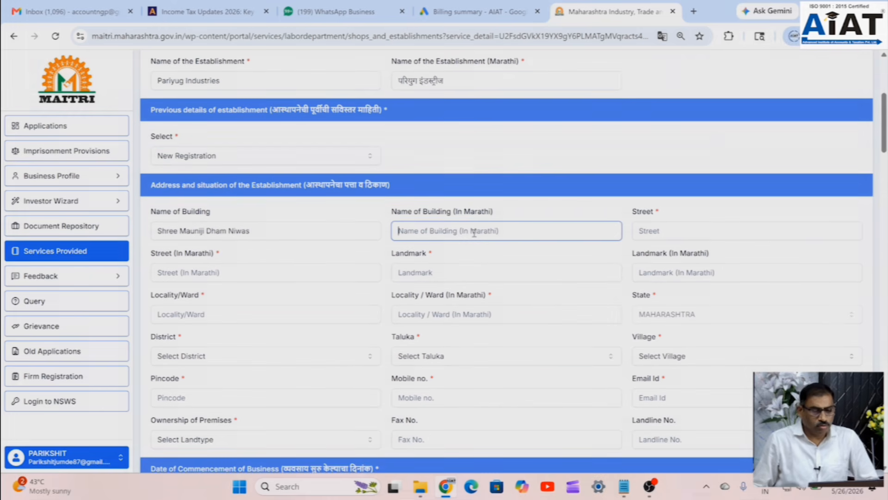
- Paste the building name in Marathi and type the street name in English
click(474, 230)
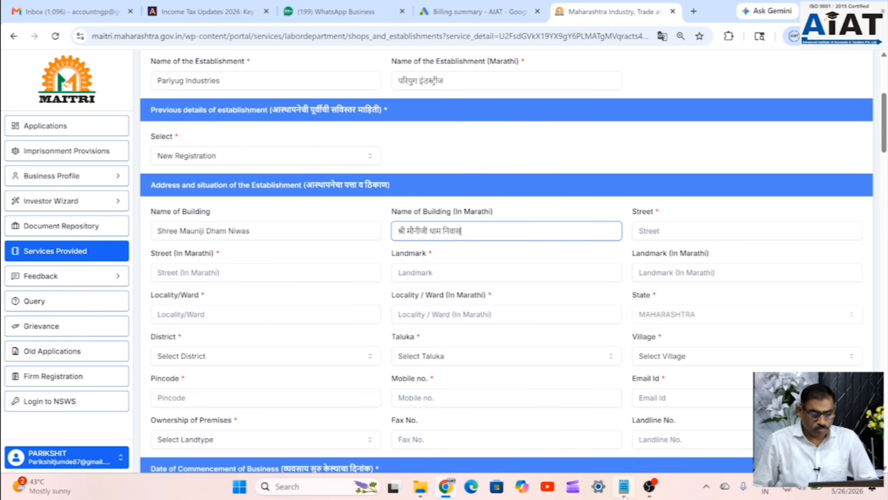
click(649, 231)
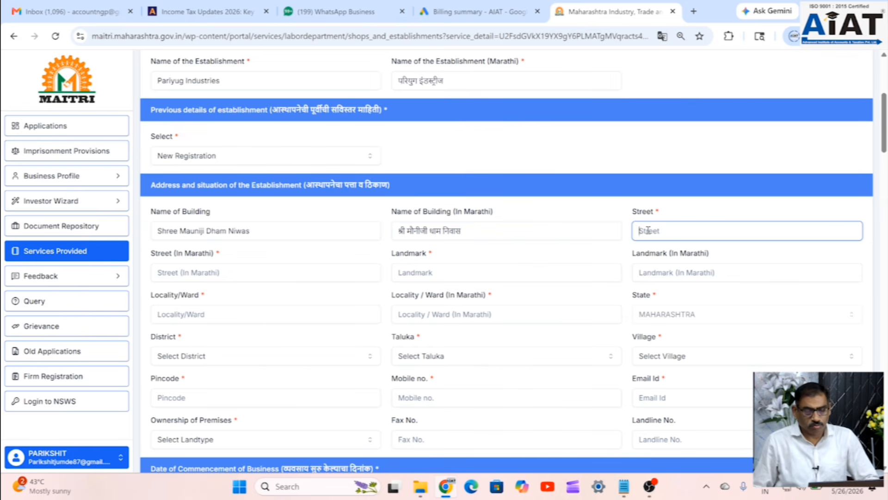
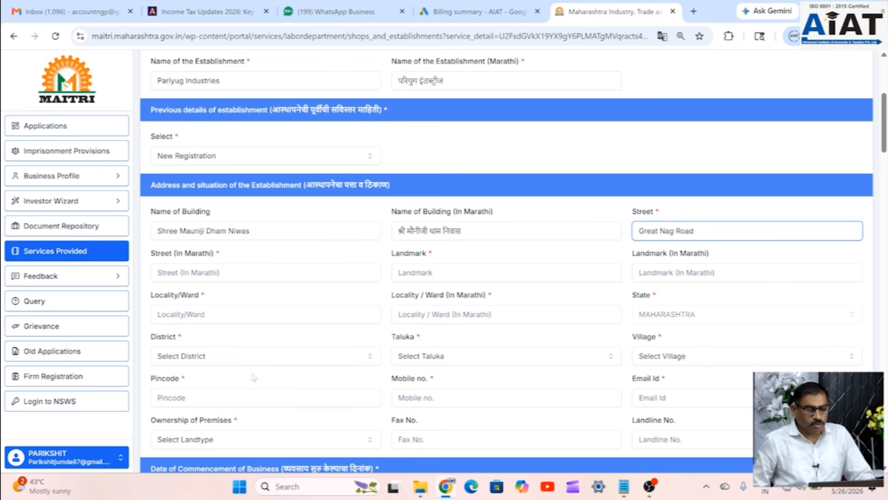
- Paste the Marathi street and locality, replacing the trailing area name with a ward prefix
click(484, 271)
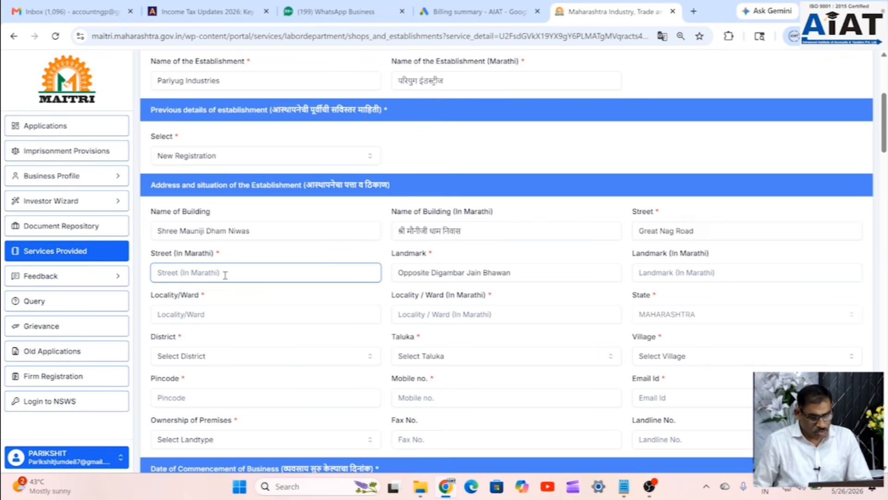
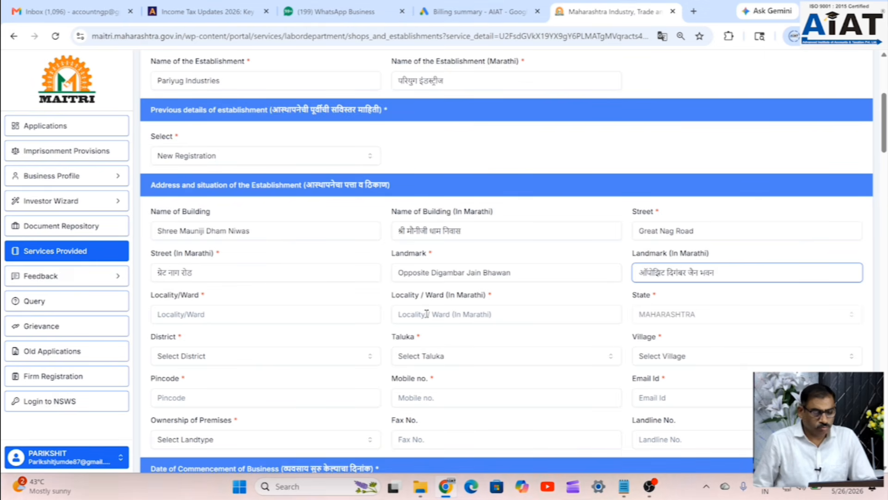
click(427, 314)
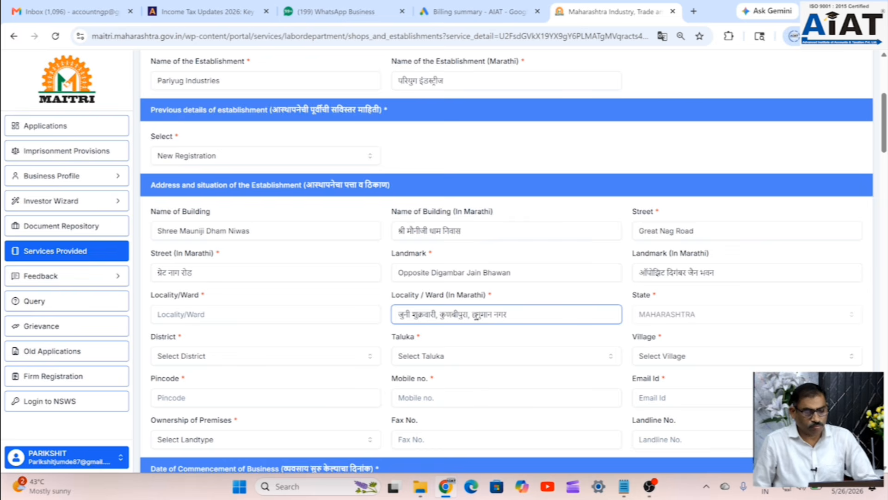
drag(472, 315, 526, 314)
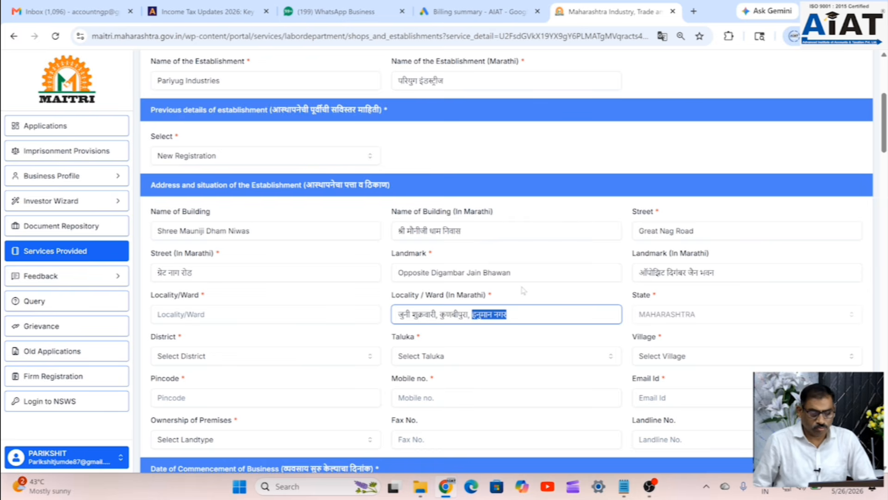
key(BackSpace)
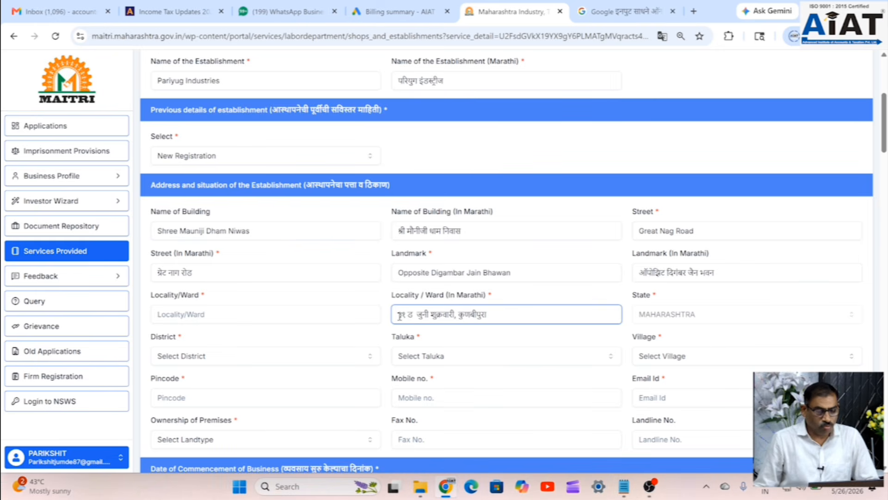
text(वॉर्ड न.)
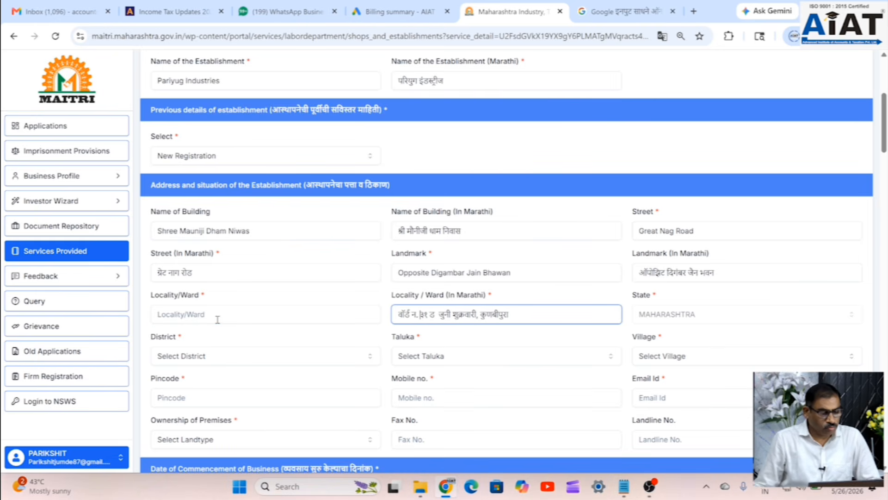
- Paste the English locality and prefix it with the ward number
click(219, 319)
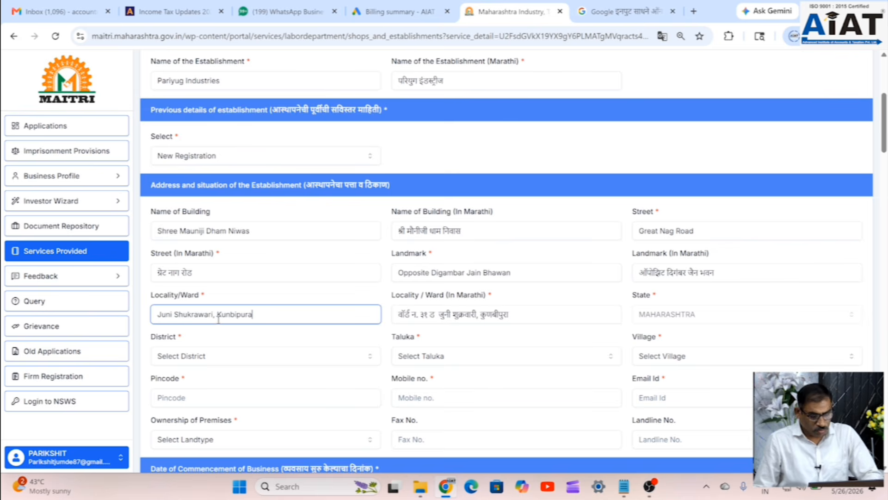
click(158, 315)
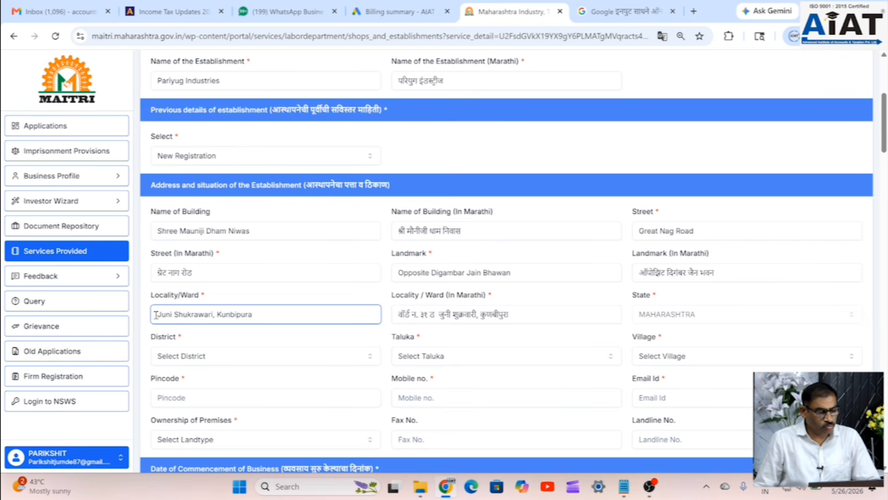
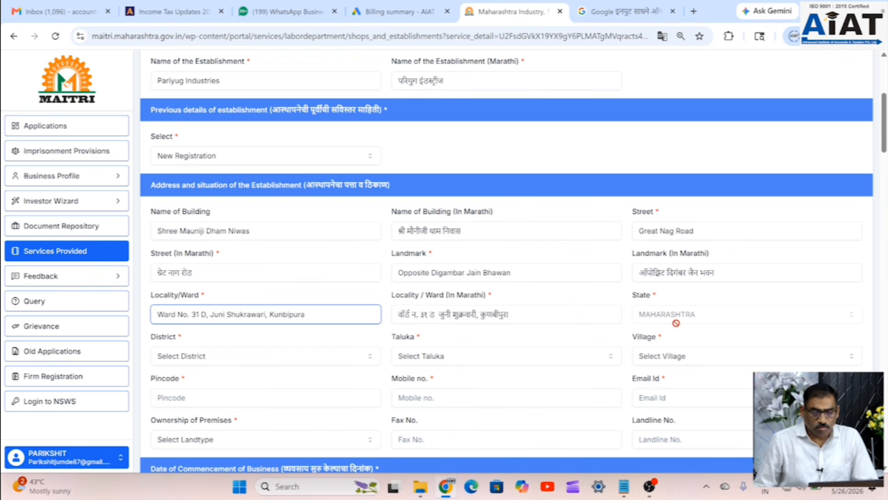
- Select Nagpur as the establishment's district
click(202, 365)
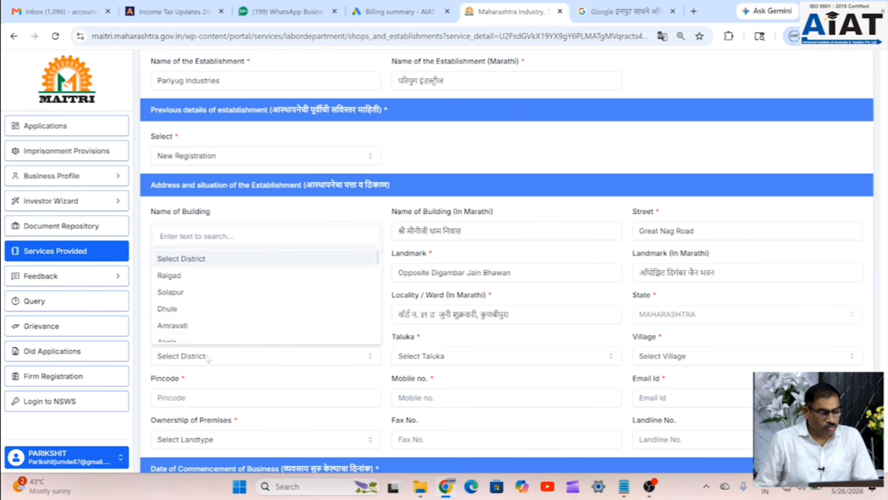
scroll(192, 321, down, 2)
scroll(189, 315, down, 3)
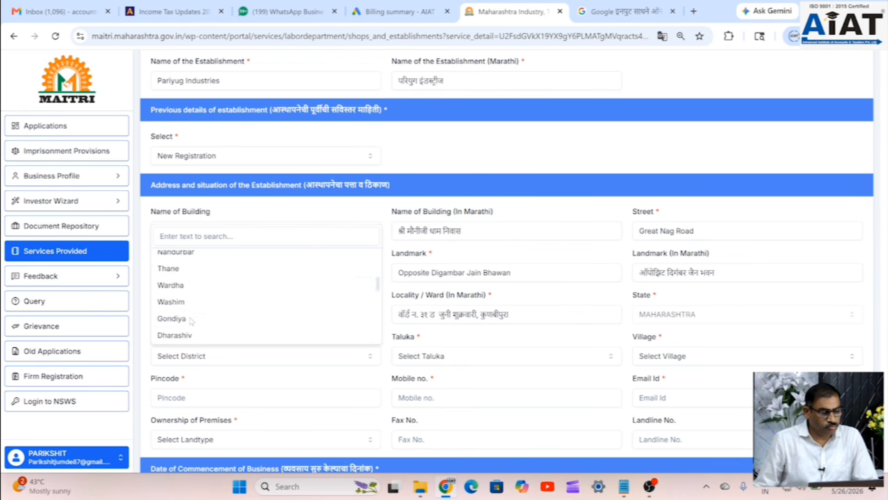
scroll(187, 310, down, 5)
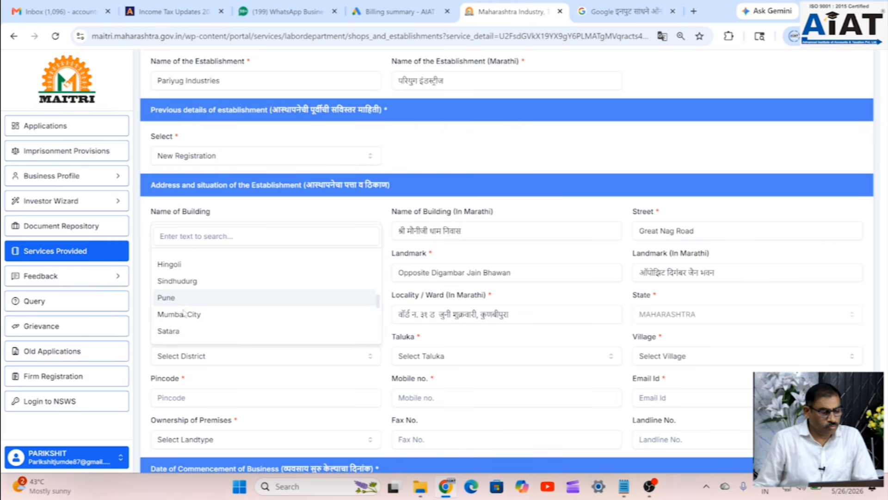
scroll(183, 317, down, 2)
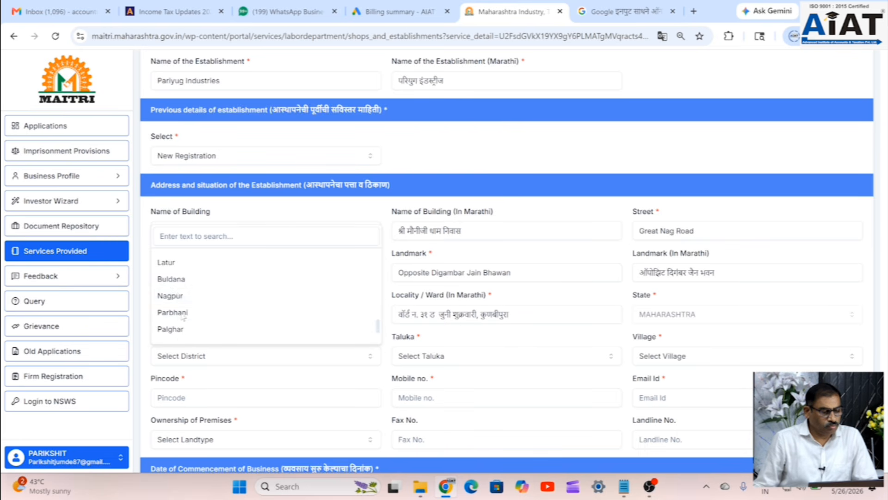
click(176, 303)
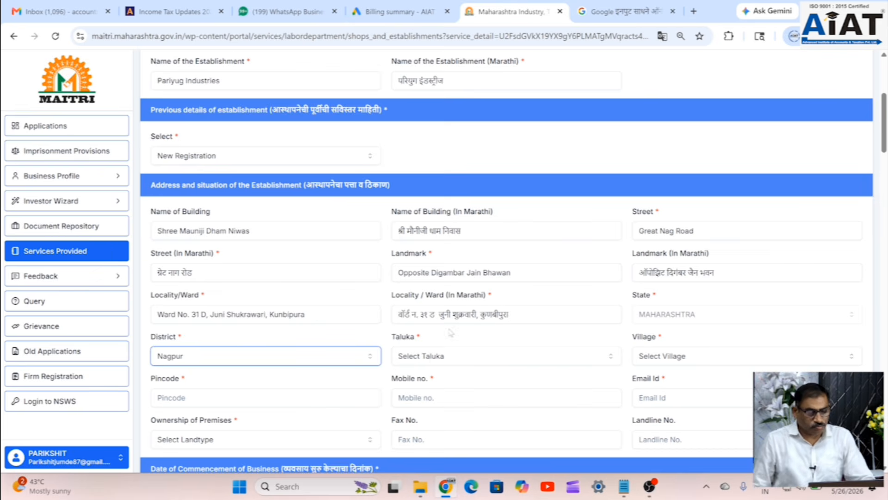
- Set the taluka to Nagpur (Urban) and the village to Nagpur (M Corp.)
click(460, 364)
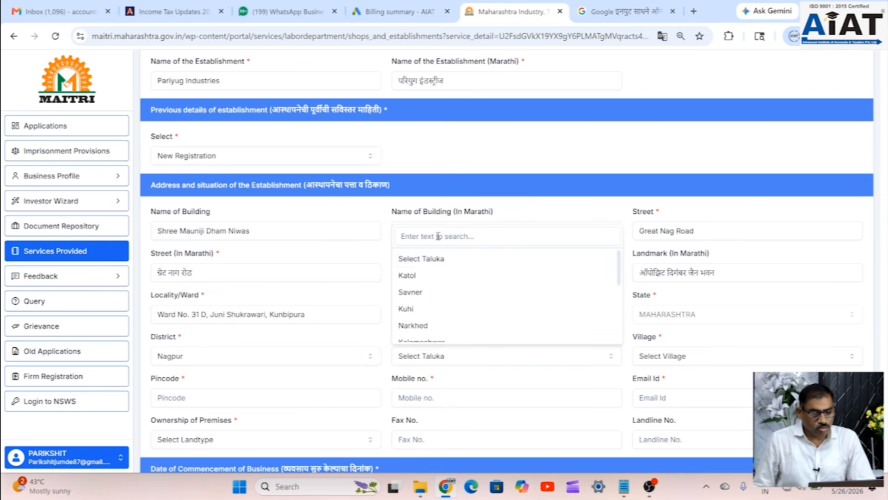
scroll(440, 296, down, 3)
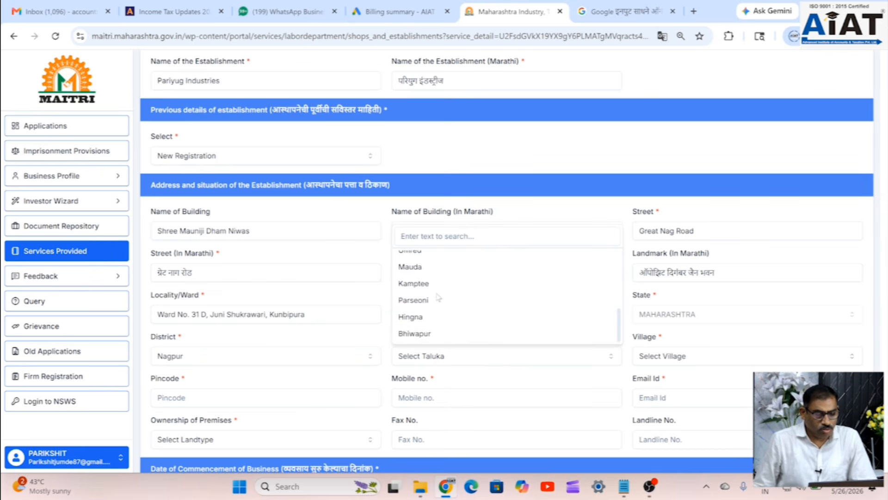
scroll(439, 297, up, 2)
scroll(437, 337, down, 1)
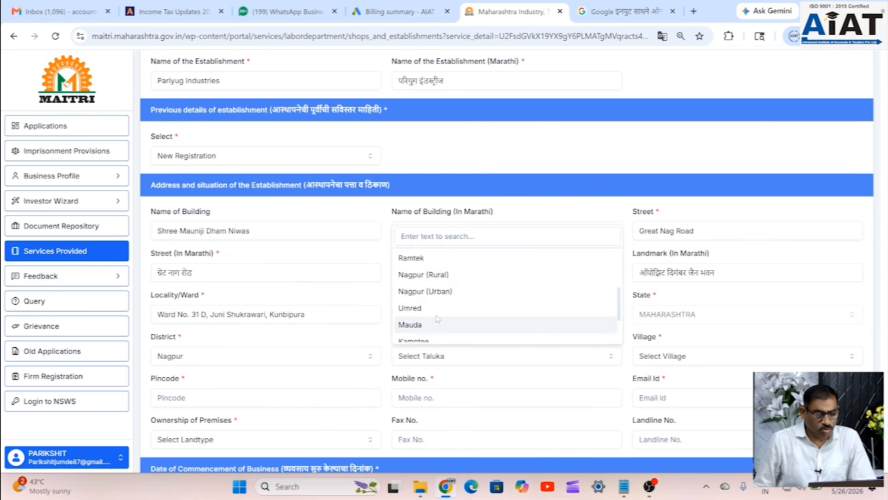
click(439, 293)
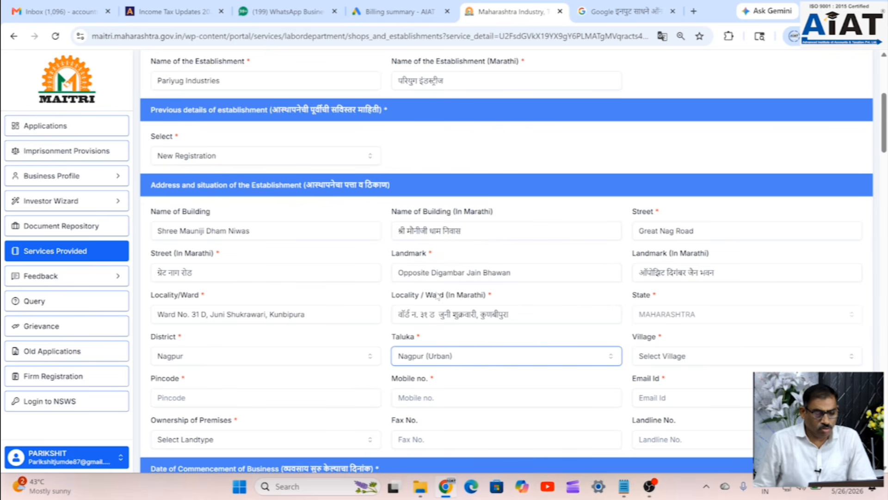
click(689, 360)
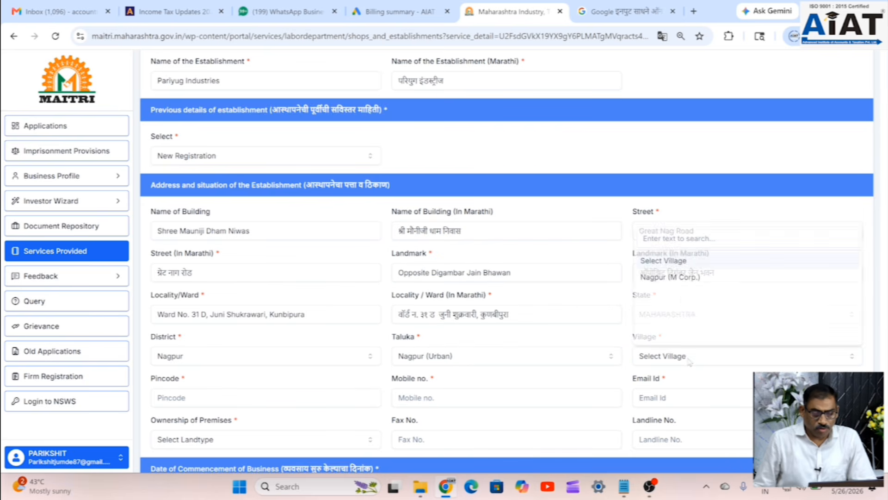
click(681, 277)
scroll(477, 354, down, 1)
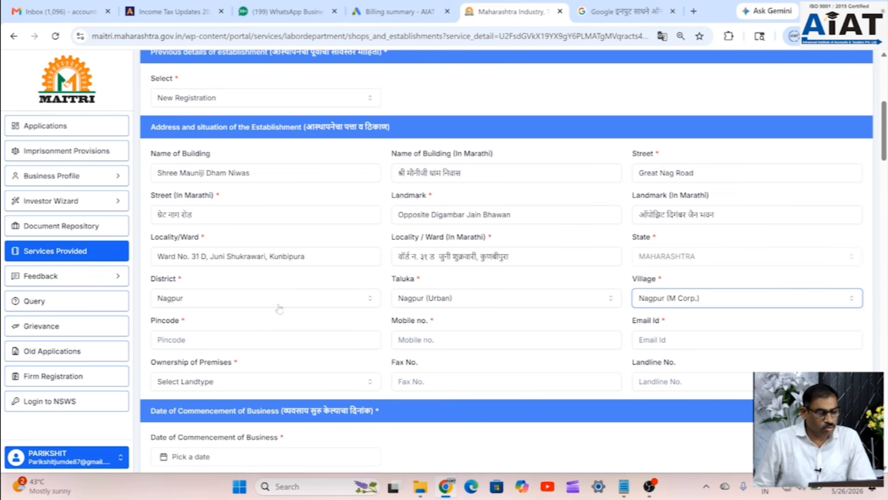
- Enter the pincode, mobile number and contact e-mail, and mark the premises Self Owned
click(207, 342)
text(440009)
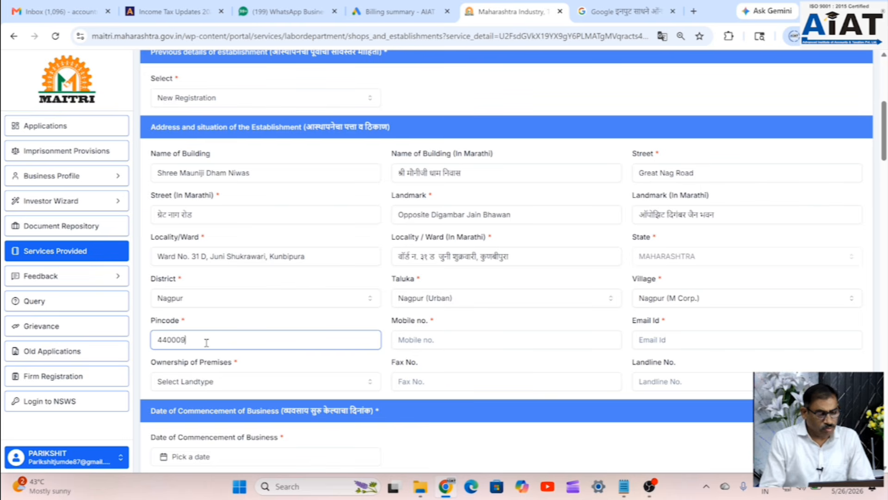
click(406, 345)
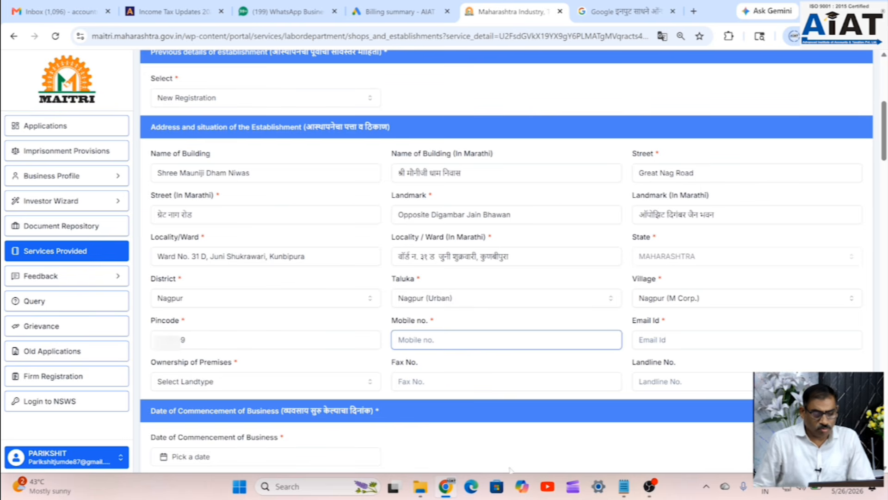
text(9)
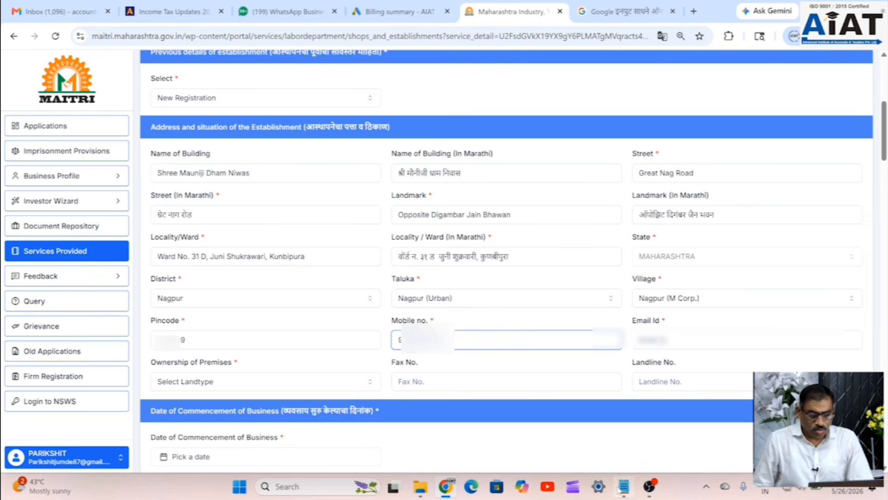
click(666, 340)
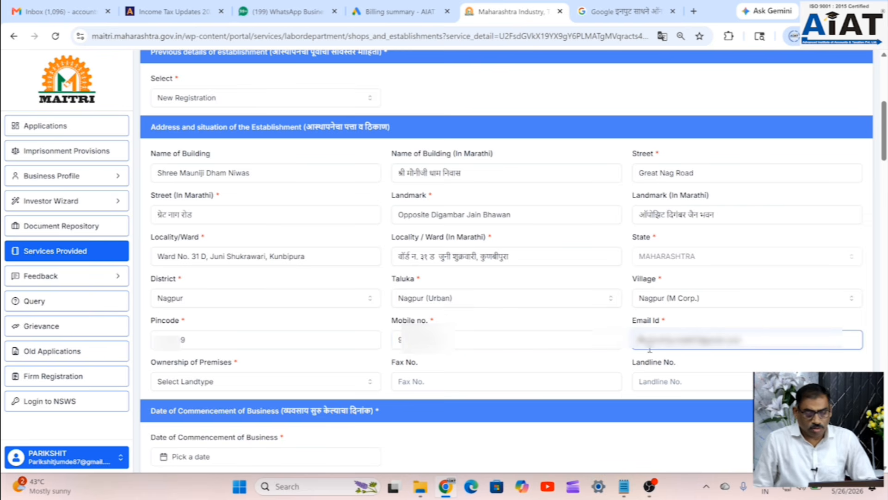
text(p)
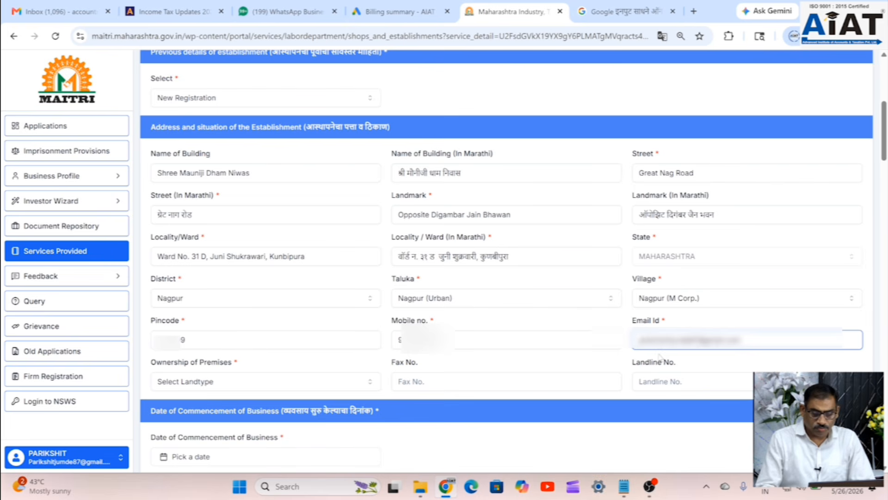
click(264, 382)
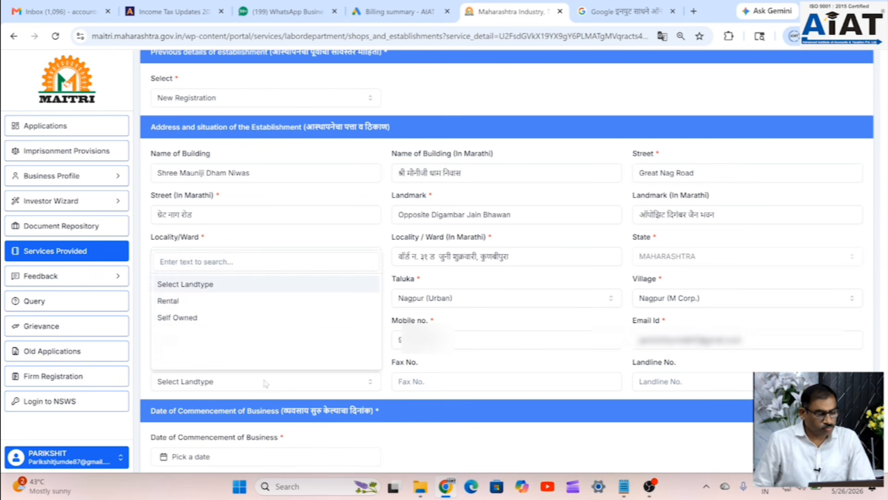
click(188, 318)
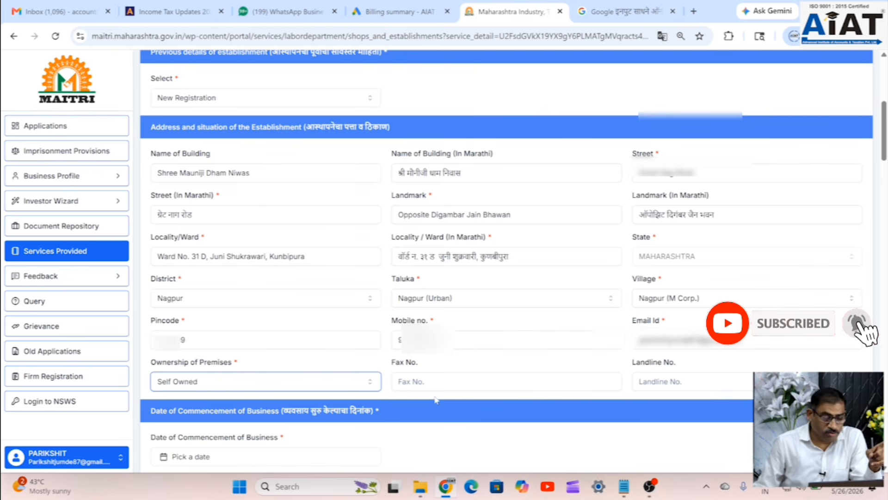
- Set the commencement date to 1 April 2026
scroll(672, 383, down, 1)
scroll(672, 382, down, 2)
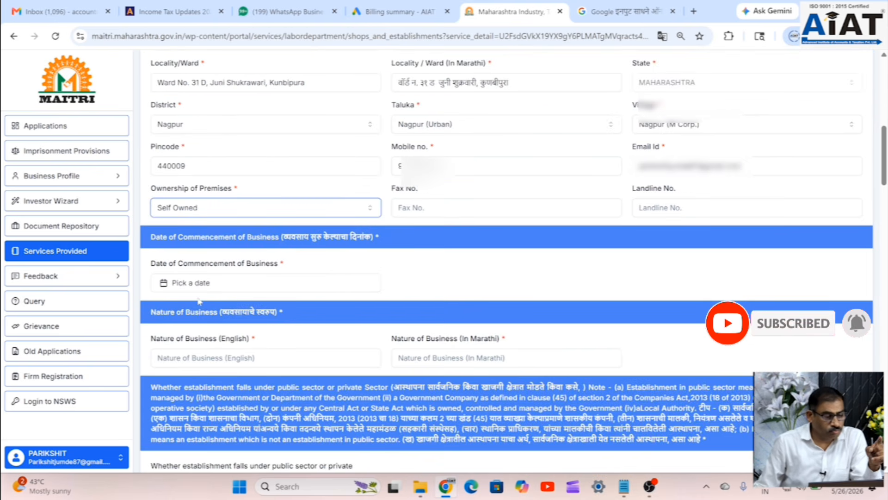
click(209, 283)
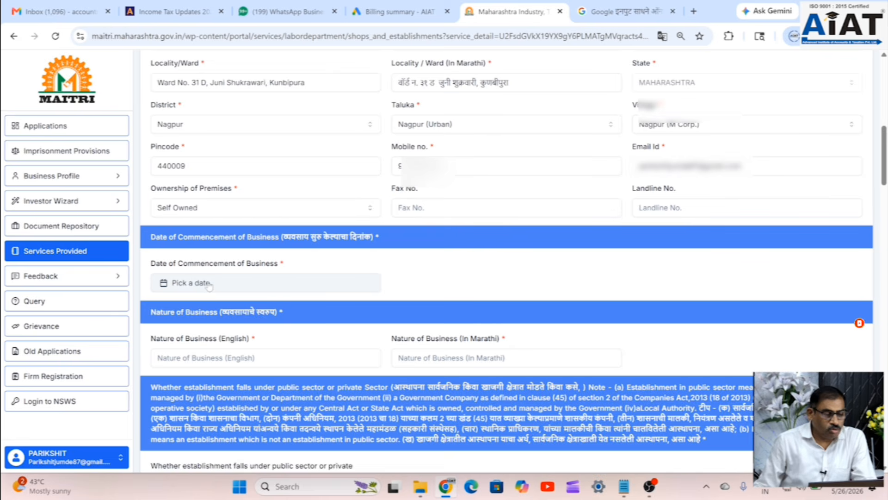
click(210, 71)
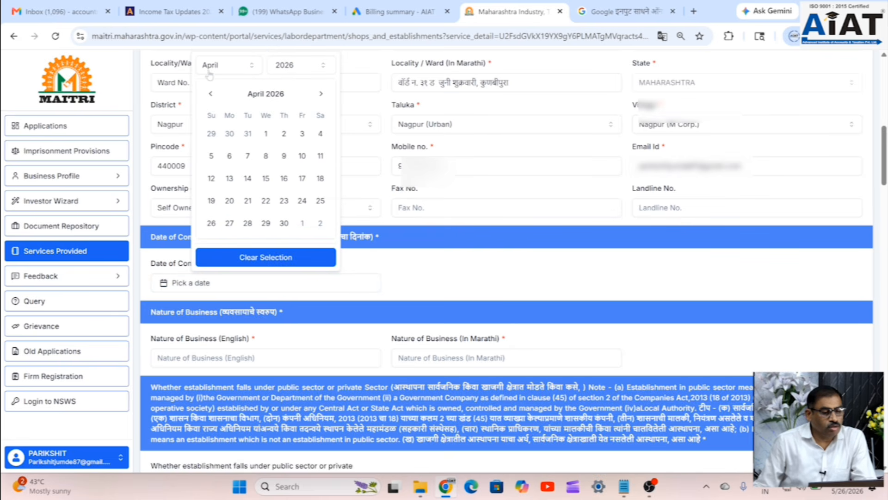
click(266, 133)
- Fill in Manufacturing and Trading as the nature of business in English and Marathi
scroll(378, 275, down, 1)
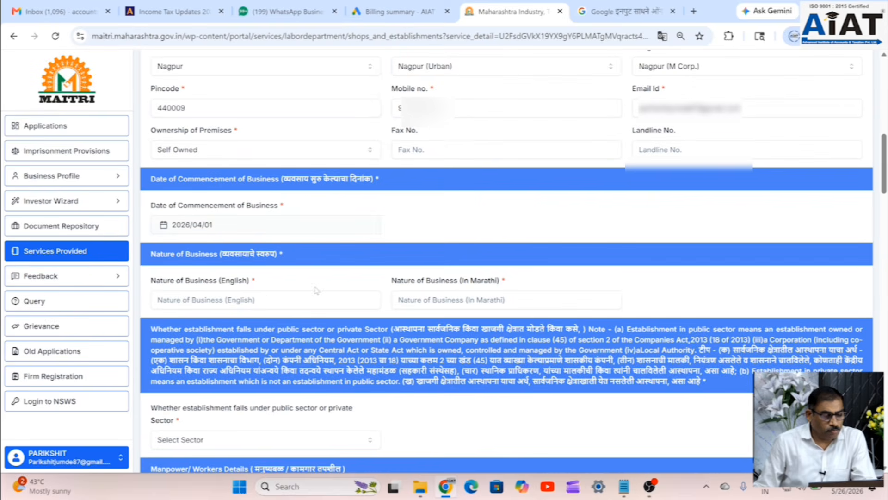
click(266, 299)
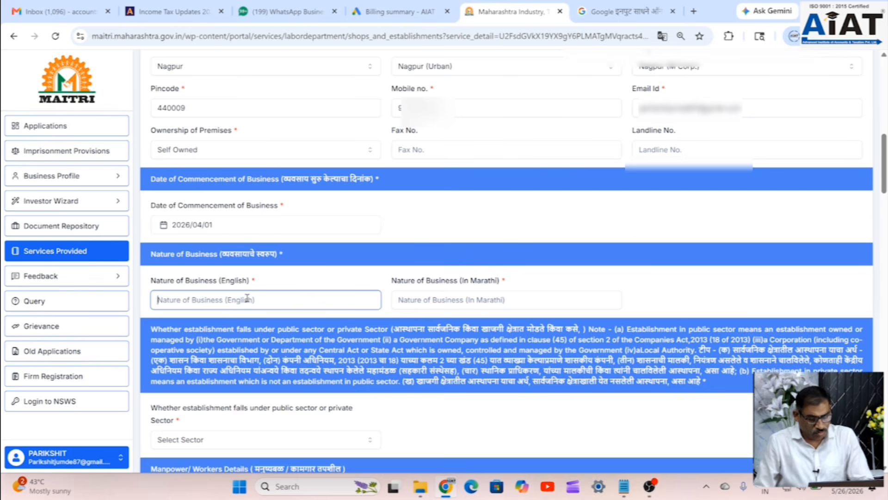
text(Manufacturing and Trading)
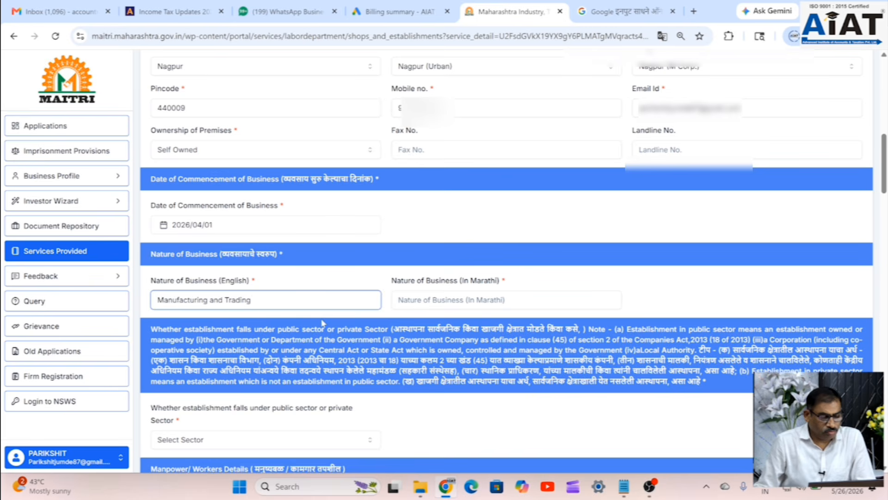
scroll(322, 323, down, 1)
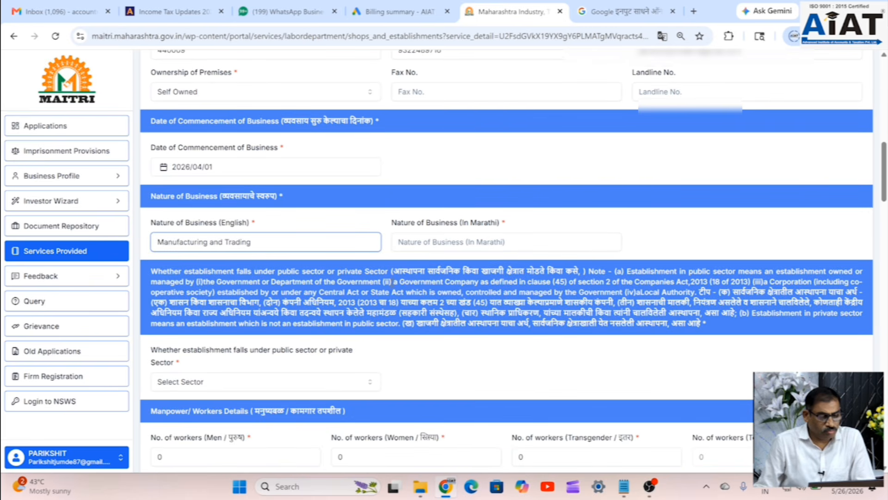
click(445, 244)
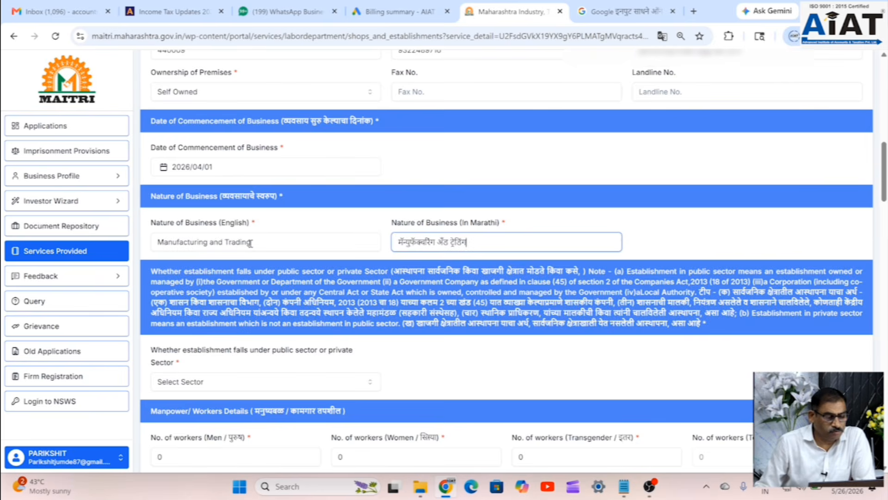
- Choose Private as the establishment's sector
scroll(250, 243, down, 1)
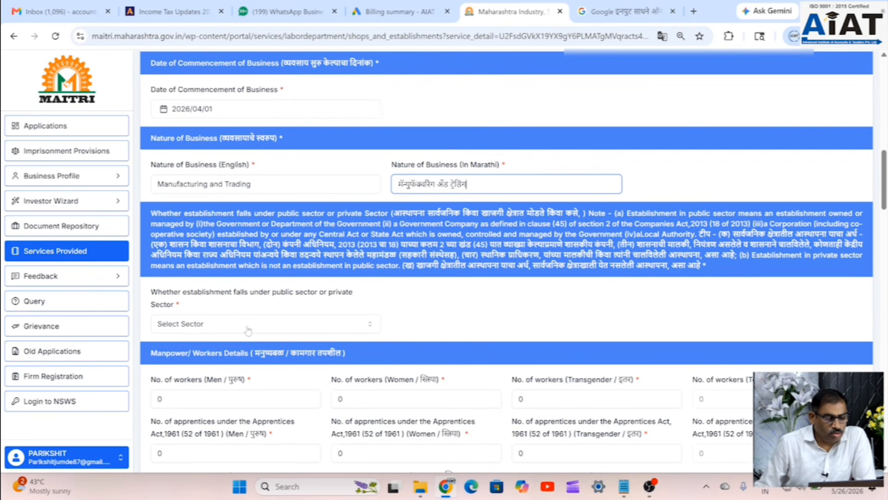
click(245, 327)
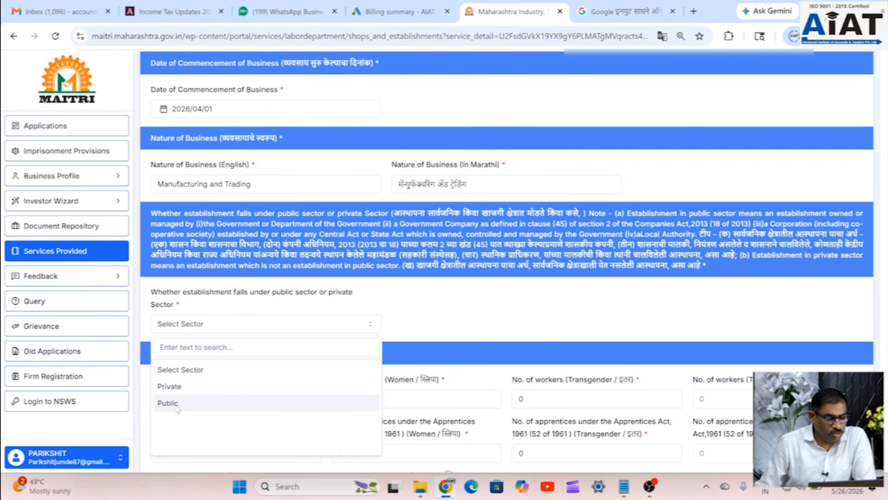
click(172, 386)
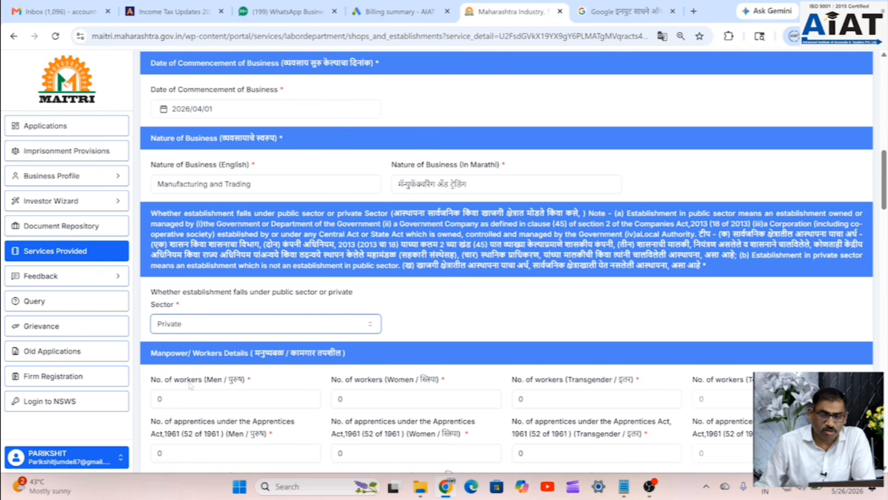
- Enter 3 men and 1 woman as workers so the total reads 4
scroll(217, 313, down, 2)
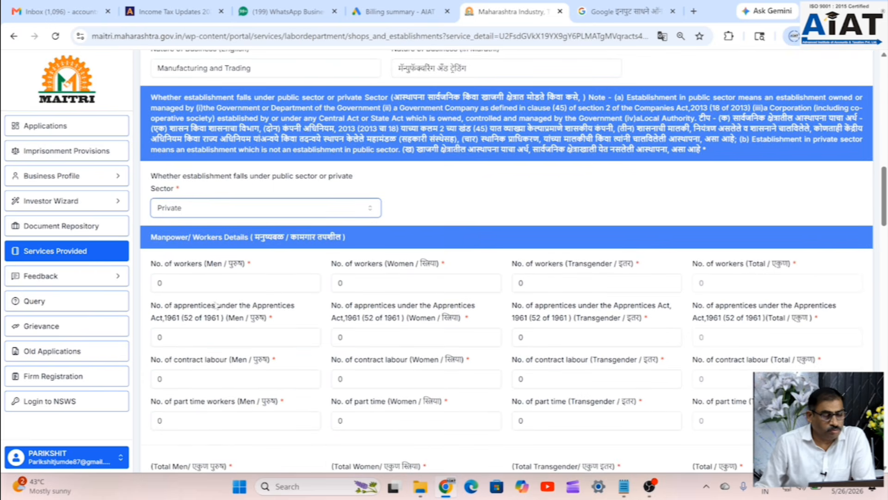
double_click(236, 283)
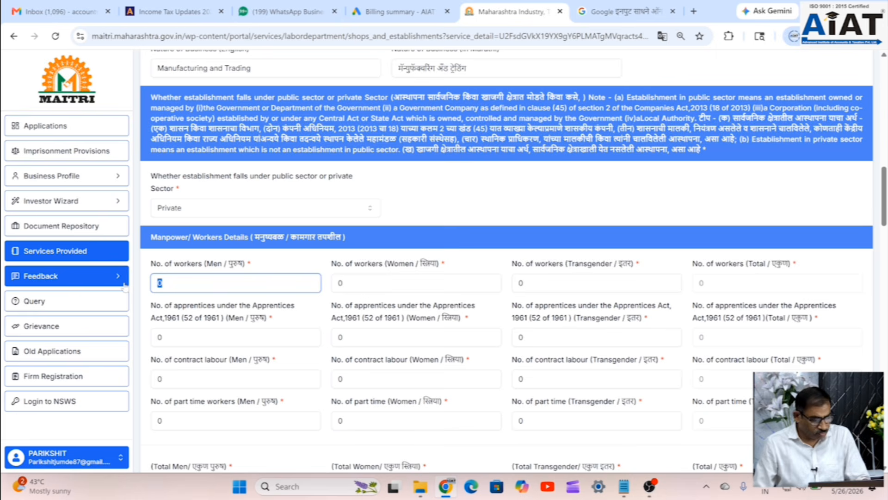
text(3)
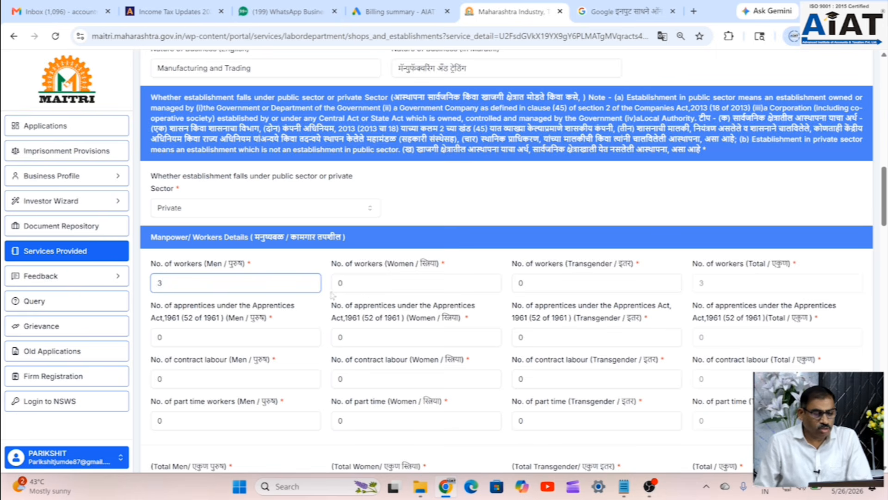
double_click(343, 285)
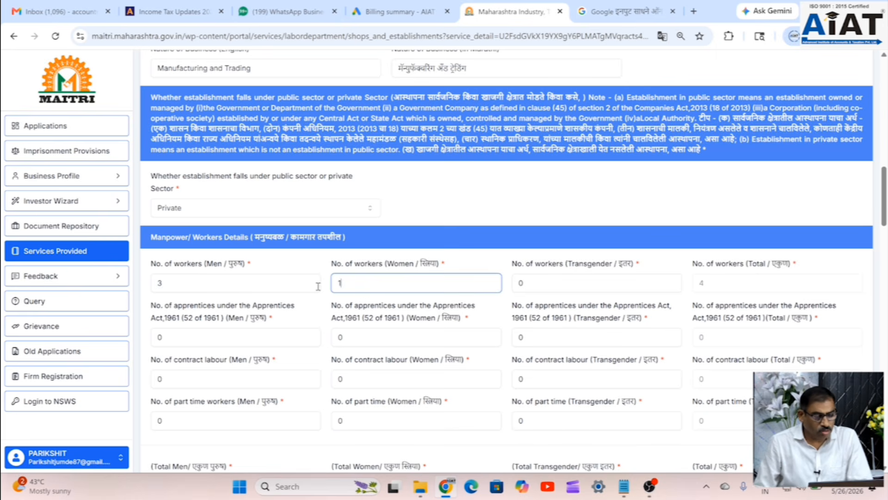
click(538, 284)
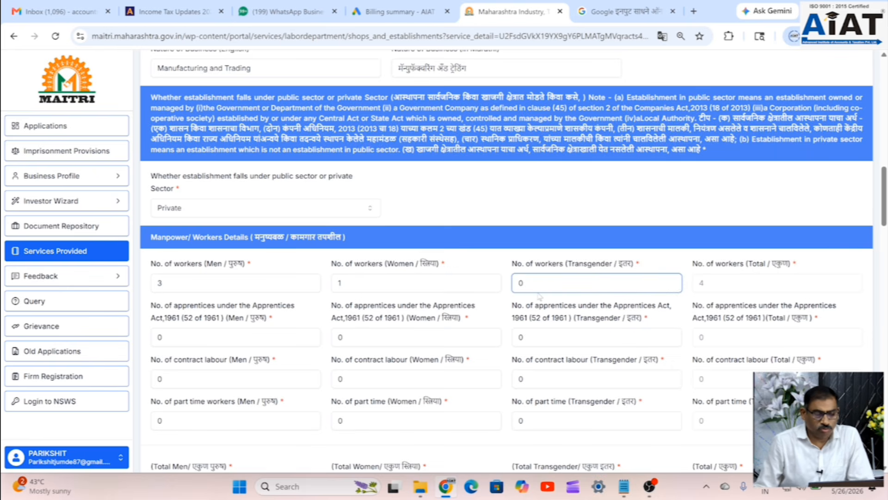
scroll(539, 296, down, 5)
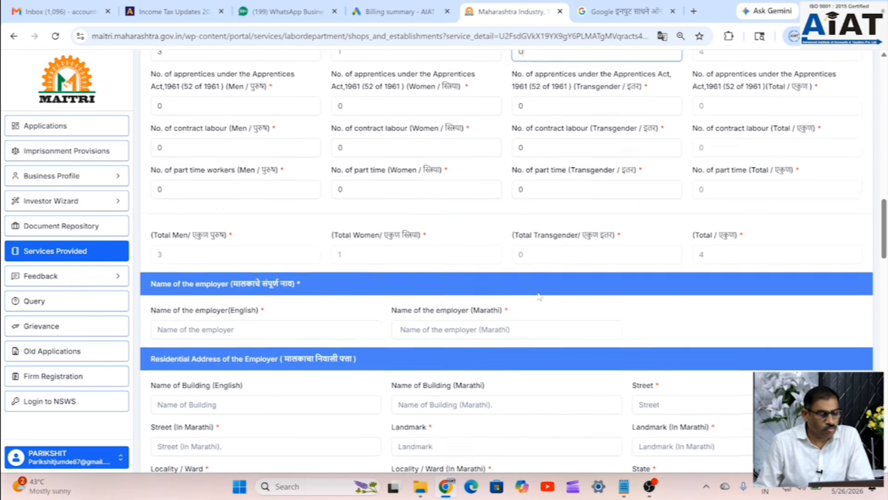
- Enter the employer's full name in the English and Marathi name fields
scroll(339, 345, down, 1)
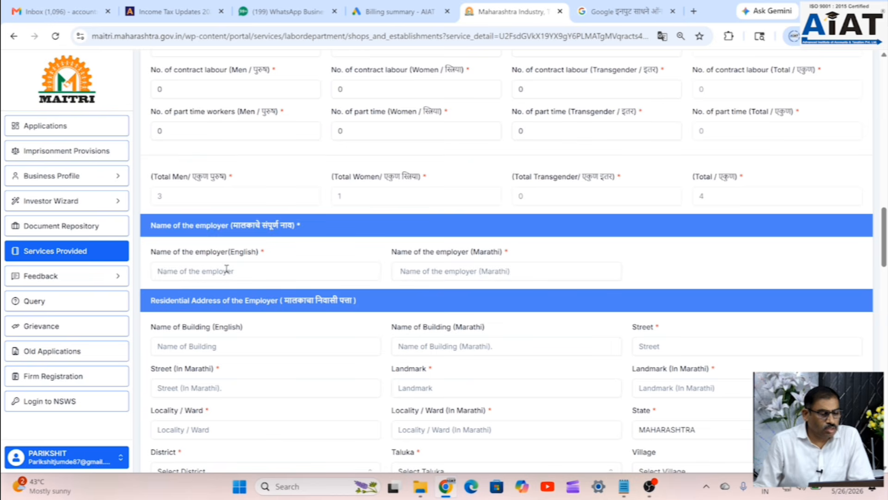
click(249, 271)
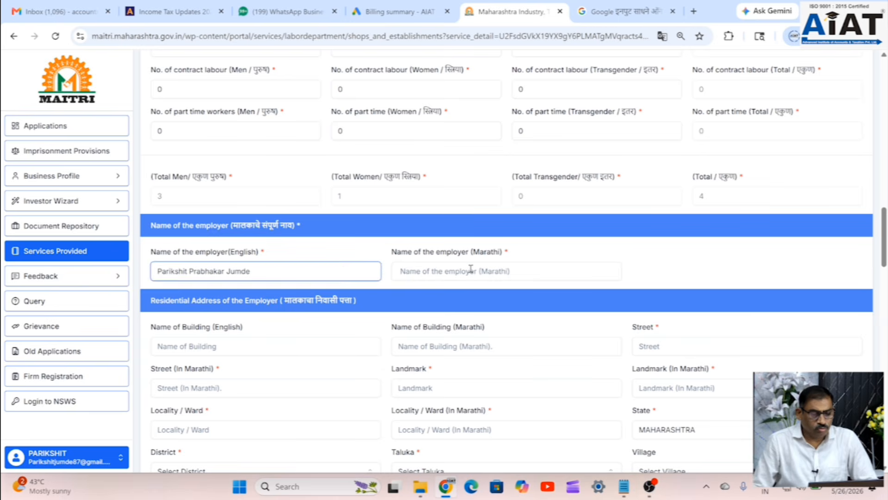
click(471, 269)
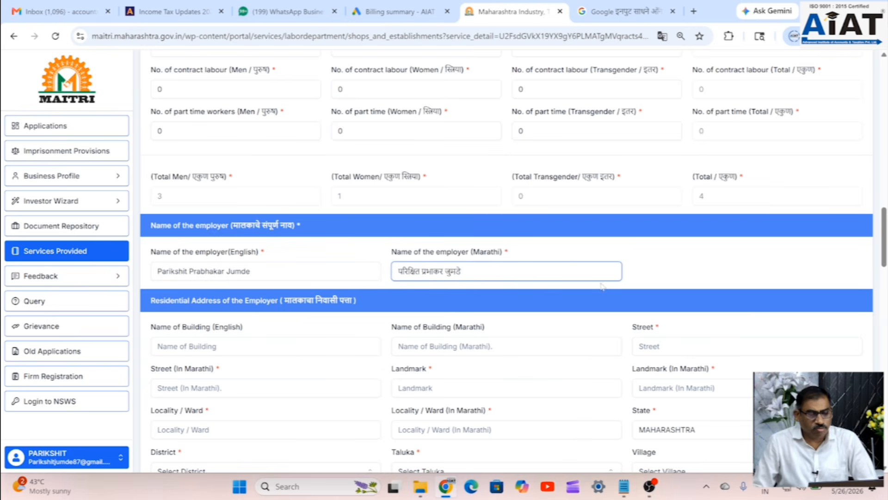
click(679, 275)
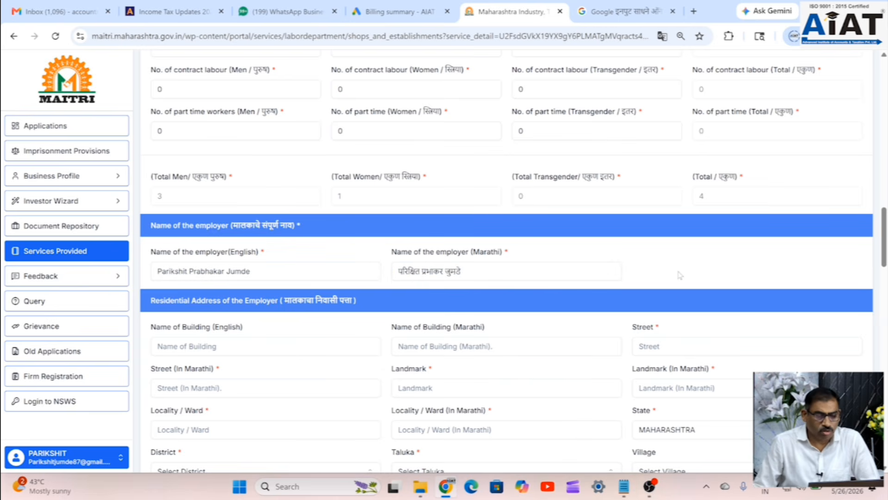
click(205, 347)
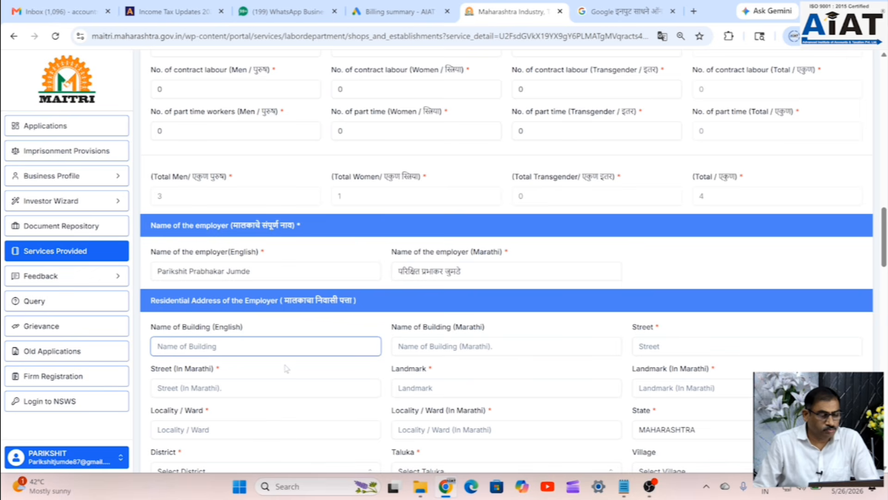
- Choose the employer's district, urban taluka and village from the address dropdowns
scroll(287, 368, down, 2)
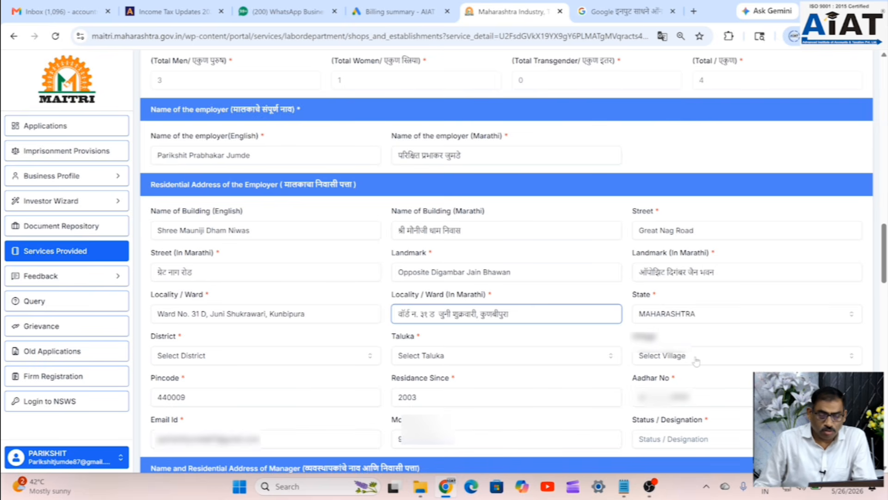
click(280, 357)
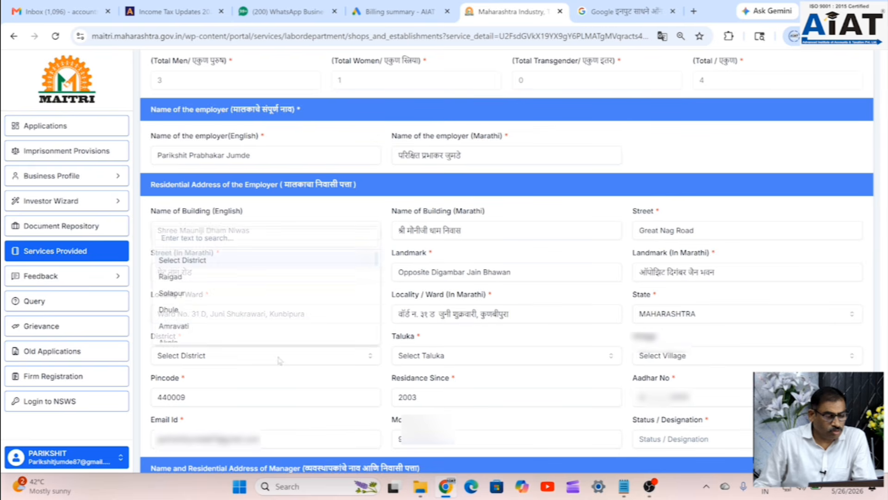
scroll(210, 325, down, 10)
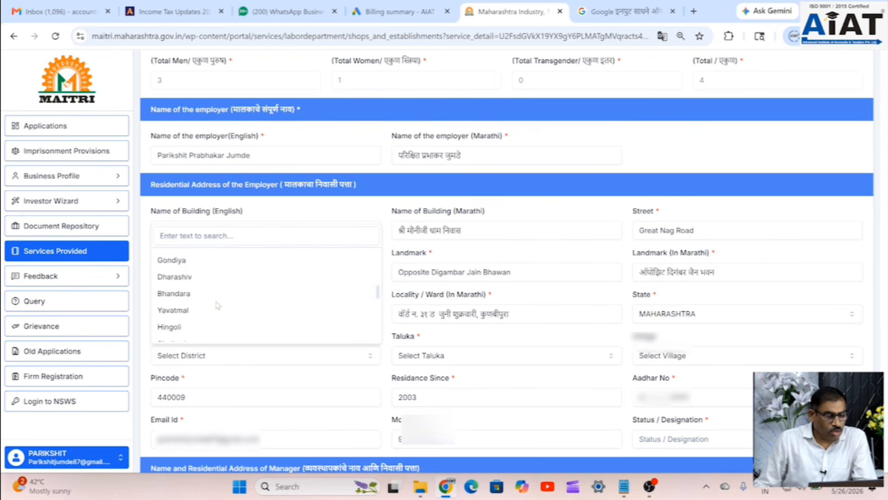
scroll(211, 308, down, 1)
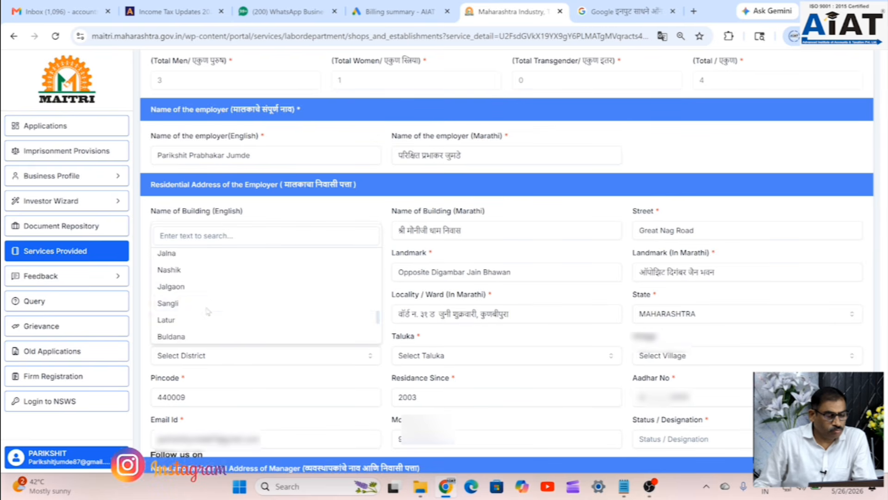
scroll(190, 299, down, 1)
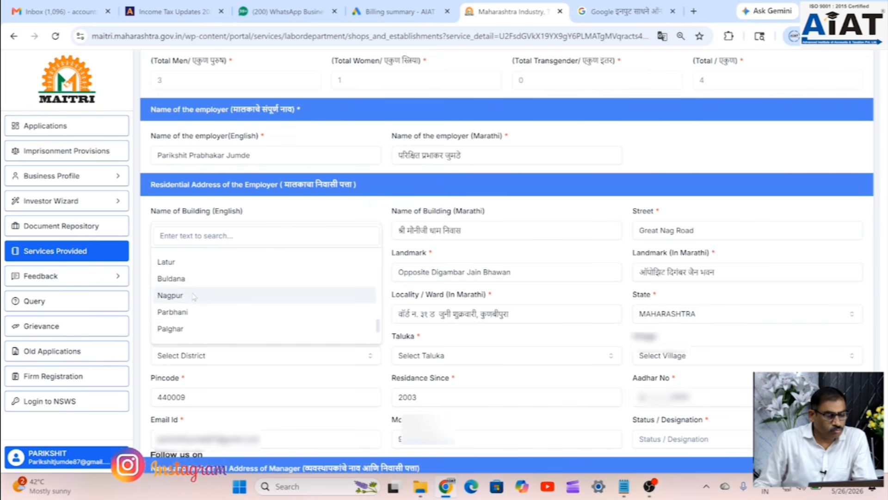
click(183, 298)
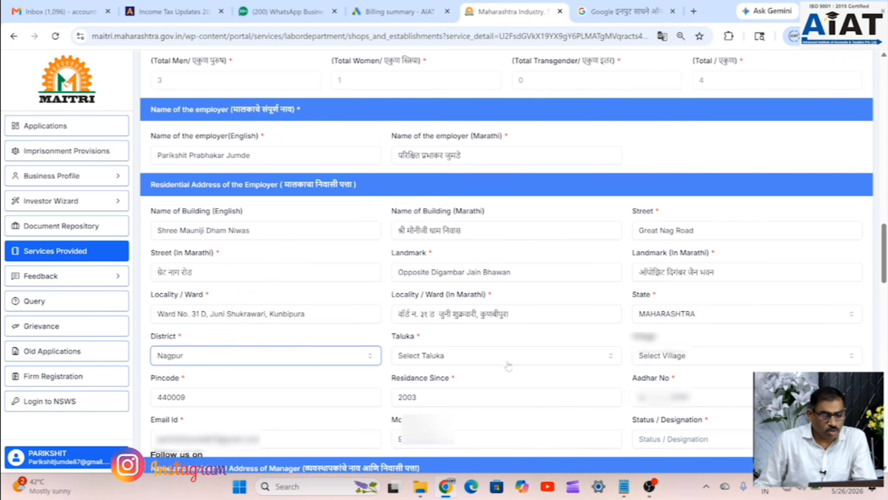
click(458, 356)
scroll(457, 330, down, 2)
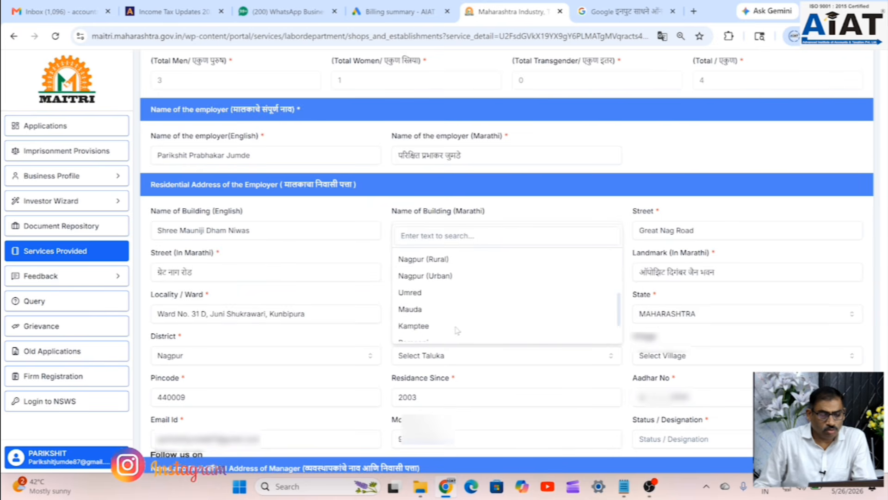
click(451, 277)
click(703, 362)
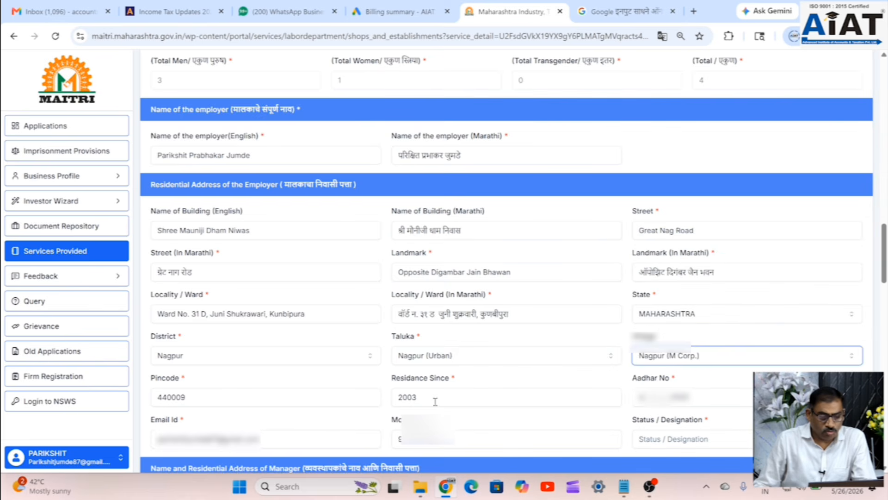
scroll(721, 396, down, 1)
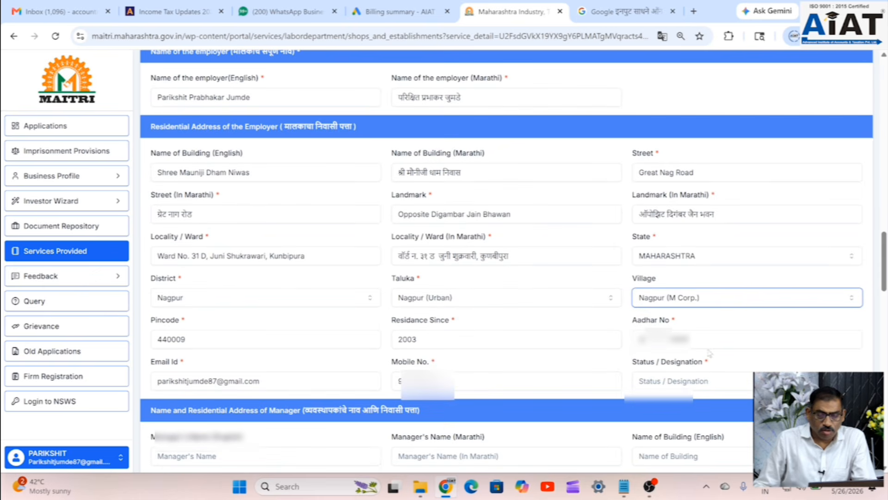
- Enter Proprietor as the employer's status / designation
click(736, 384)
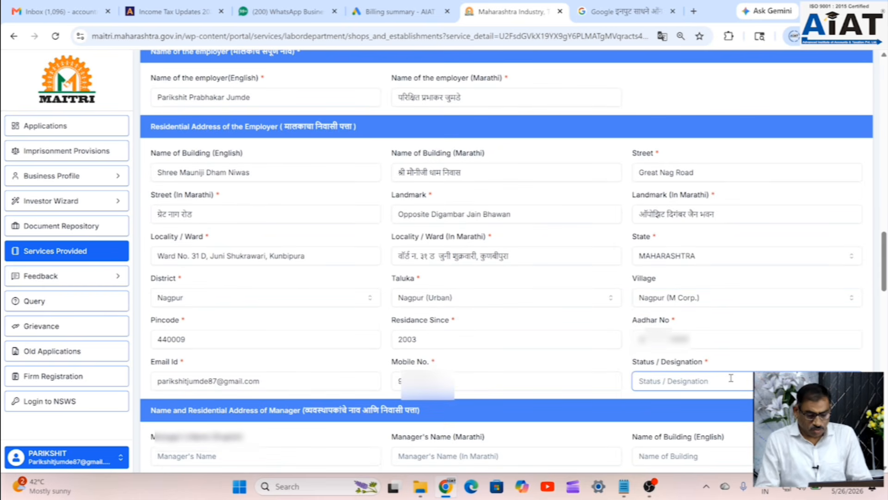
text(Proprietor)
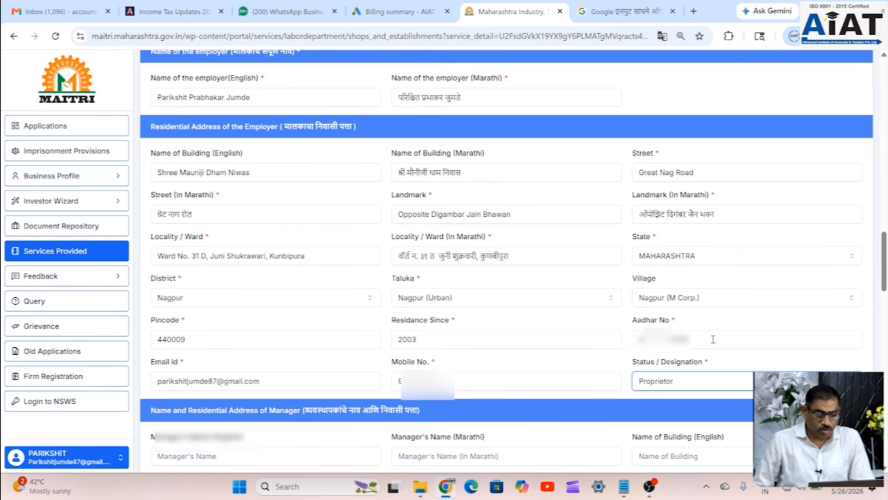
scroll(506, 313, down, 4)
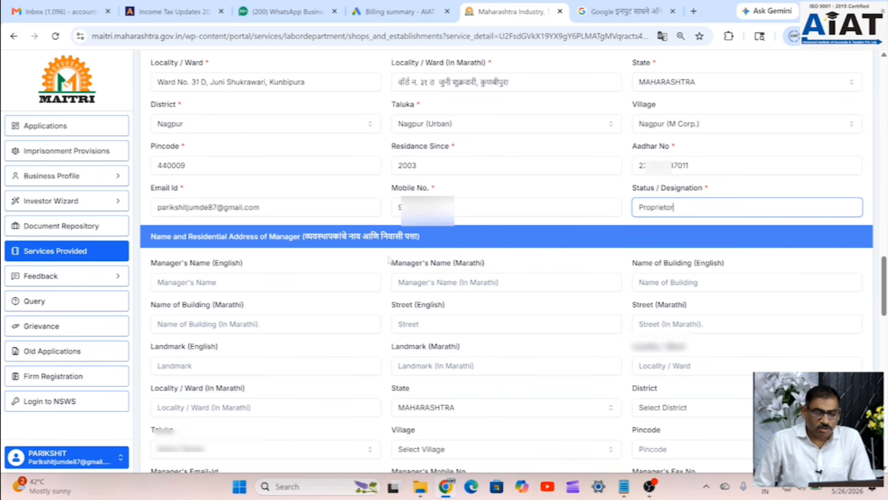
scroll(409, 303, down, 3)
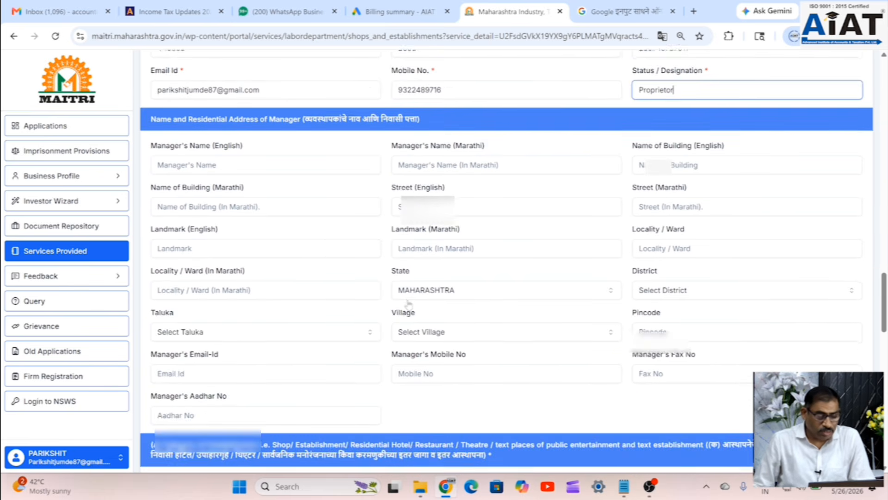
scroll(409, 304, down, 1)
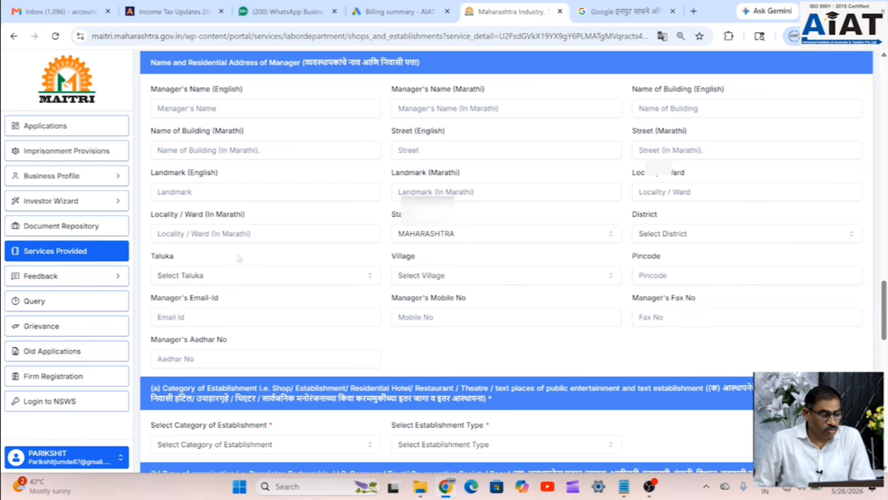
- Set the establishment category to Establishment
scroll(236, 280, down, 2)
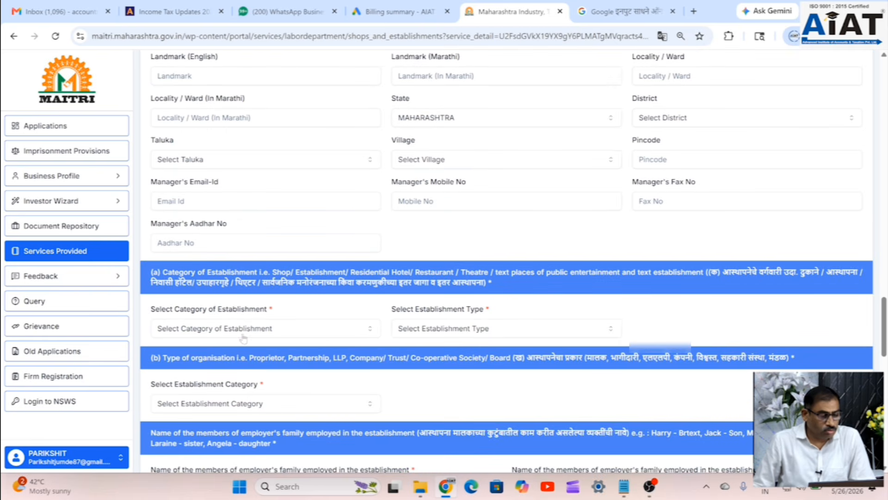
click(249, 329)
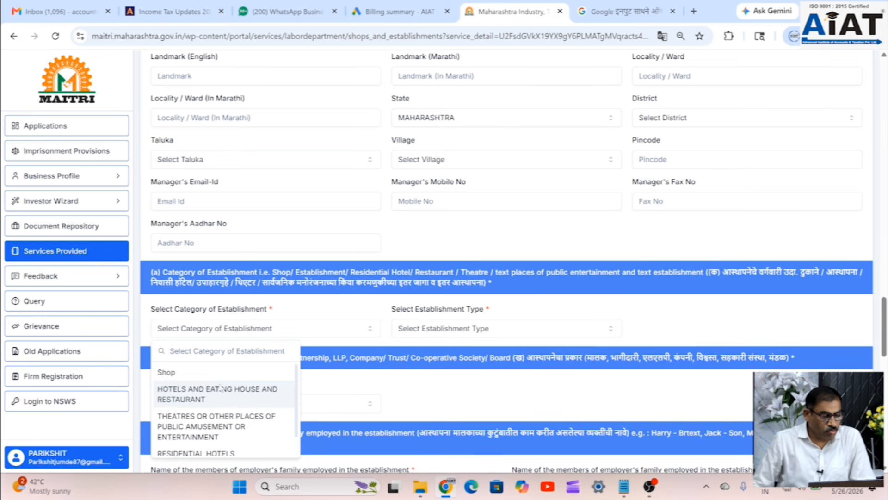
scroll(221, 394, down, 1)
scroll(221, 414, down, 3)
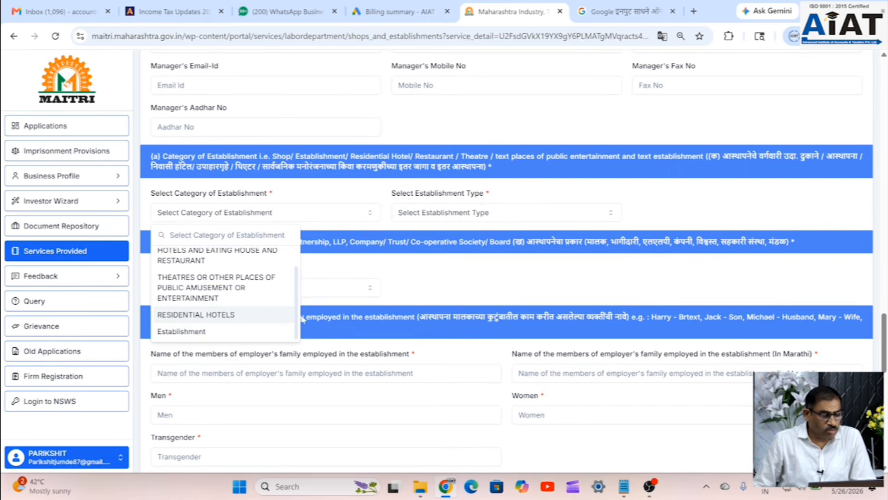
click(189, 334)
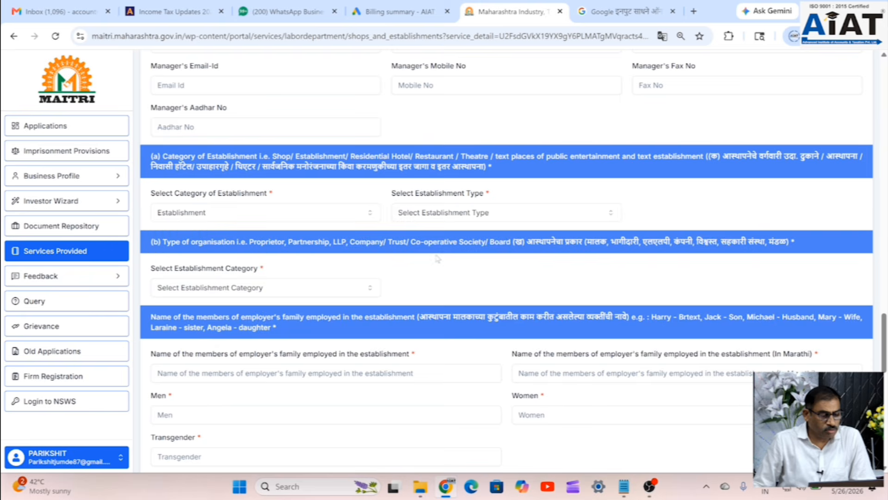
- Pick OTHER (PLEASE FILL IN NEXT BOX) as the establishment type
click(469, 214)
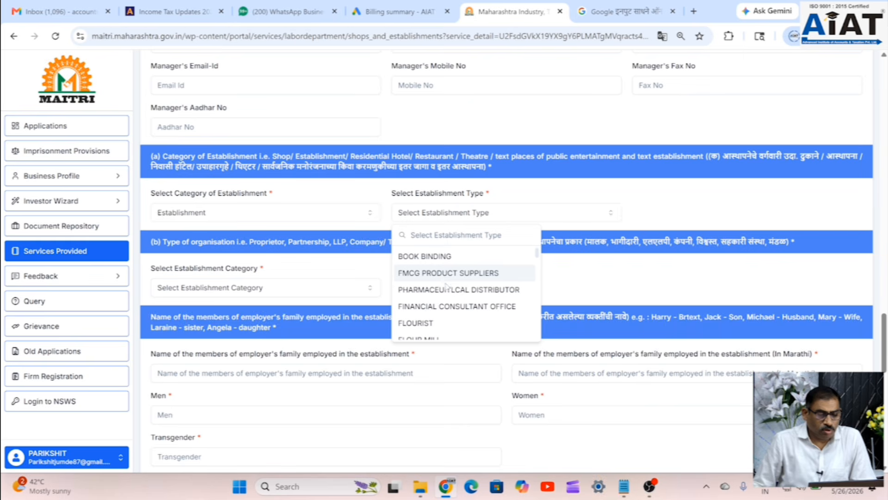
scroll(448, 307, down, 2)
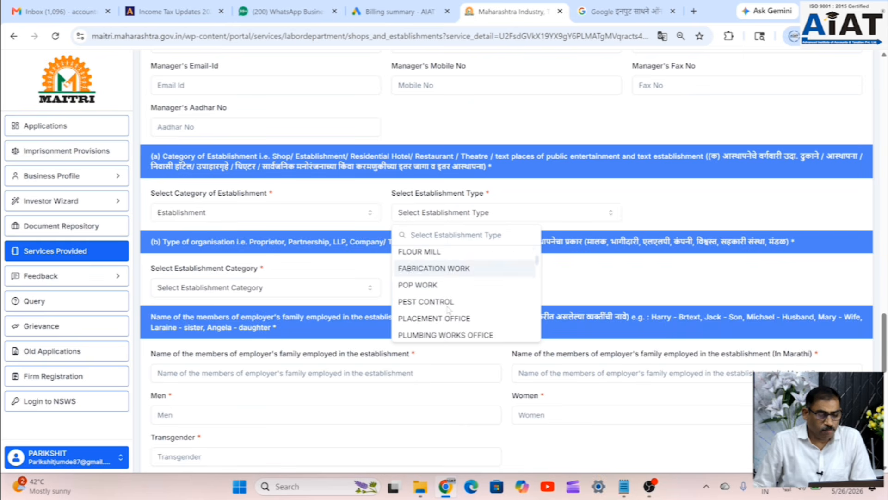
scroll(448, 309, down, 3)
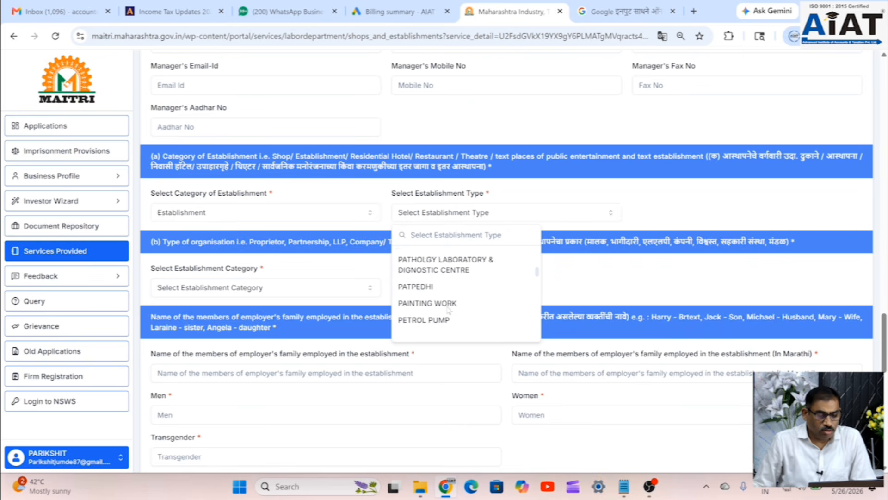
scroll(448, 309, down, 3)
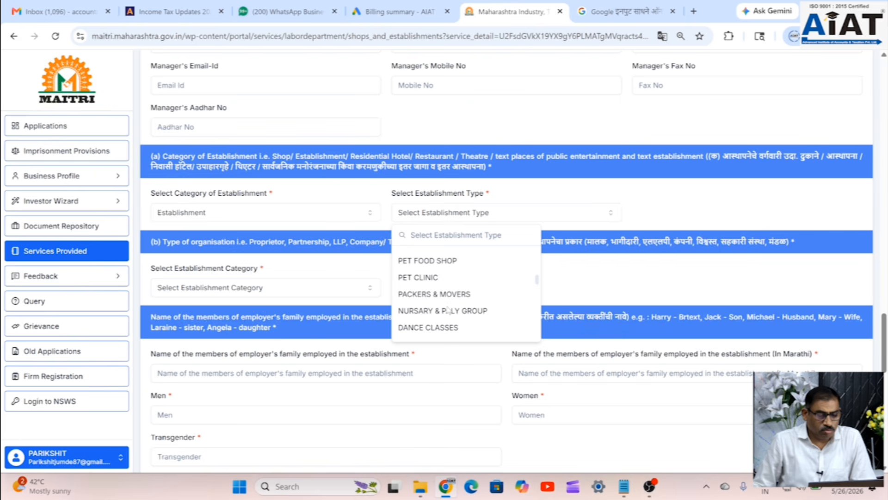
scroll(448, 309, down, 4)
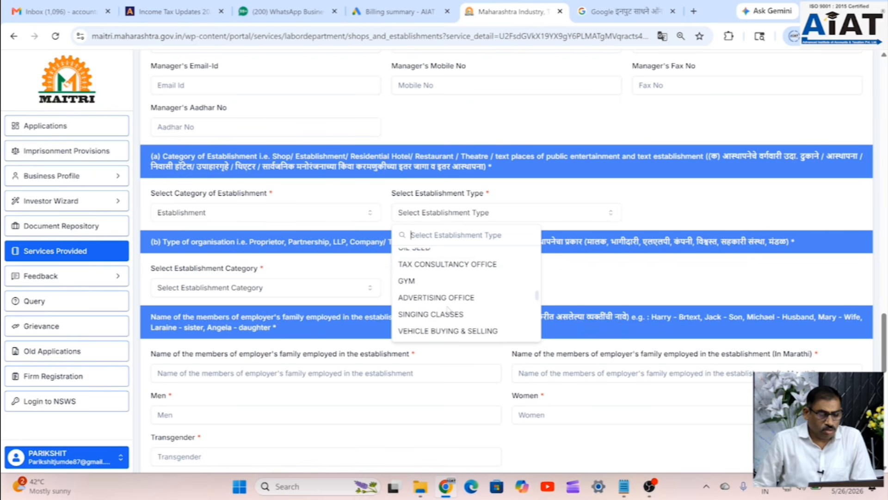
scroll(448, 309, down, 5)
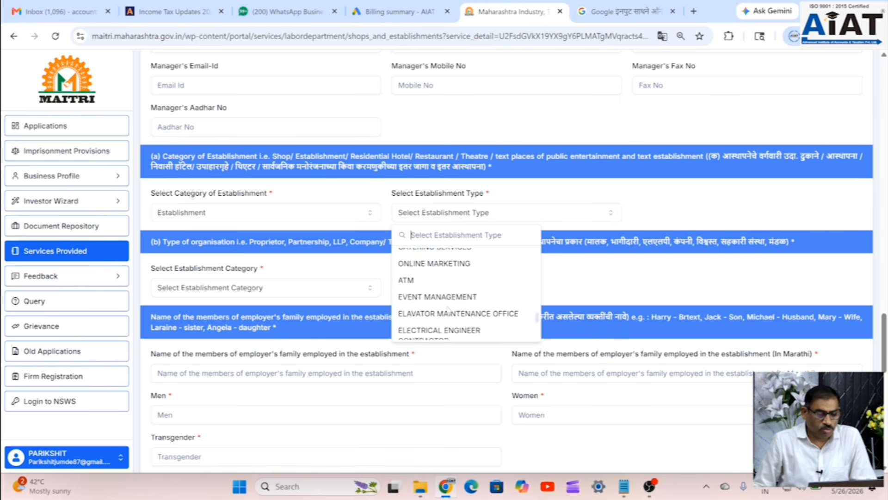
scroll(447, 309, down, 5)
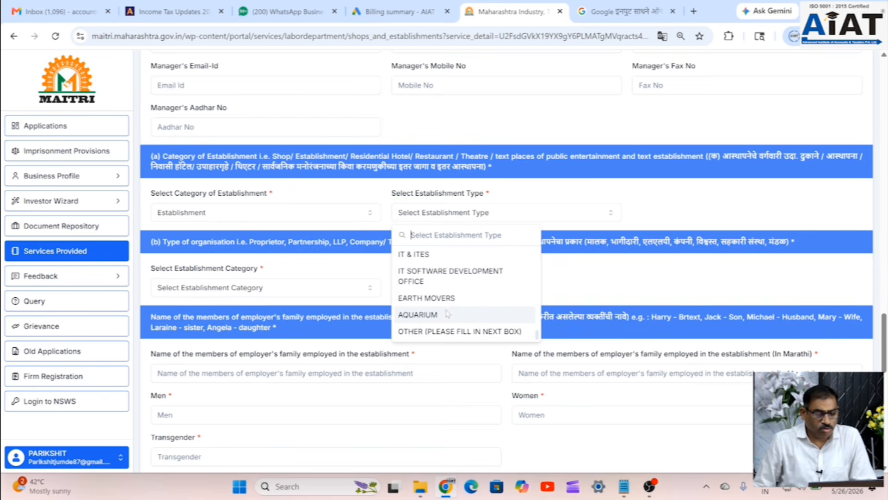
scroll(447, 314, down, 3)
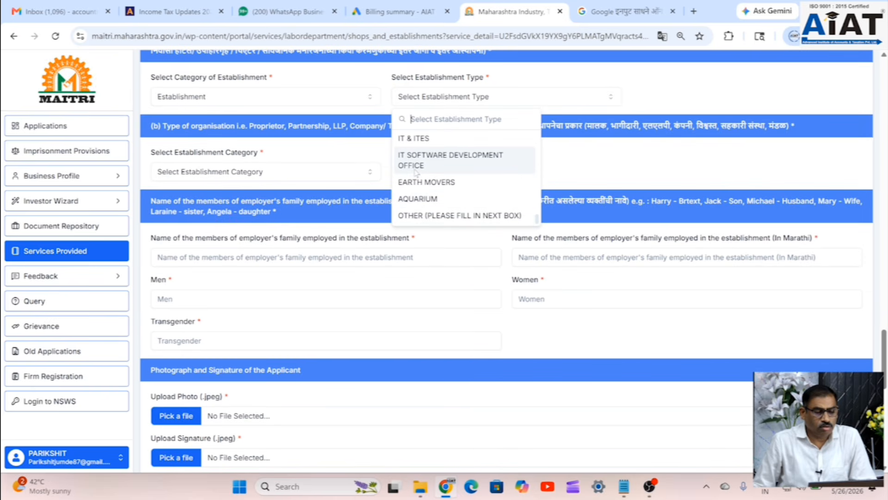
click(441, 216)
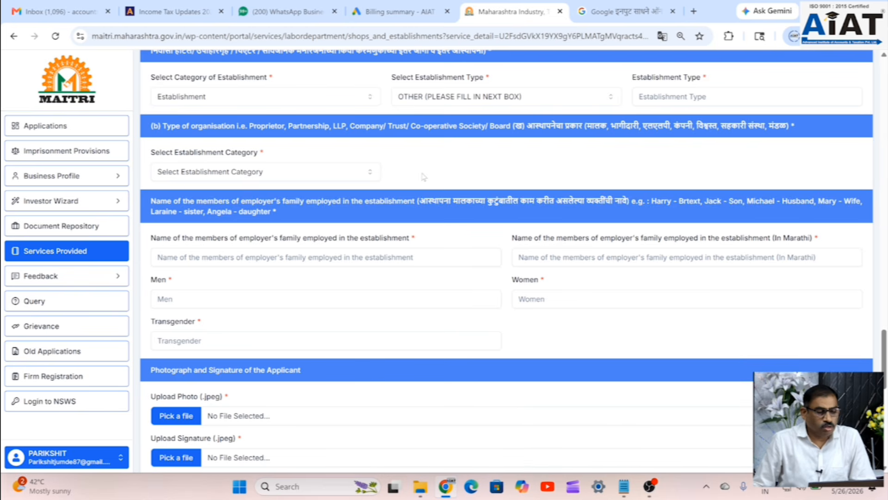
click(296, 180)
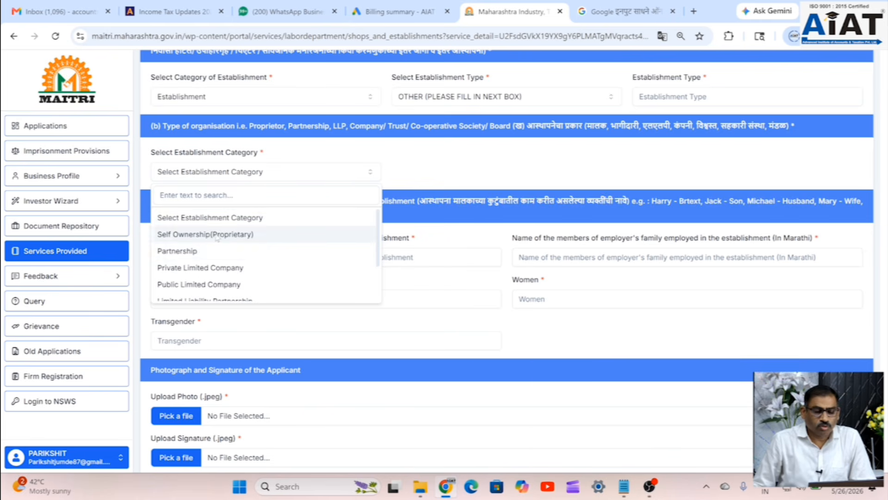
- Choose Self Ownership(Proprietary) and describe the type as 'Manufacturing, packaging & Trading of Water Bottle'
click(199, 234)
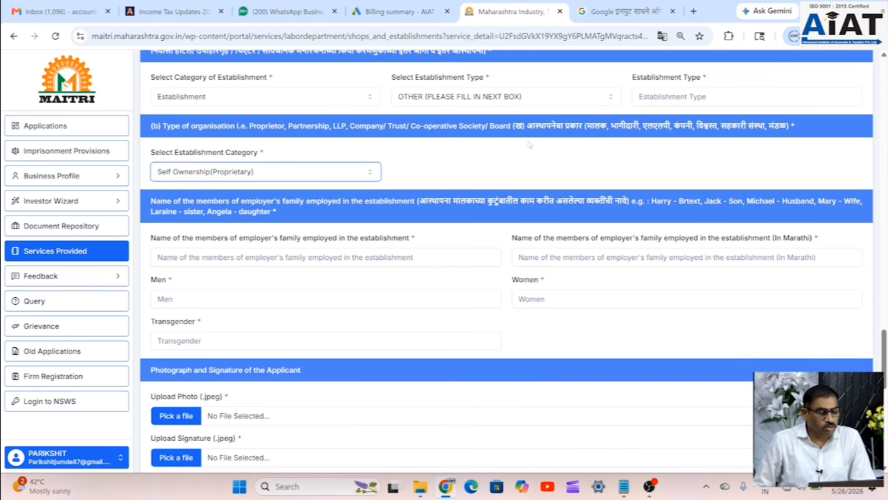
click(685, 98)
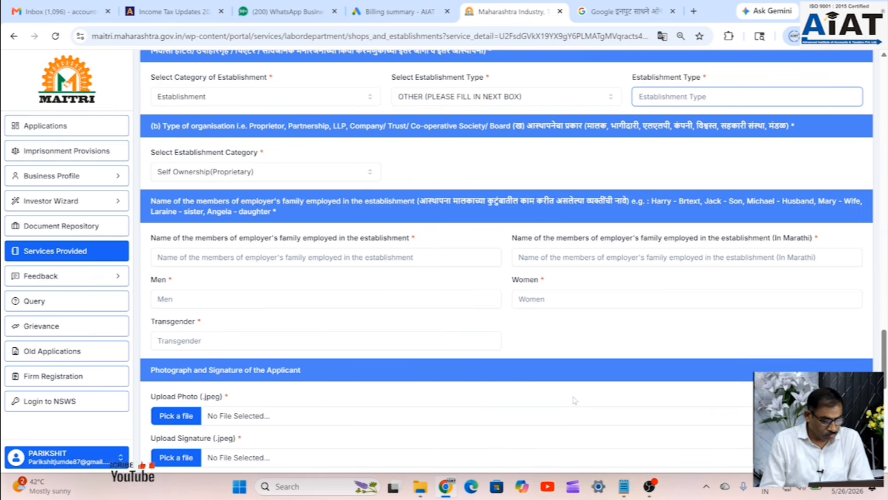
text(M)
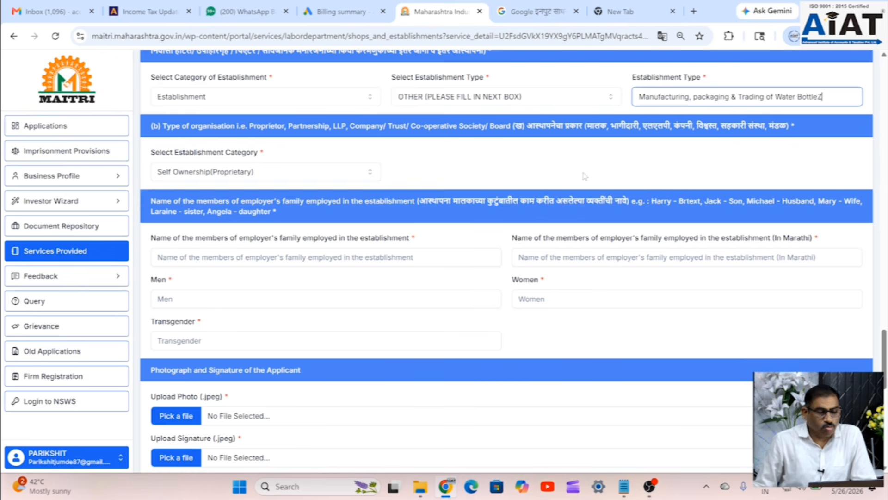
key(BackSpace)
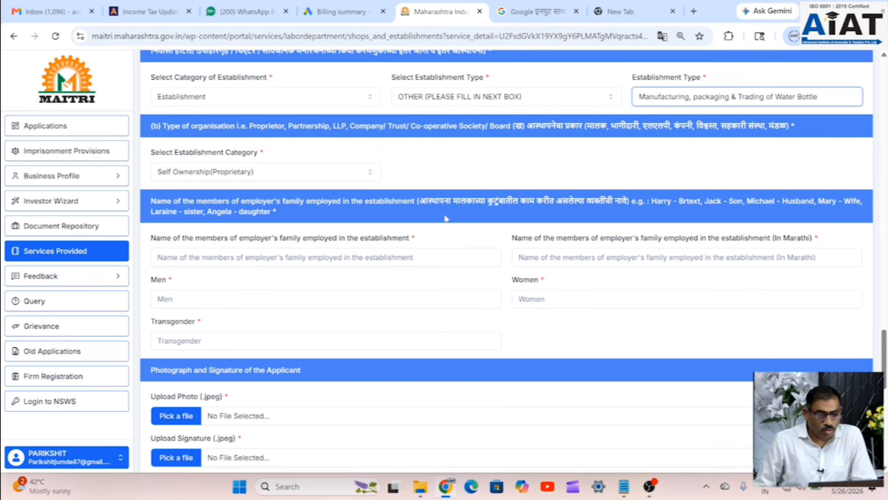
scroll(387, 168, down, 2)
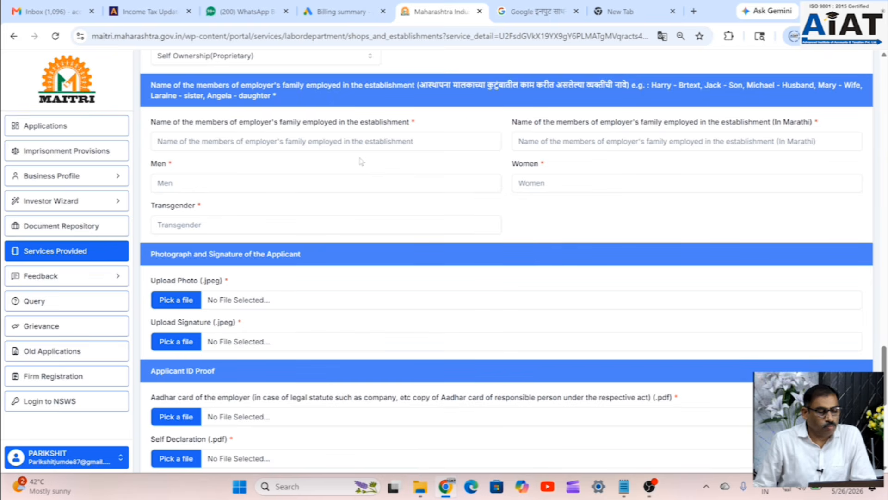
- Enter 1 man and 0 women as the employer's family members employed
scroll(362, 161, up, 1)
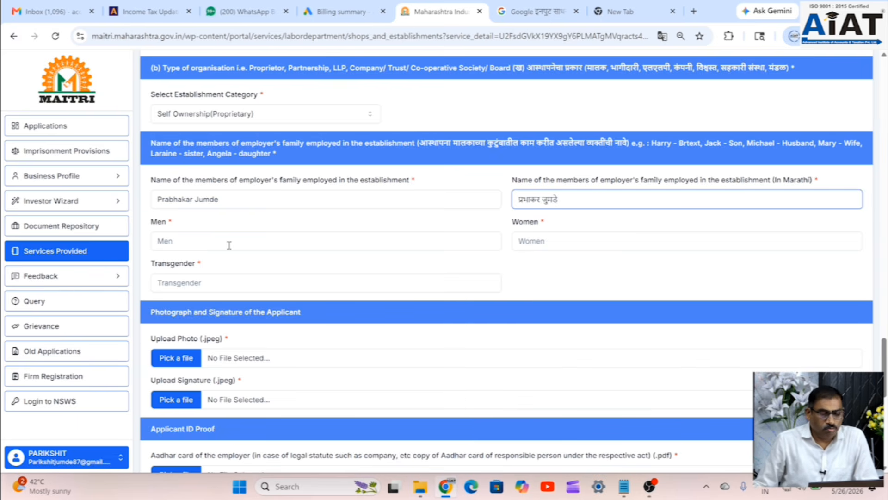
click(229, 244)
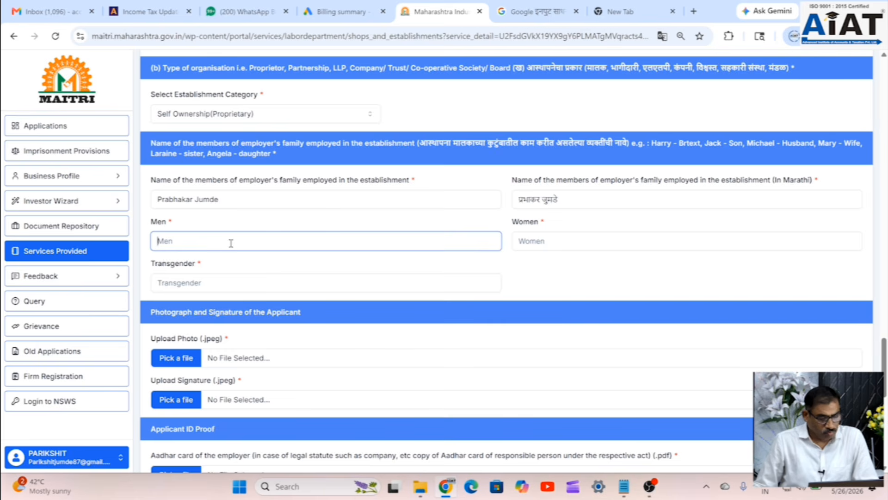
text(1)
click(541, 241)
text(0)
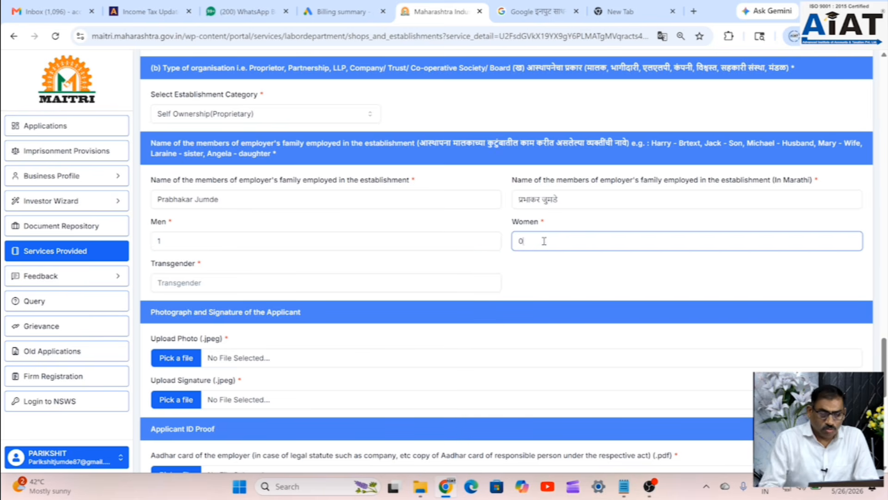
scroll(365, 282, down, 1)
scroll(366, 282, down, 2)
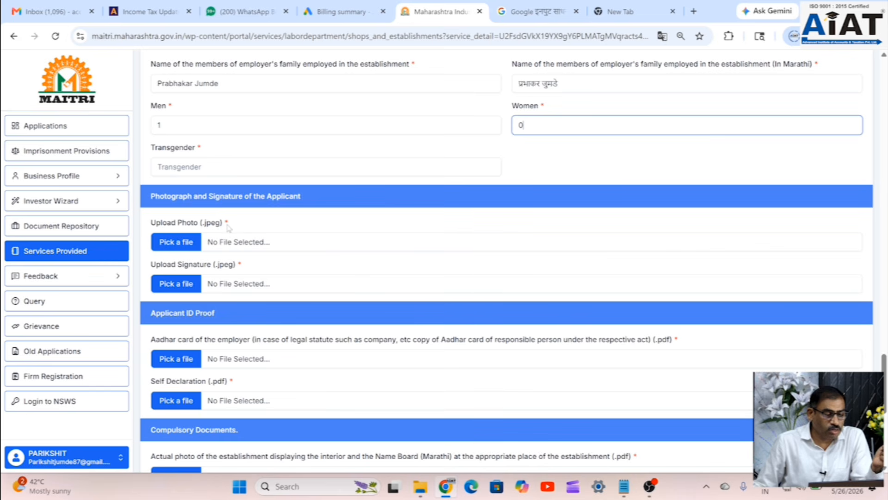
- Upload the Photo image file as the applicant's photograph
click(177, 243)
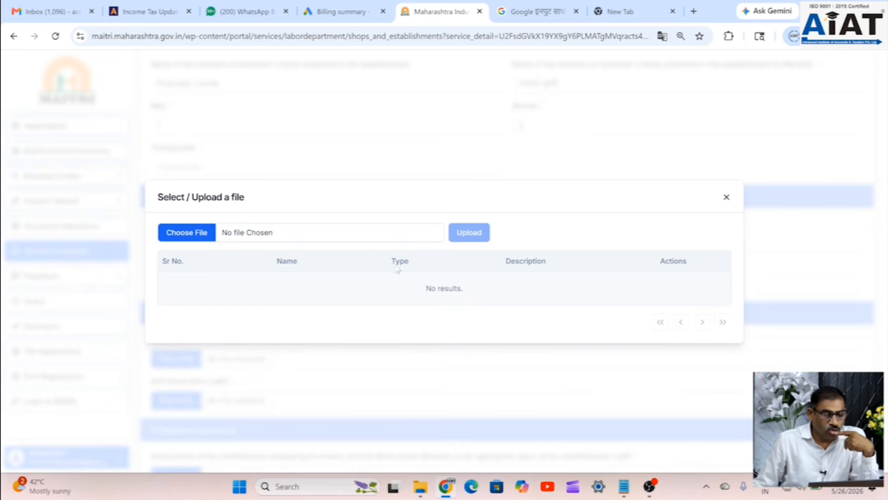
click(188, 233)
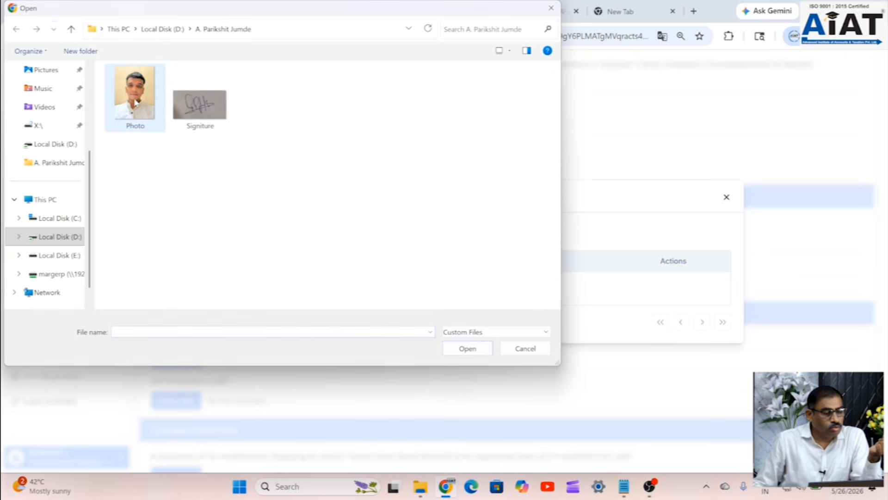
click(135, 100)
click(481, 350)
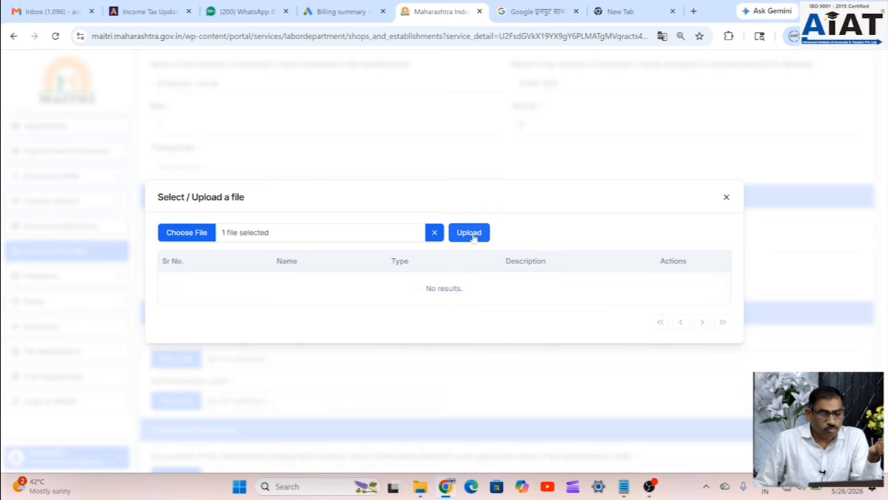
click(469, 233)
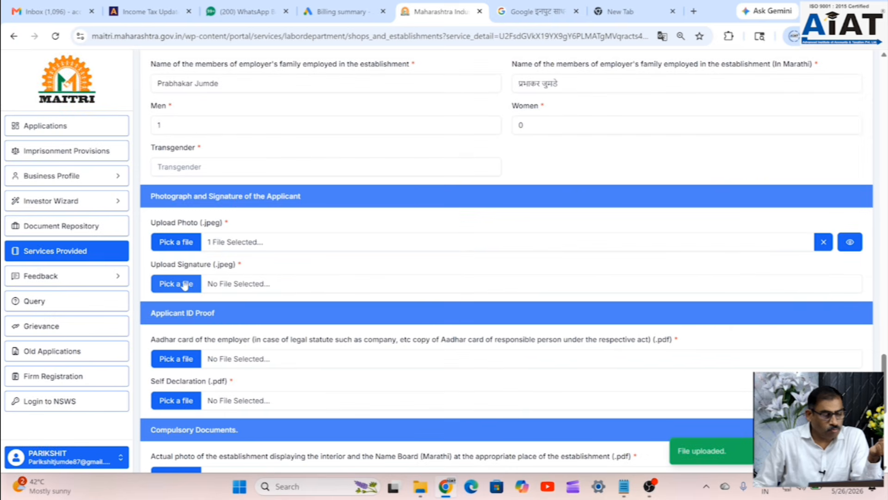
- Upload the Signiture image file as the applicant's signature
click(185, 286)
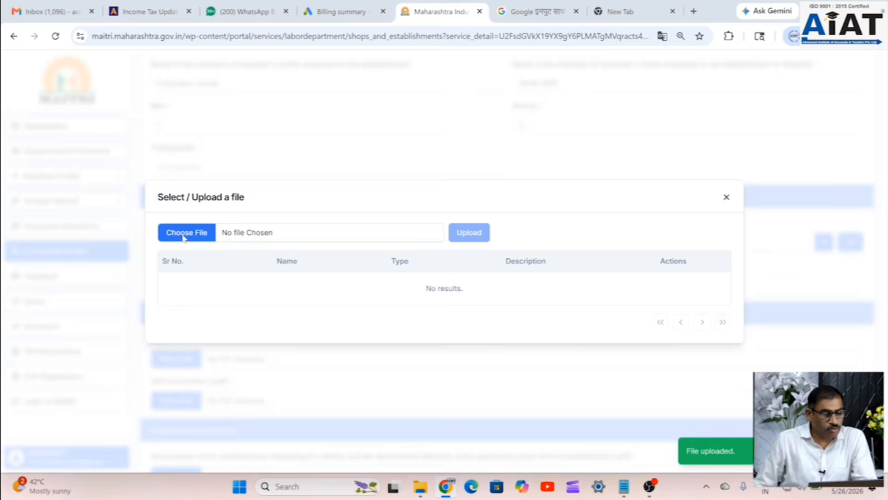
click(185, 233)
click(211, 123)
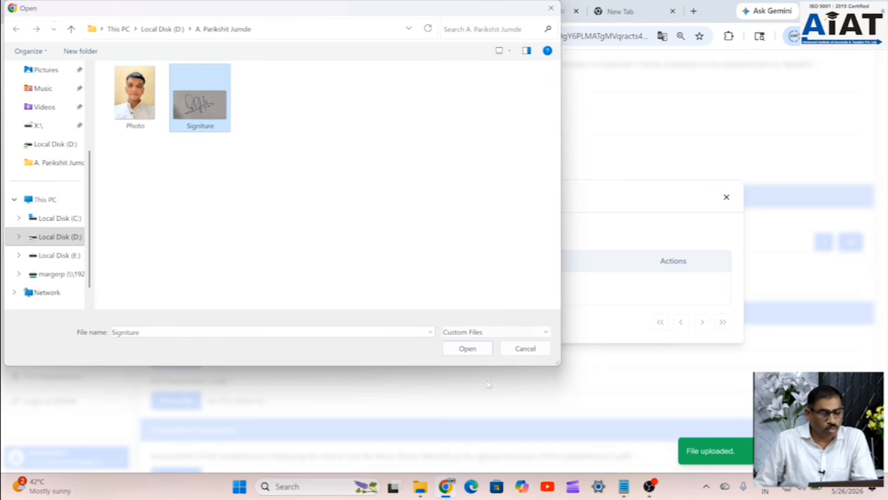
click(467, 349)
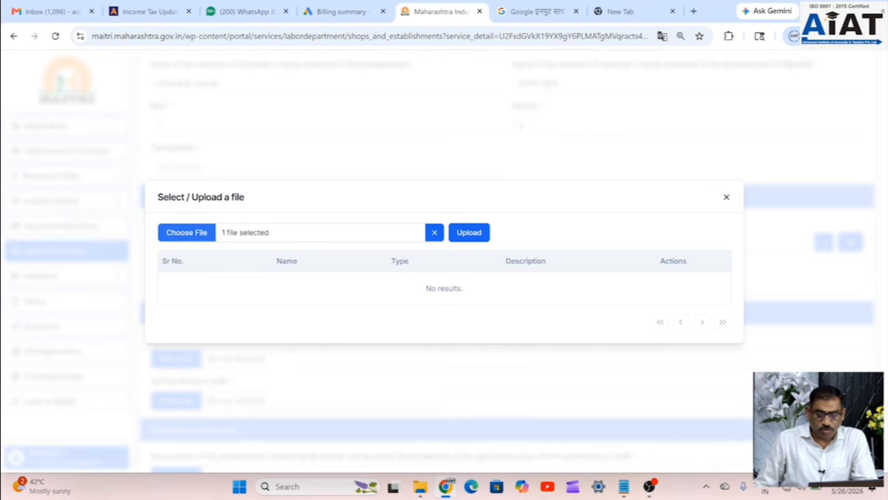
click(476, 234)
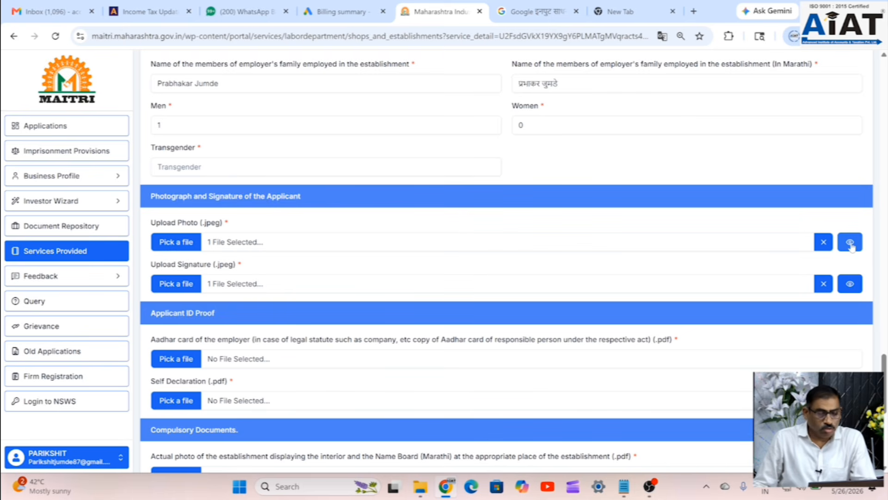
- Upload the Aadhar Card PDF as the employer's ID proof
scroll(199, 319, down, 1)
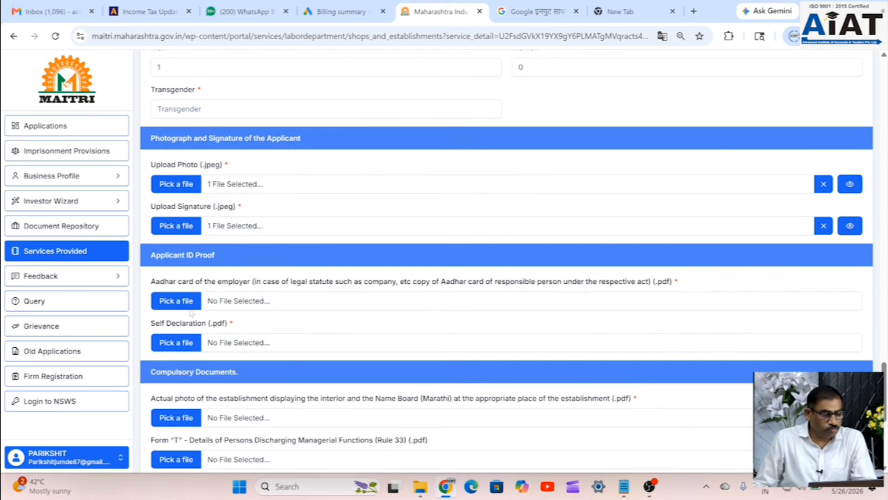
click(179, 302)
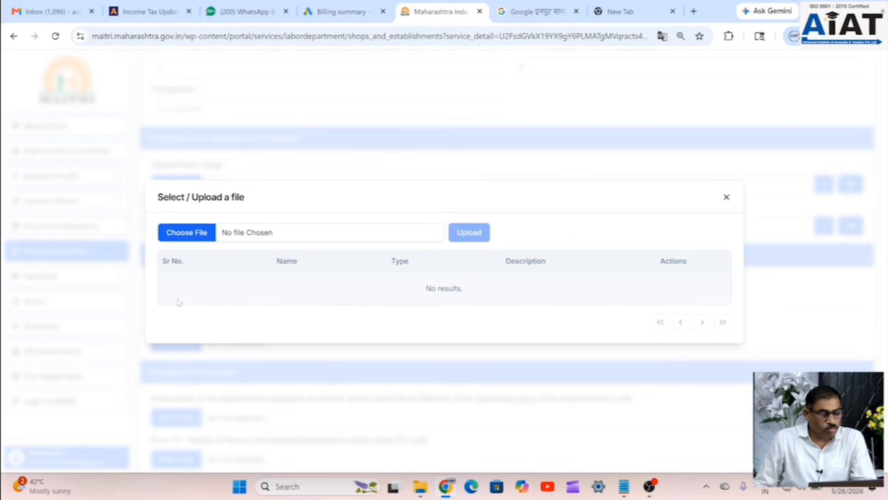
click(189, 235)
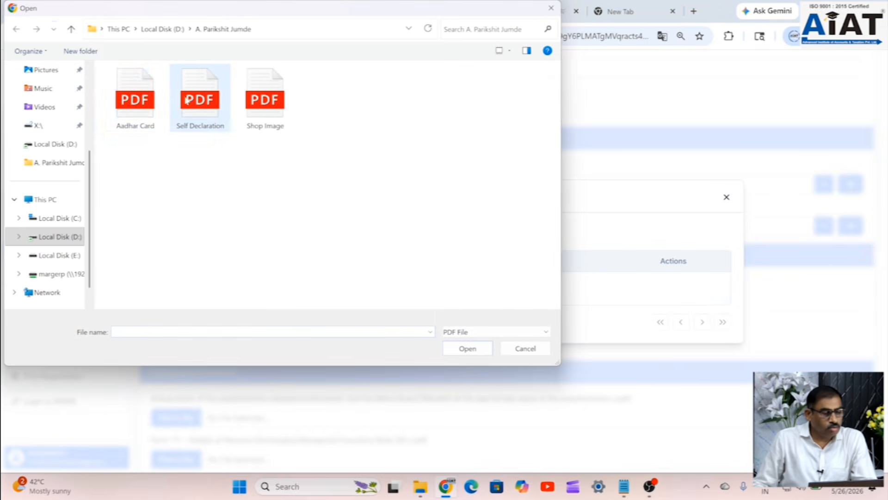
click(135, 108)
click(467, 349)
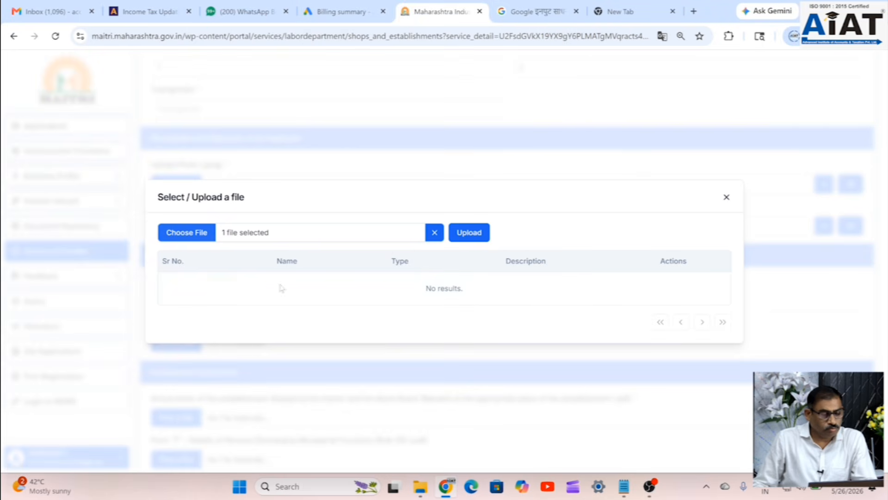
click(481, 232)
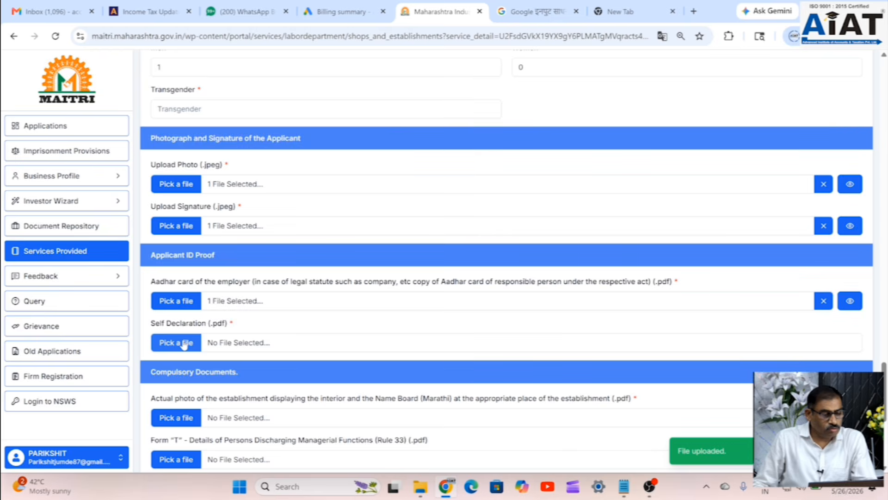
- Upload the Self Declaration PDF to its document field
click(183, 343)
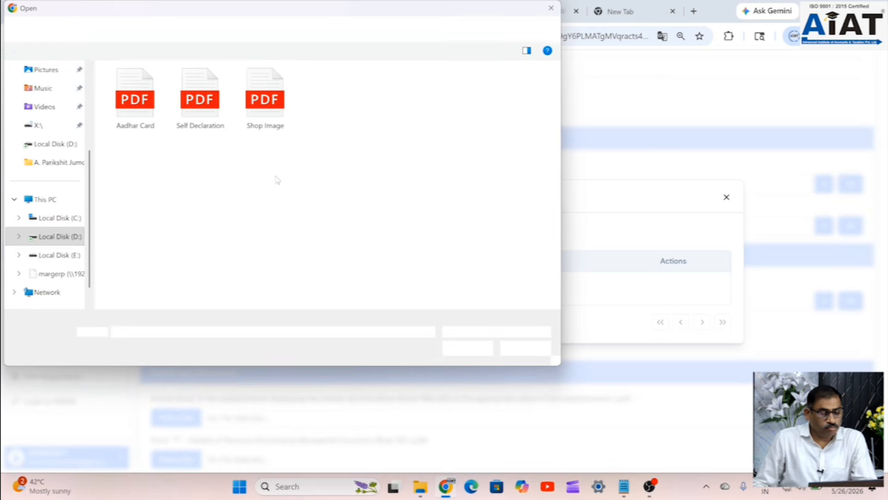
click(199, 119)
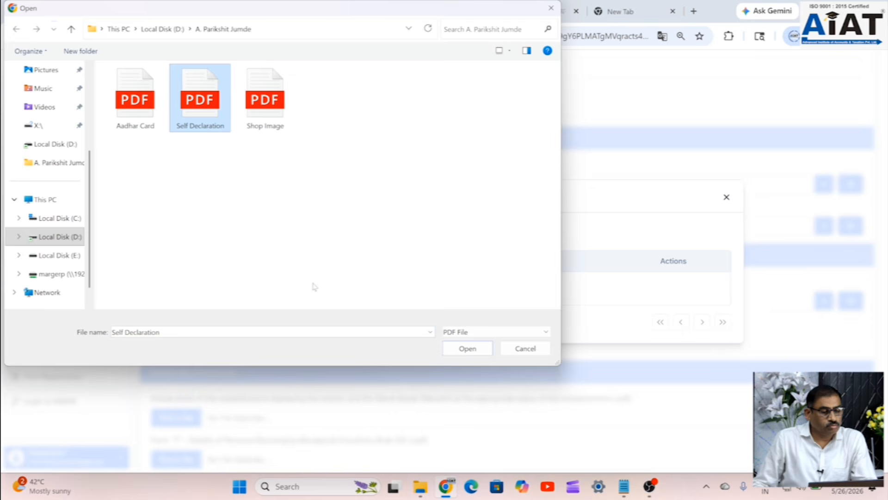
click(467, 349)
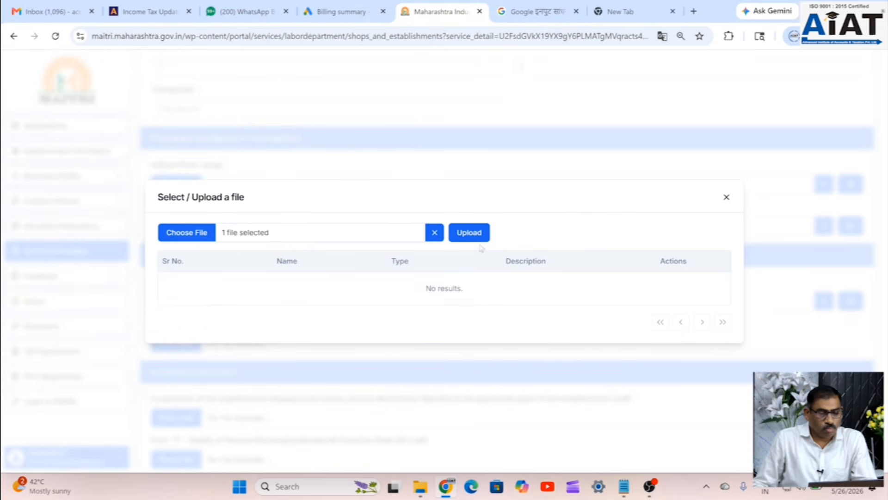
click(476, 233)
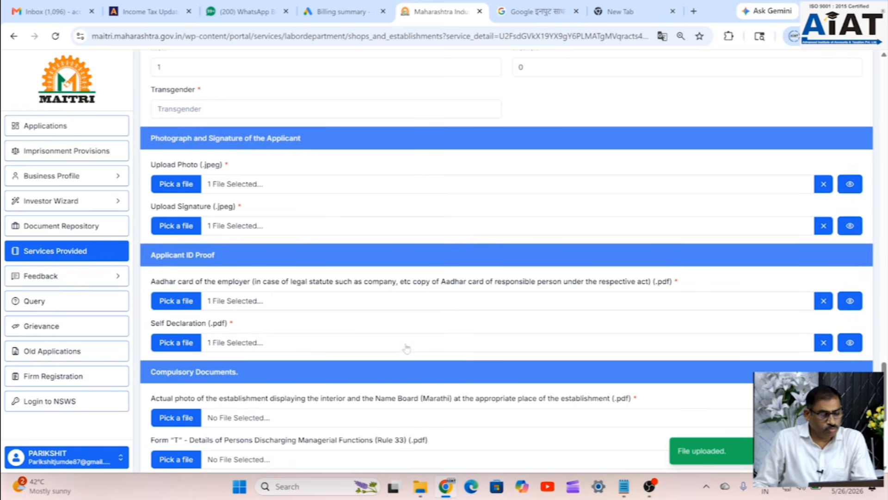
scroll(406, 348, down, 2)
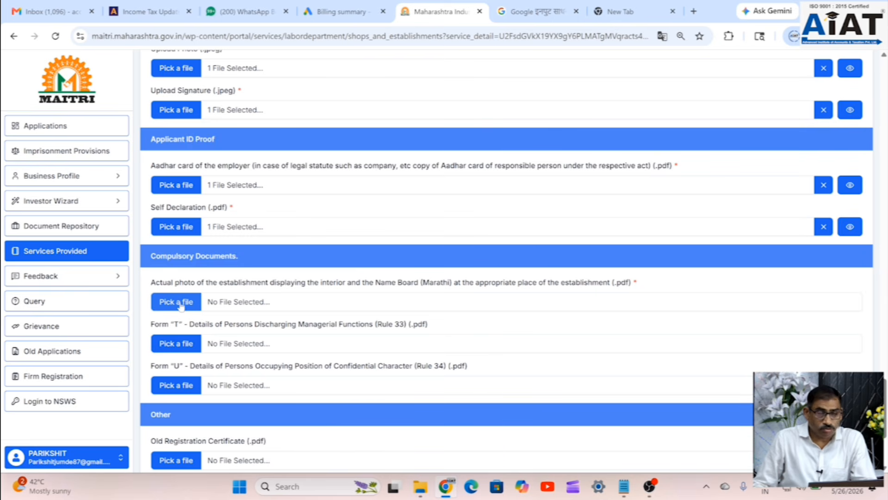
- Upload the Shop Image PDF under Compulsory Documents as the establishment's photo
click(185, 303)
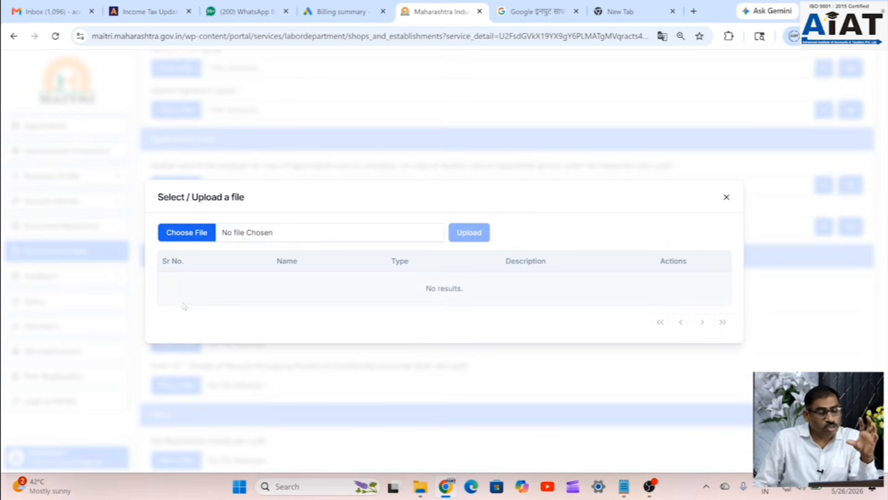
click(192, 233)
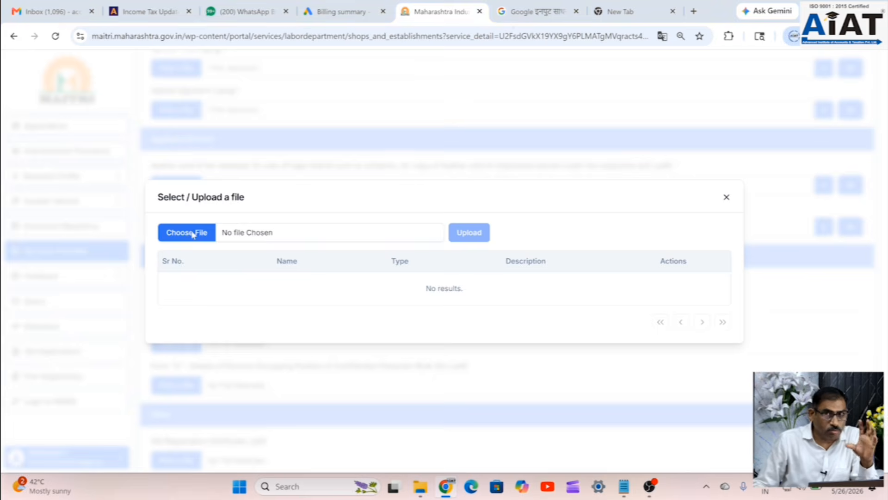
click(264, 100)
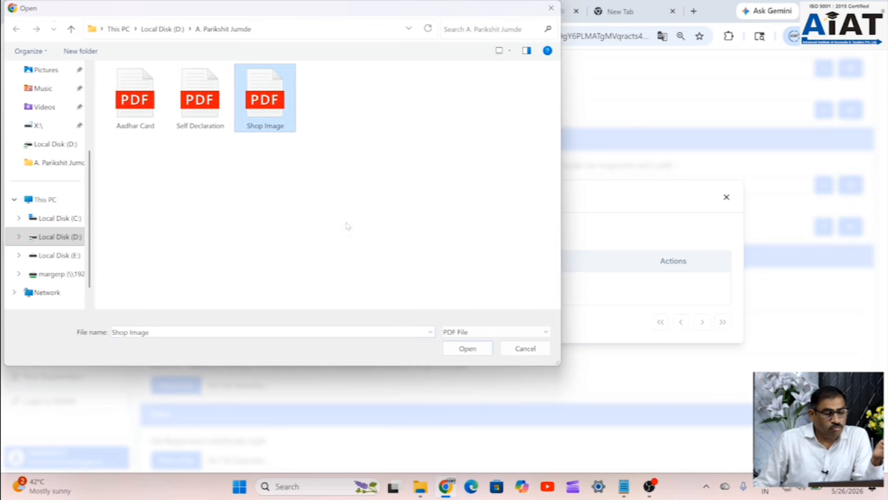
click(468, 348)
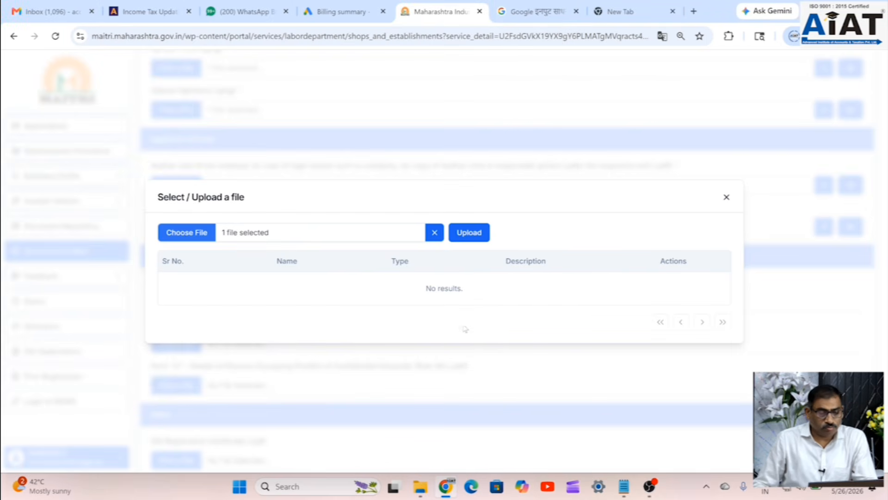
click(469, 232)
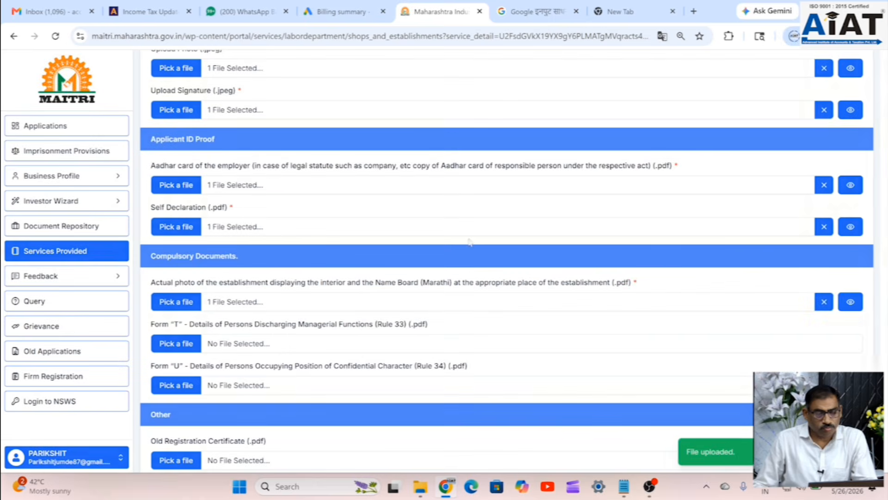
scroll(660, 262, down, 4)
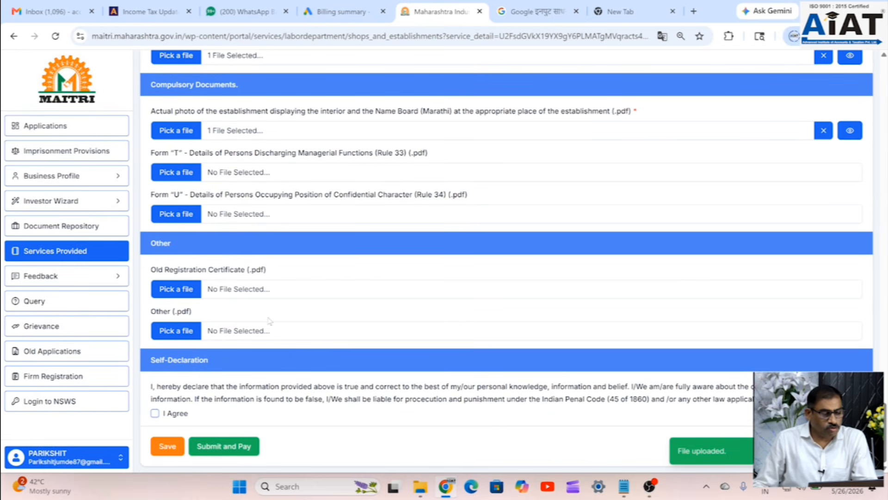
- Tick I Agree under Self-Declaration, then scroll through the whole form to review it
click(155, 413)
scroll(321, 354, up, 15)
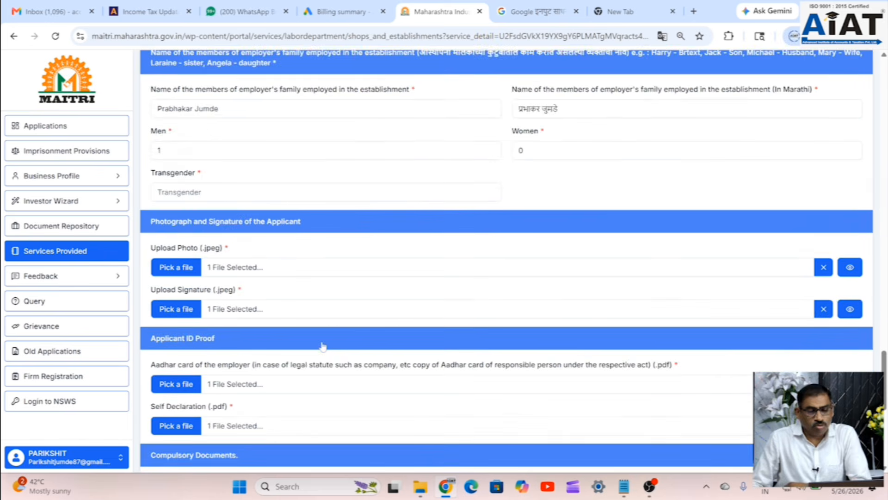
scroll(323, 347, up, 15)
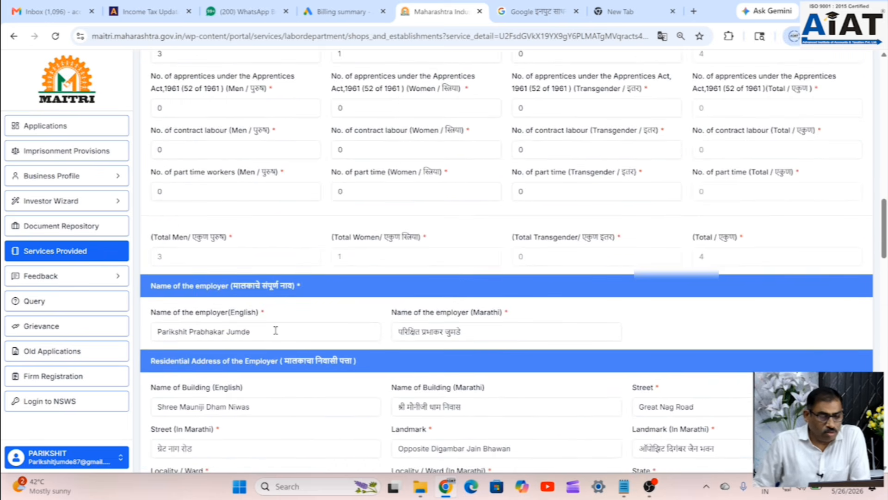
scroll(276, 330, up, 5)
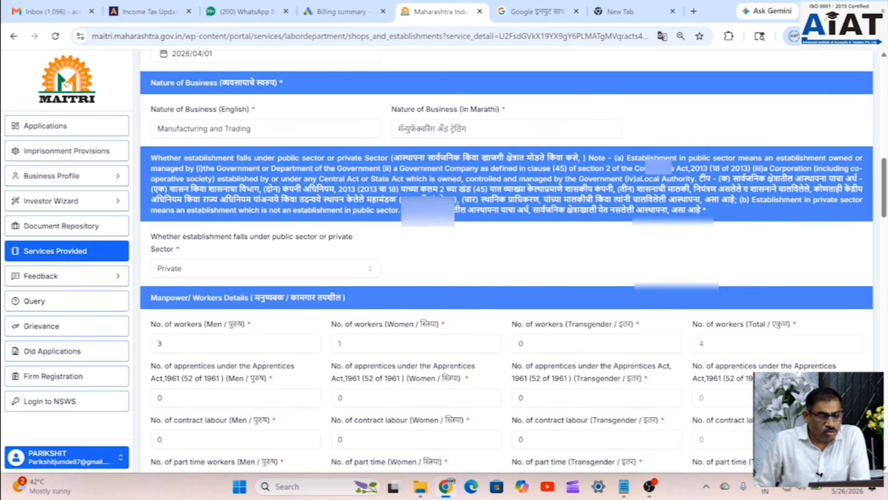
scroll(419, 245, down, 8)
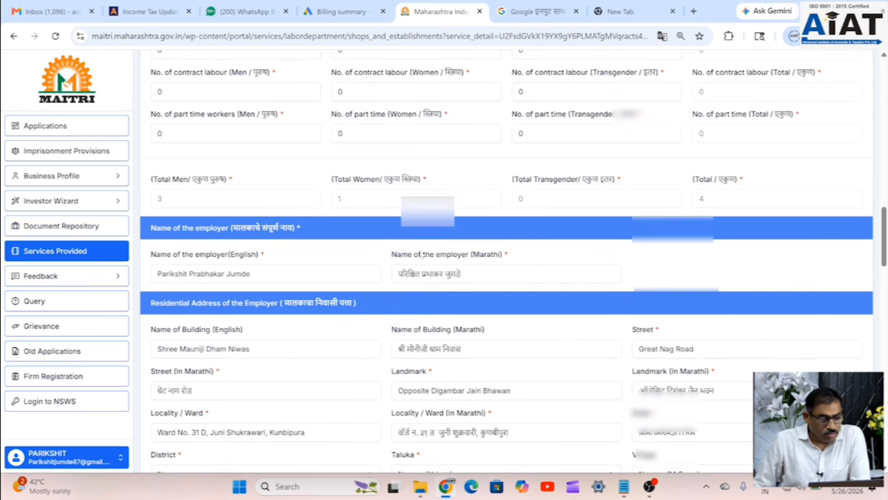
scroll(422, 254, down, 4)
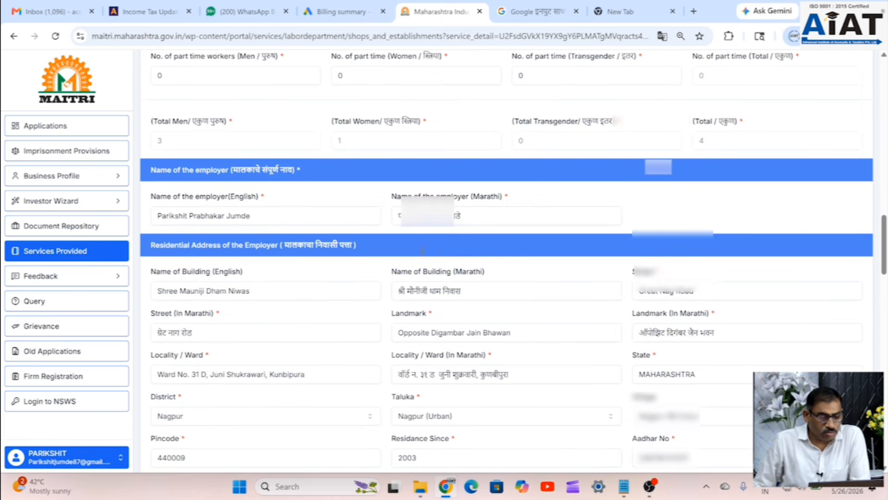
scroll(422, 262, down, 2)
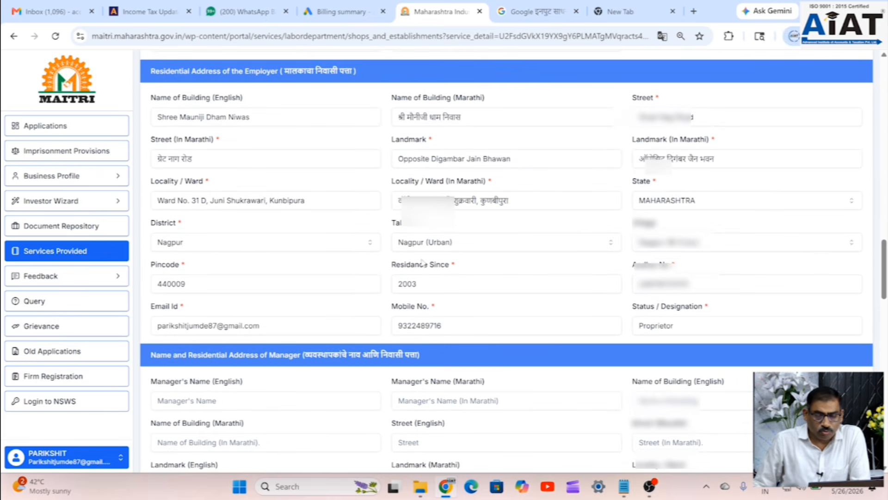
scroll(423, 262, down, 4)
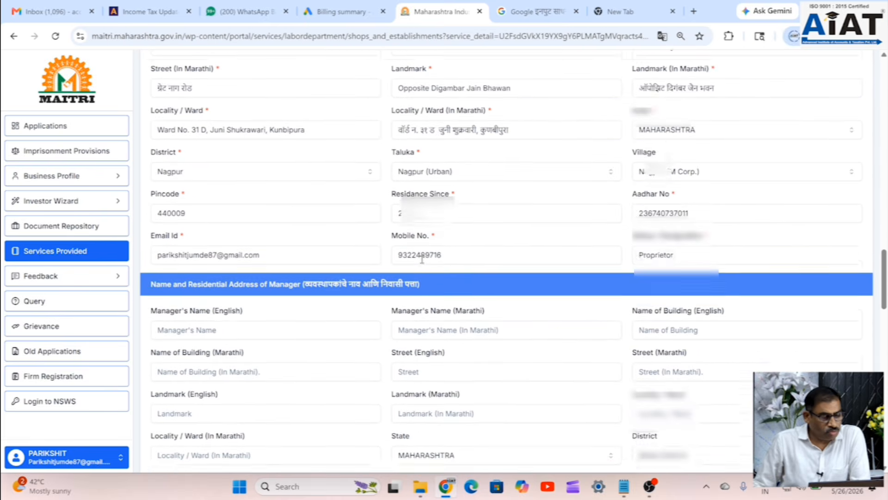
scroll(405, 262, down, 3)
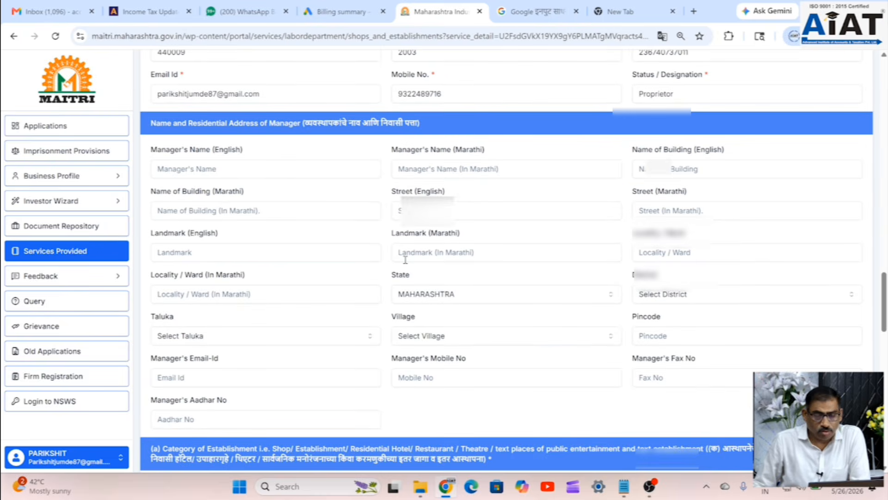
scroll(507, 248, down, 5)
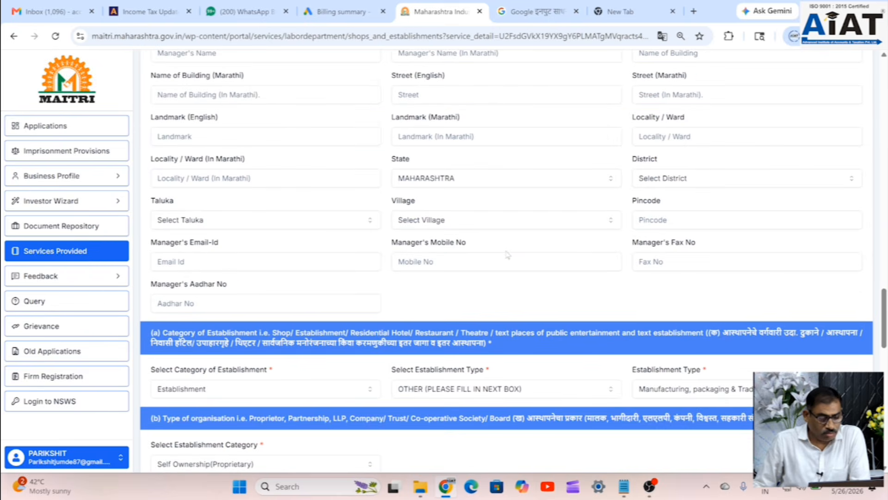
scroll(508, 255, down, 3)
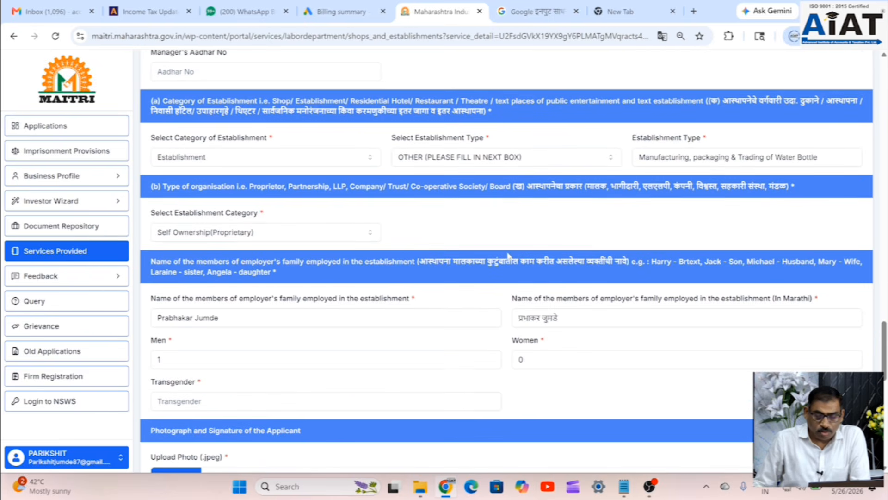
scroll(546, 356, down, 7)
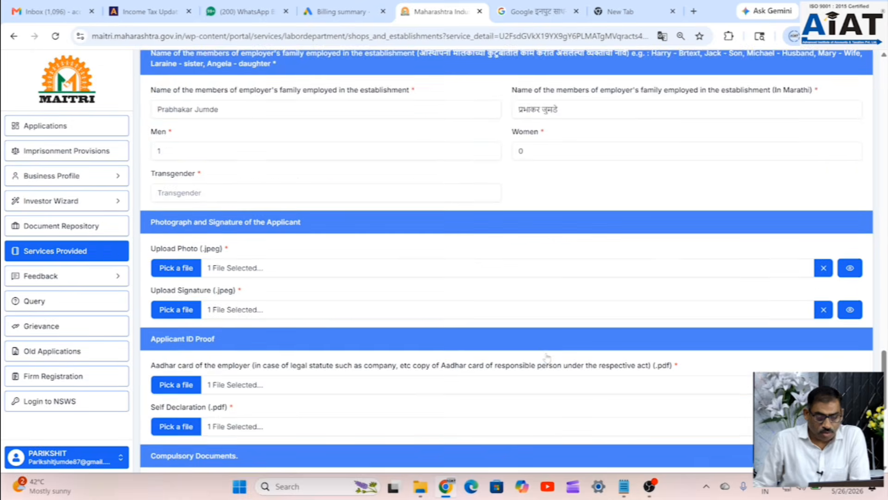
scroll(547, 357, down, 7)
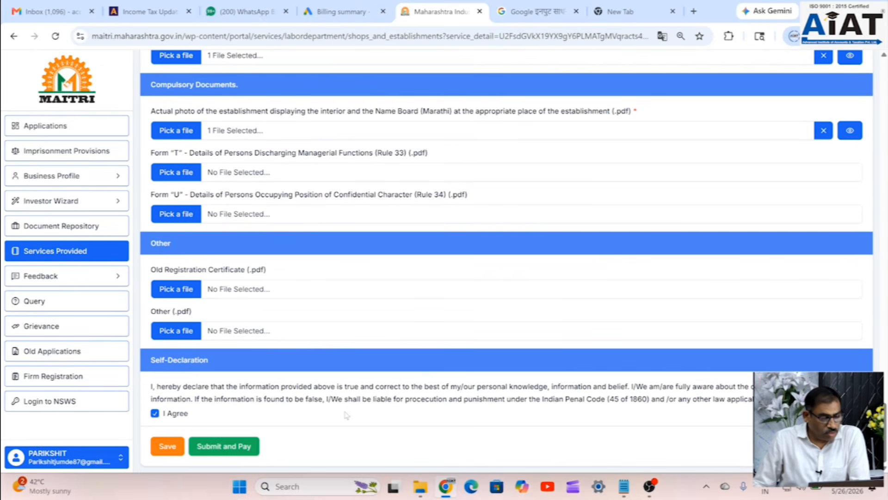
- Submit the completed intimation form with Submit and Pay
click(224, 449)
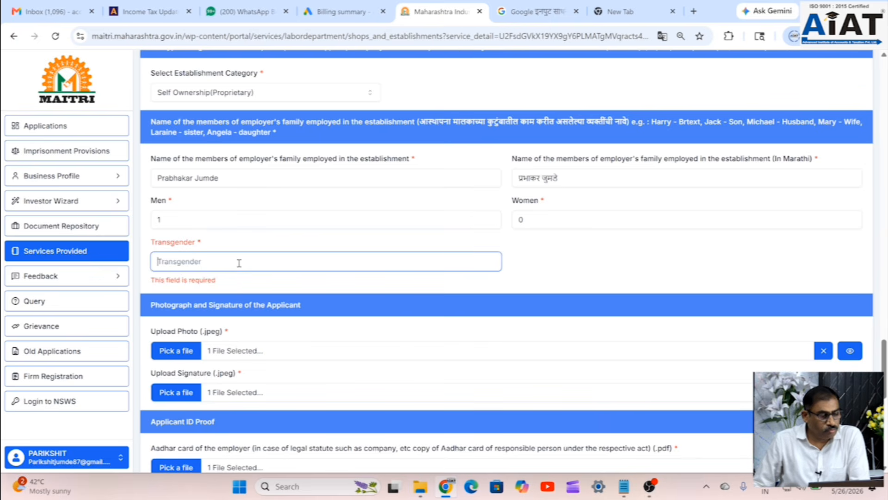
text(0)
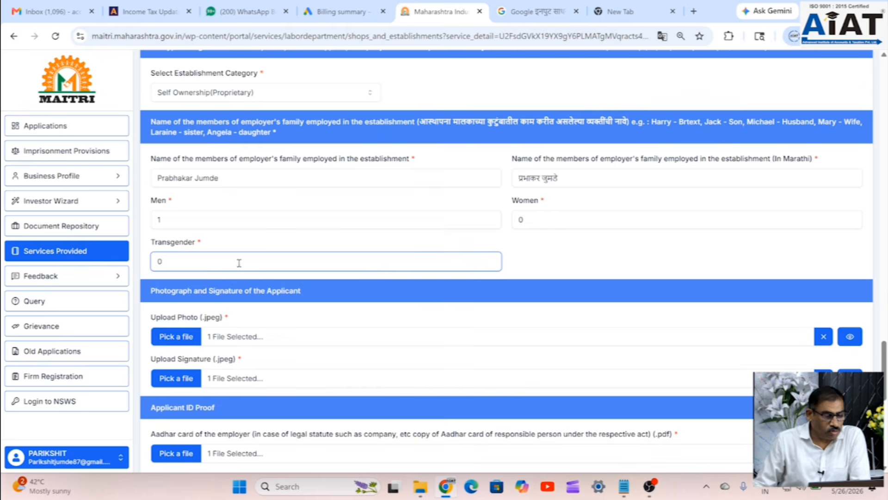
scroll(448, 232, down, 10)
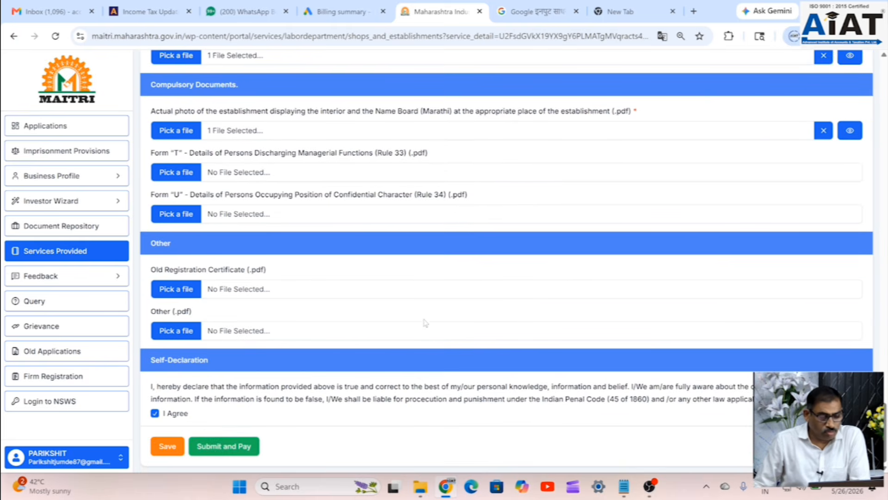
click(231, 447)
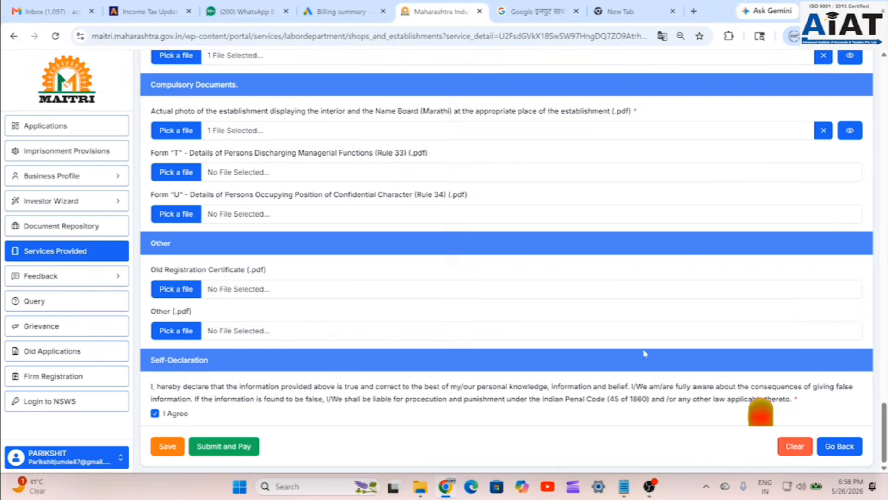
- Resubmit the form and try SurePay's UPI options, pay-by-QR and pay-by-VPA
click(225, 447)
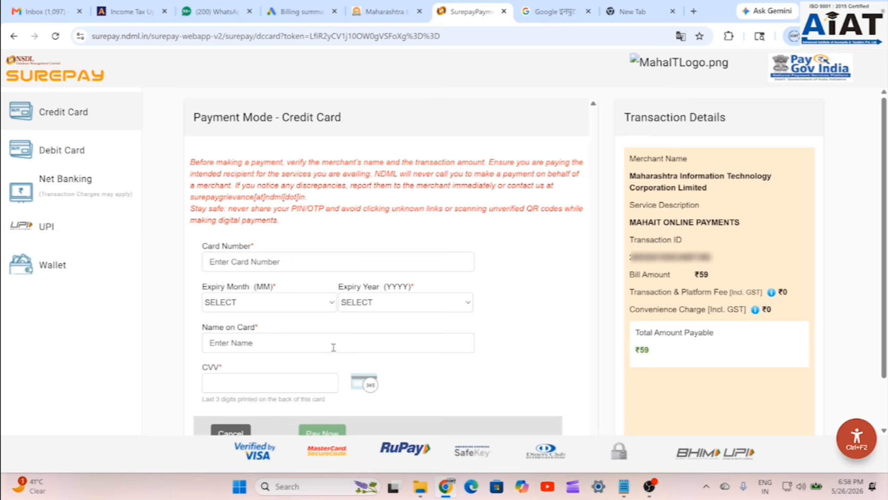
click(55, 237)
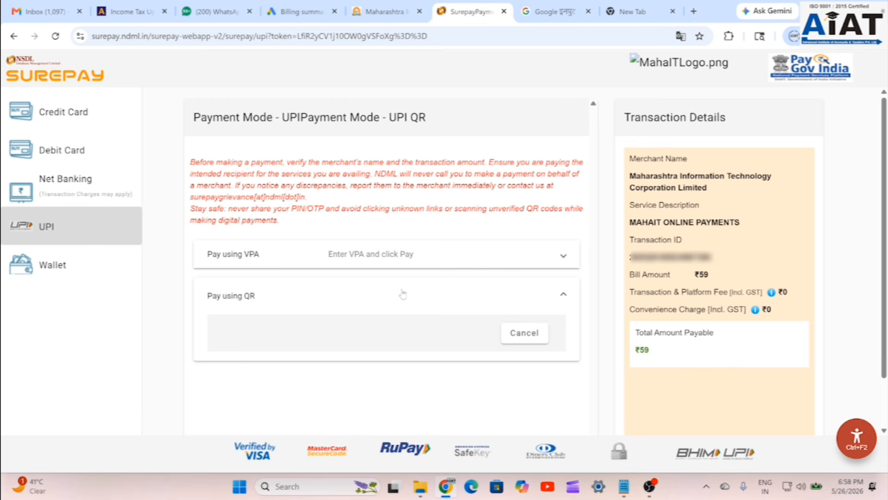
click(564, 294)
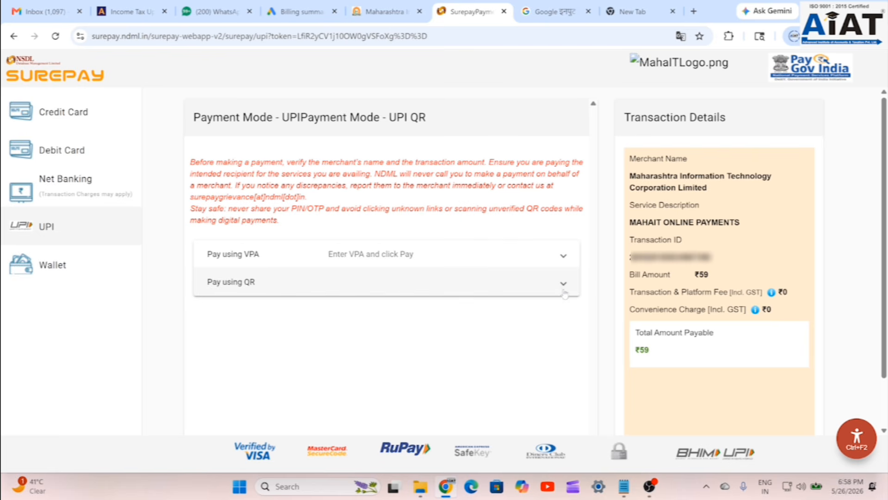
click(564, 288)
click(336, 255)
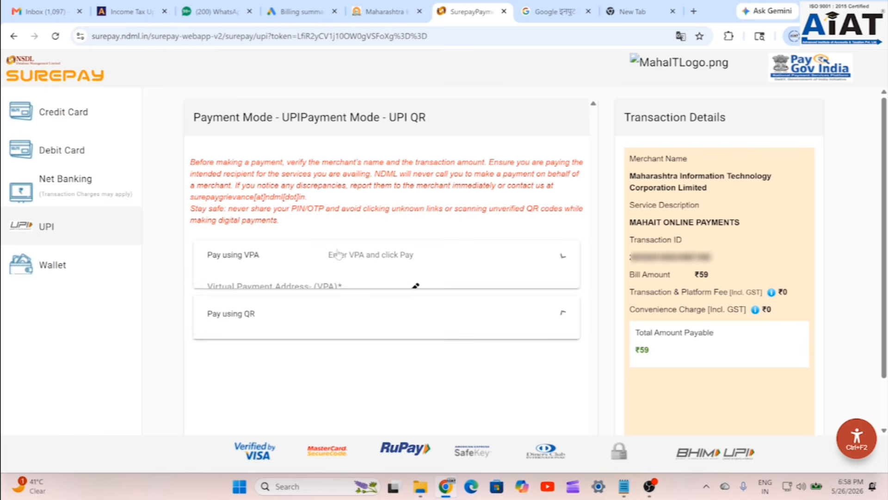
click(270, 290)
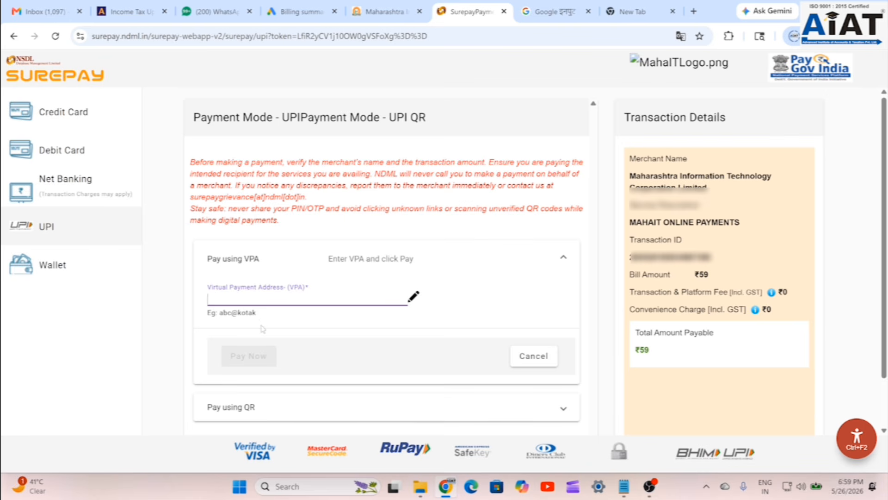
scroll(267, 372, down, 1)
click(231, 352)
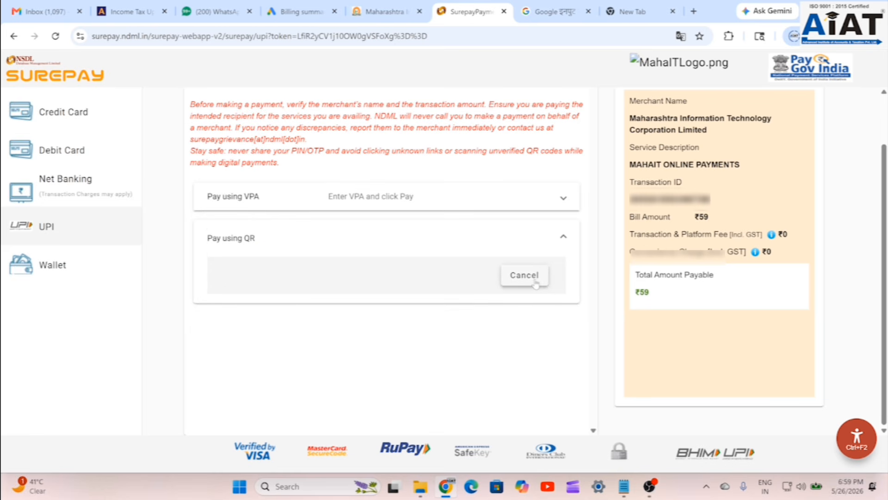
scroll(351, 310, up, 1)
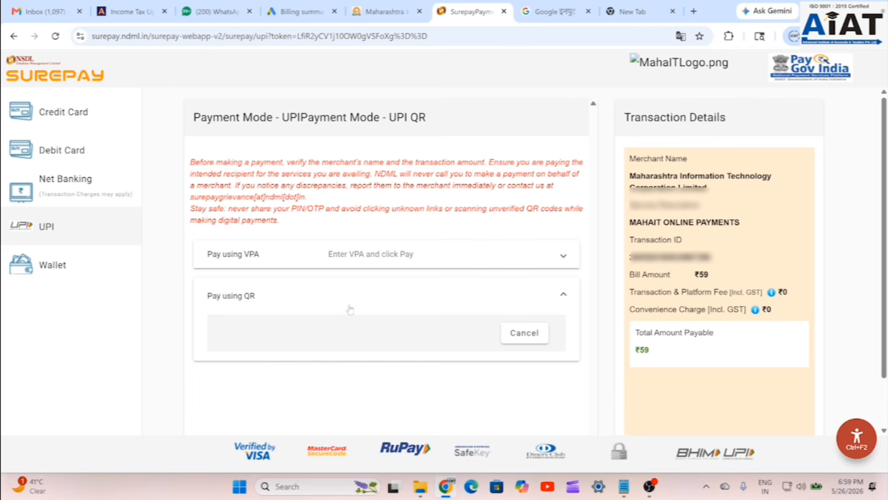
click(237, 300)
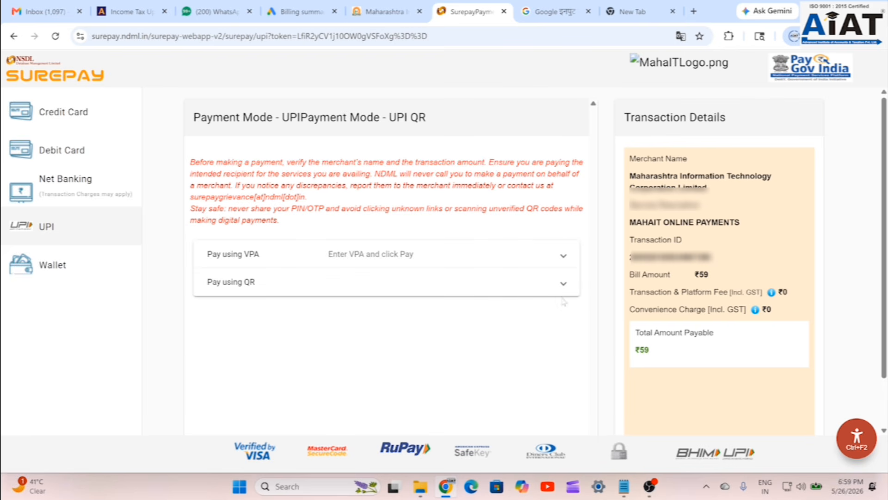
click(563, 283)
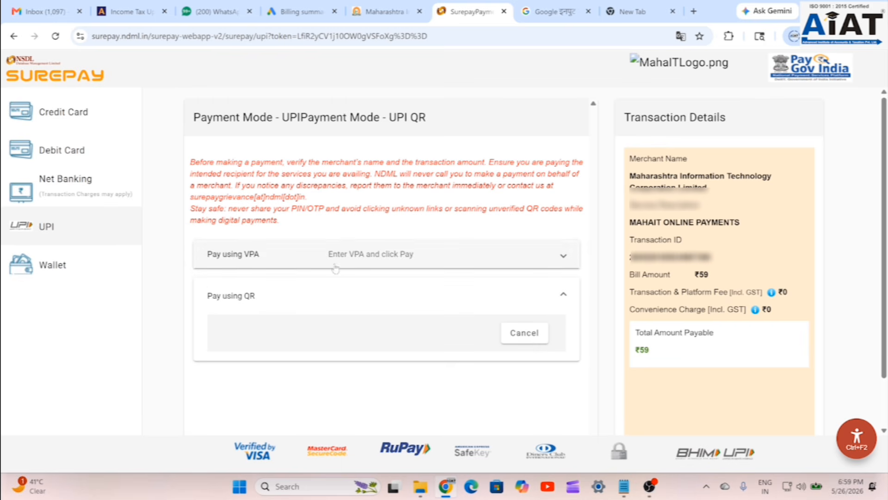
- Switch to Net Banking, choose Corporate banking and browse the bank list
click(87, 185)
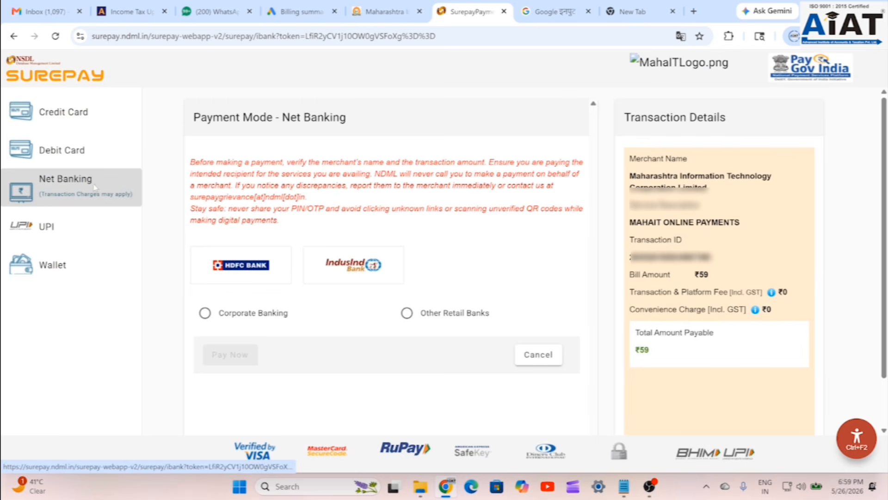
click(205, 313)
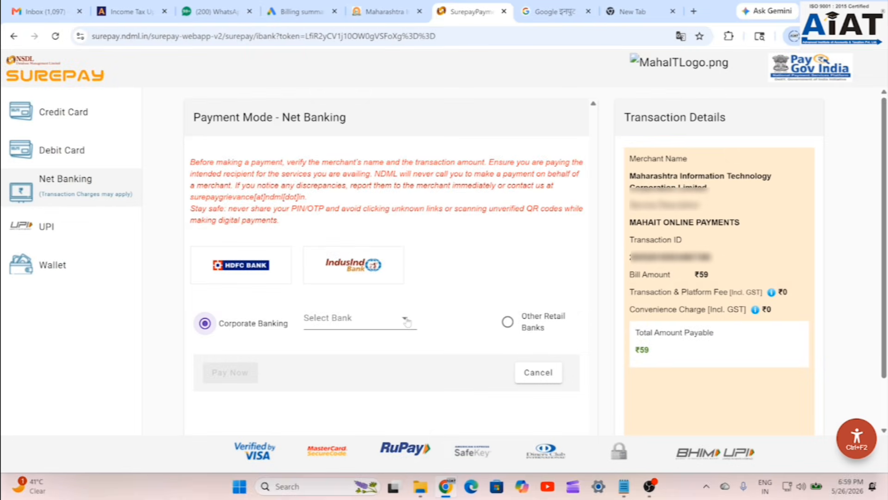
click(406, 323)
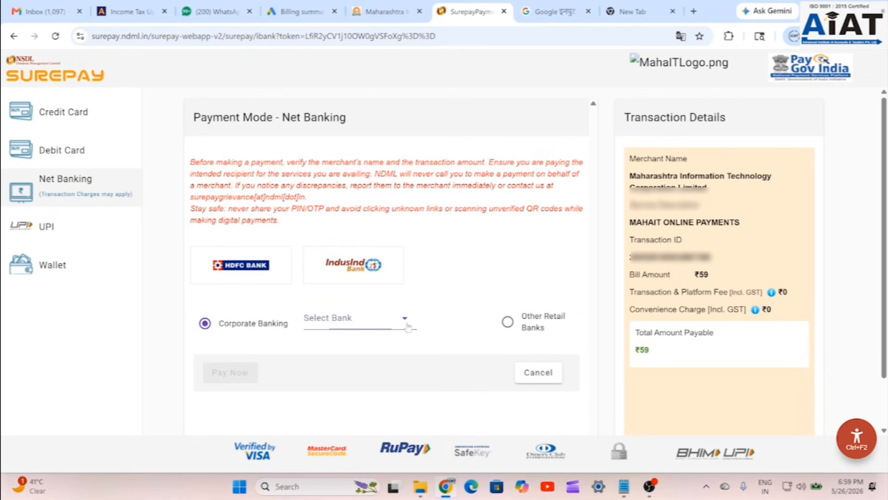
scroll(367, 240, down, 3)
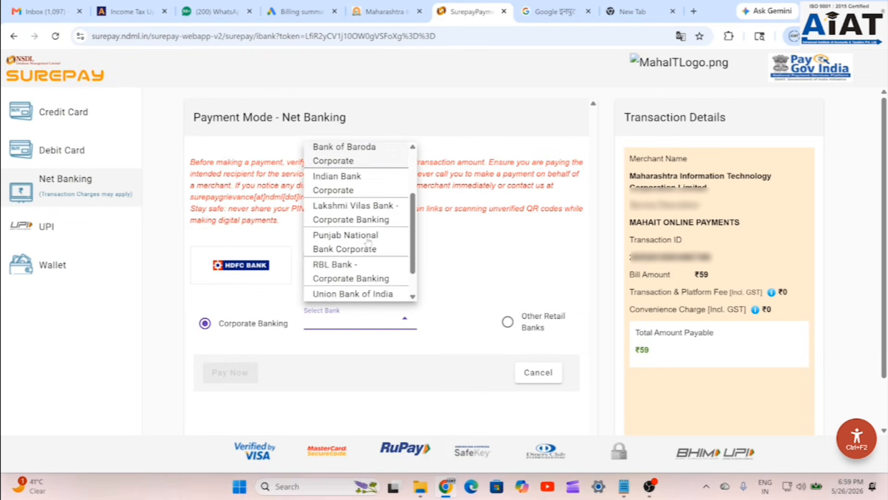
scroll(368, 262, up, 3)
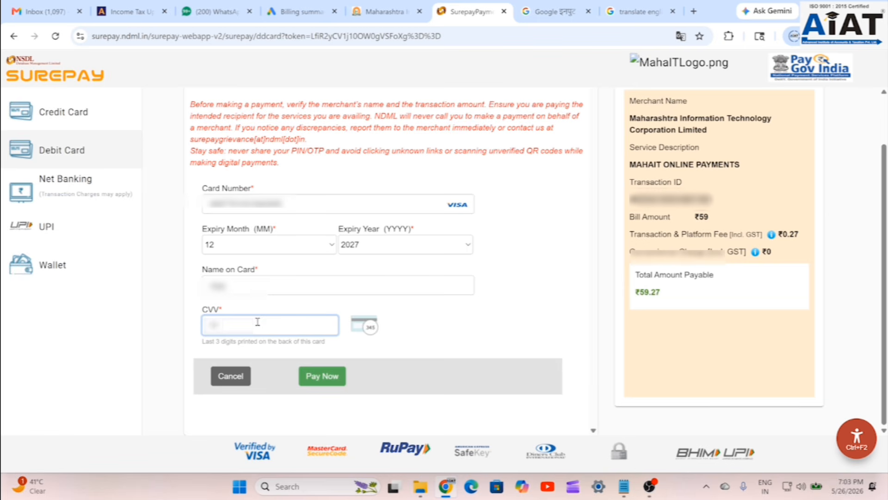
- Pay the ₹59.27 by debit card and confirm with the bank OTP
click(324, 376)
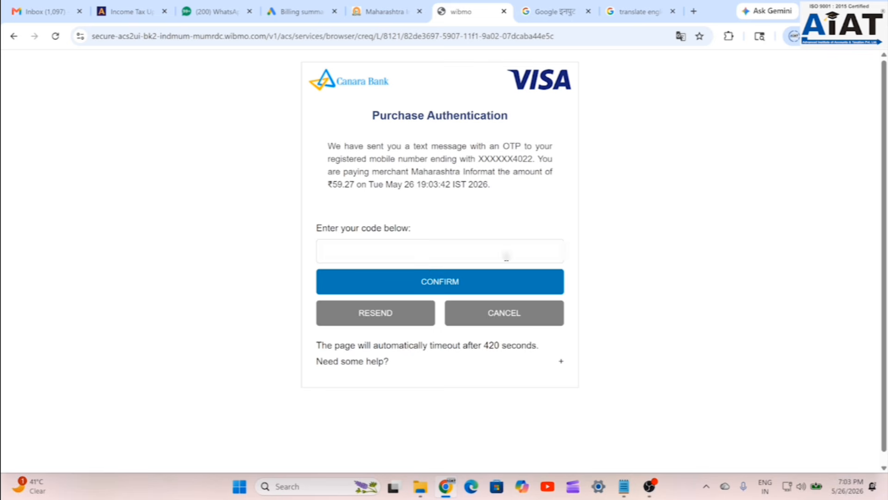
click(490, 258)
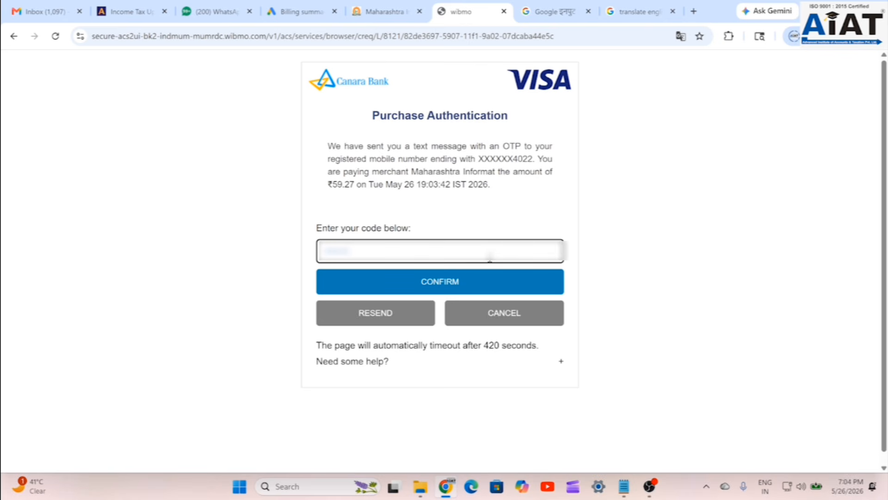
click(462, 281)
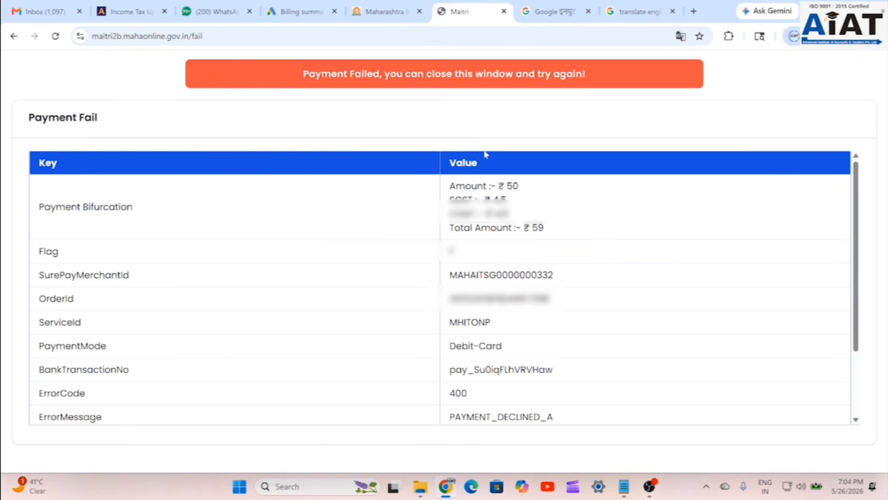
- Read the 400 PAYMENT_DECLINED_A failure details, then return to the MAITRI tab
scroll(502, 261, down, 2)
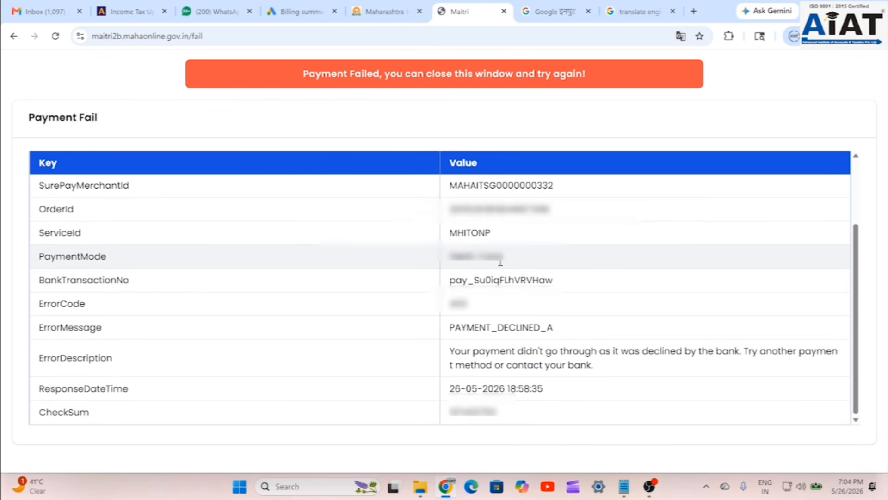
scroll(471, 227, up, 2)
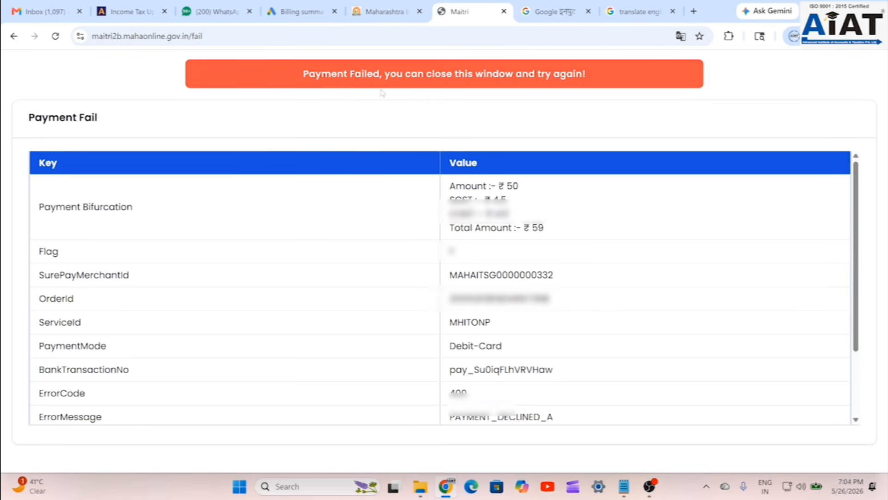
scroll(433, 319, down, 2)
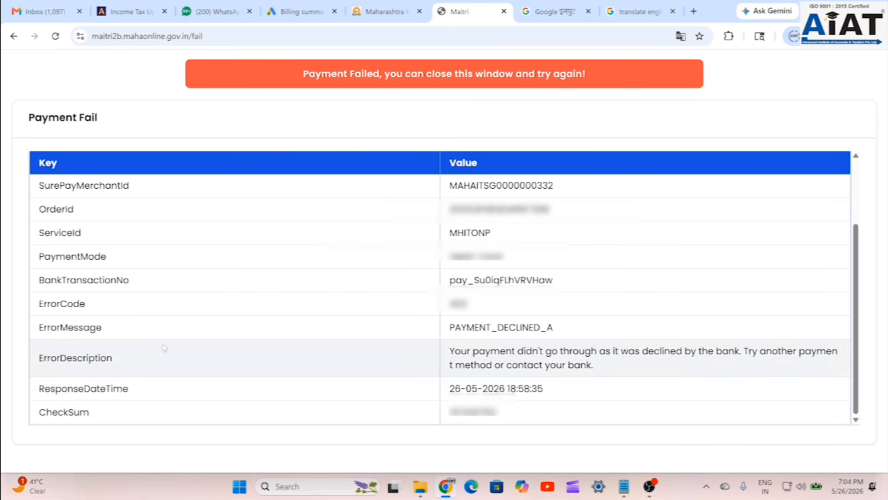
click(373, 13)
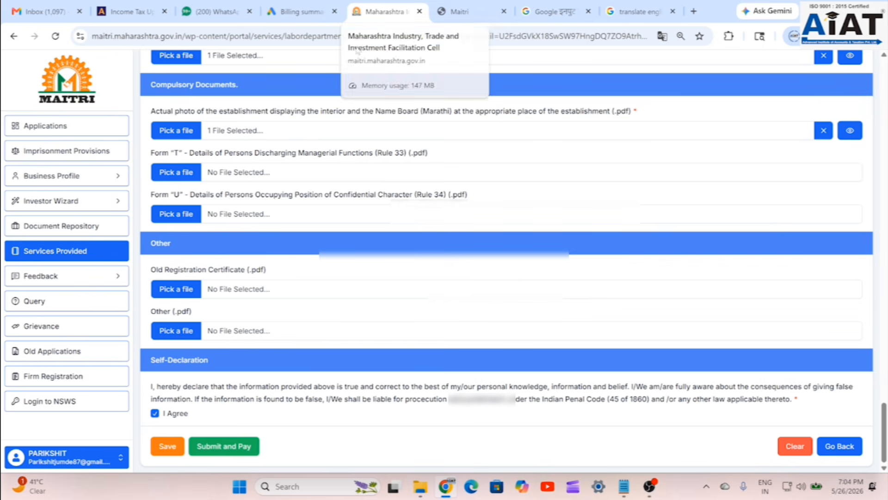
- Scroll back up the filled intimation form before retrying the payment
scroll(590, 236, up, 2)
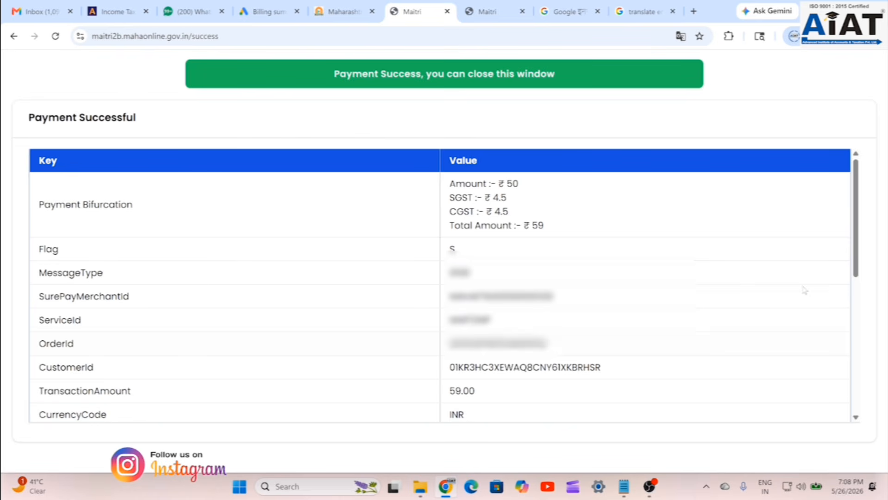
- Review the SurePay Payment Successful details and return to the MAITRI portal tab
drag(859, 272, 859, 408)
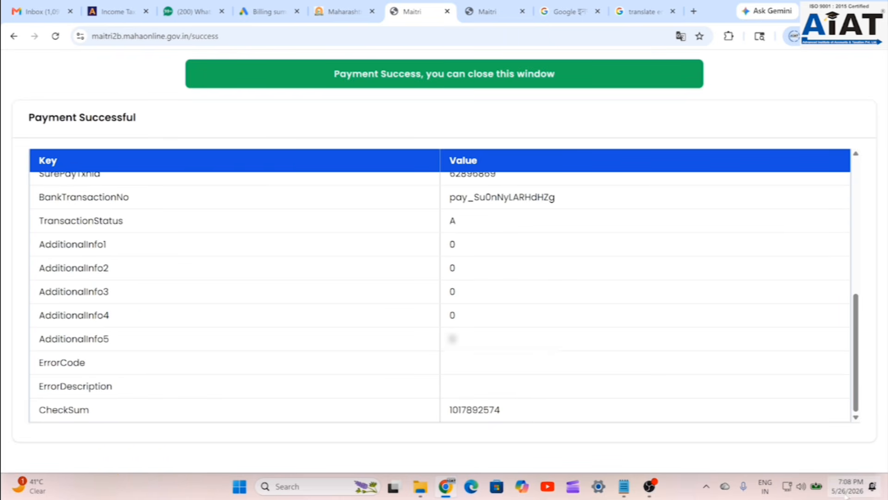
scroll(378, 370, up, 7)
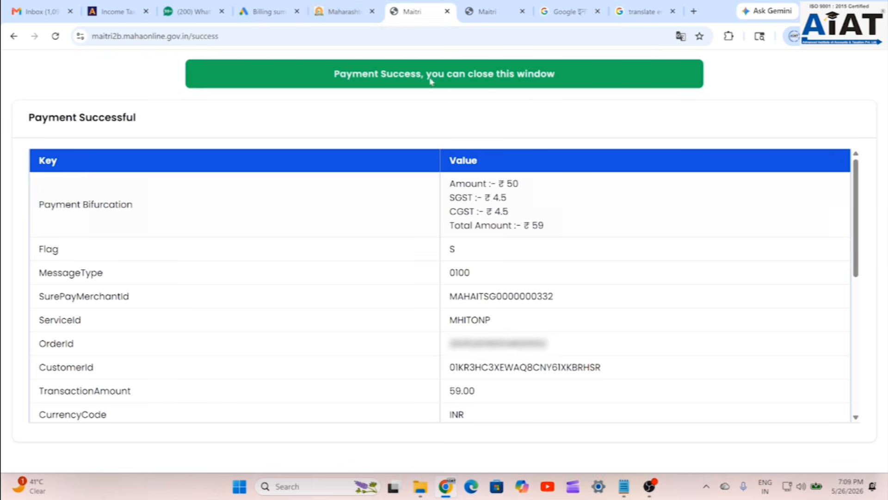
click(331, 14)
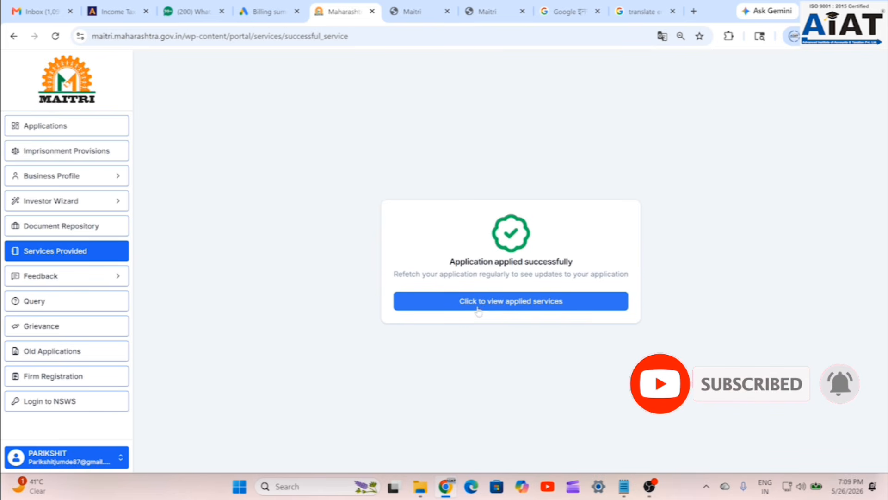
- Track the first applied service to confirm status Application ID Received at Desk 1
click(503, 305)
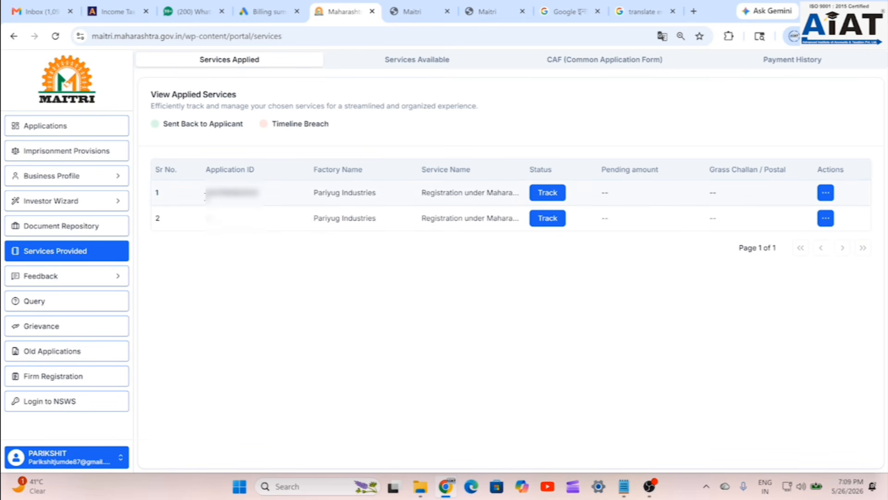
click(537, 198)
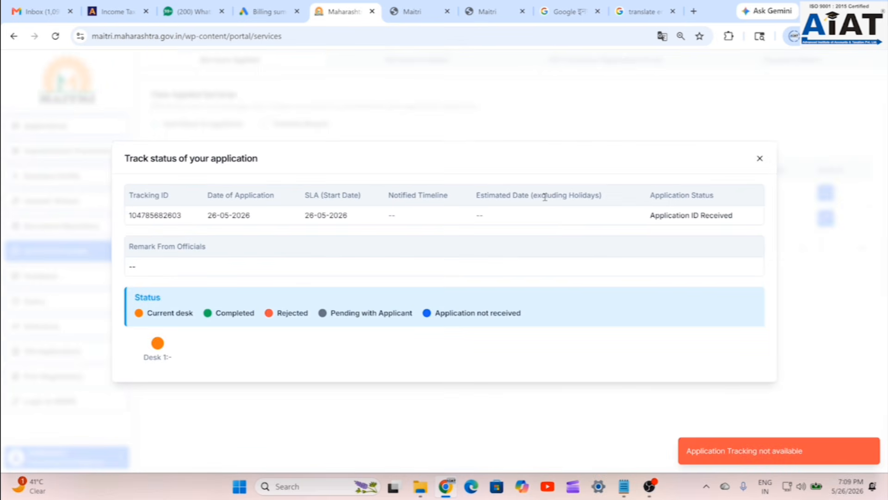